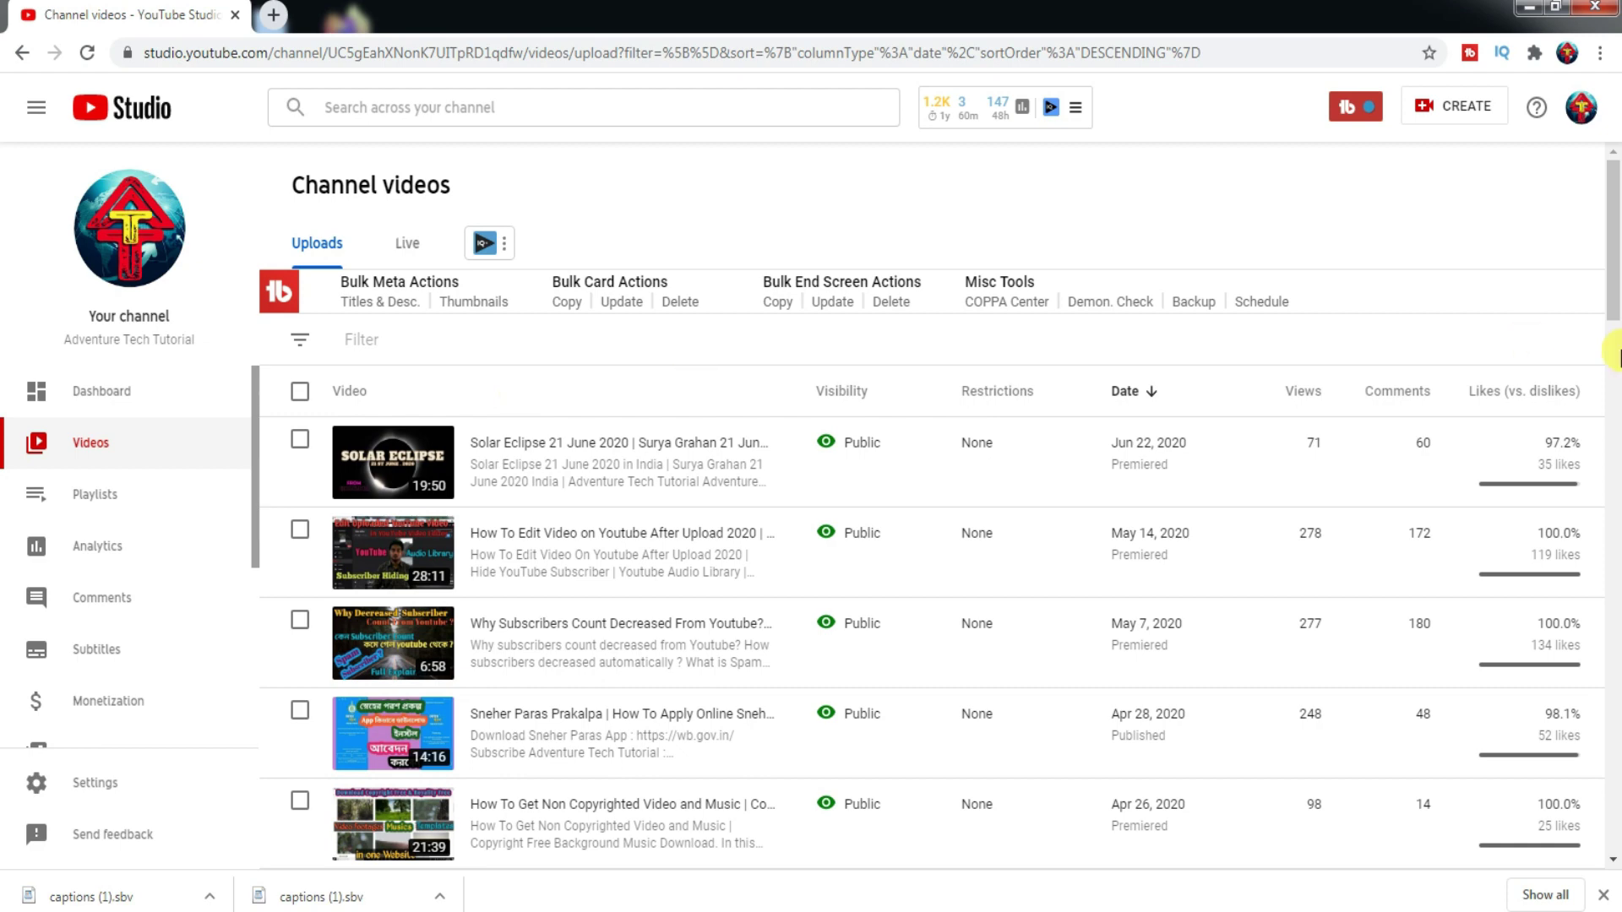
- Find the Dec 11, 2019 password-problem video among older uploads and open its Subtitles page
left_click_drag(1613, 288, 1549, 753)
left_click(1549, 752)
scroll(1614, 296, "down", 5)
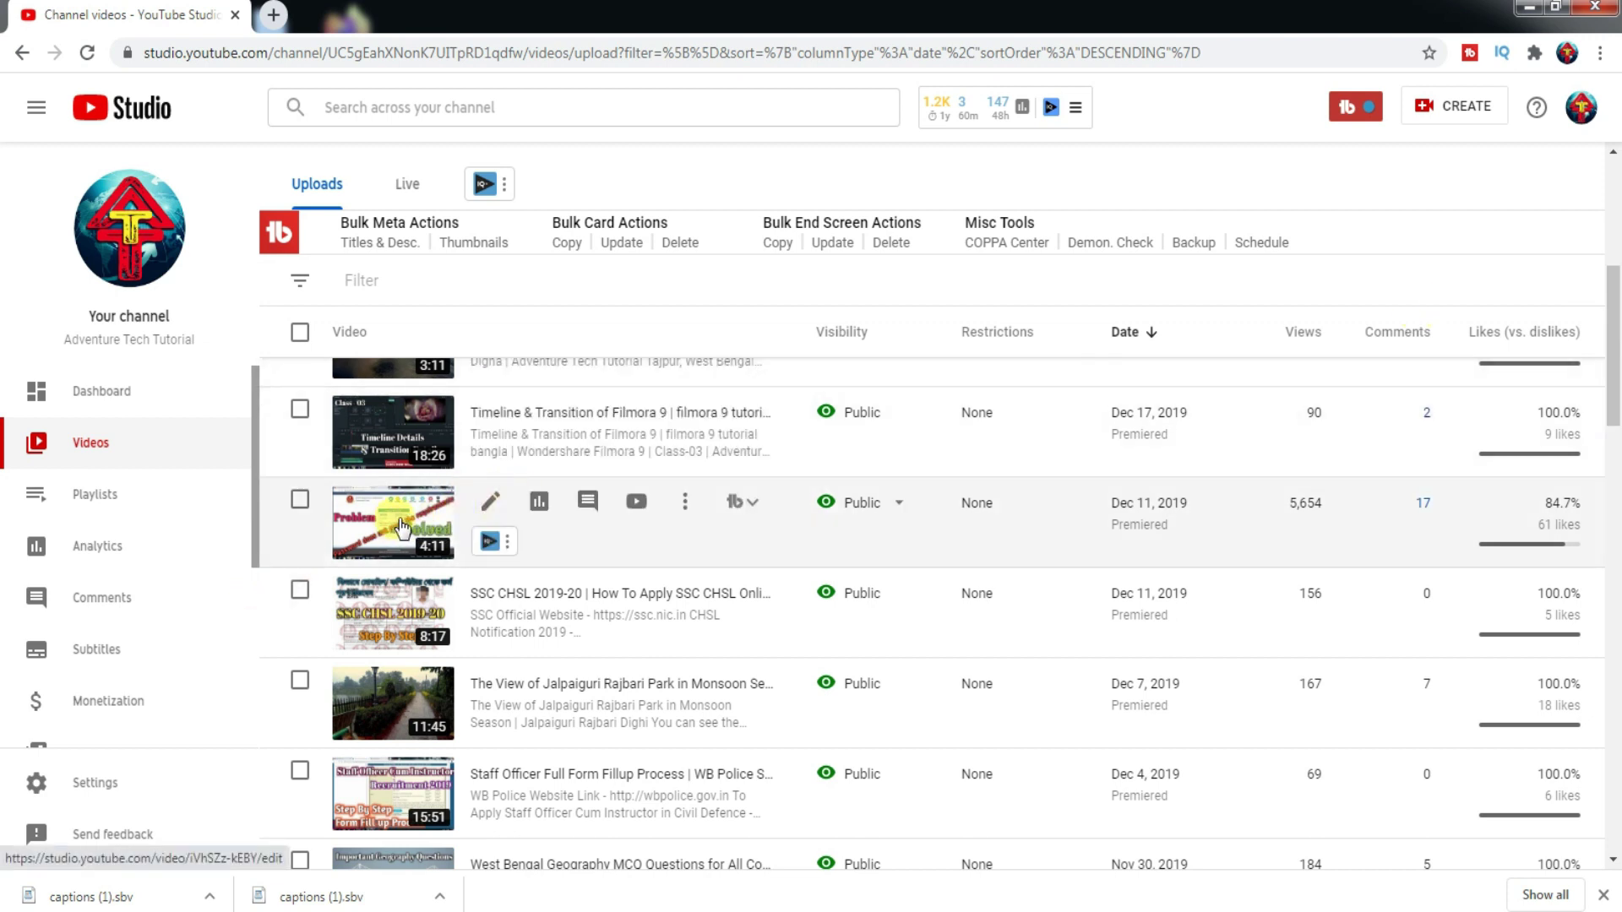
left_click(400, 528)
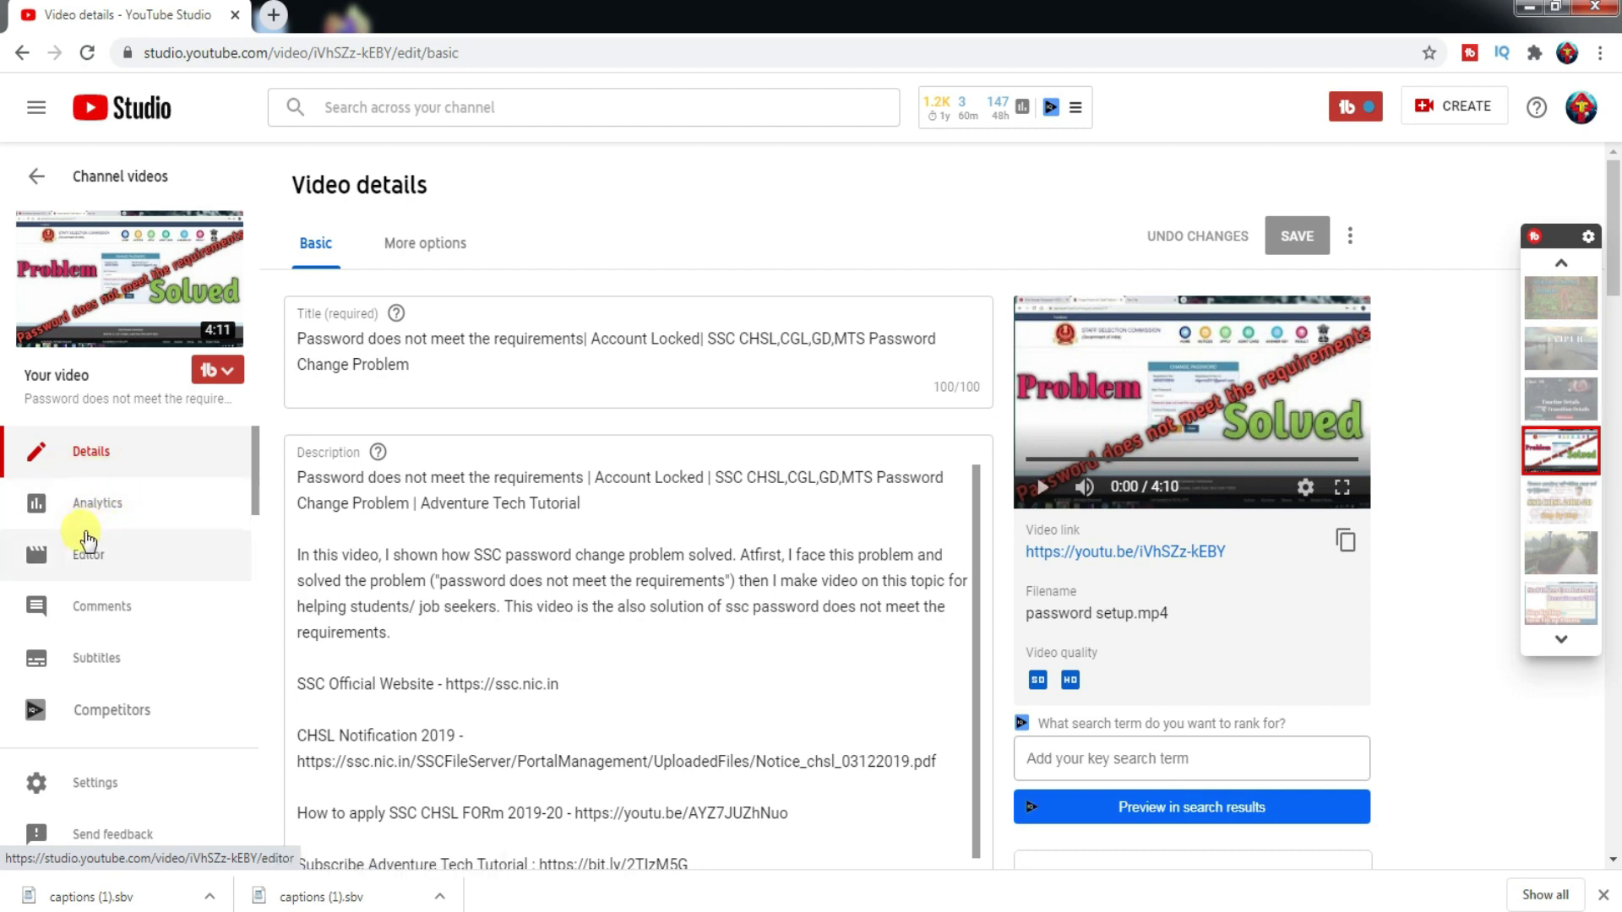
left_click(96, 663)
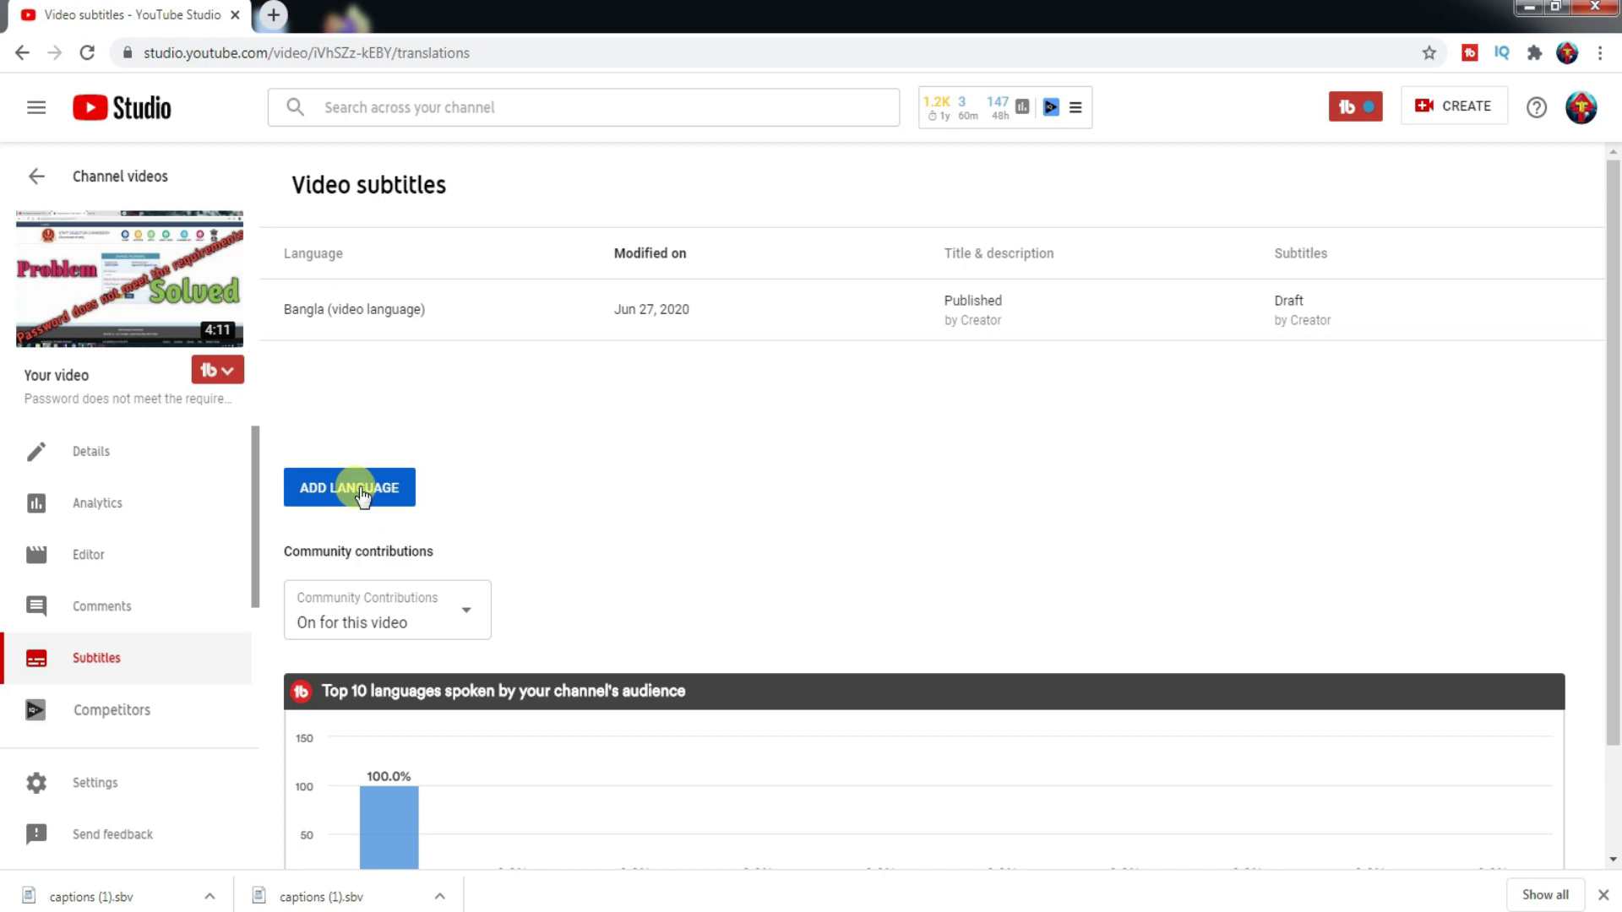
- Add English (United States) as a subtitle language and start adding its subtitles
left_click(364, 497)
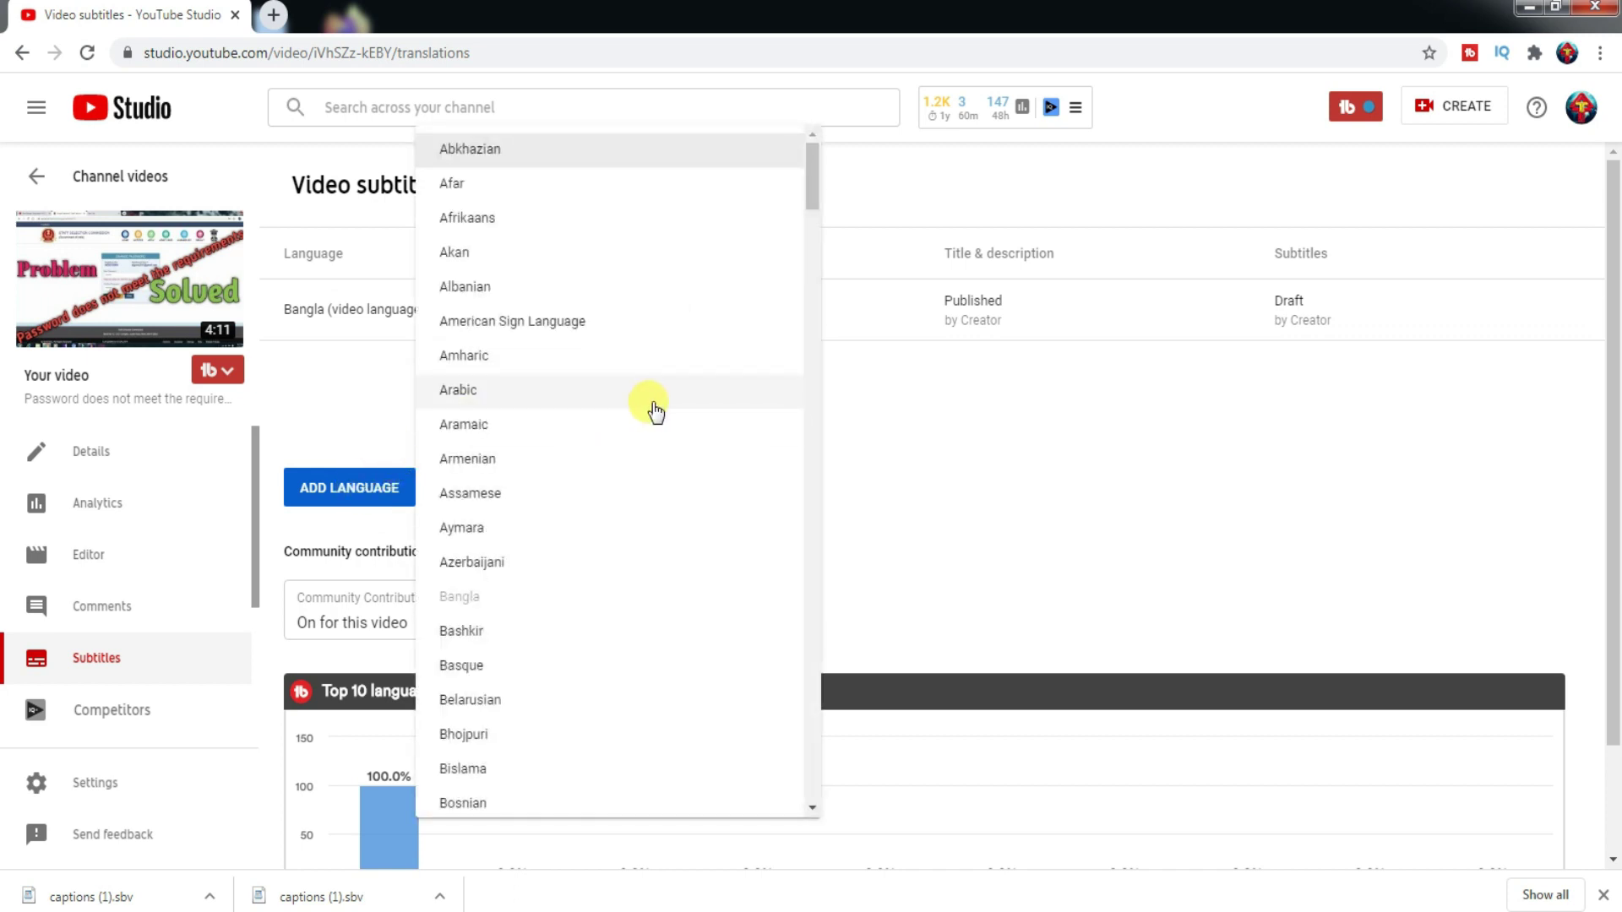
left_click_drag(811, 184, 796, 338)
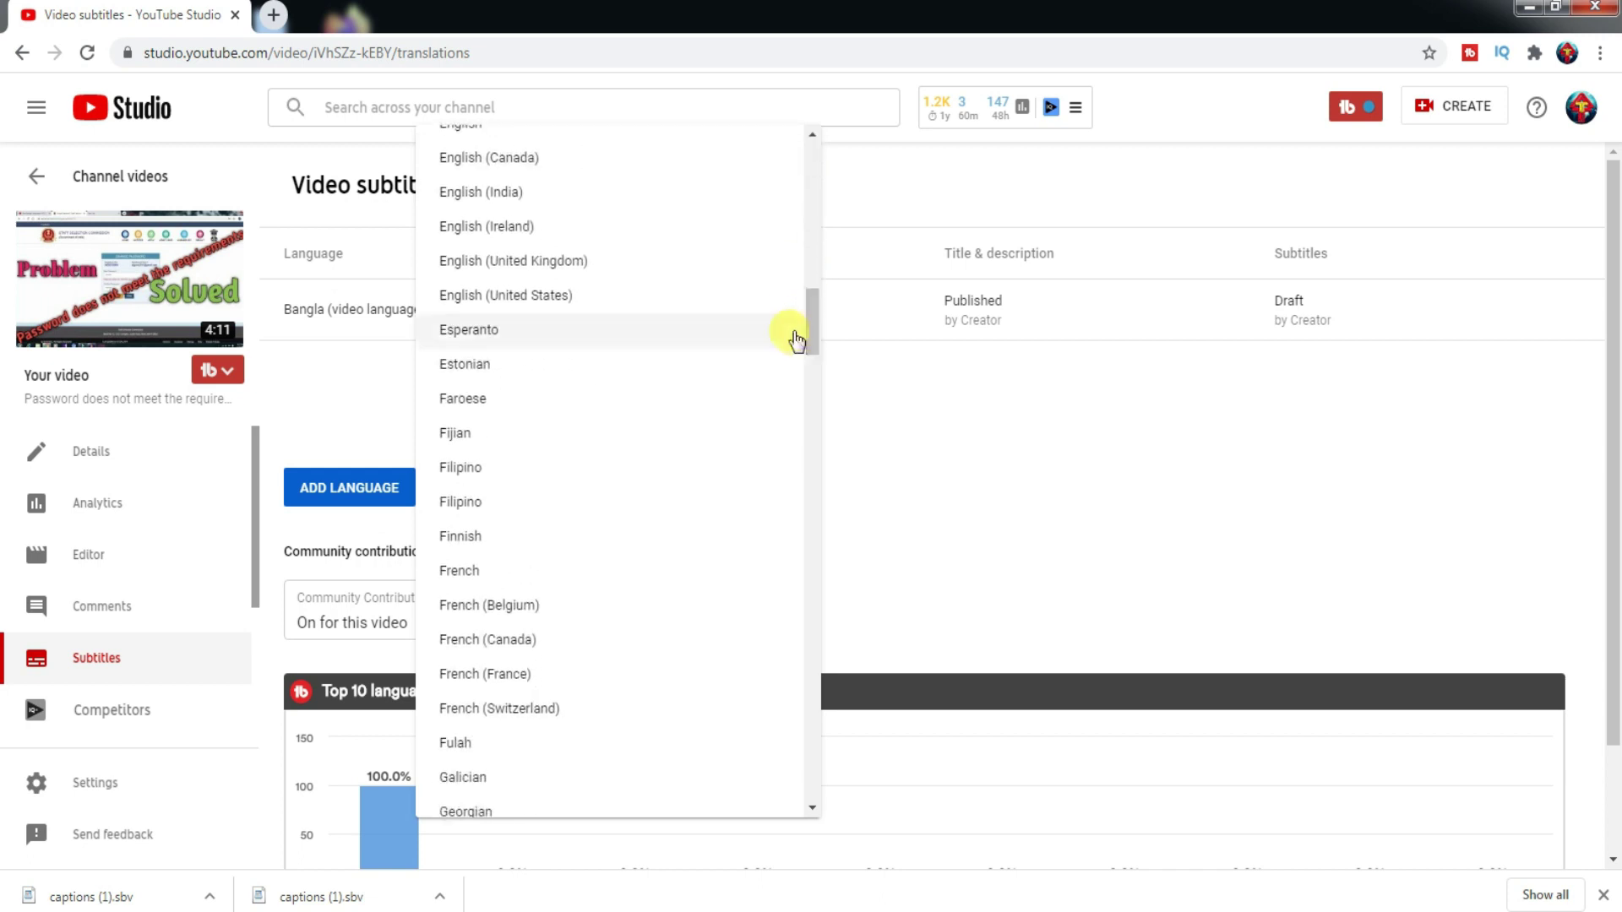
left_click(559, 300)
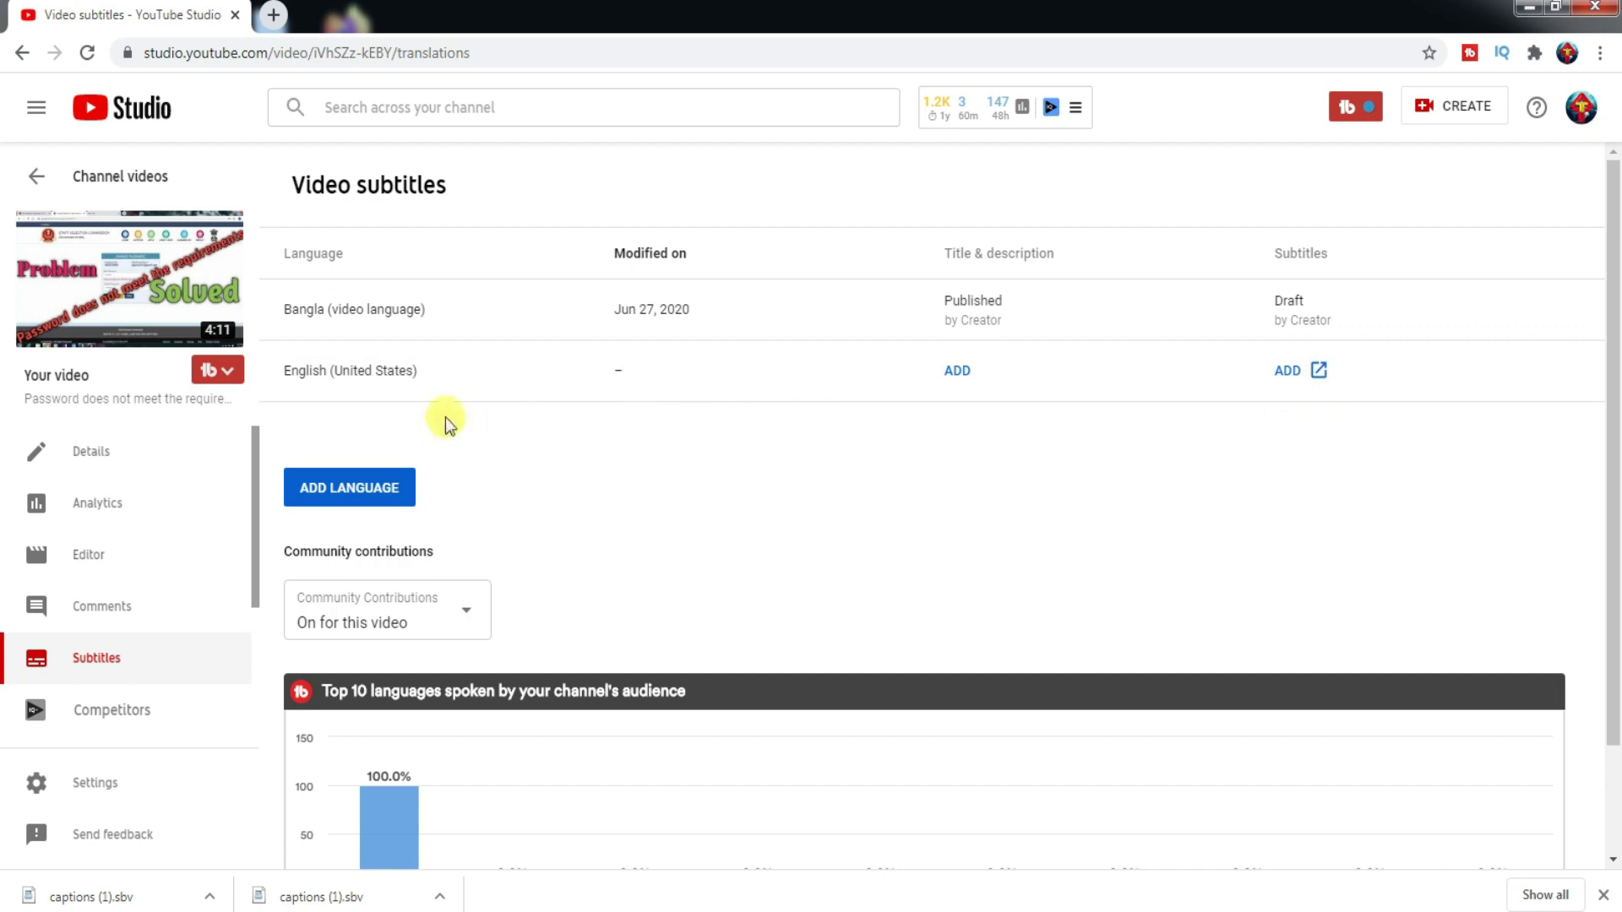
left_click(1287, 371)
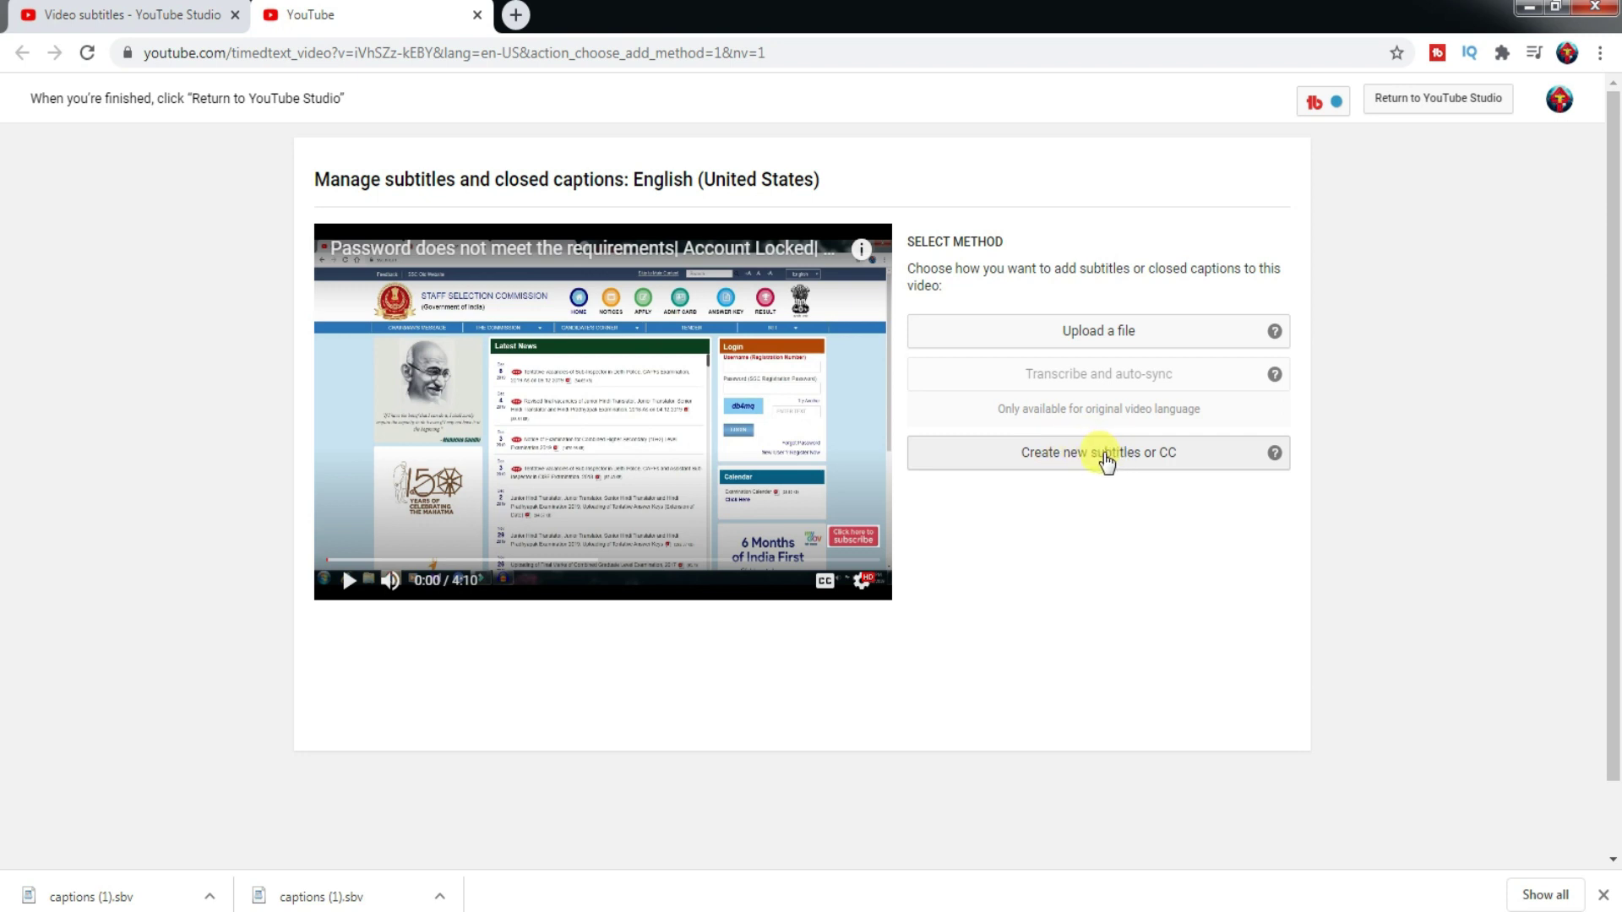
- Choose to write new English (United States) subtitles from scratch with auto-generated timings
left_click(1107, 461)
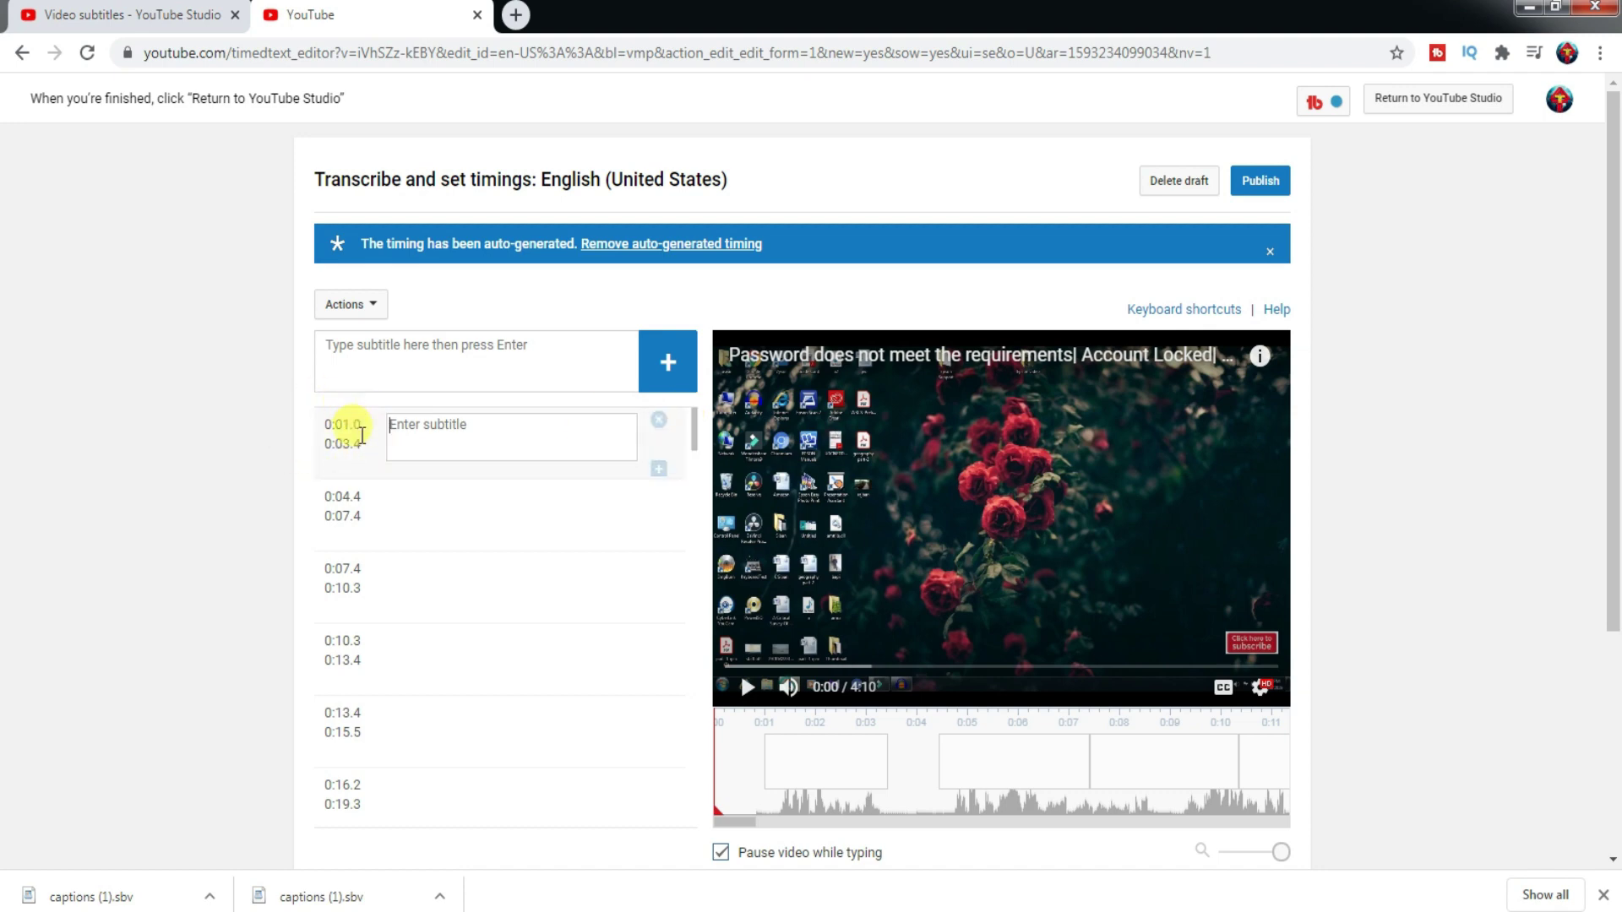
- Preview the video's opening up to 0:04 and select the first caption slot on the timeline
mouse_move(879, 760)
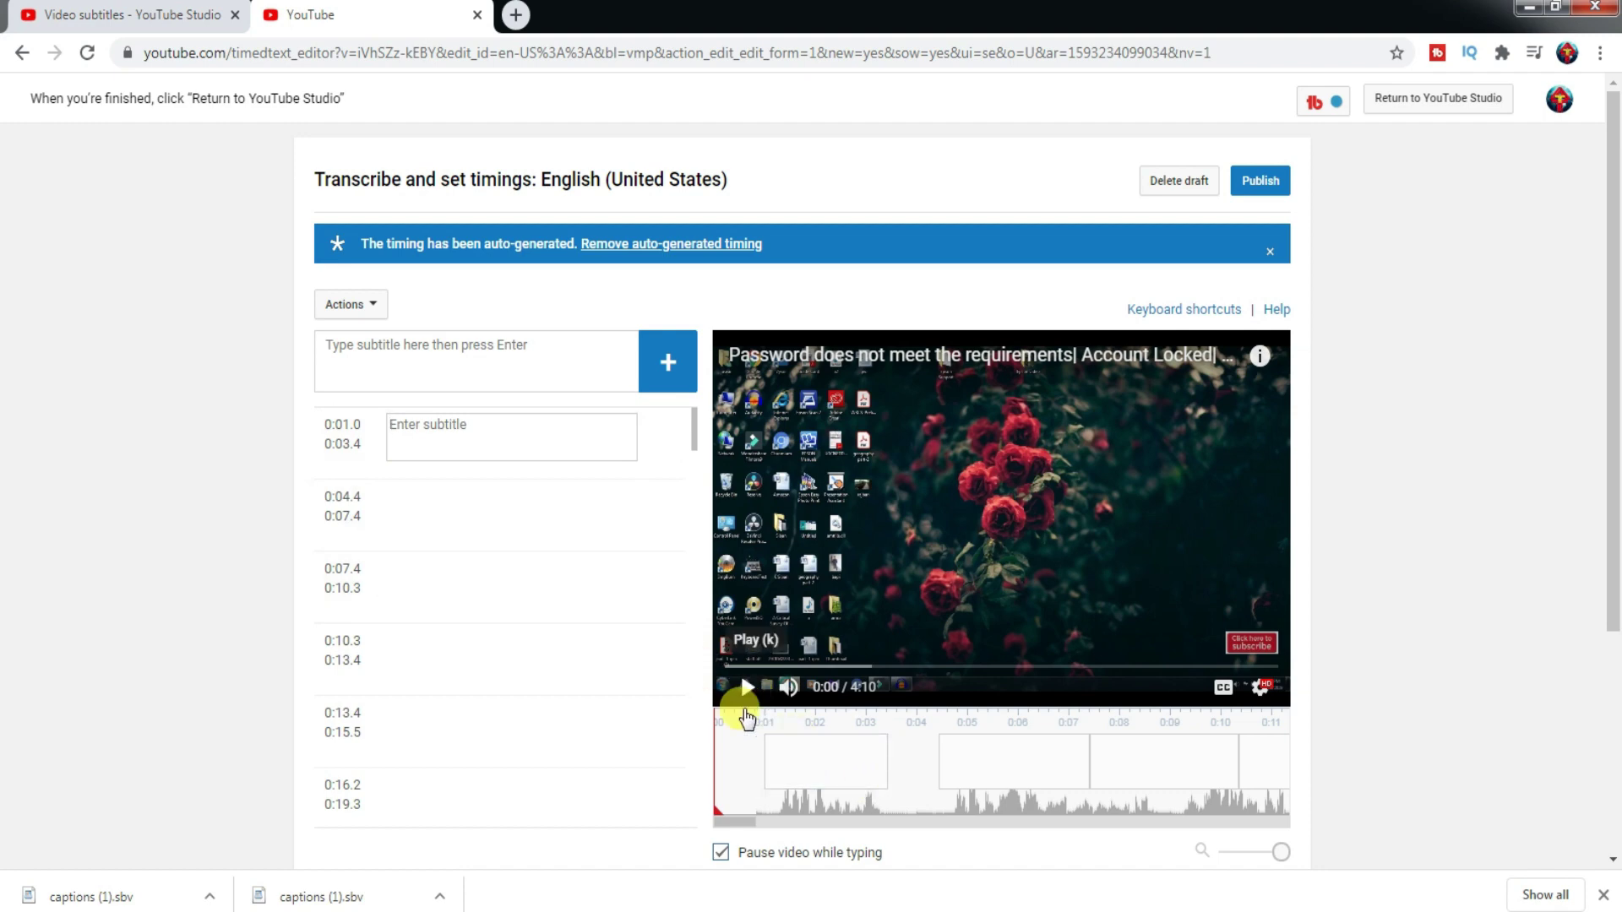
left_click(745, 691)
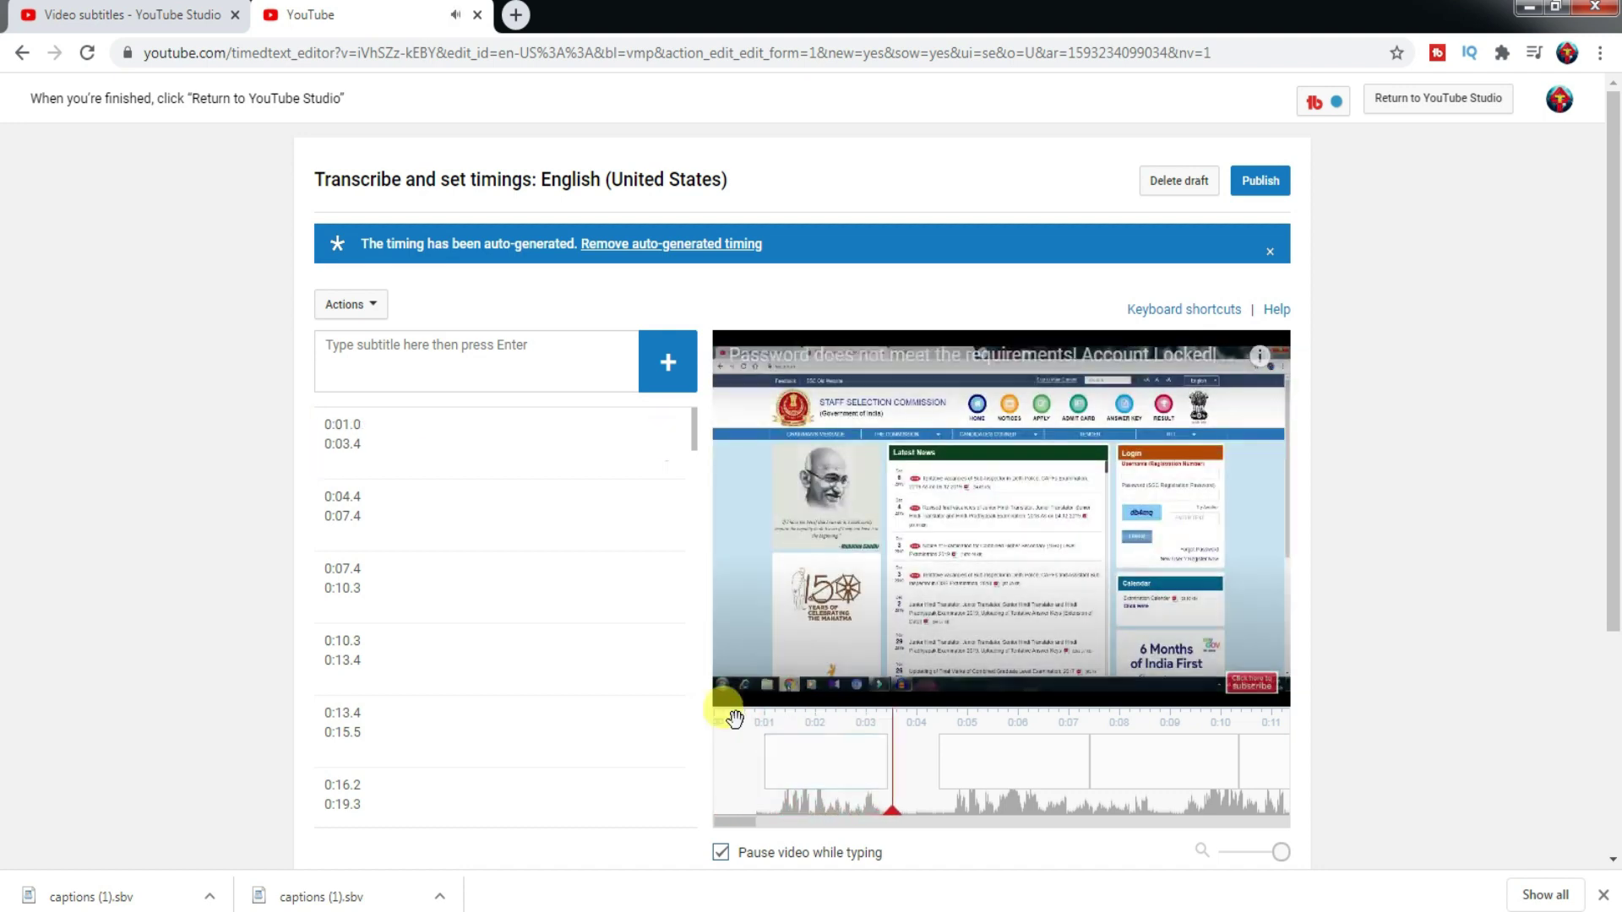
left_click(738, 692)
left_click(836, 764)
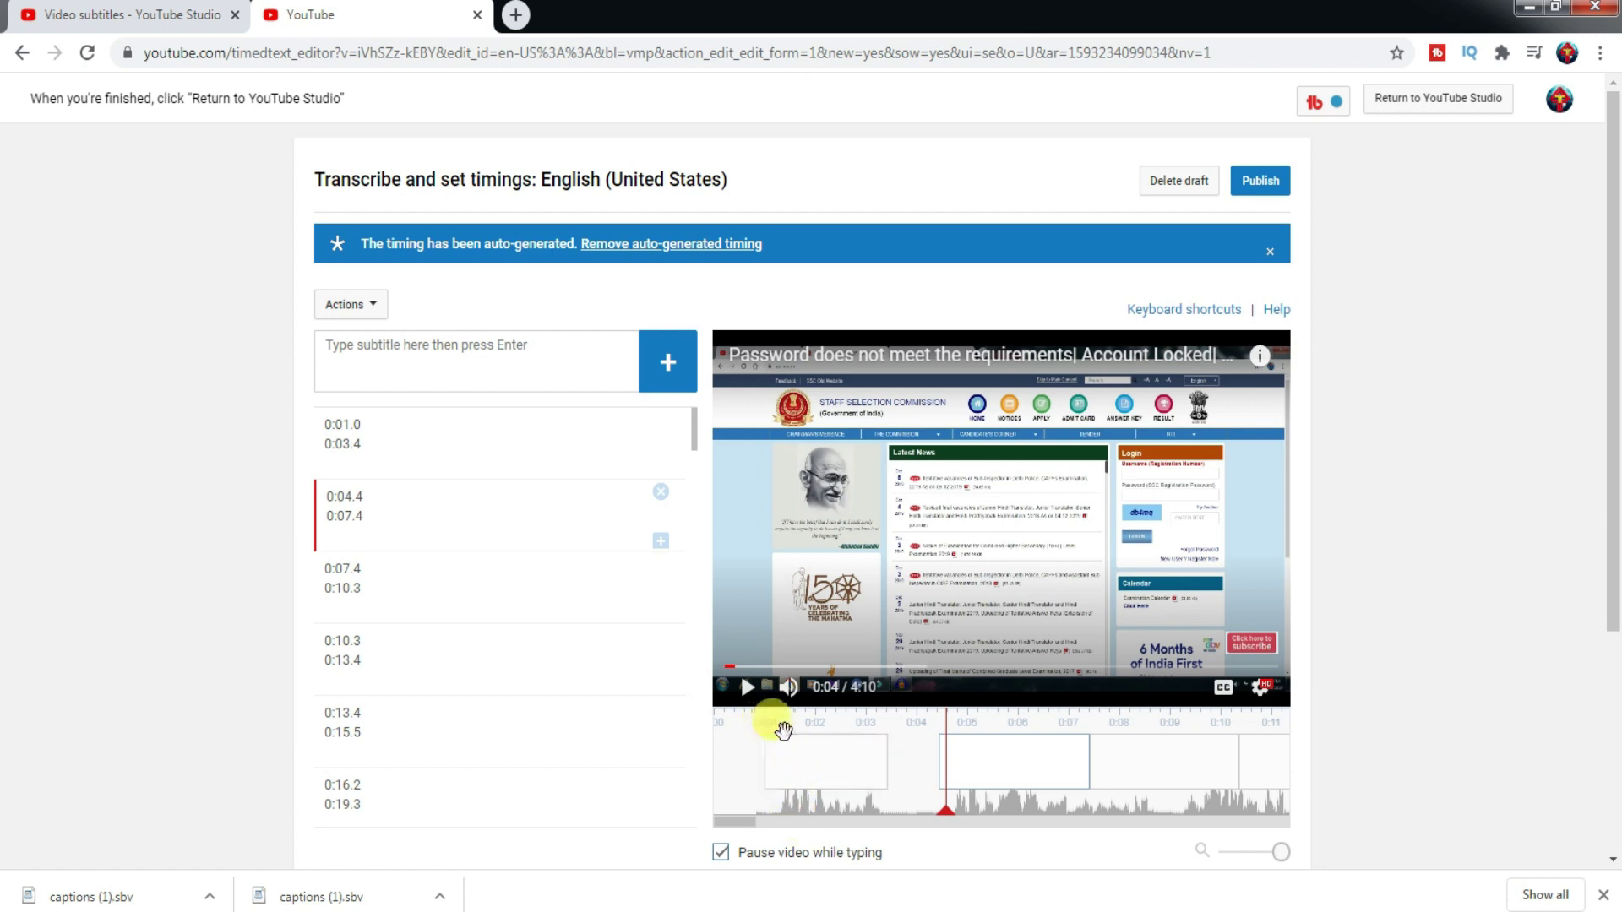
left_click(792, 763)
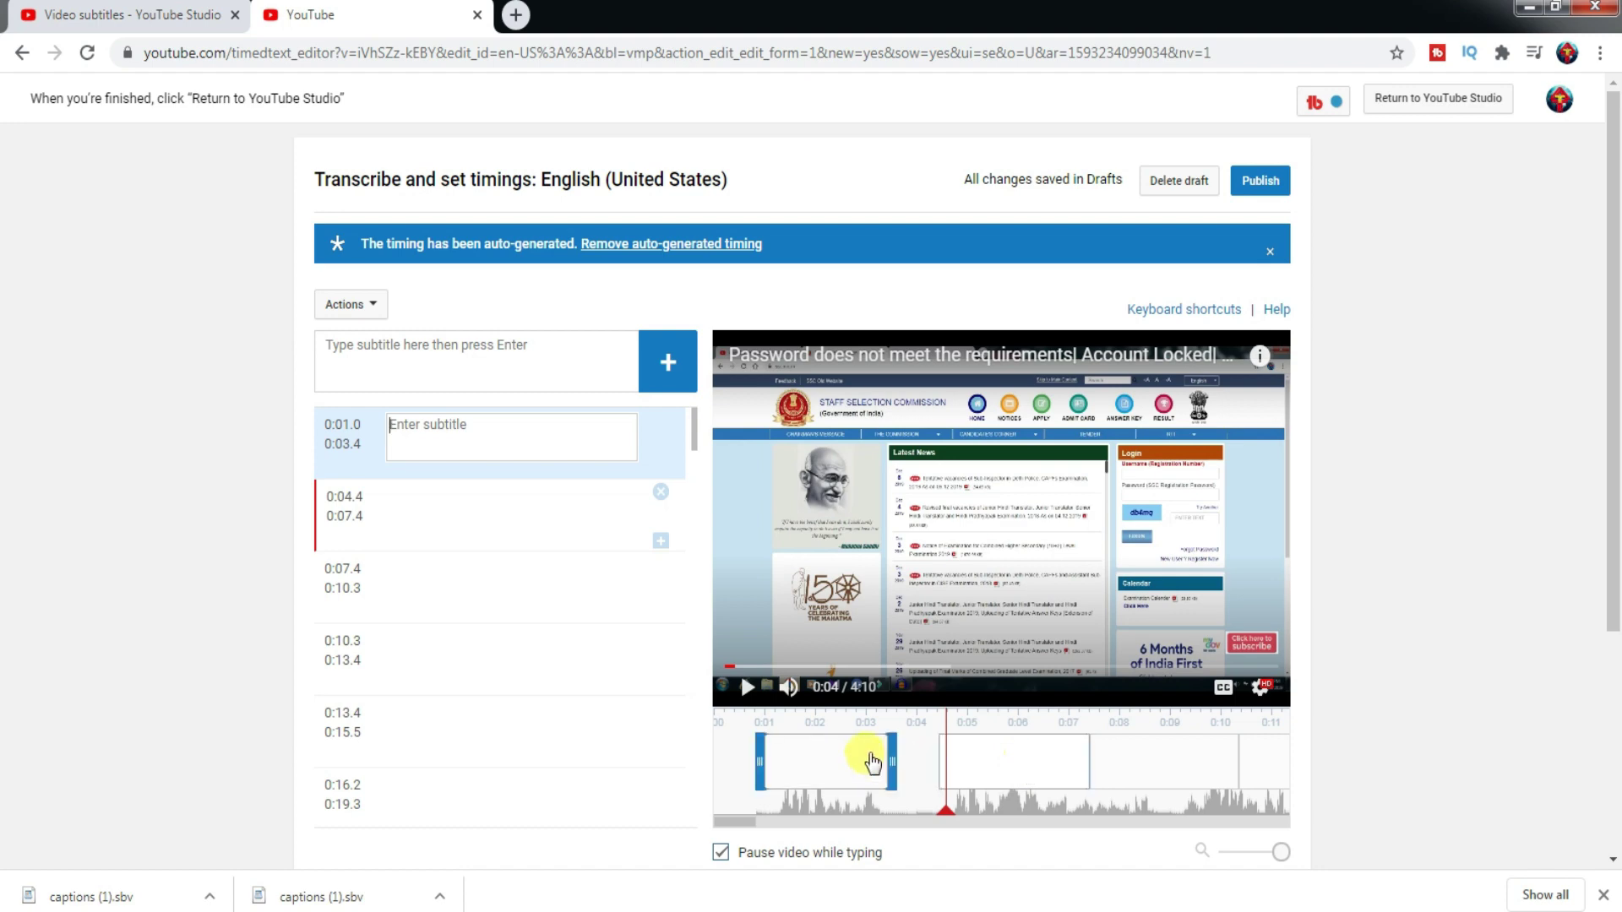
- Retime the second caption slot to run from 0:04.7 to 0:08.6
left_click(1019, 754)
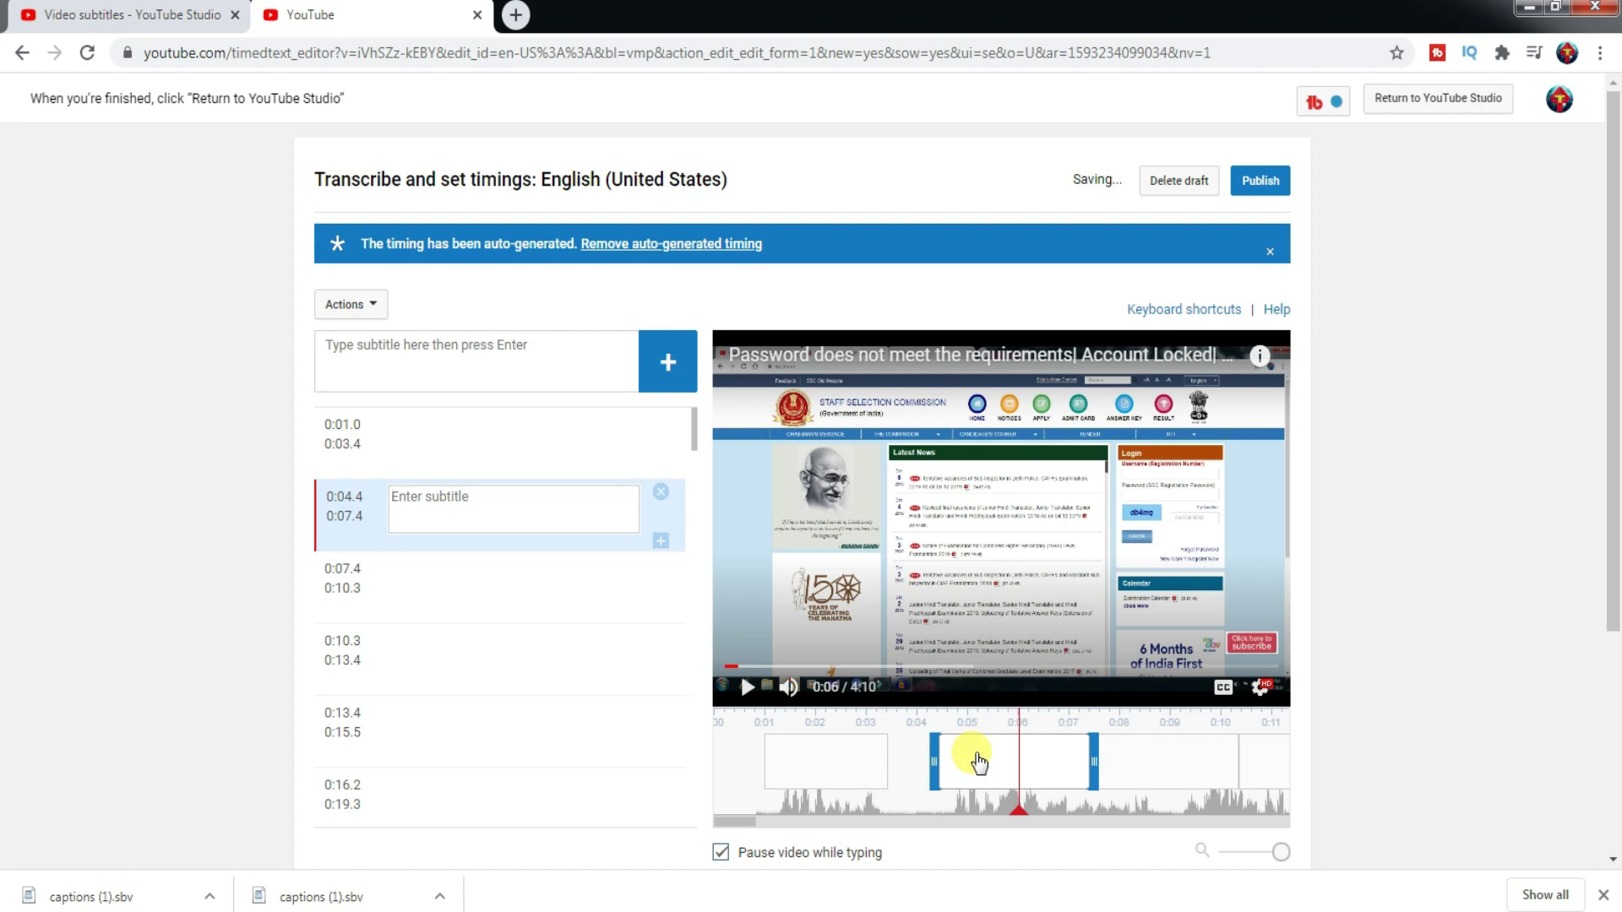
left_click(1154, 762)
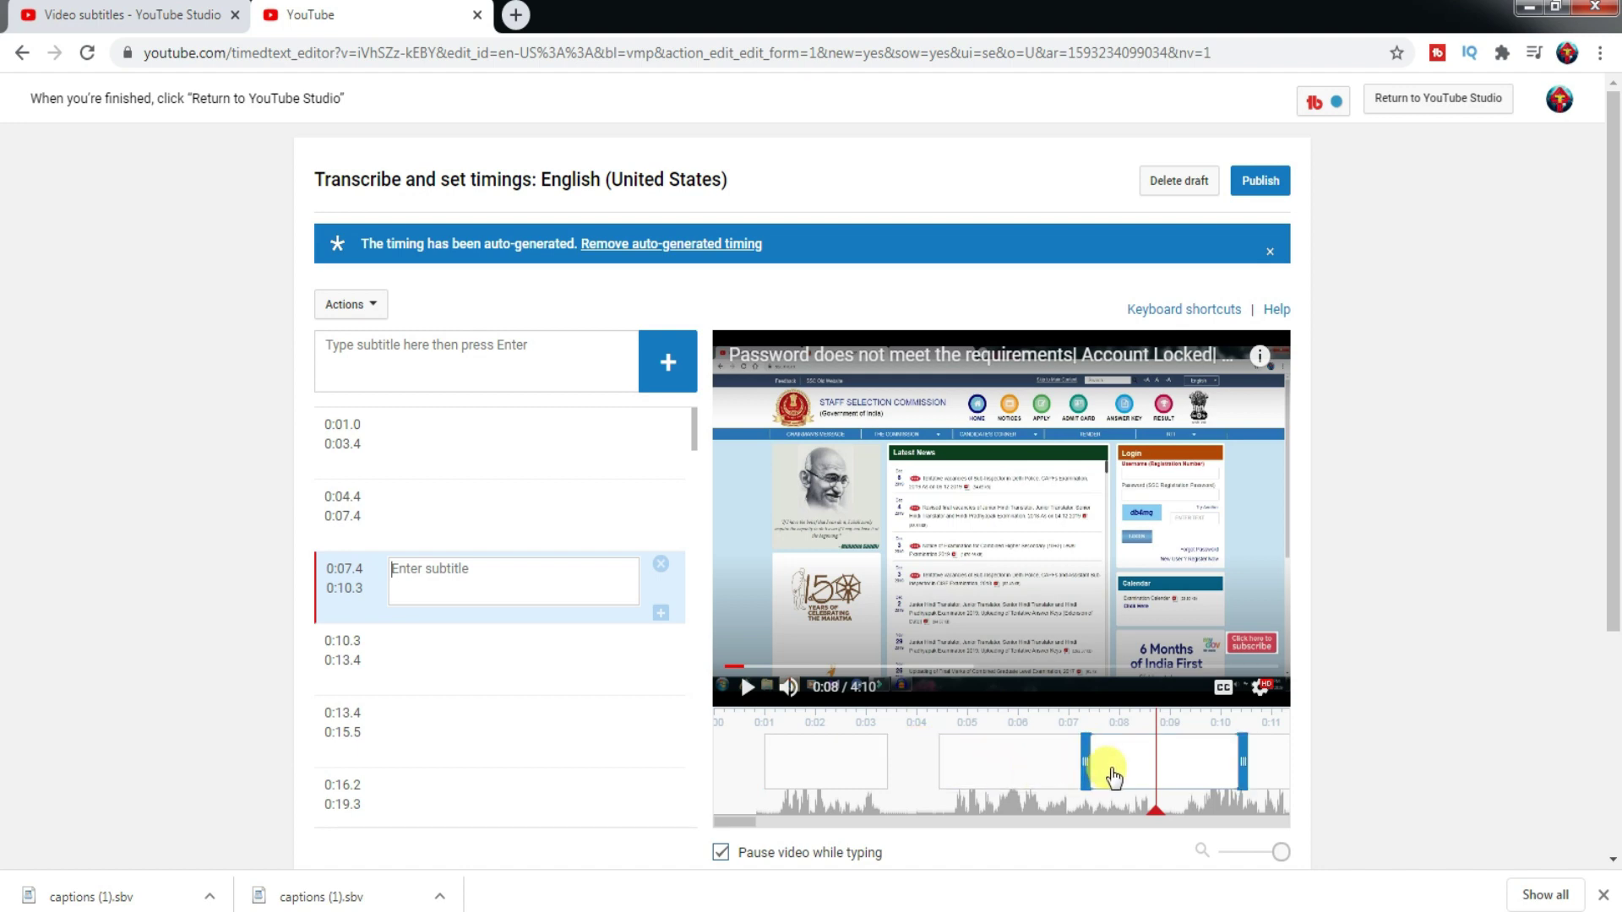
left_click(1001, 764)
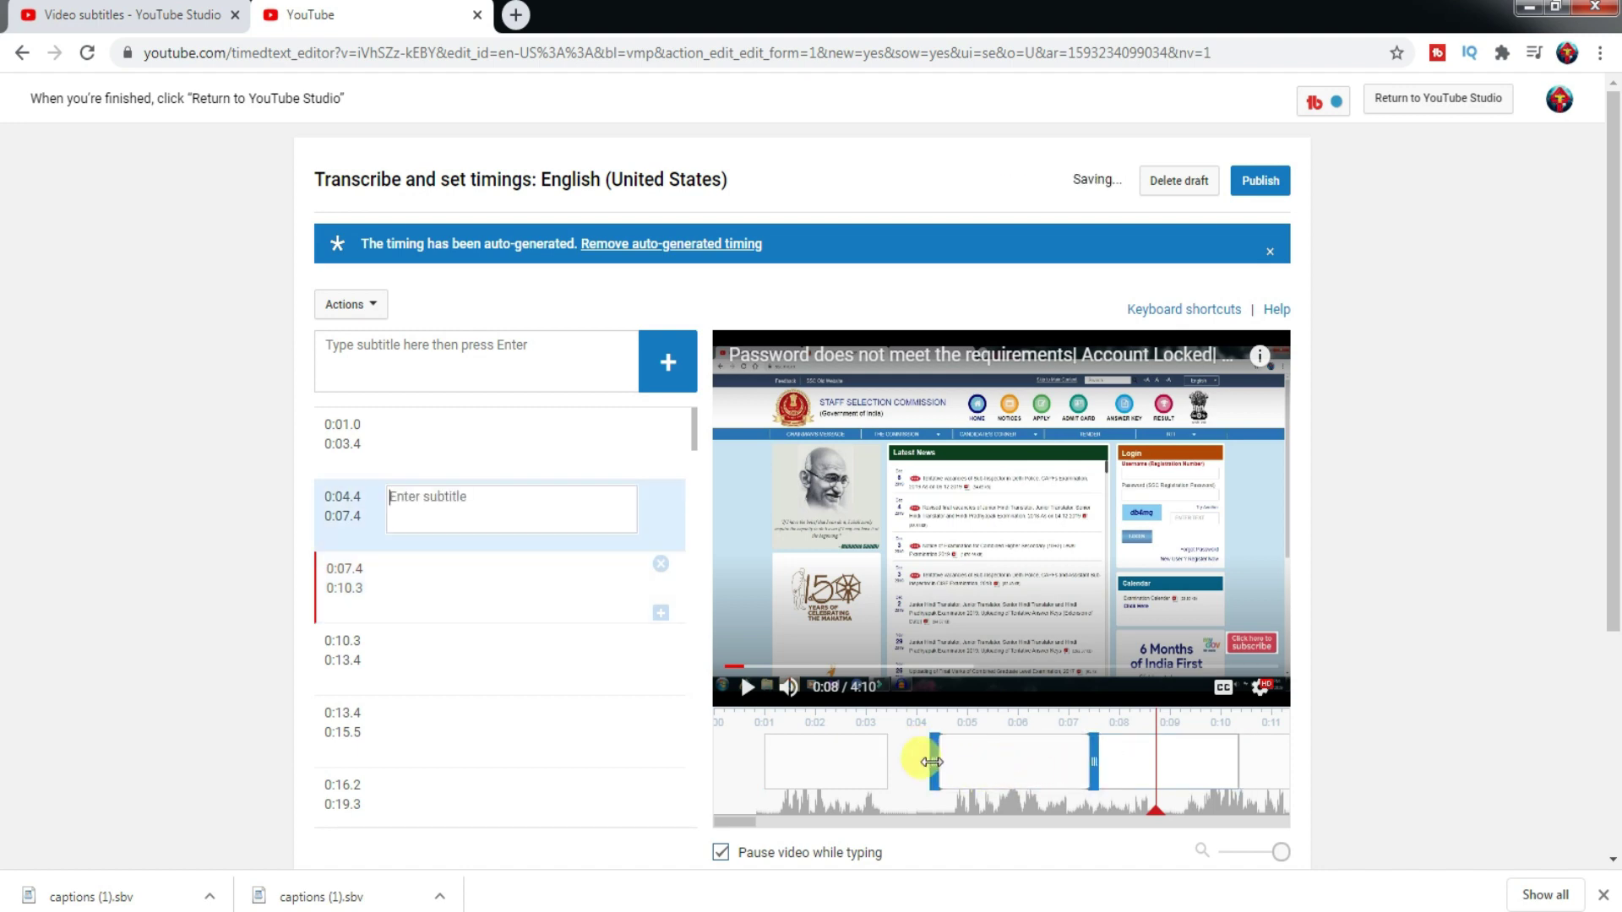
mouse_move(932, 762)
left_mouse_down()
mouse_move(908, 765)
mouse_move(960, 753)
mouse_move(905, 760)
mouse_move(912, 771)
left_mouse_up()
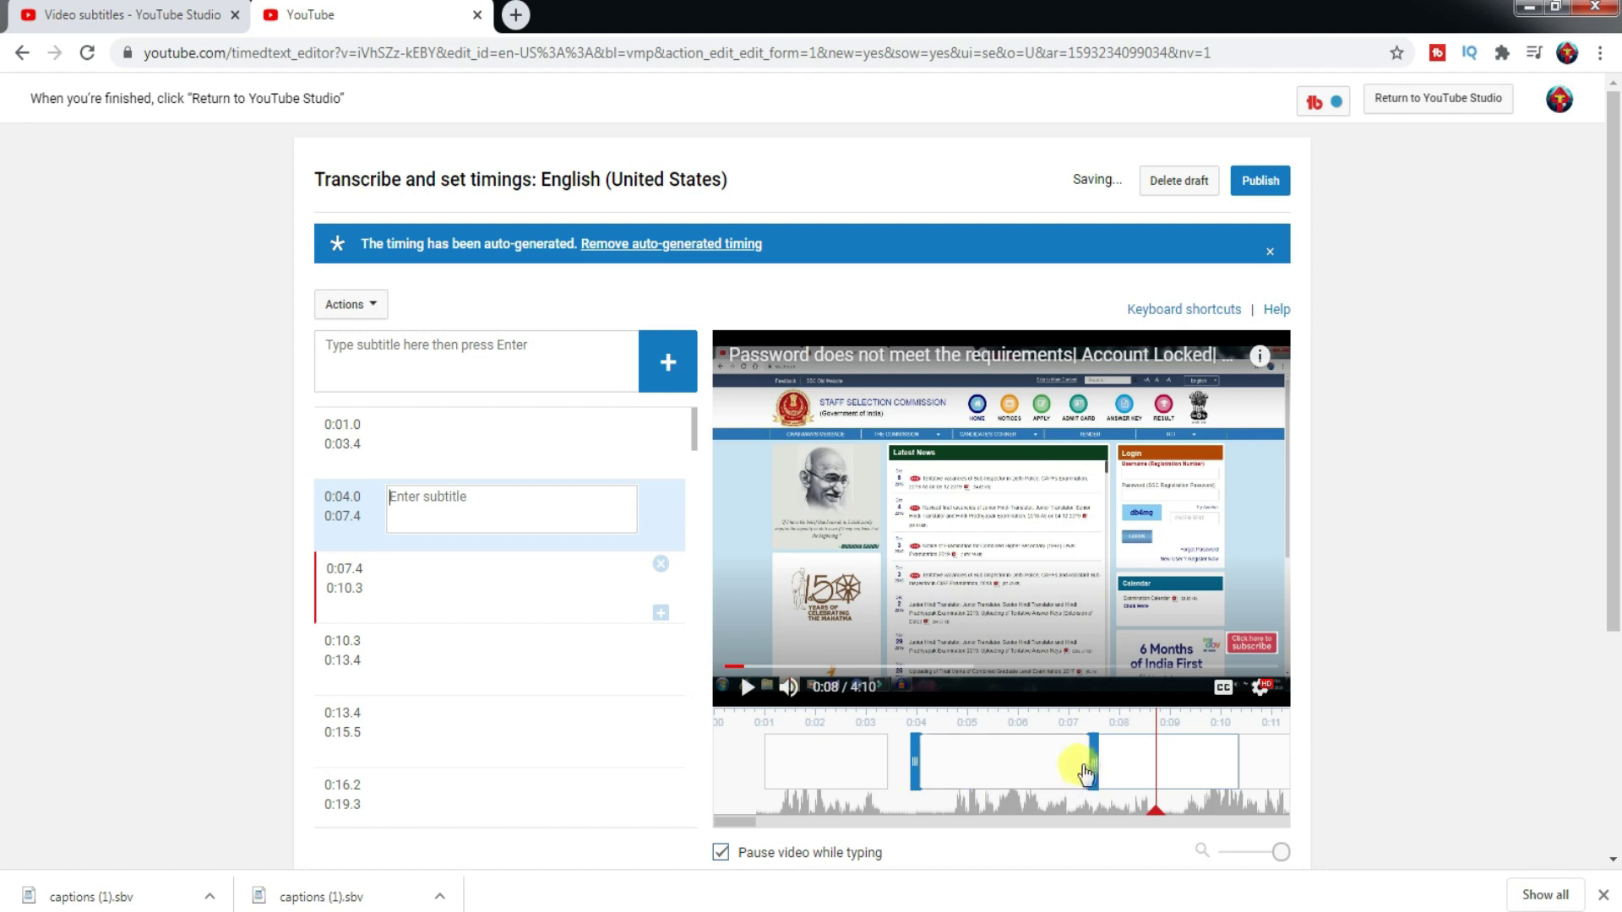
left_click_drag(1090, 759, 1155, 758)
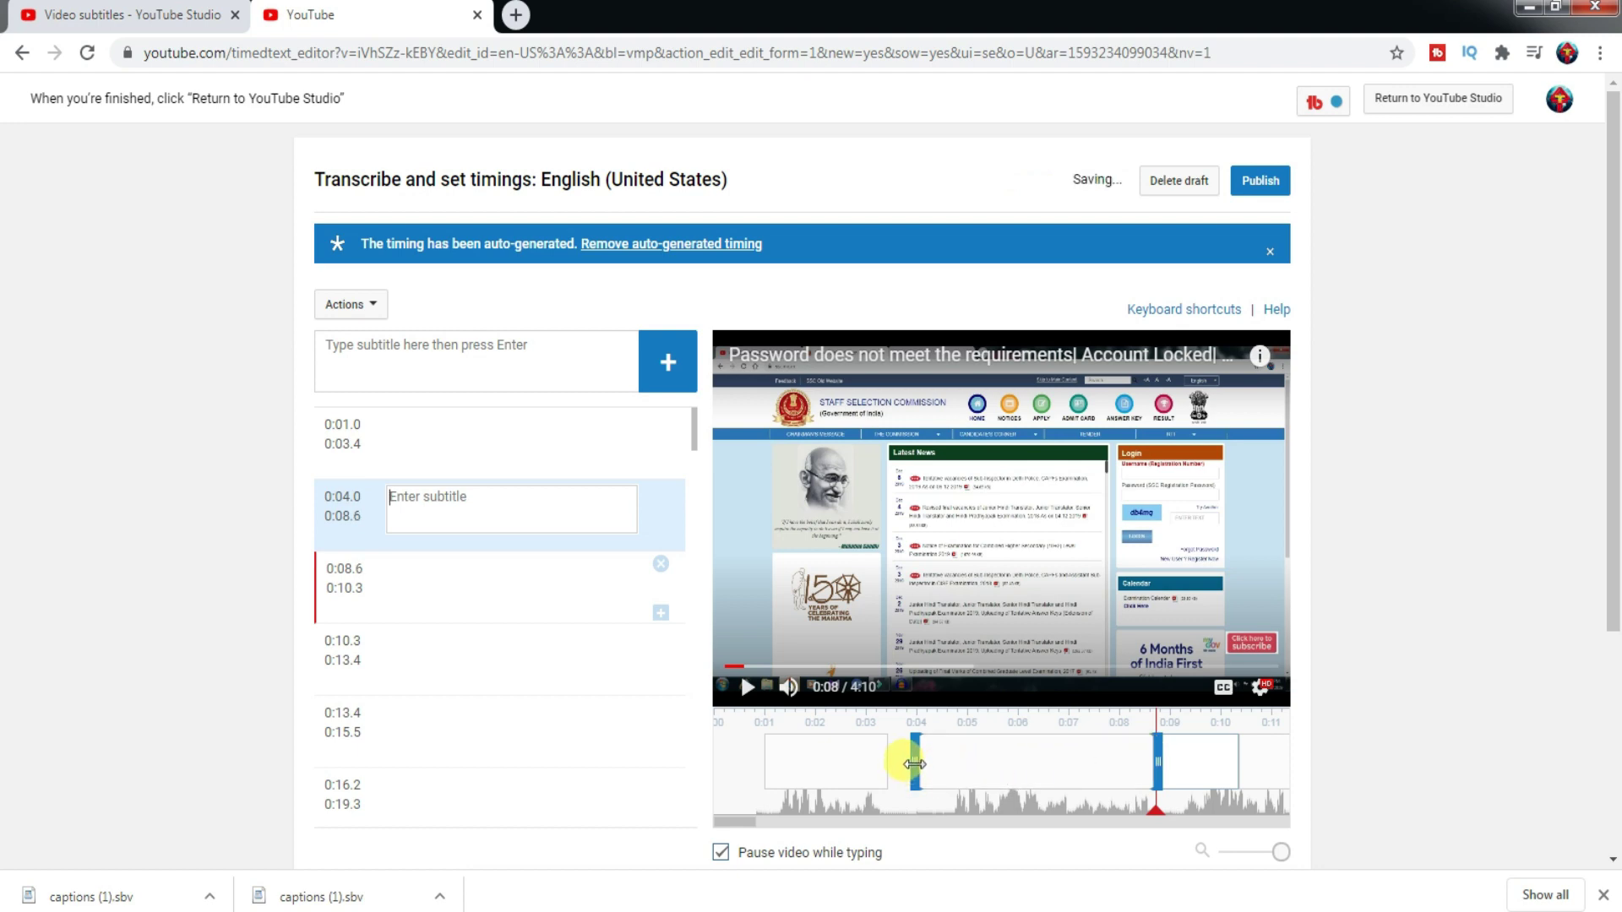
left_click_drag(914, 764, 948, 763)
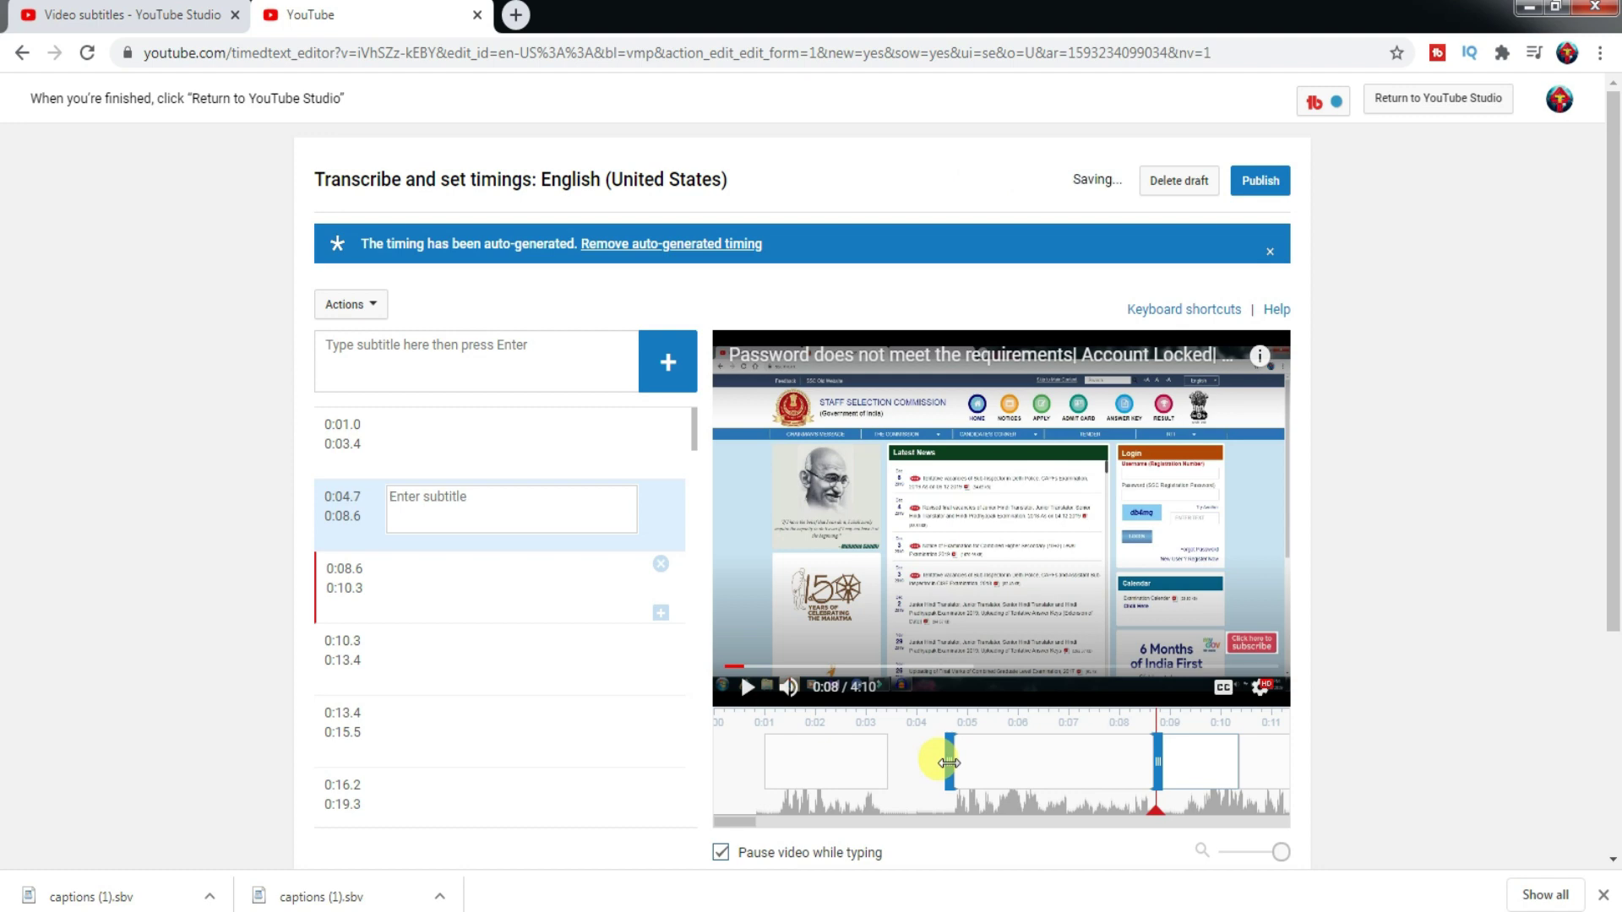
left_click(874, 752)
left_click(977, 762)
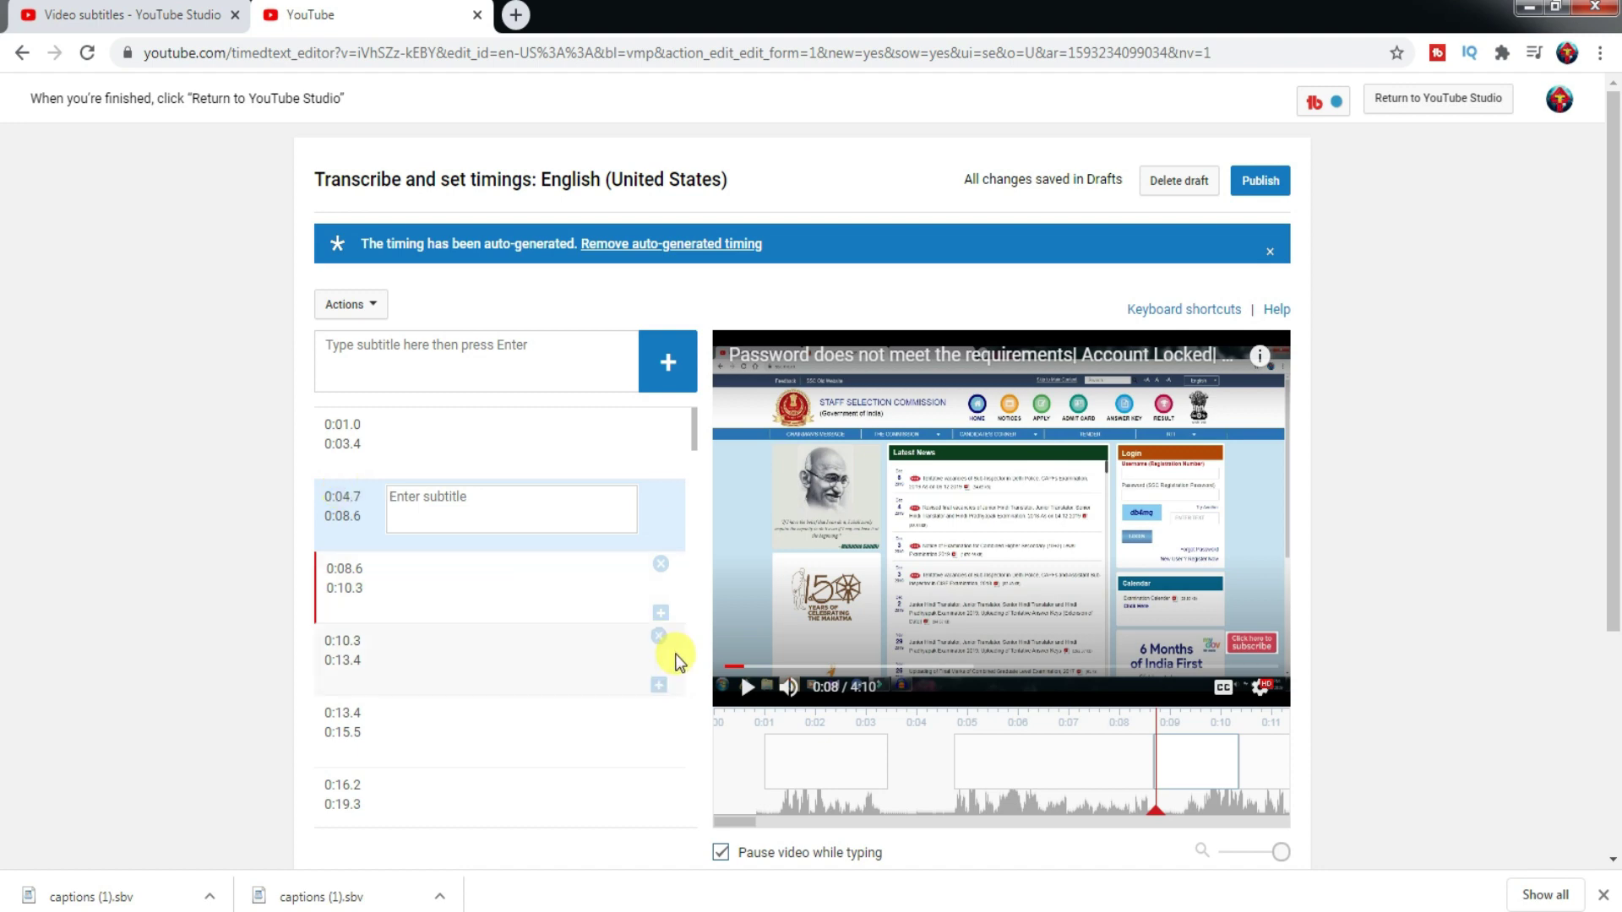
- Replay the opening to 0:04 and open the first caption (0:01.0–0:03.4) for text entry
left_click_drag(1157, 817, 742, 819)
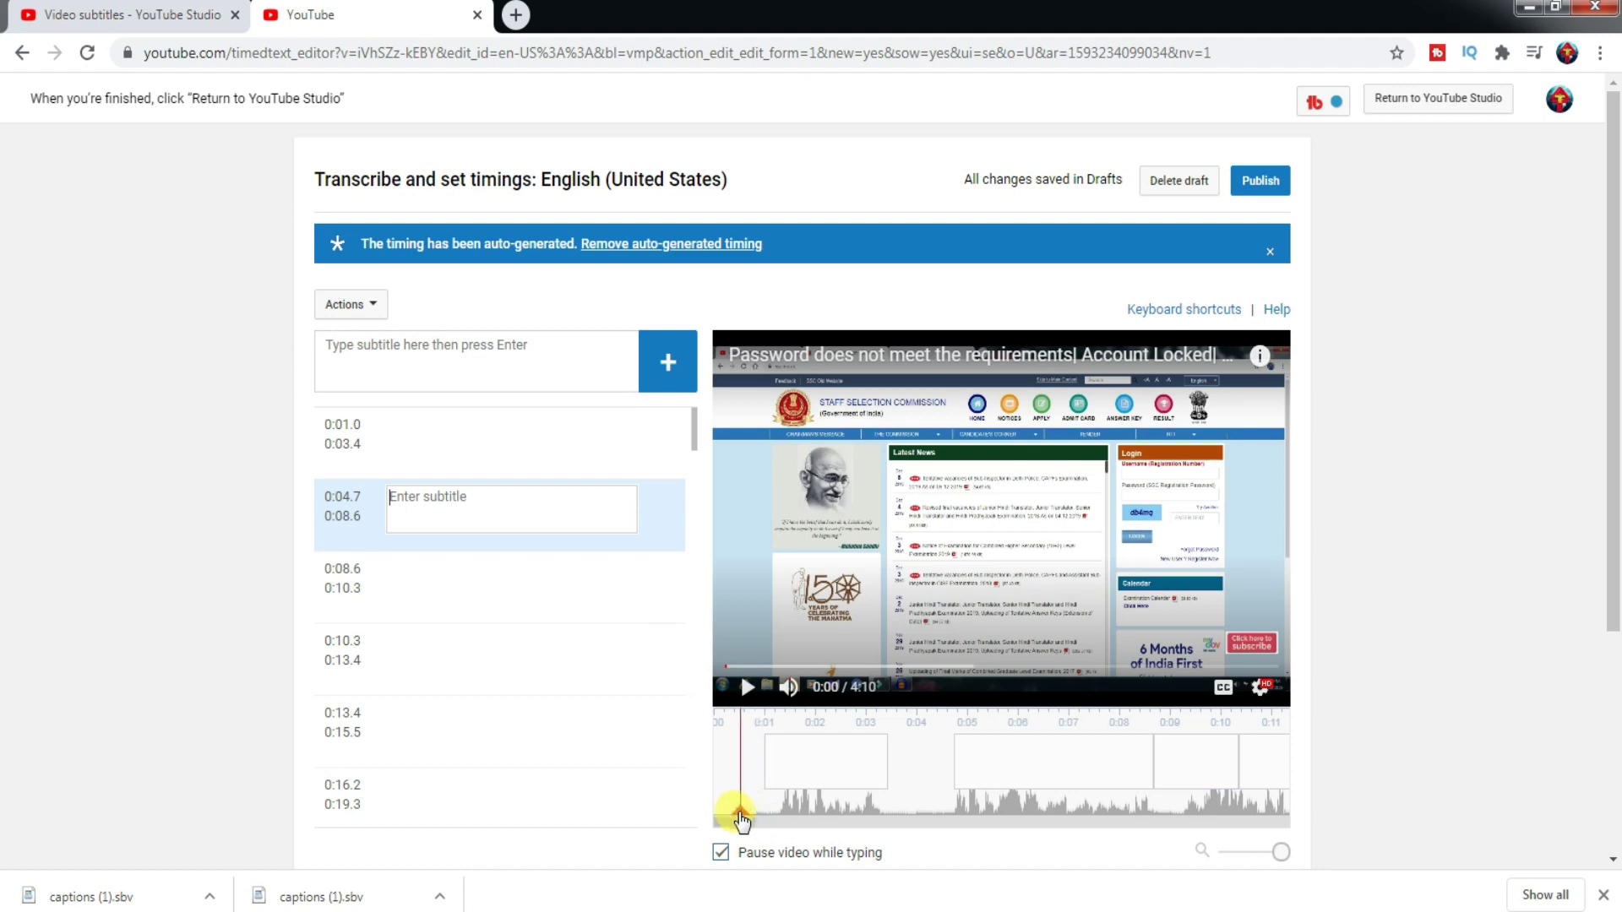
left_click(745, 687)
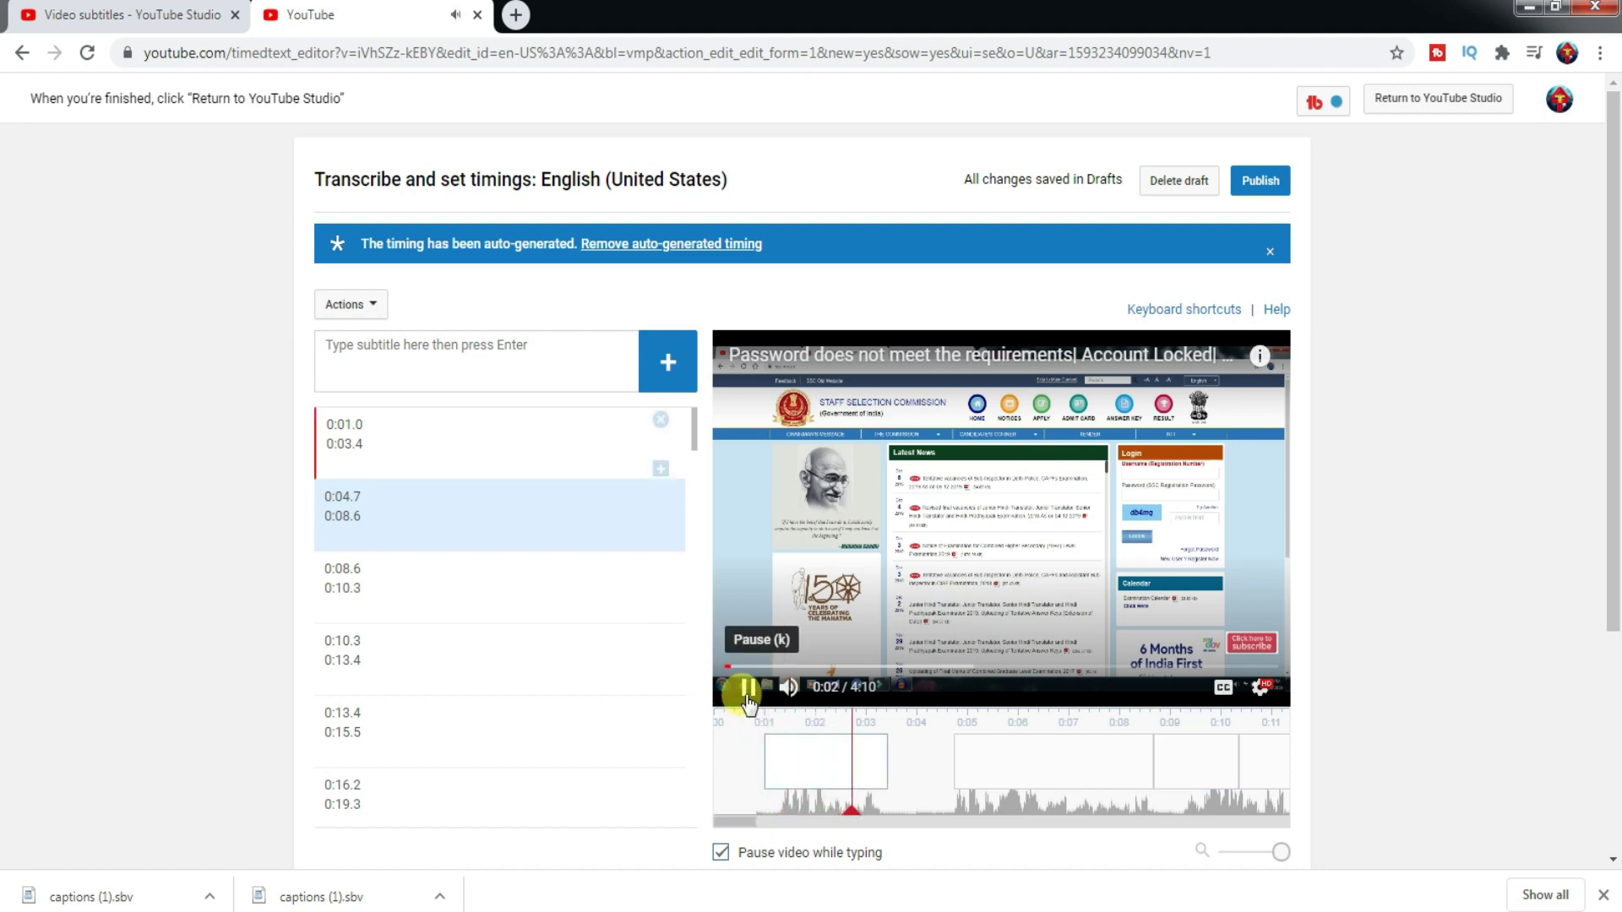
left_click(747, 699)
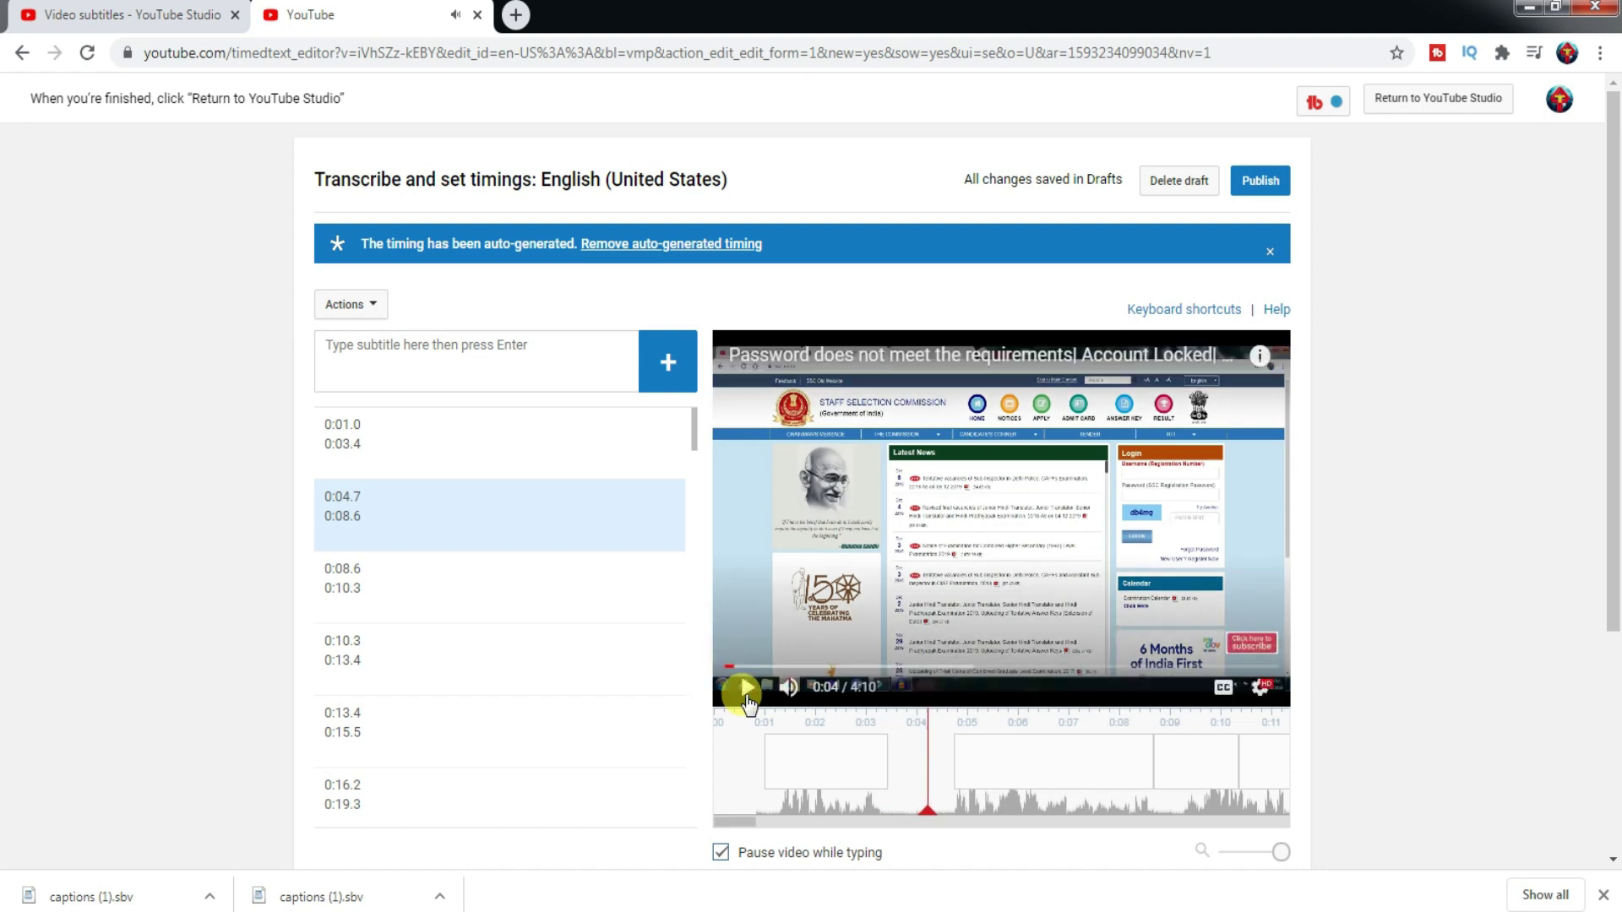
left_click(448, 351)
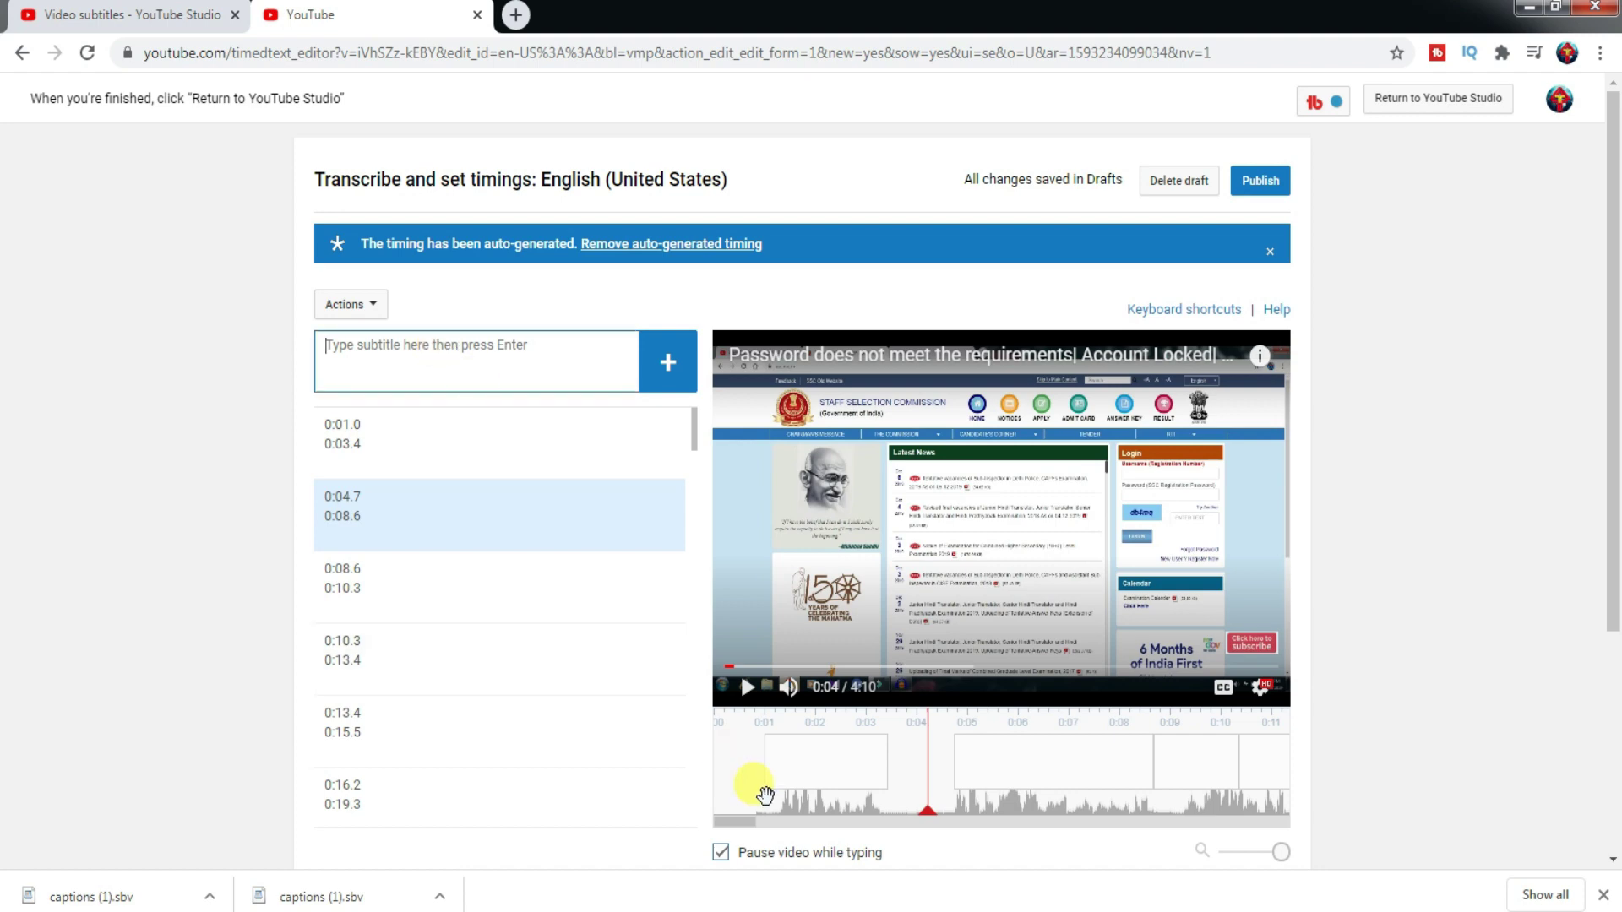
left_click(813, 791)
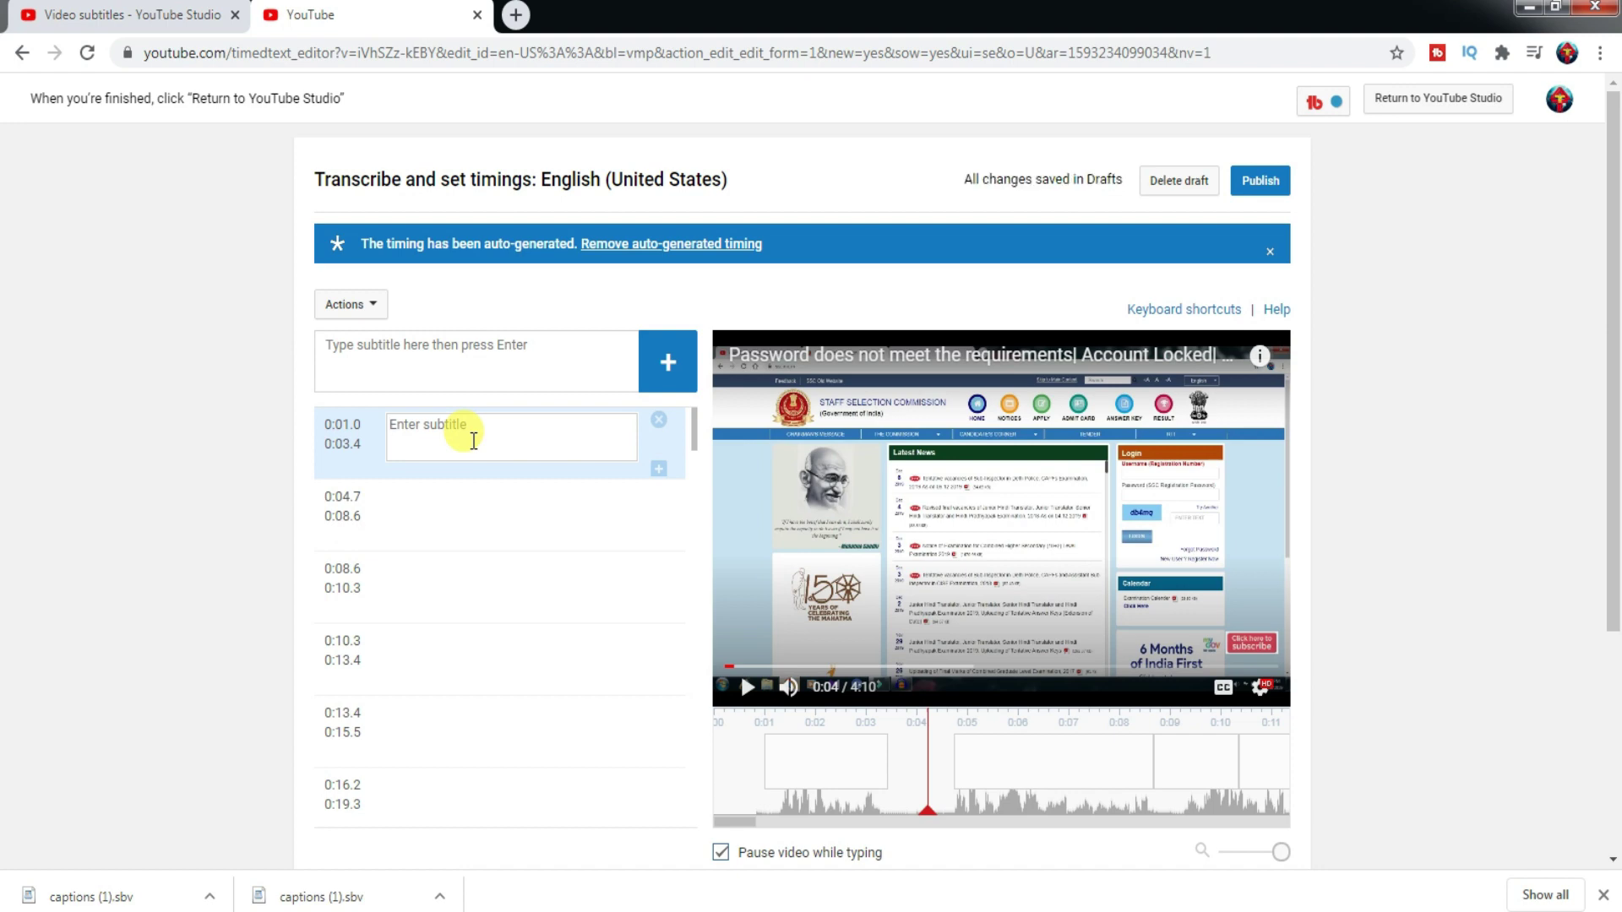
- Enter 'Welcome back to Adventure Tech Tutorial' as the first caption and rewind the preview
type("Welcome back to adve")
key("BackSpace")
type("A")
key("End")
type("Tech Tutorial")
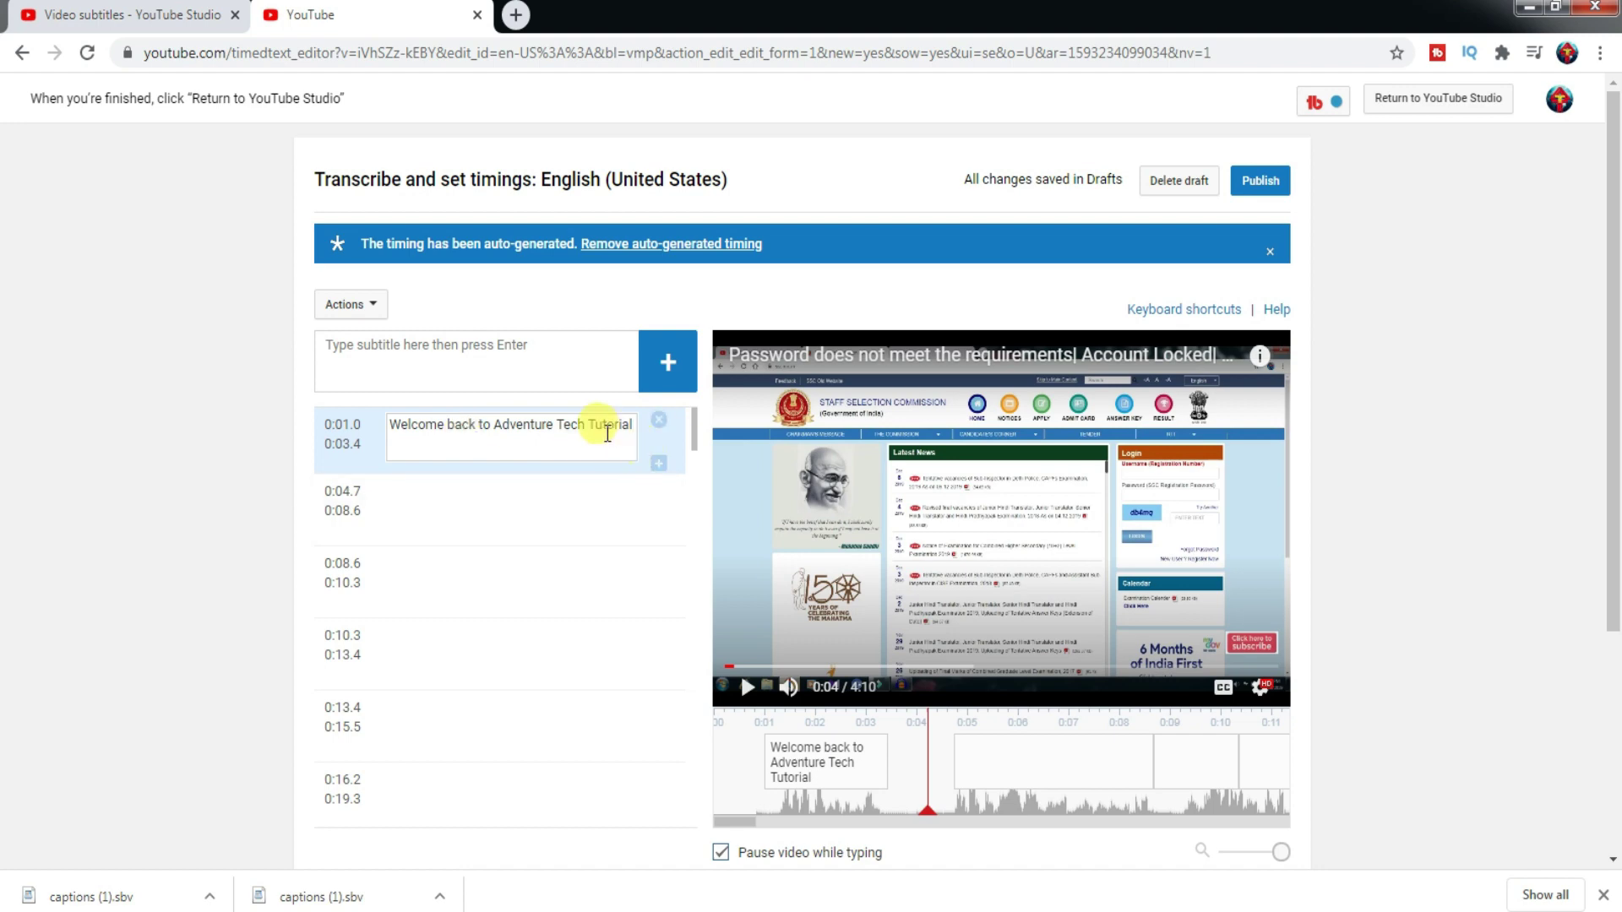
mouse_move(873, 789)
left_click_drag(924, 808, 708, 839)
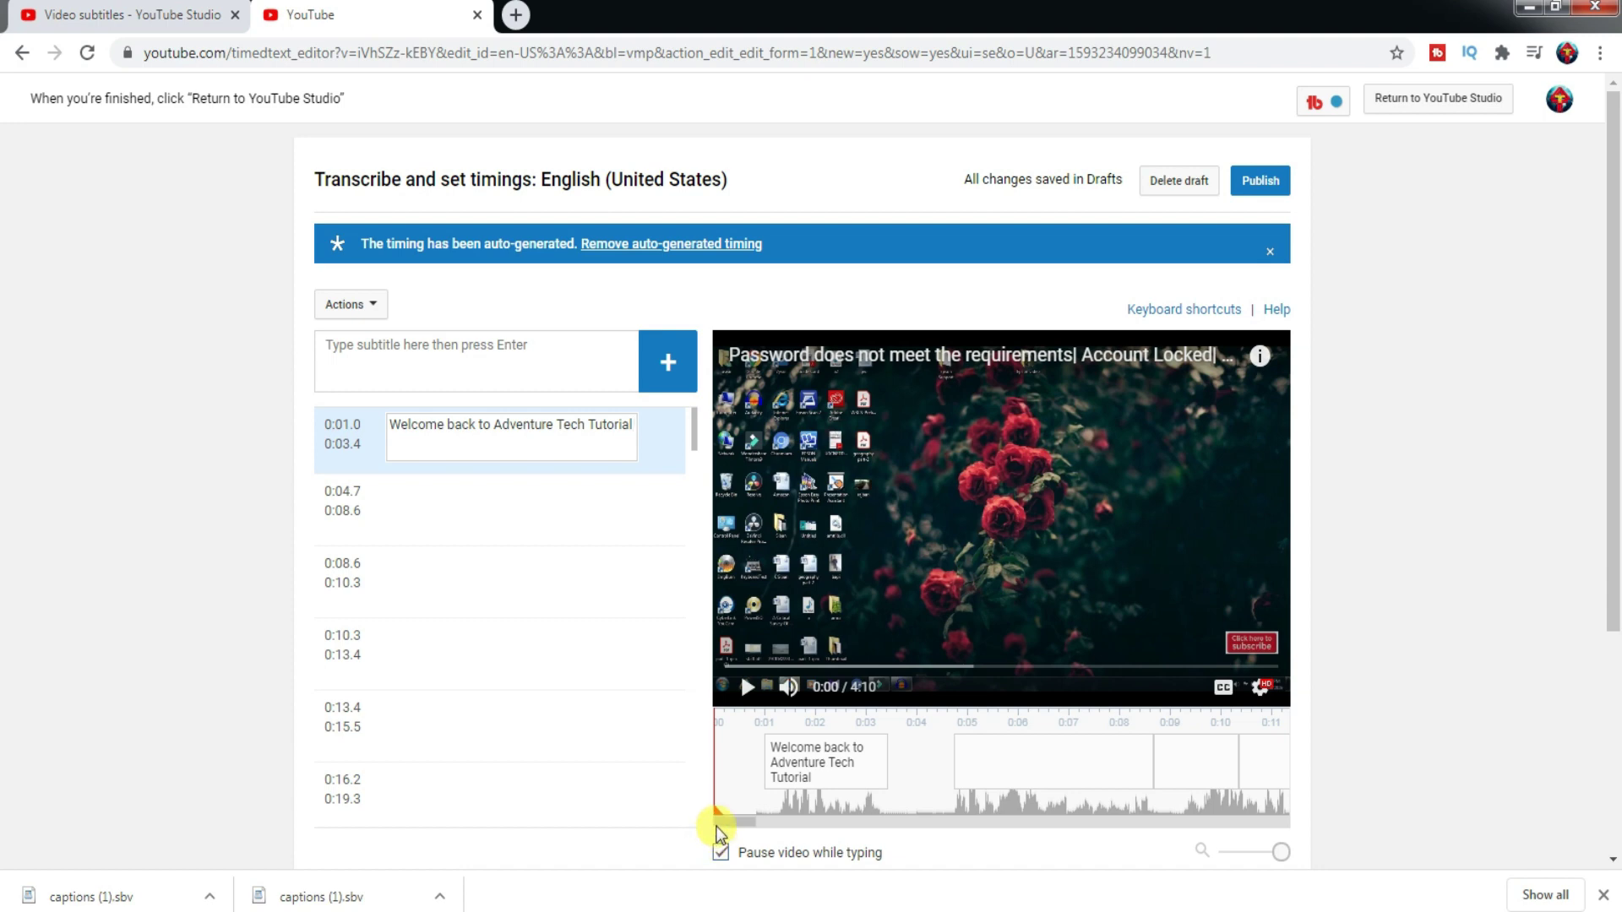
- Preview the new caption from 0:02 and bring up the editor's keyboard shortcuts list
left_click(748, 689)
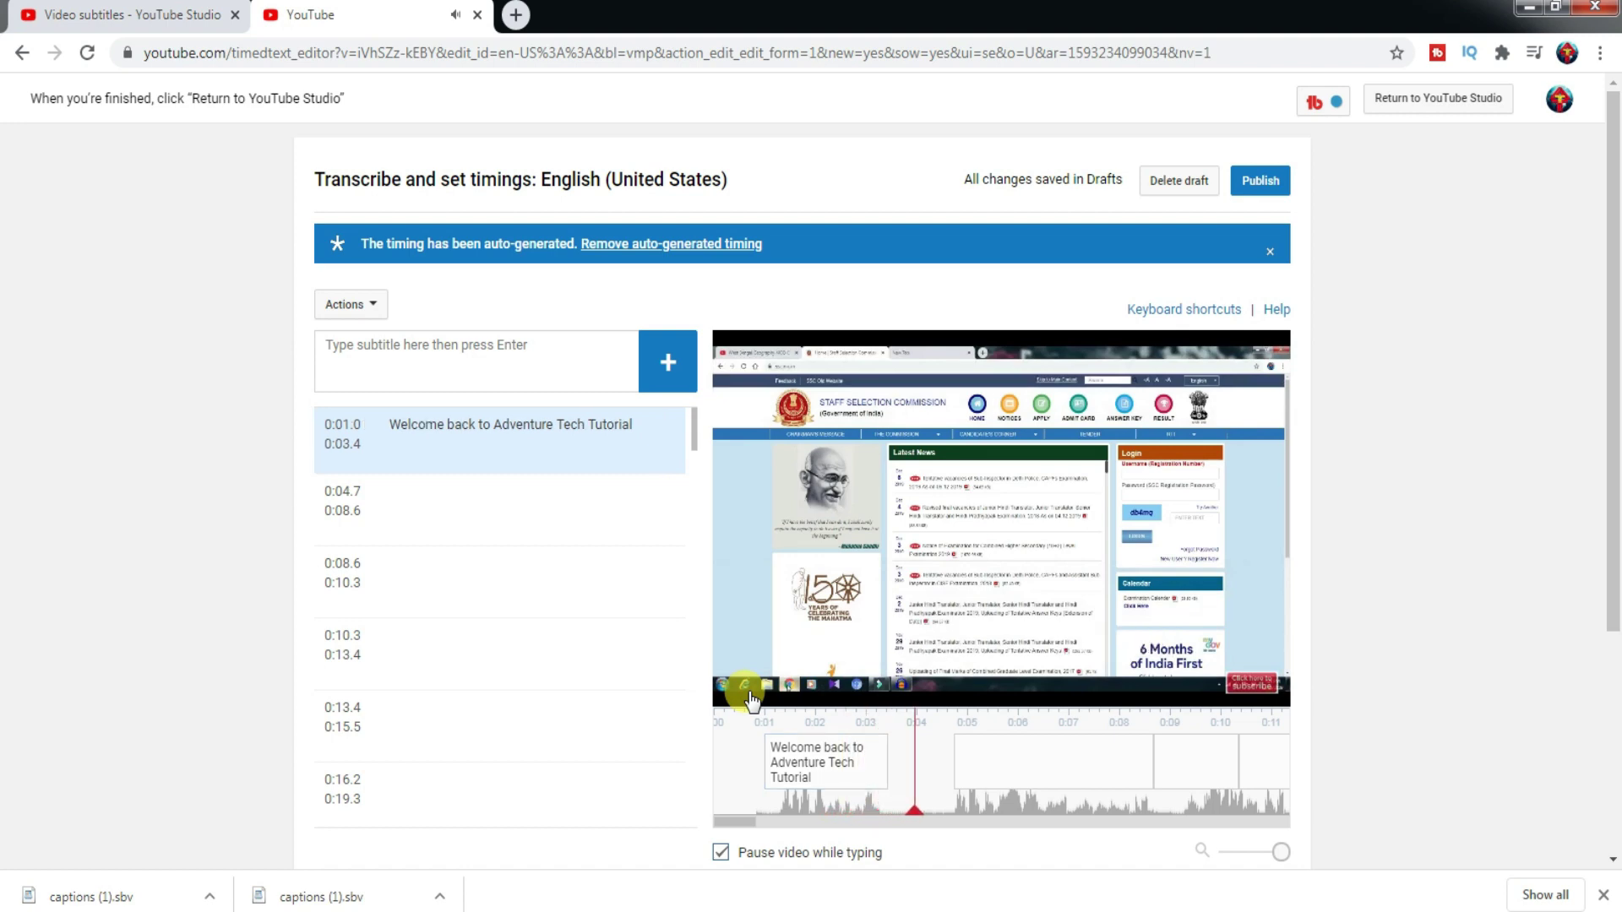
left_click(751, 689)
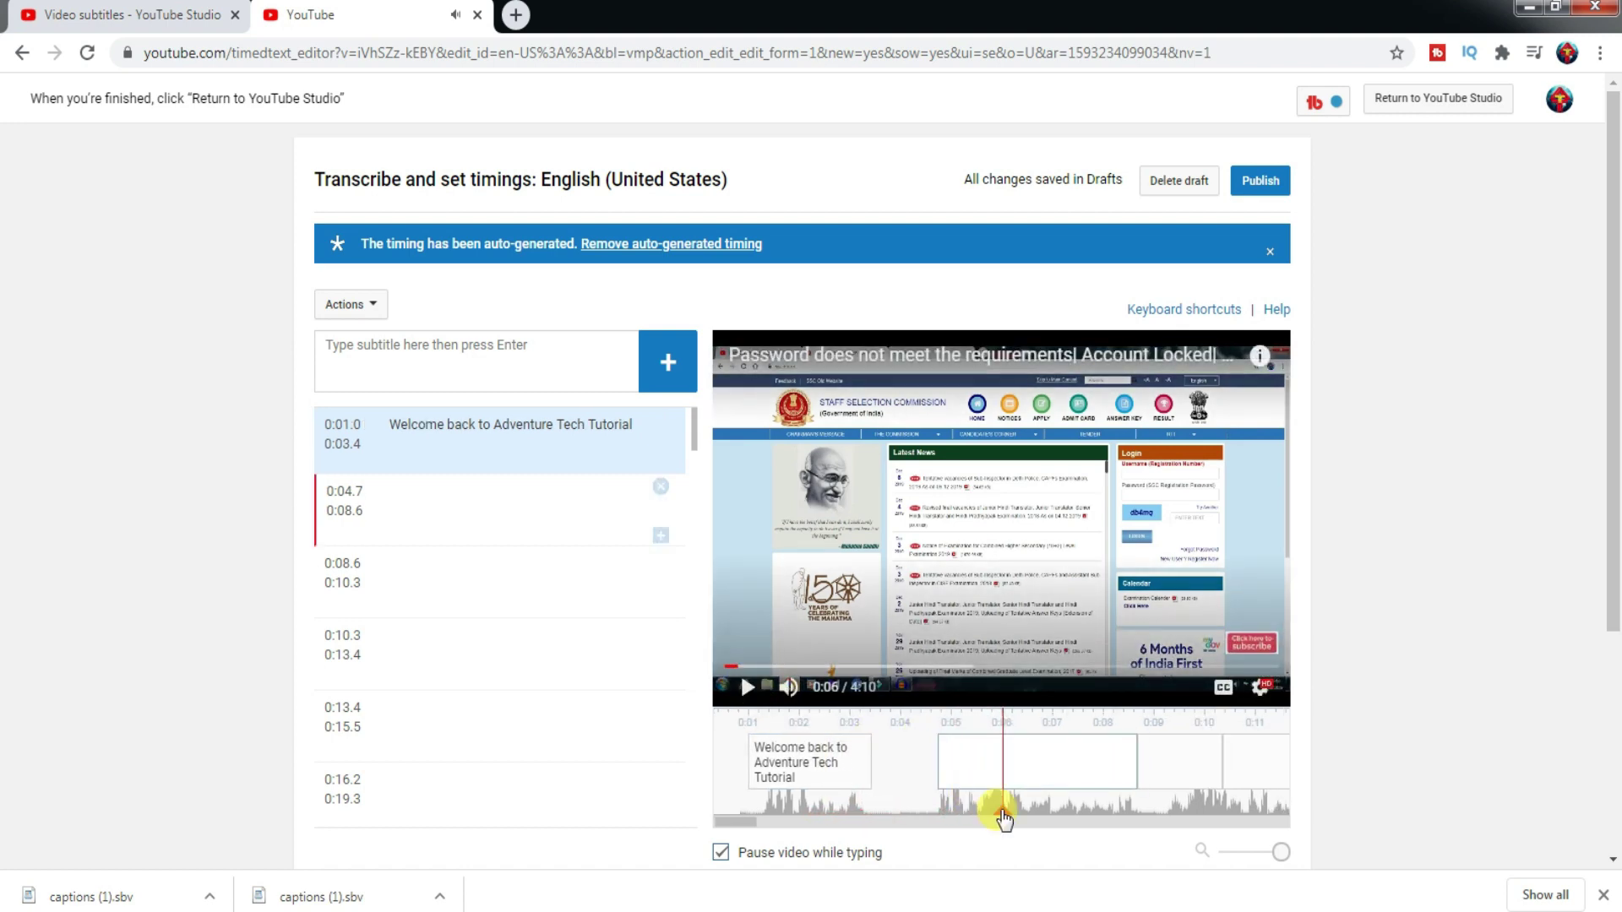
left_click_drag(1003, 818, 798, 822)
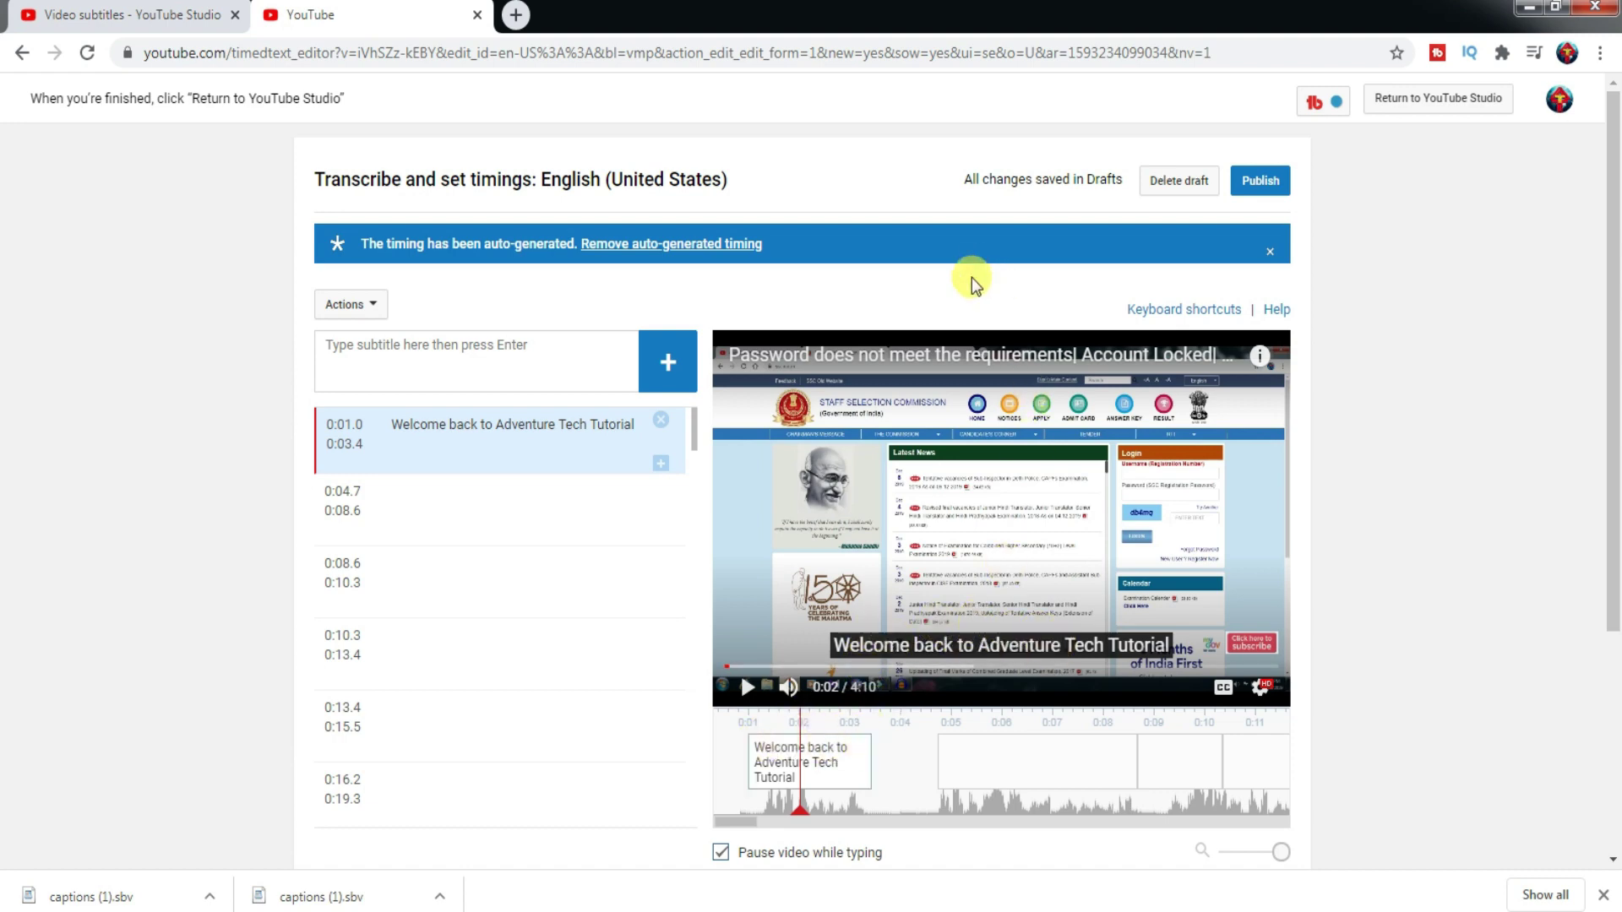
left_click(1202, 310)
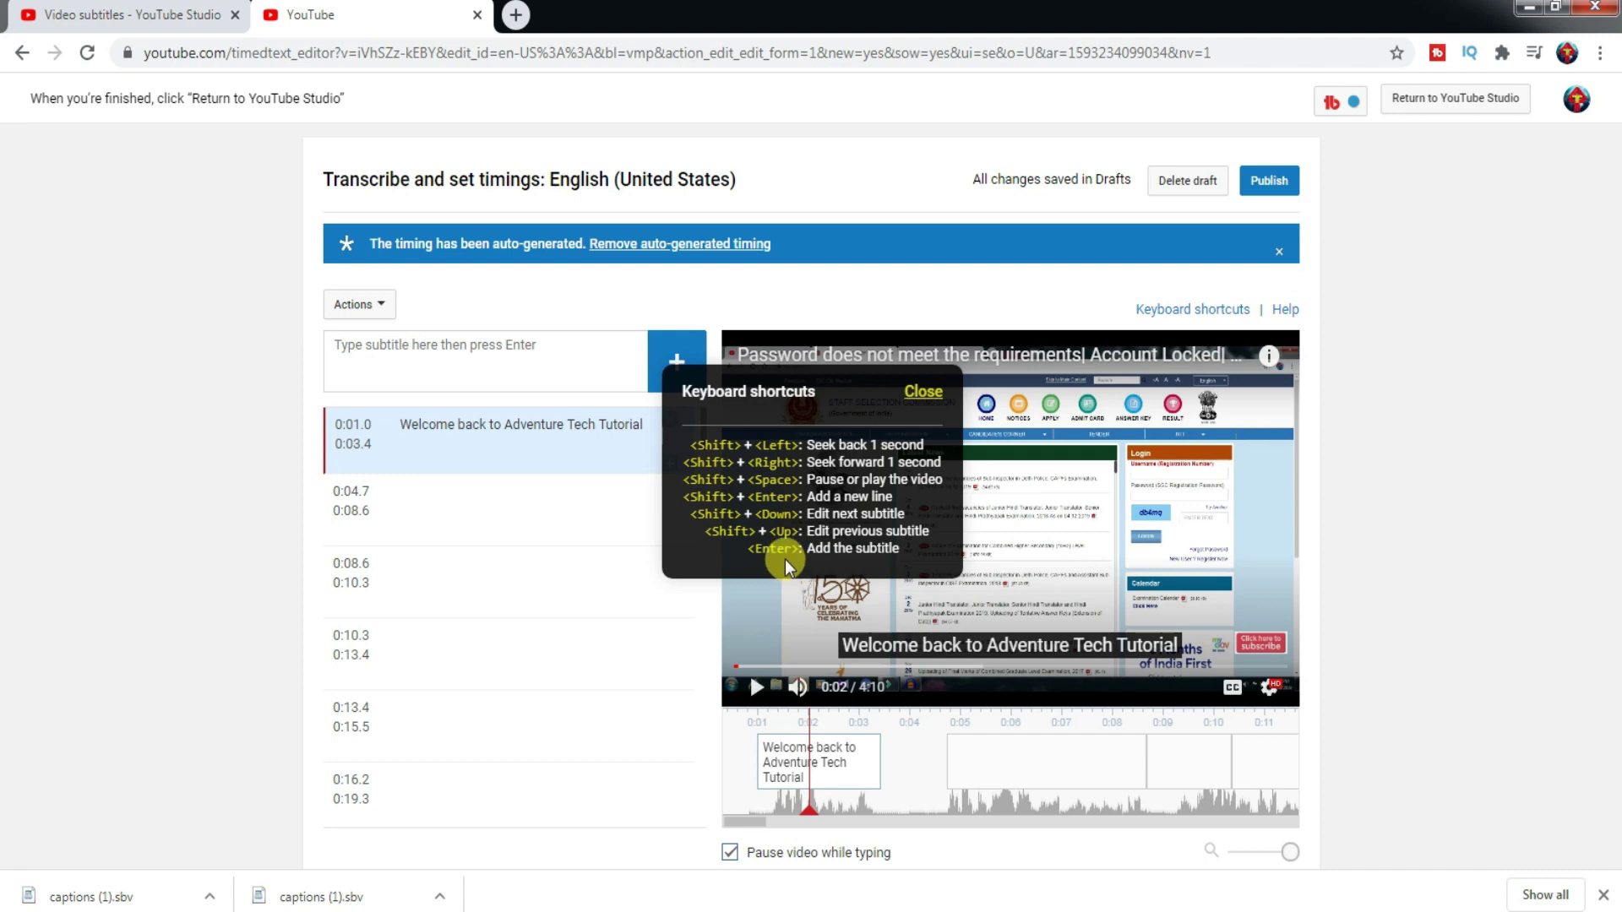
- Close the keyboard shortcuts reference after reviewing it
left_click(926, 392)
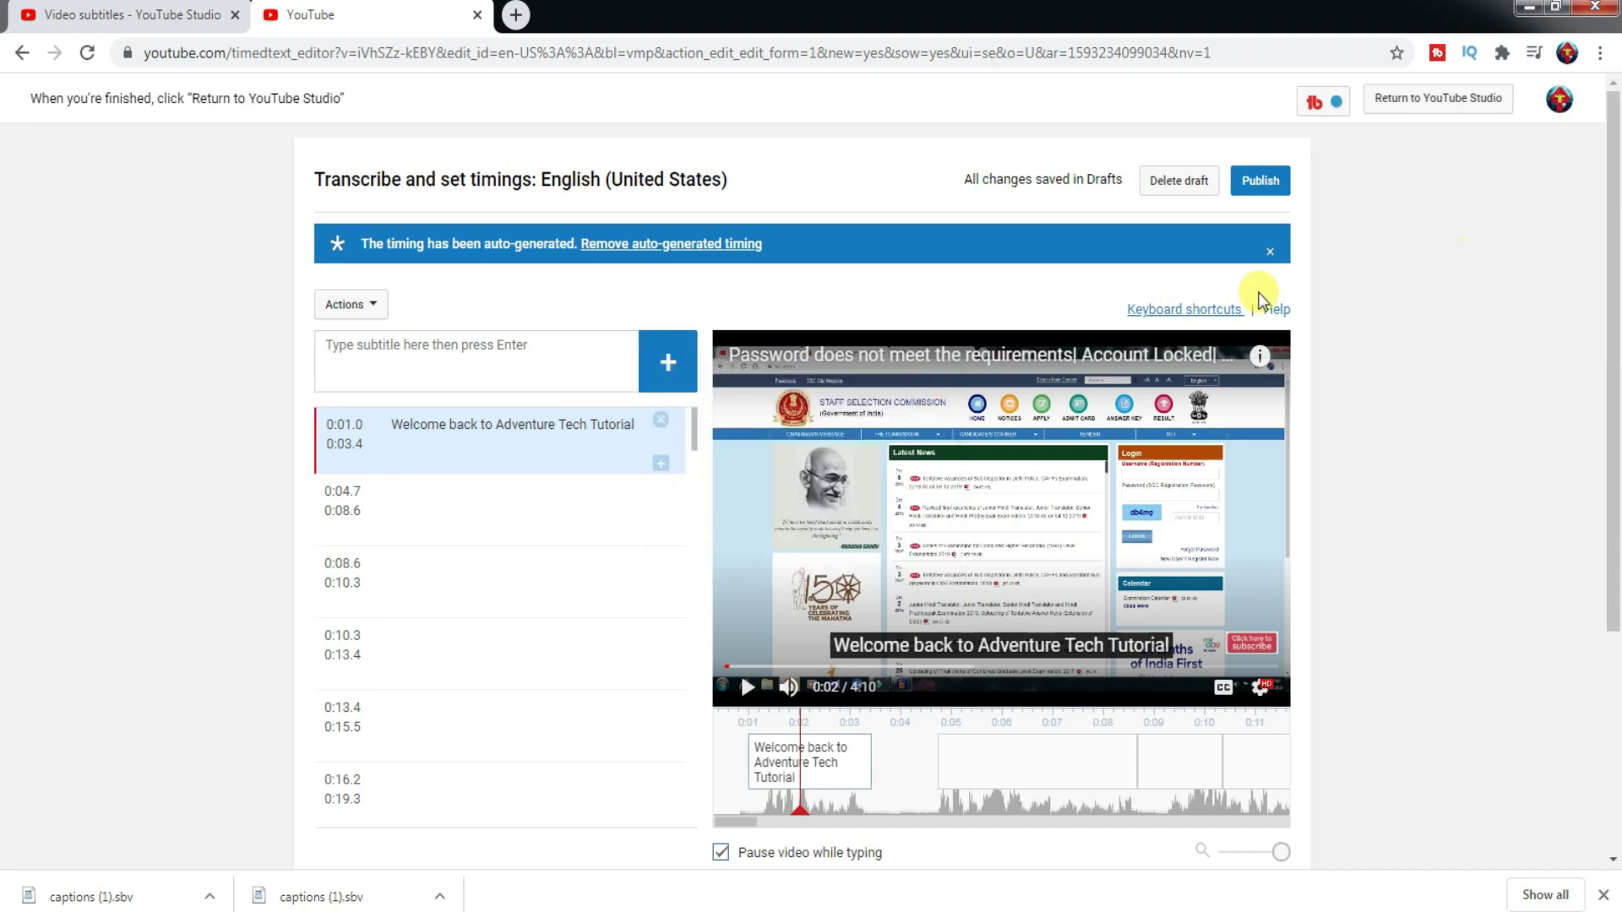
- Open the Add your own subtitles & closed captions help article in a new tab, skim it, then return to the editor
right_click(1273, 319)
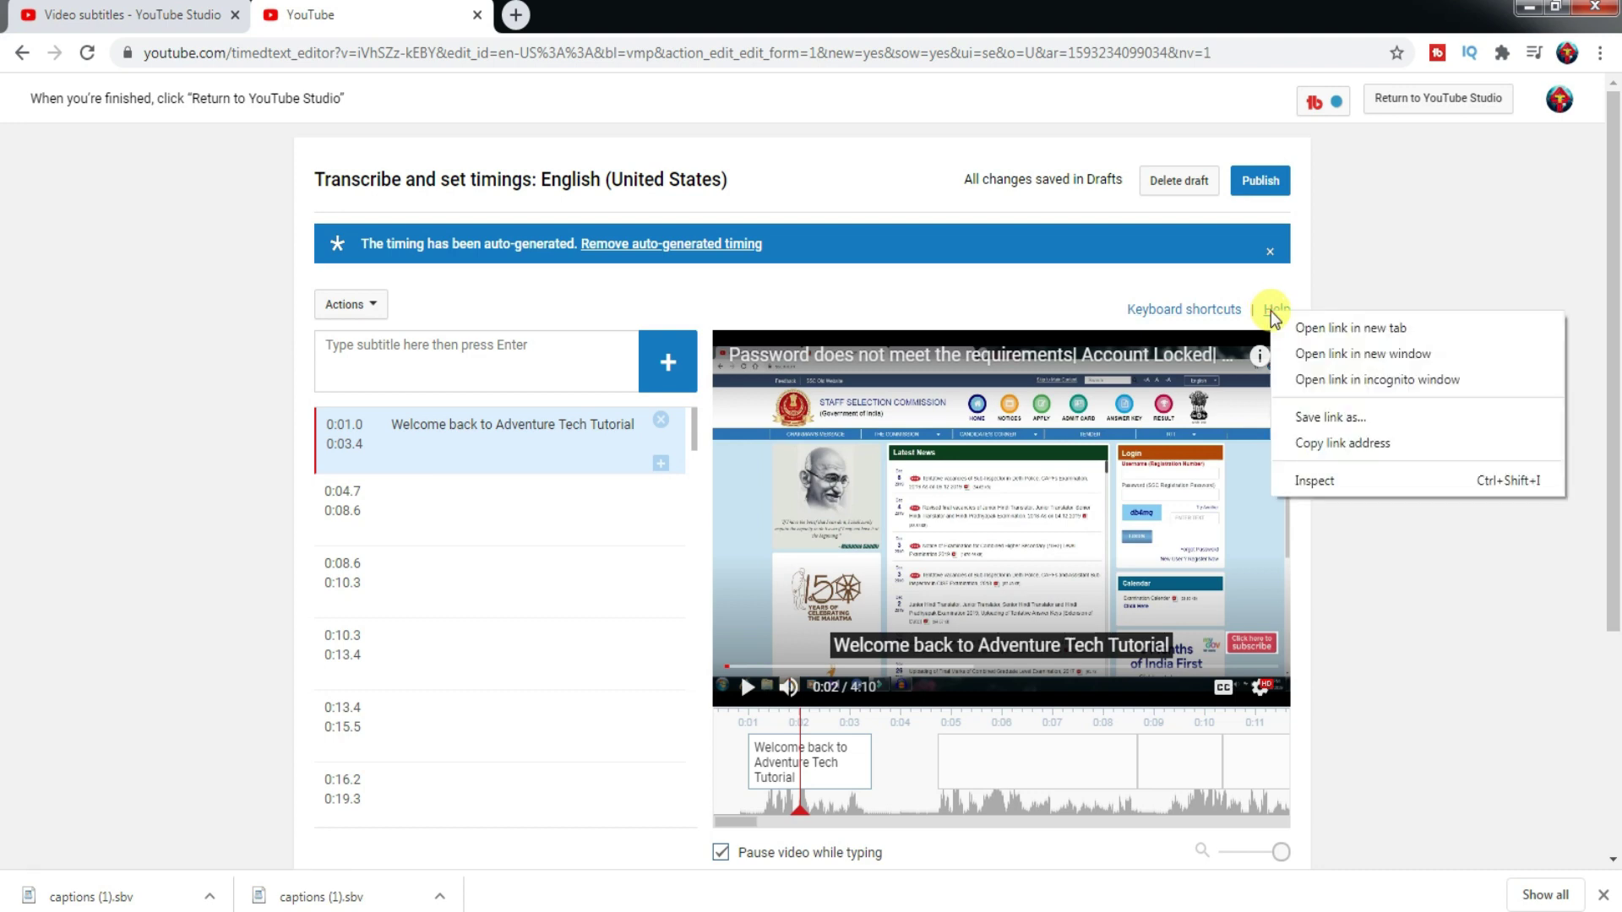
left_click(1324, 334)
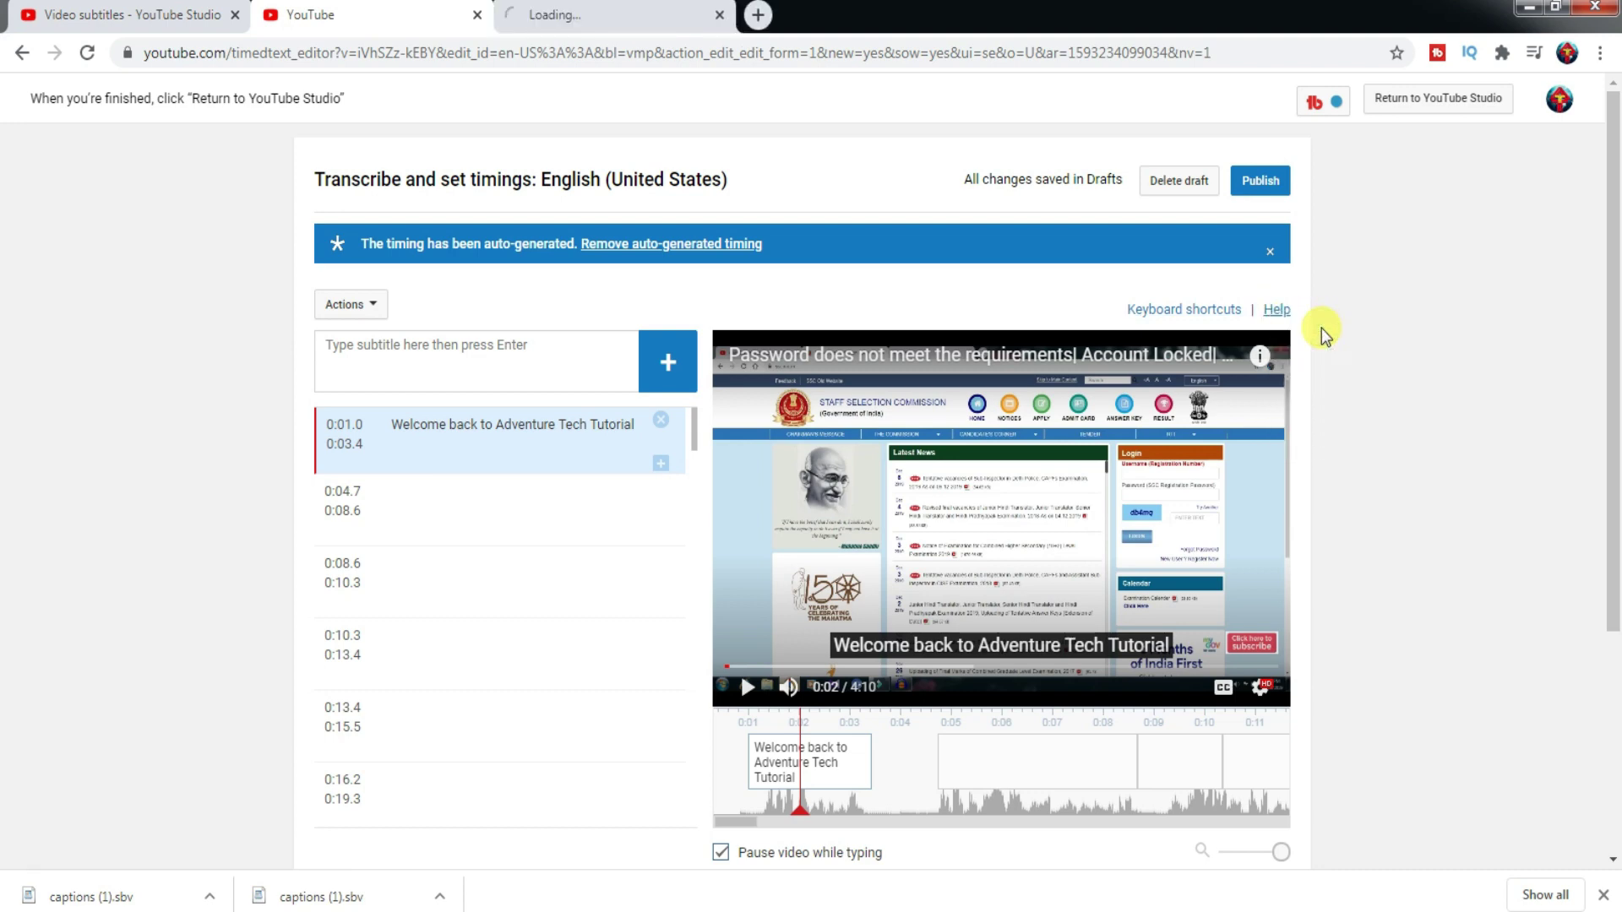
left_click(589, 18)
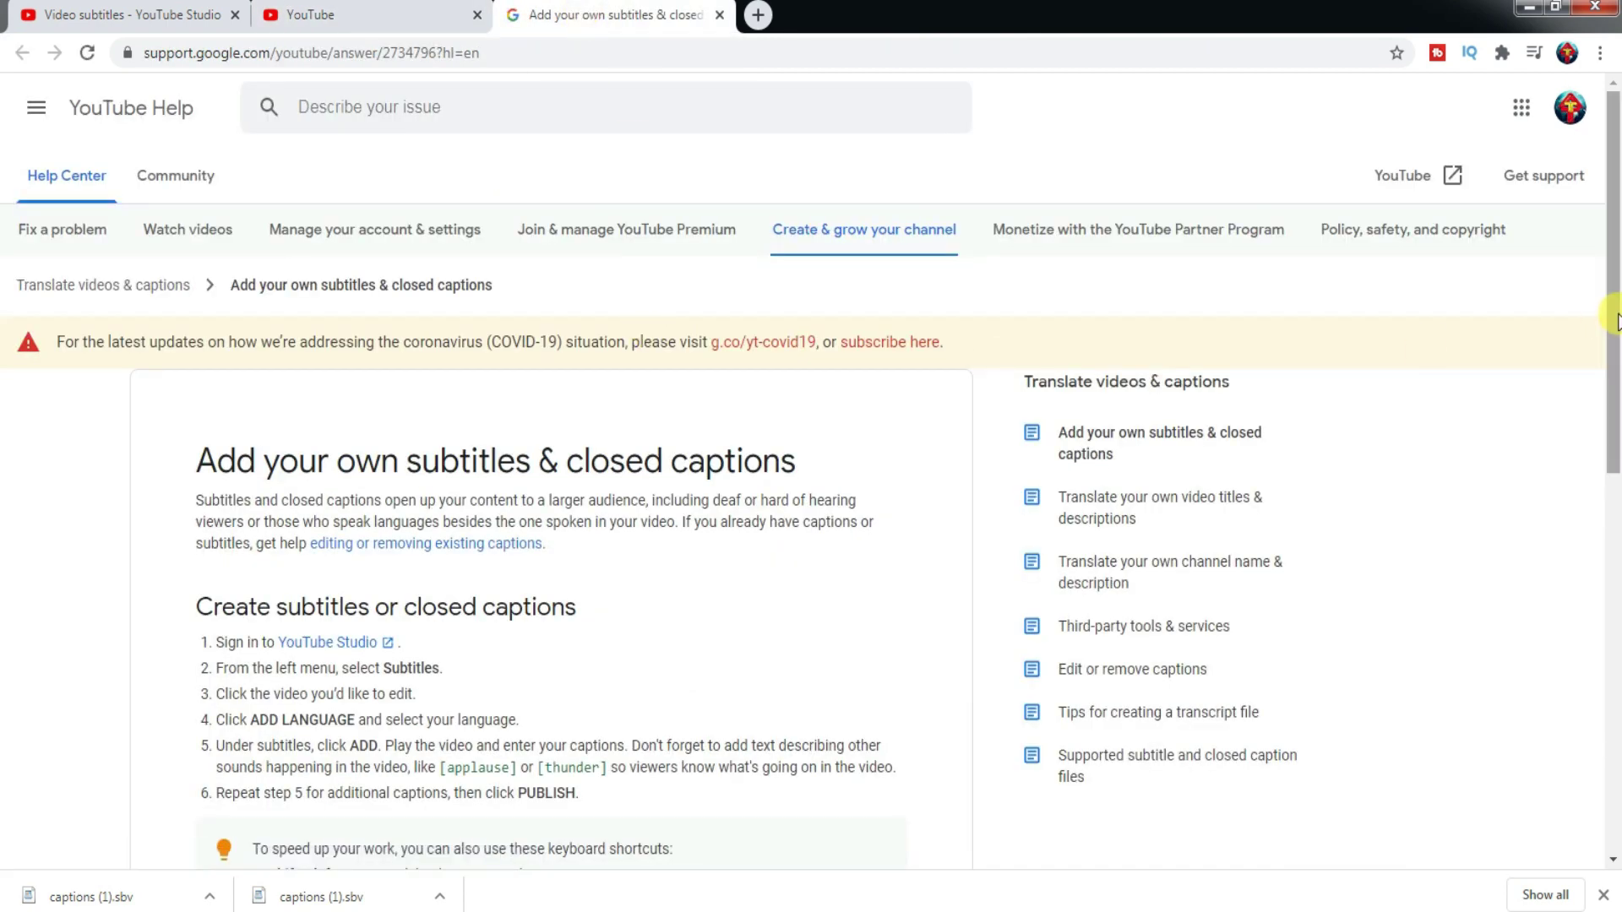
left_click_drag(1613, 321, 1605, 553)
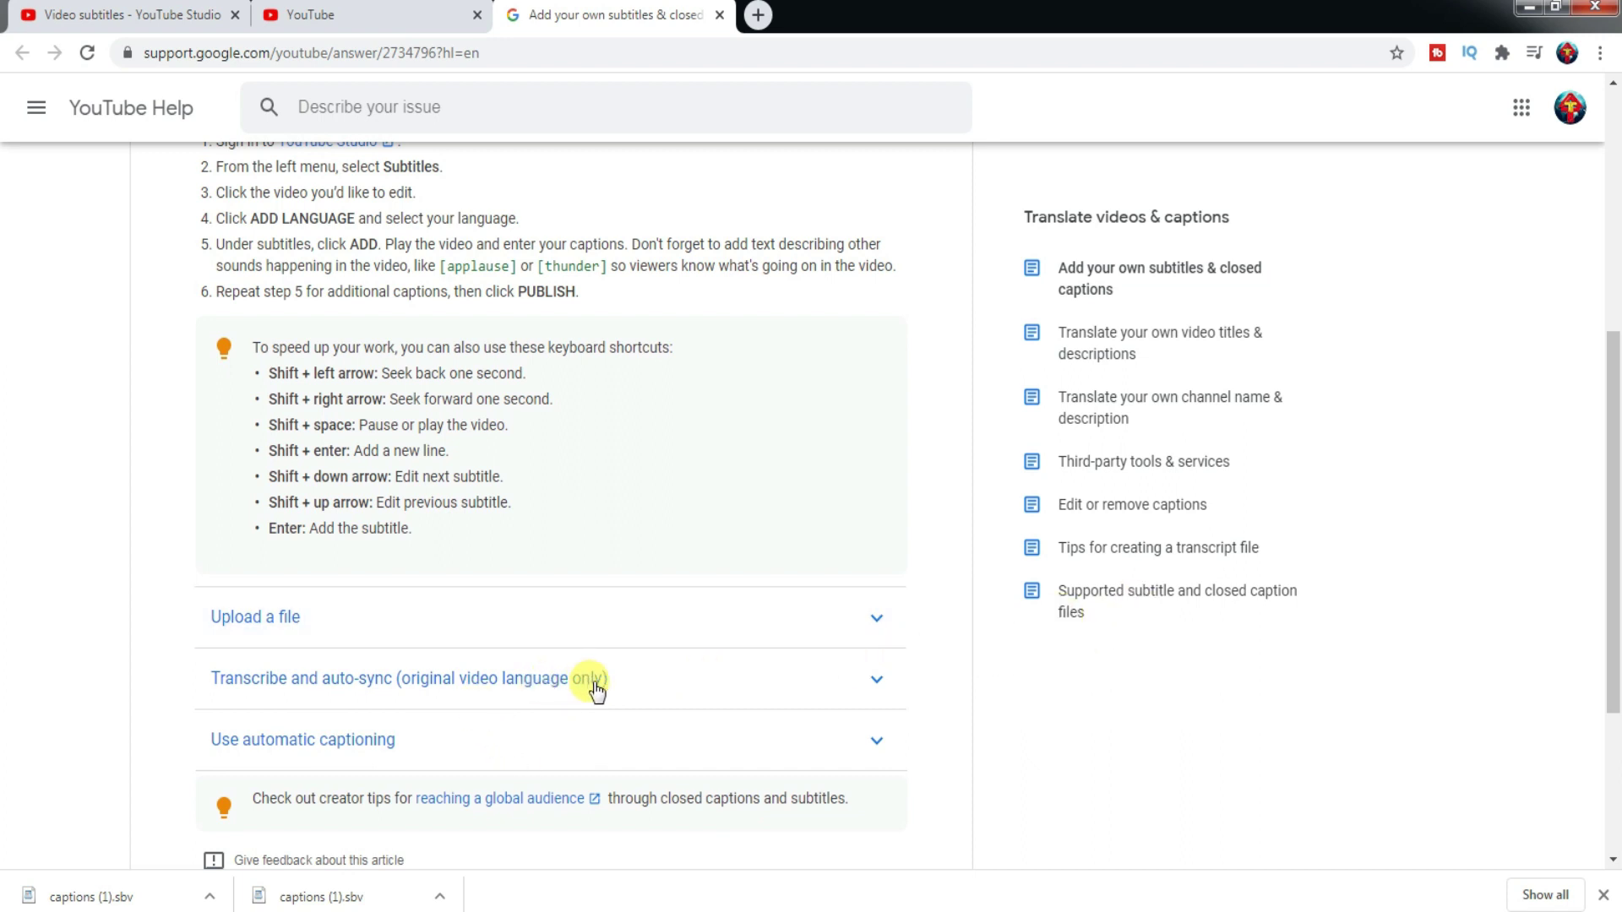
left_click_drag(1611, 441, 1613, 480)
scroll(754, 161, "up", 7)
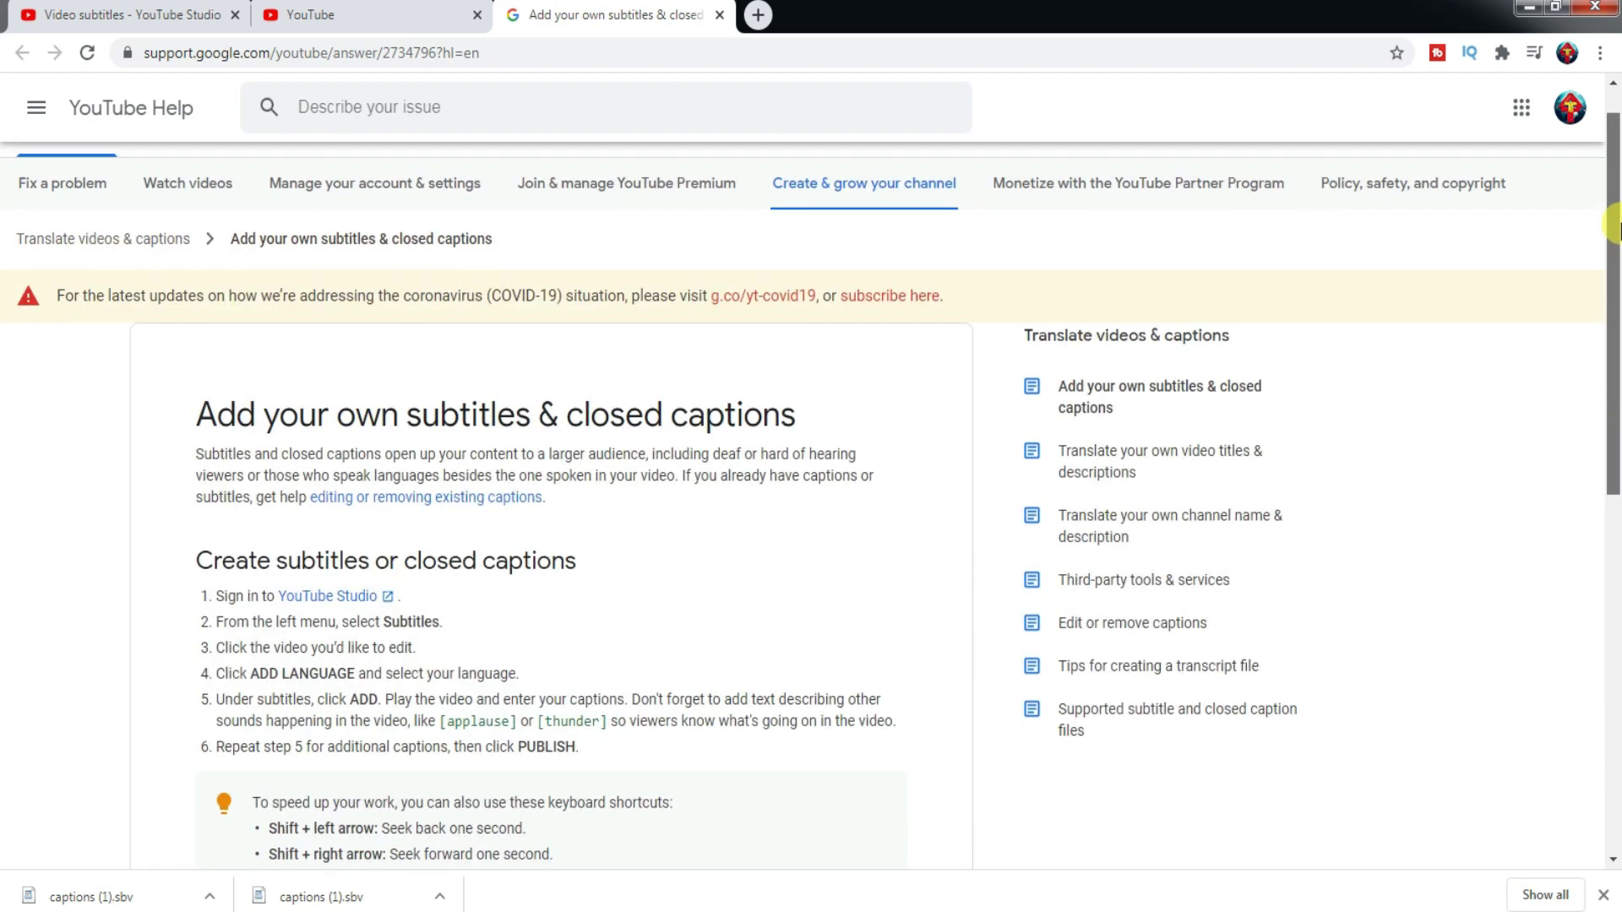
left_click(384, 14)
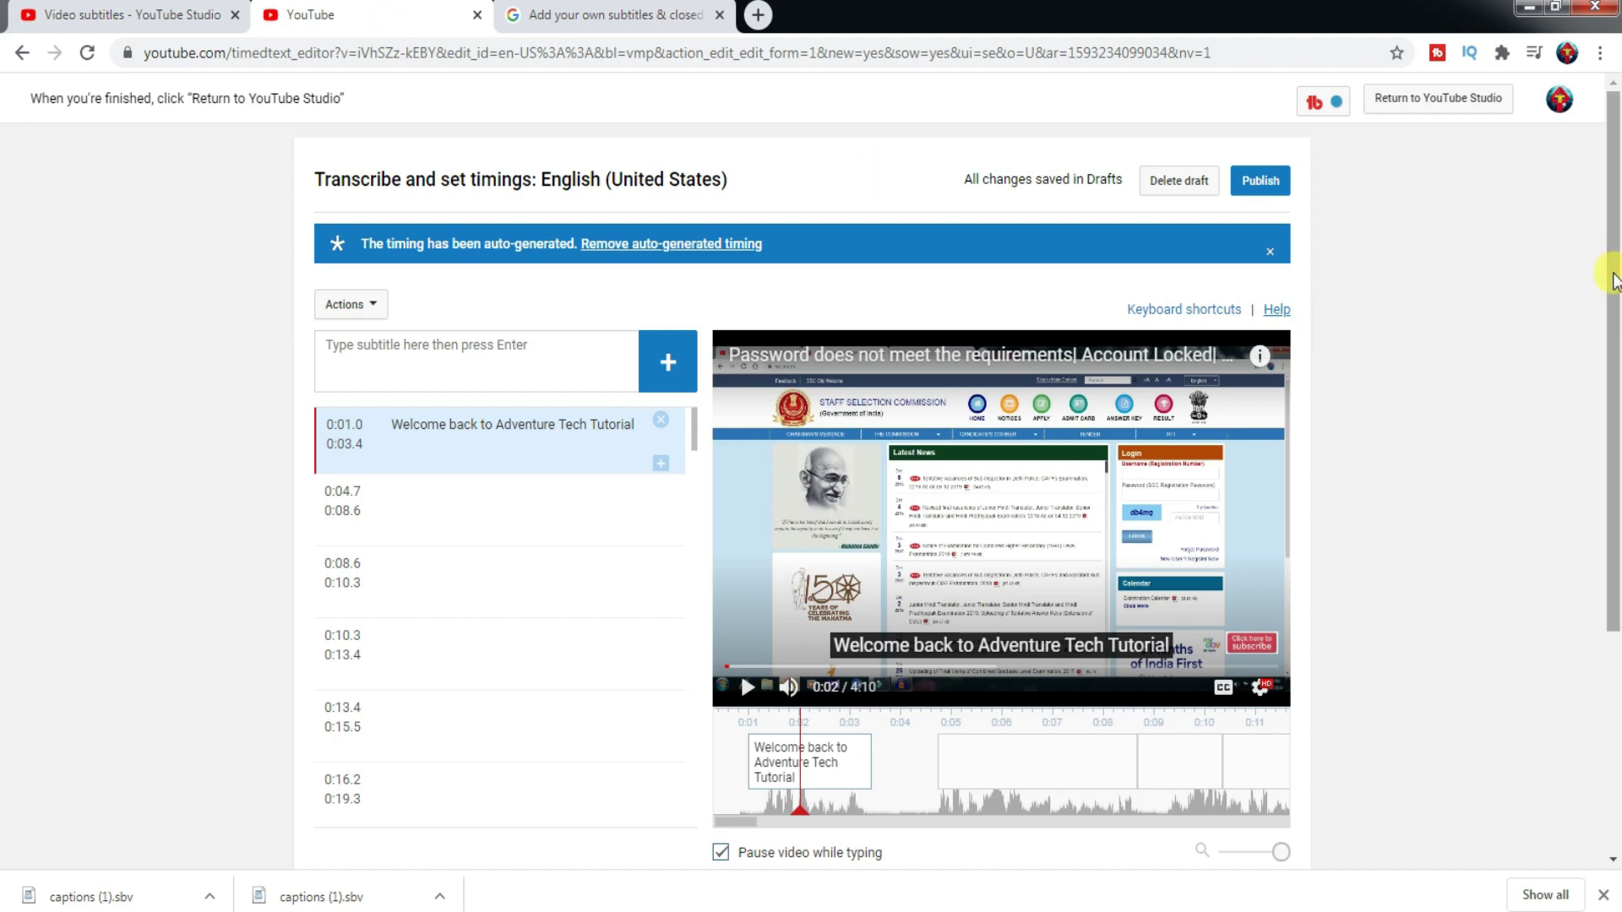
left_click_drag(1614, 278, 1612, 292)
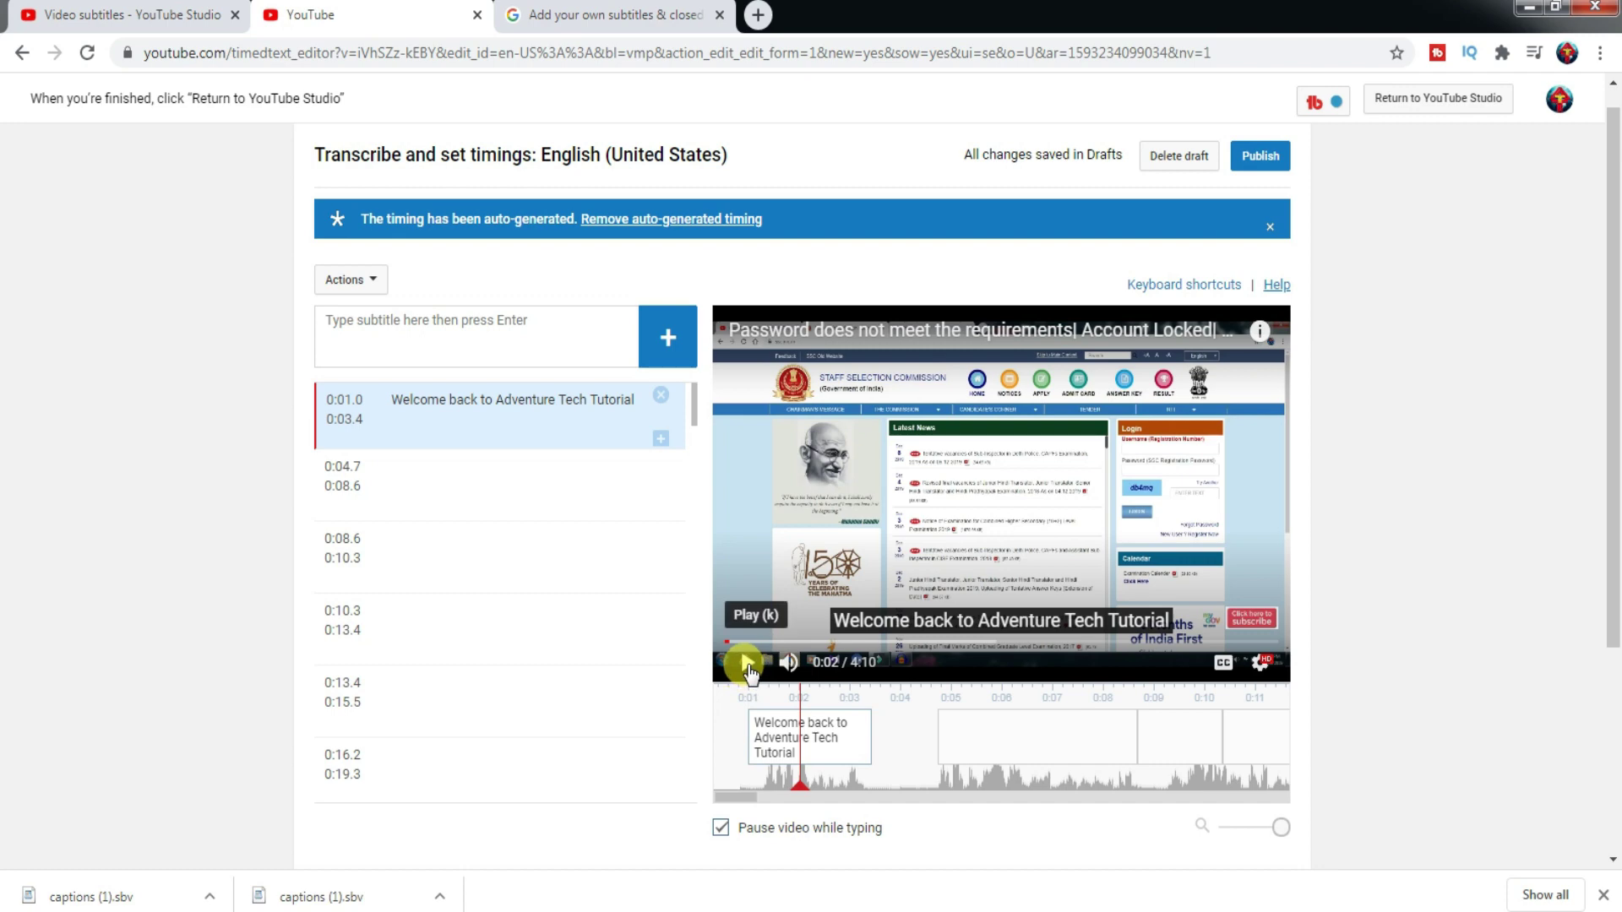
left_click(747, 664)
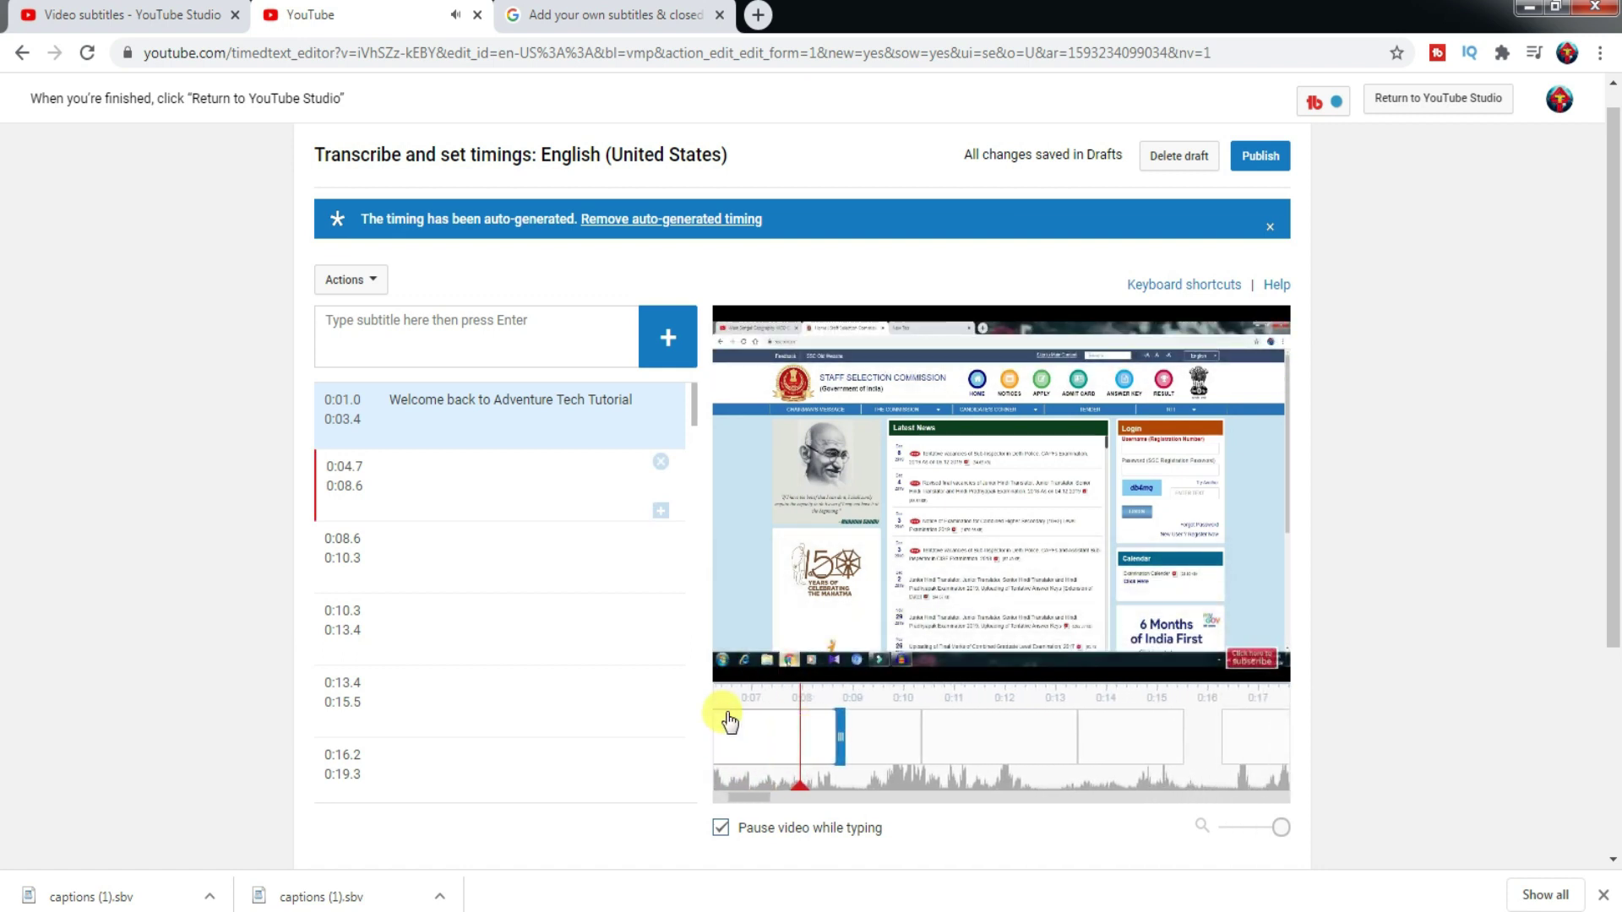
left_click(801, 759)
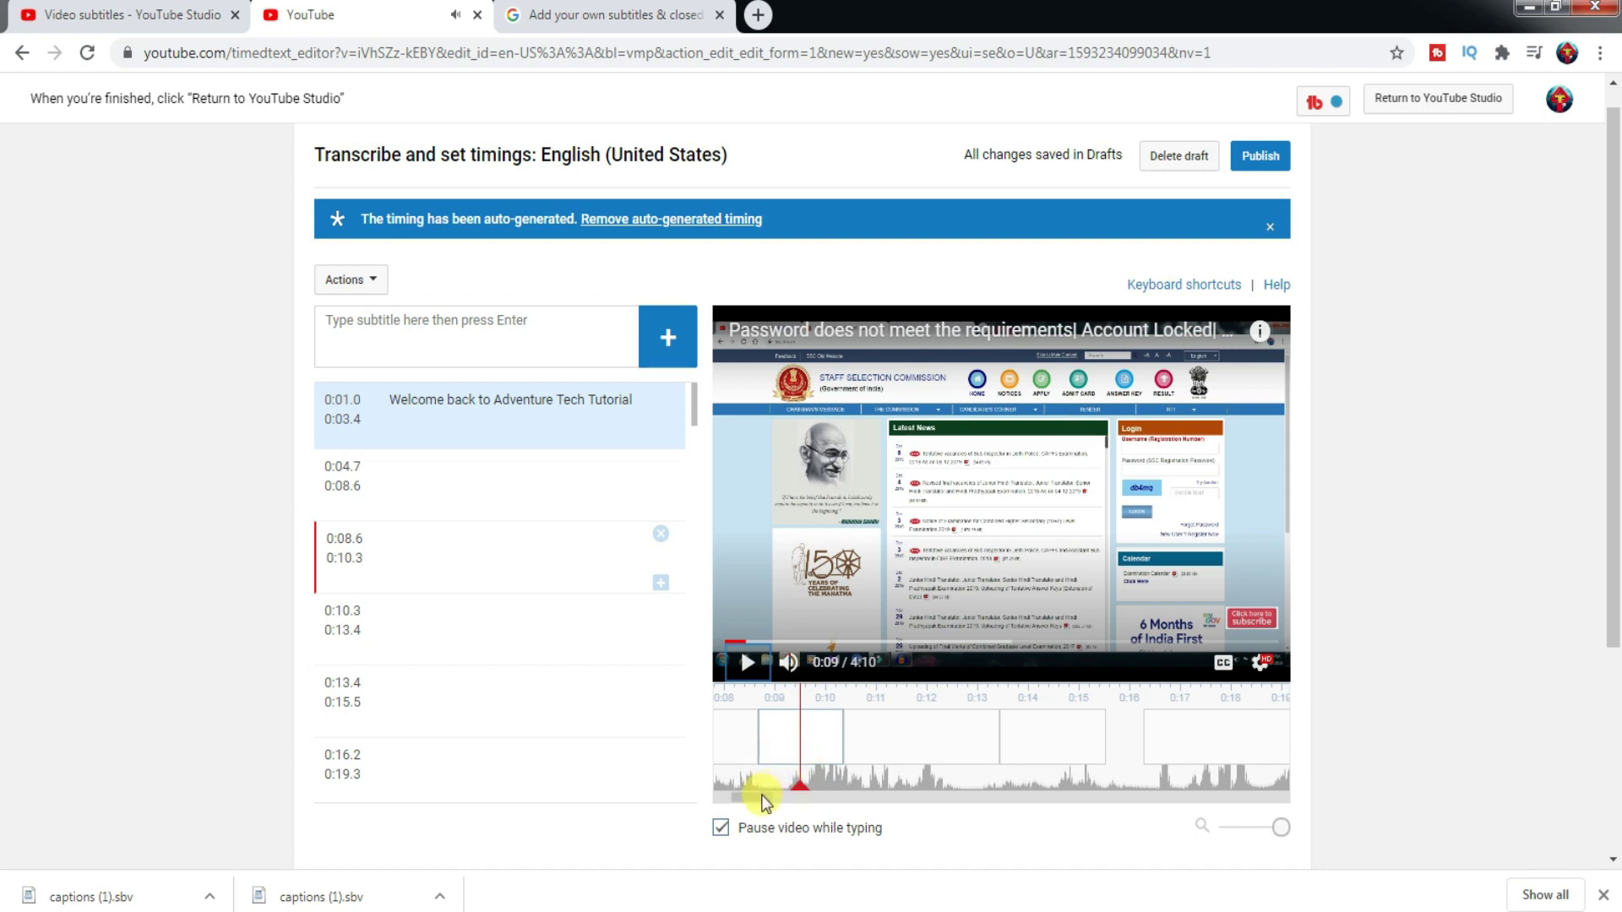
left_click_drag(753, 796, 745, 795)
scroll(745, 795, "down", 2)
left_click(743, 542)
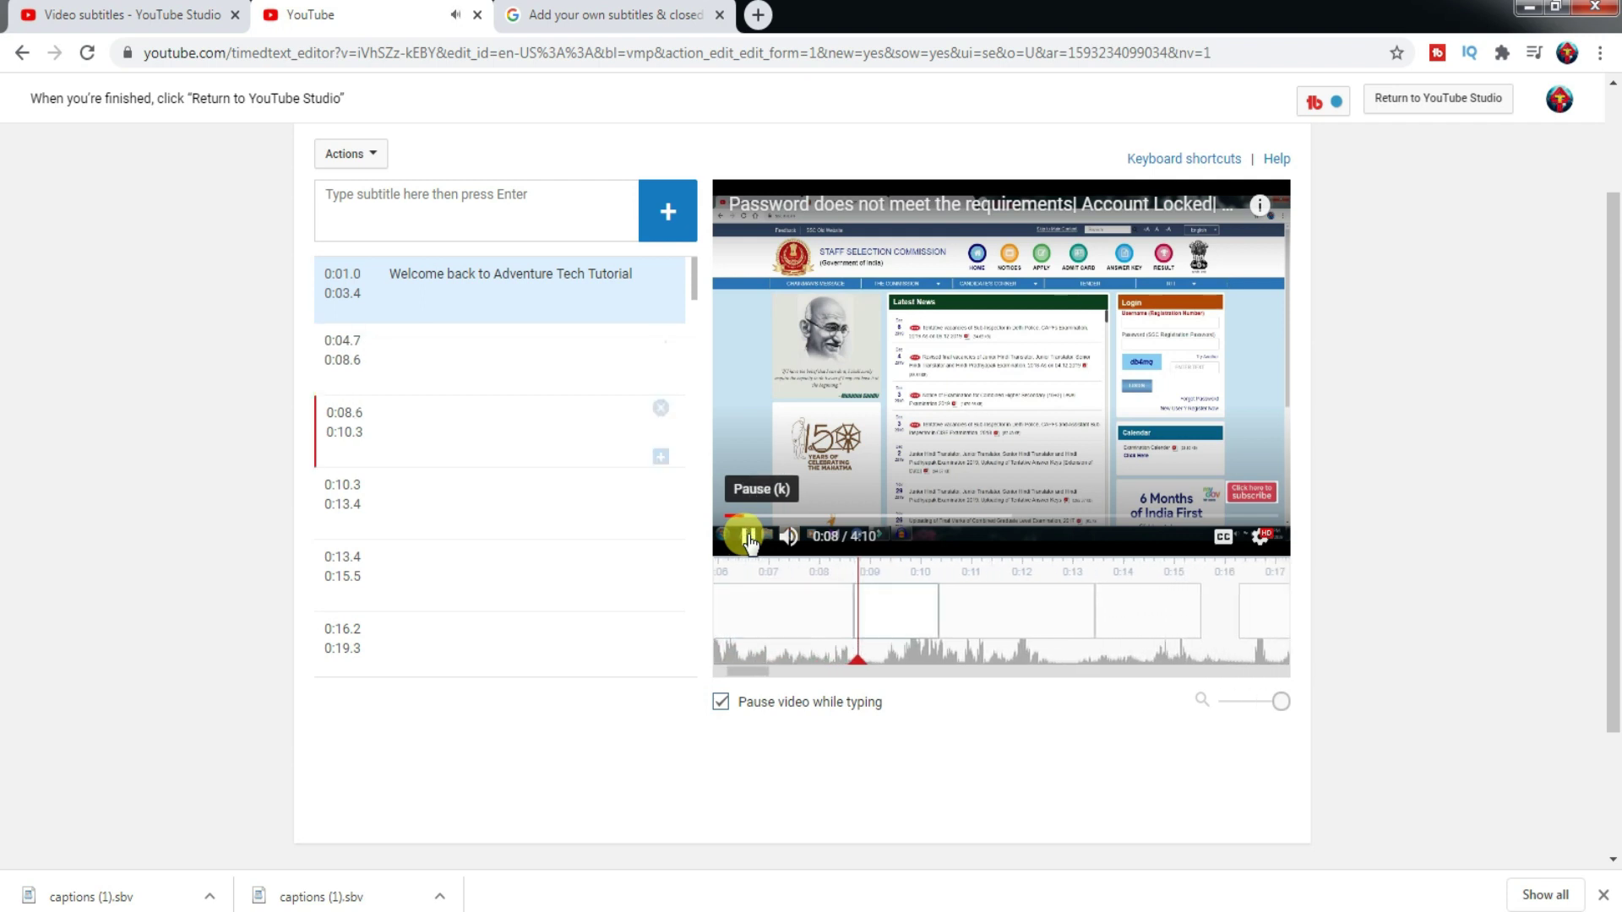
left_click(748, 538)
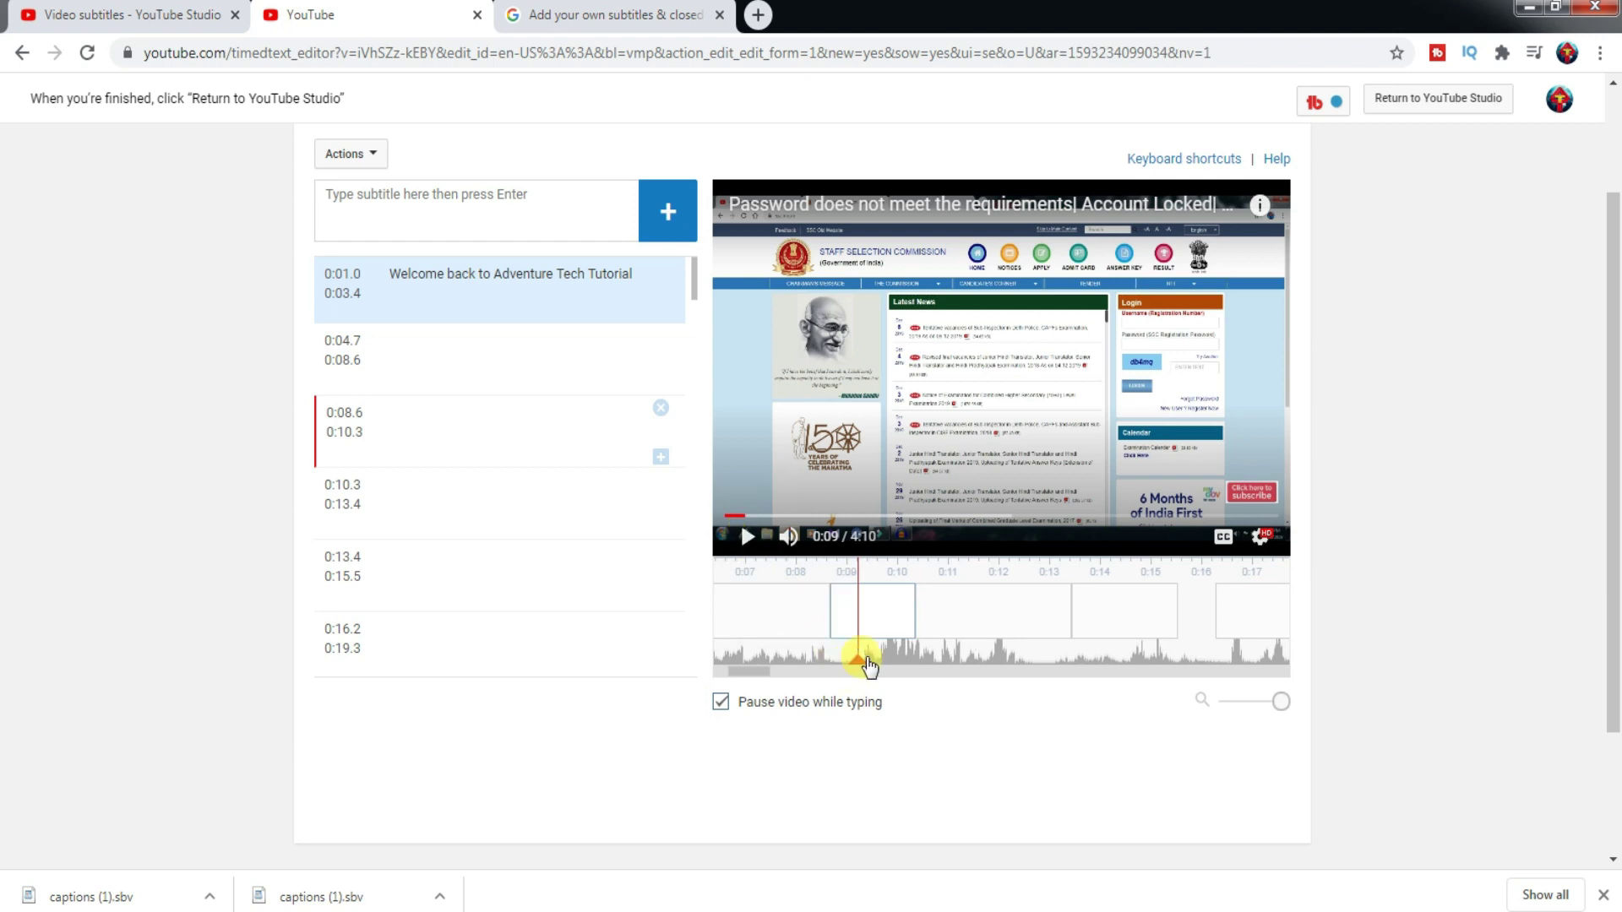
left_click_drag(862, 668, 712, 657)
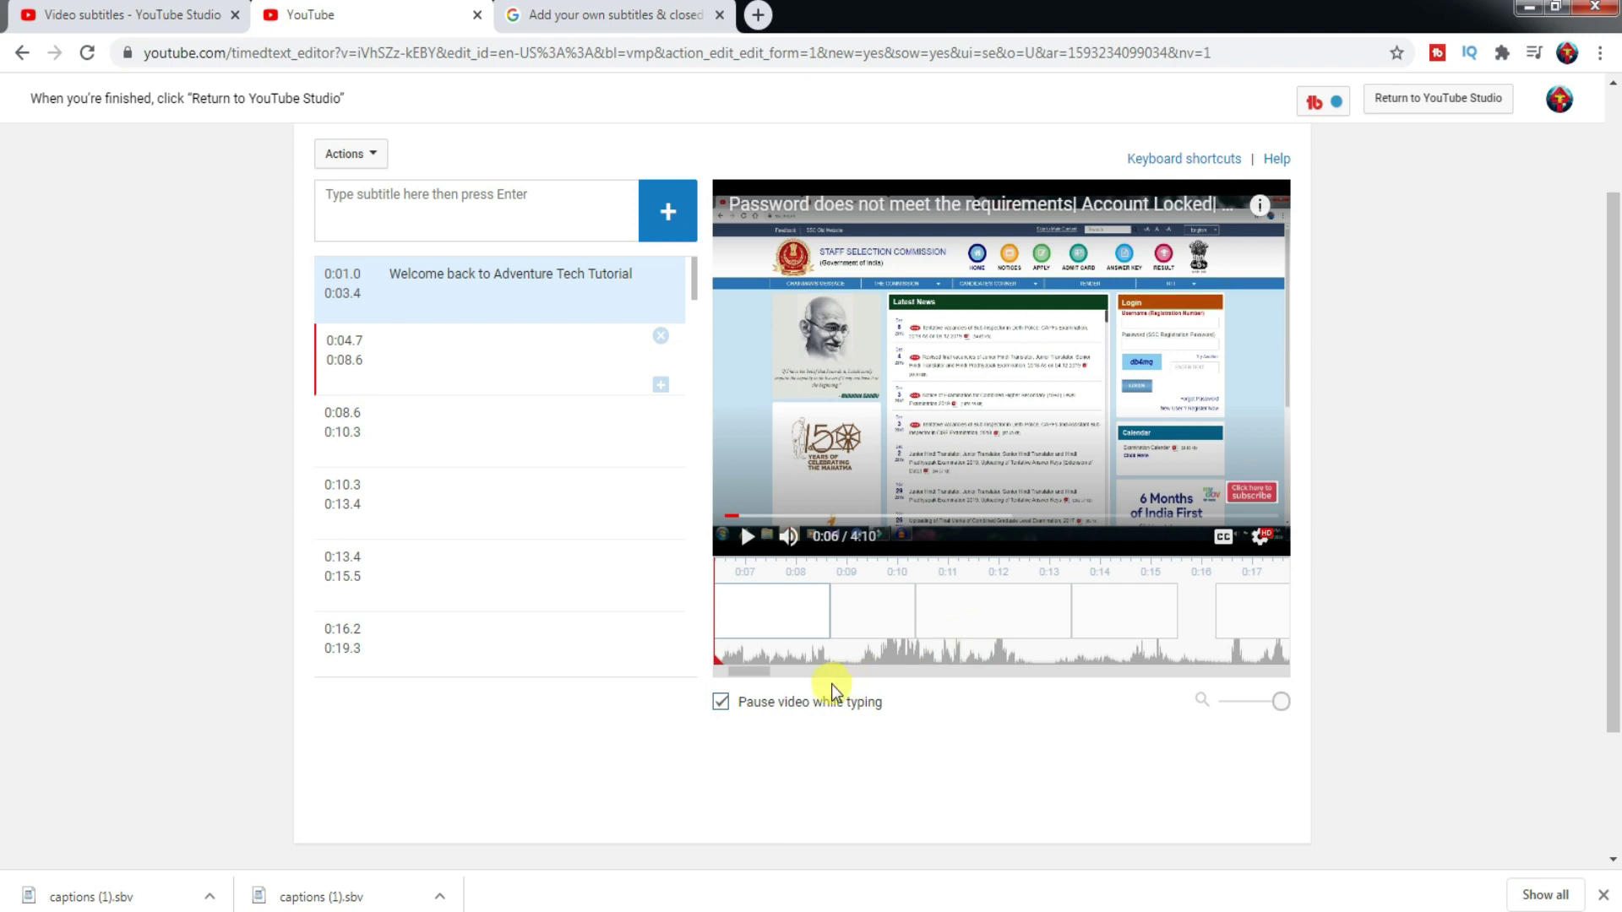
left_click(759, 672)
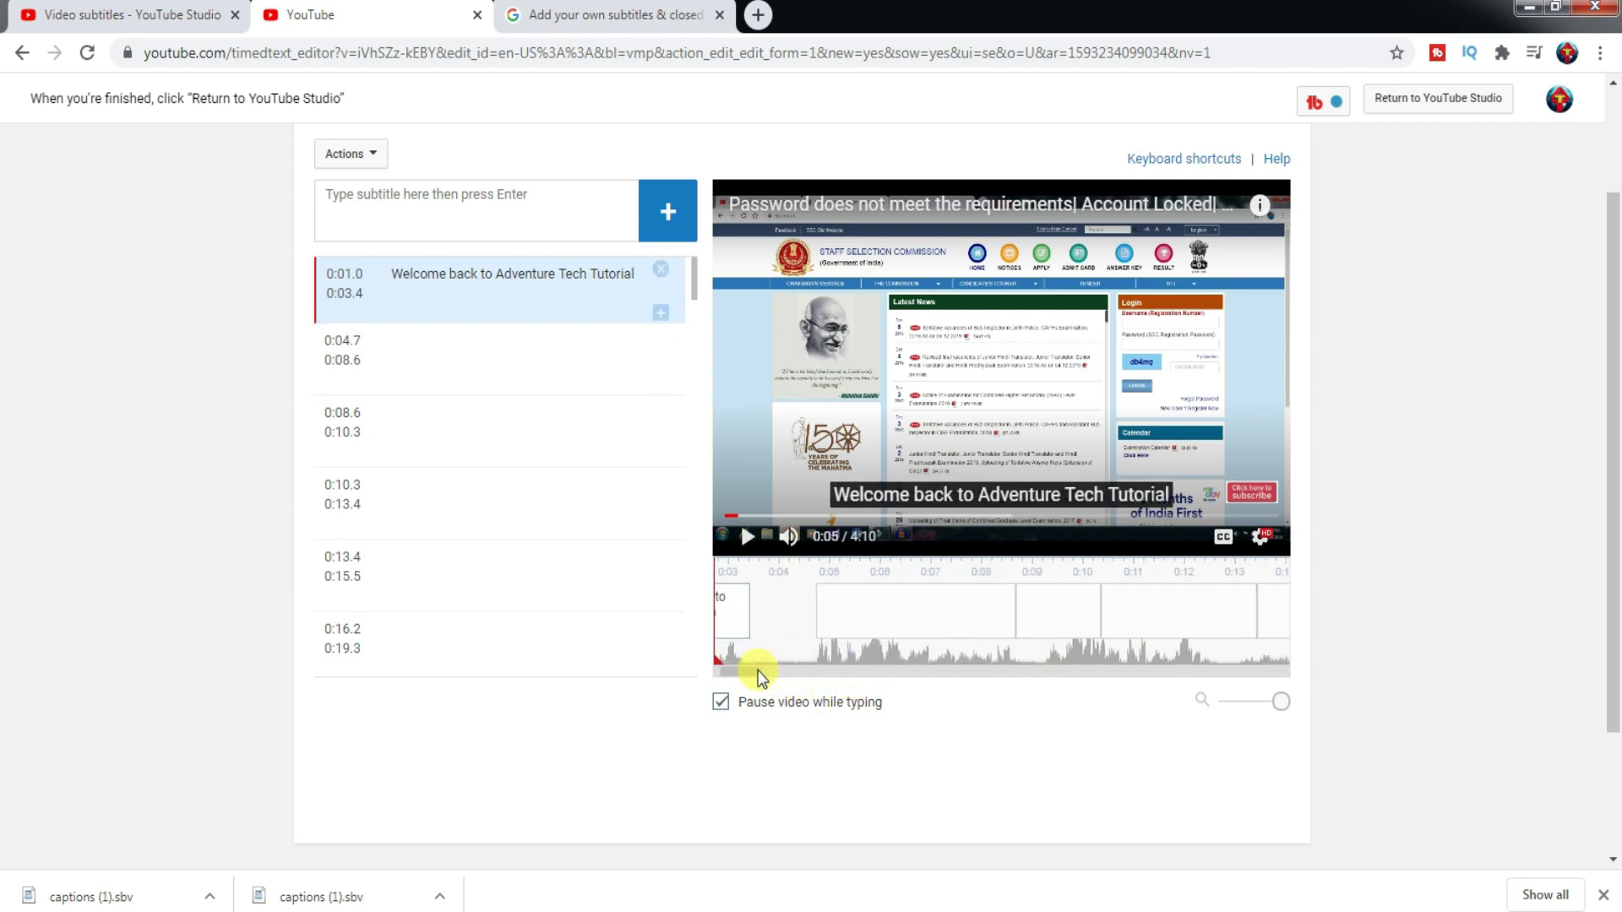
left_click_drag(714, 658, 838, 667)
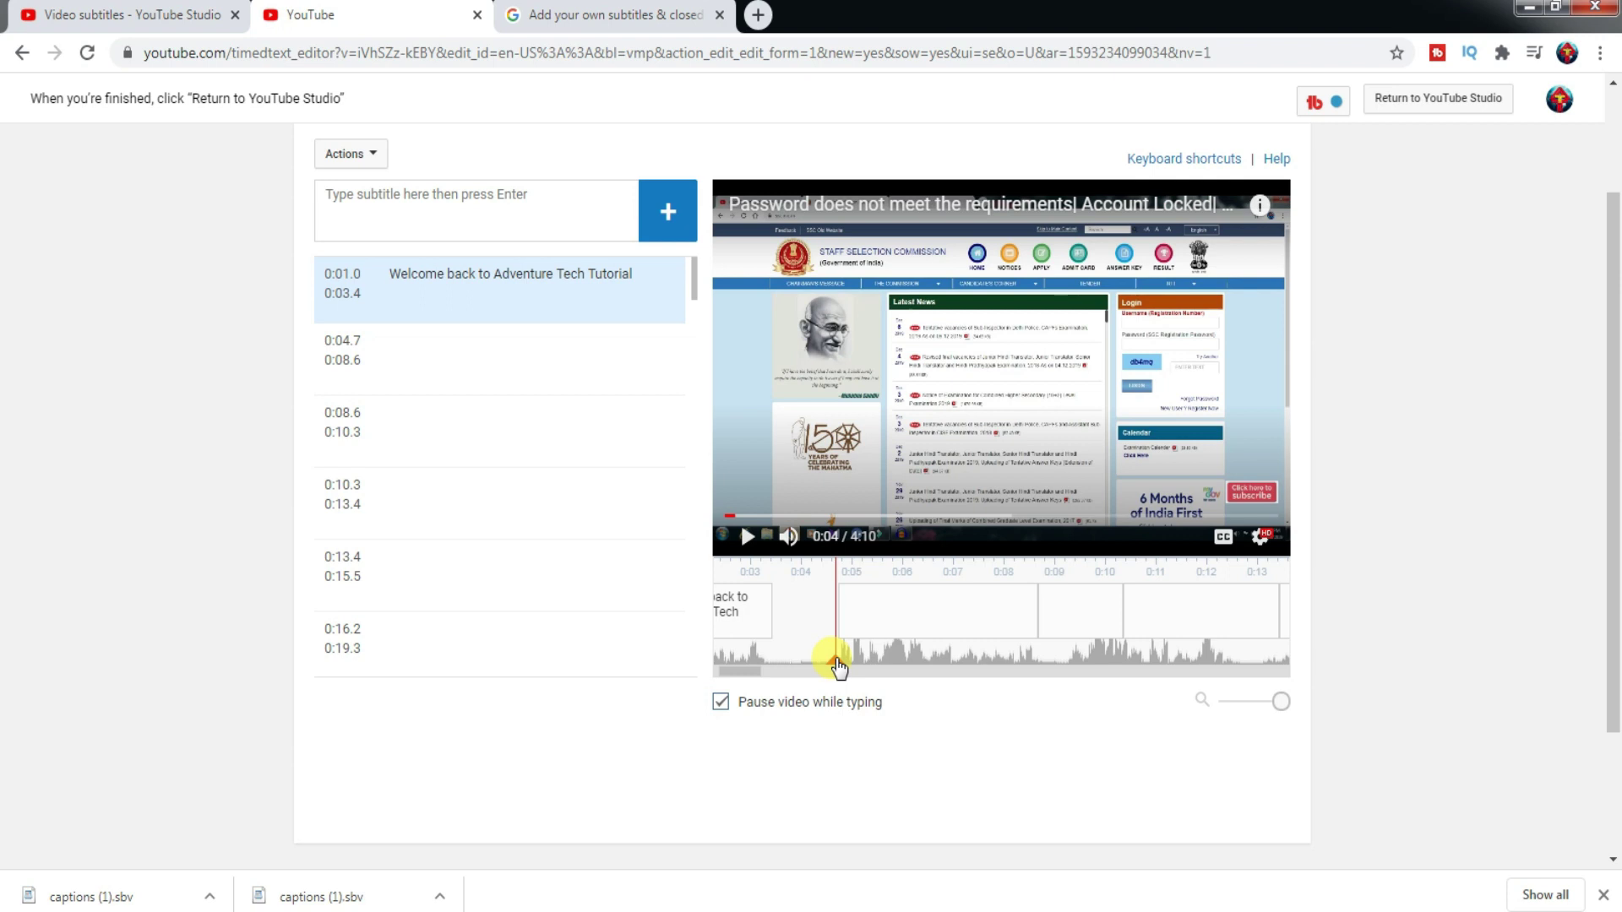
mouse_move(900, 644)
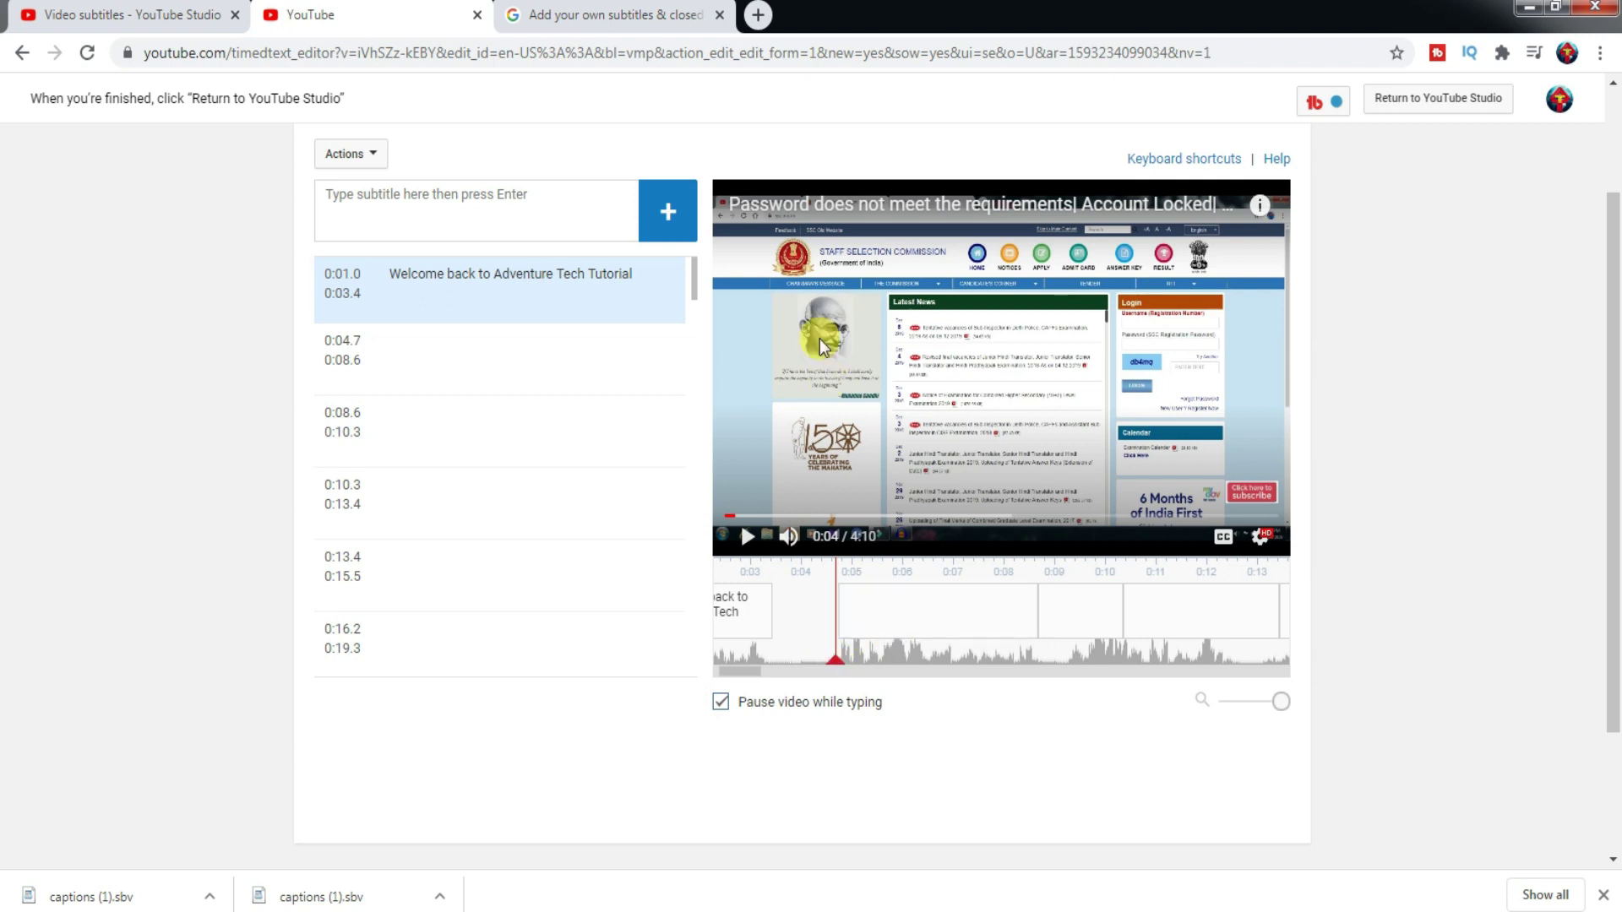
left_click(758, 15)
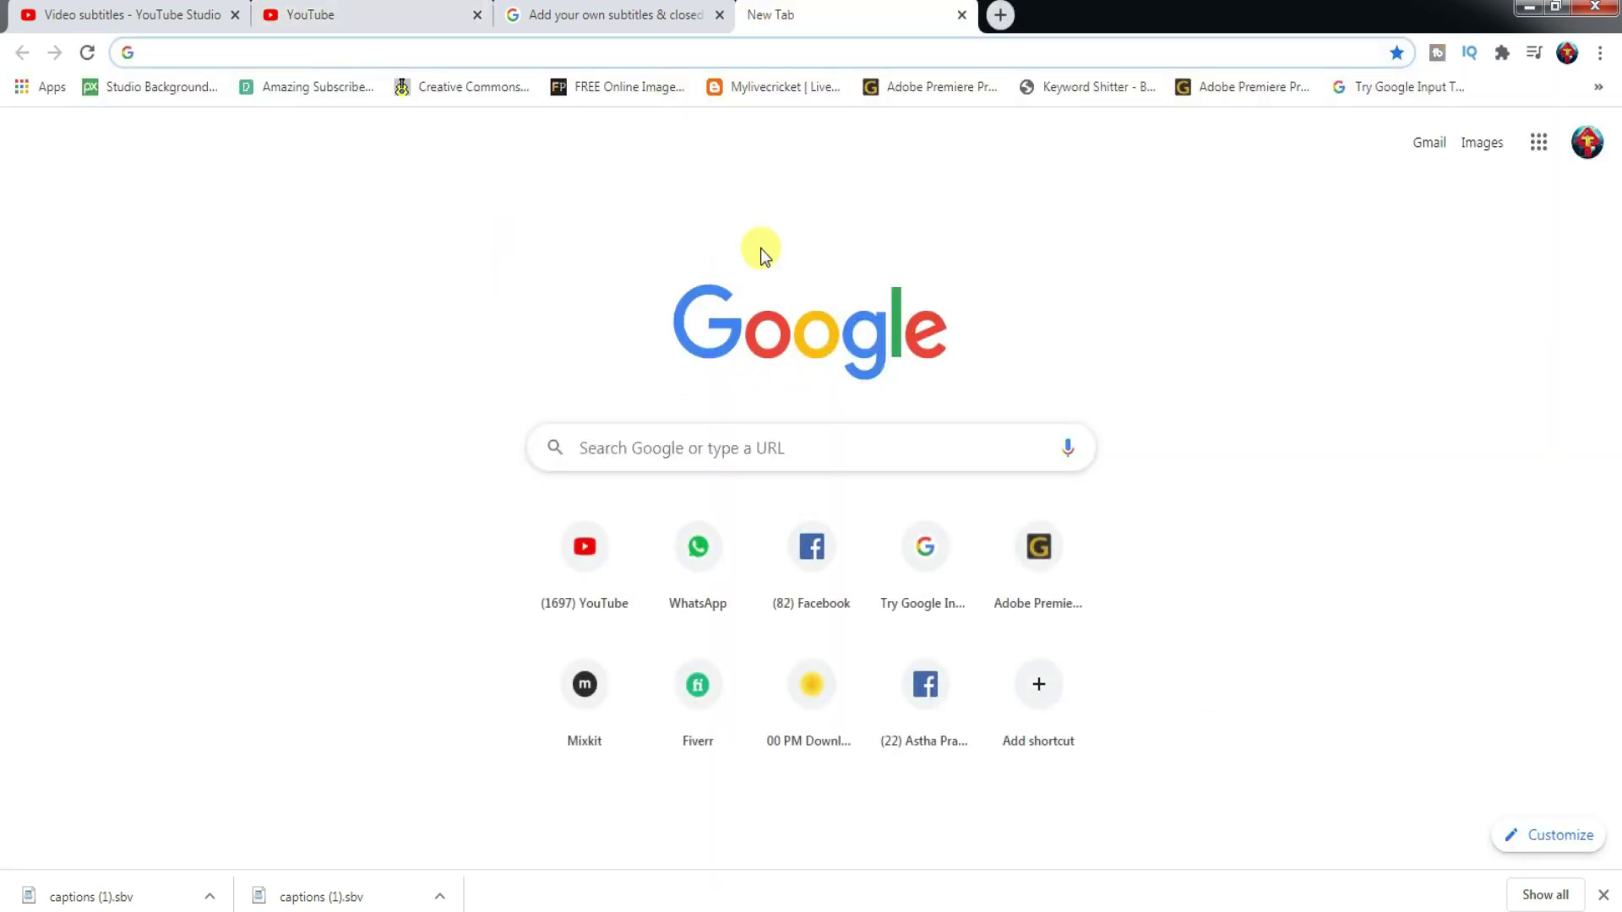
- Search Google for 'google input tools' and open the Try Google Input Tools online page
left_click(406, 51)
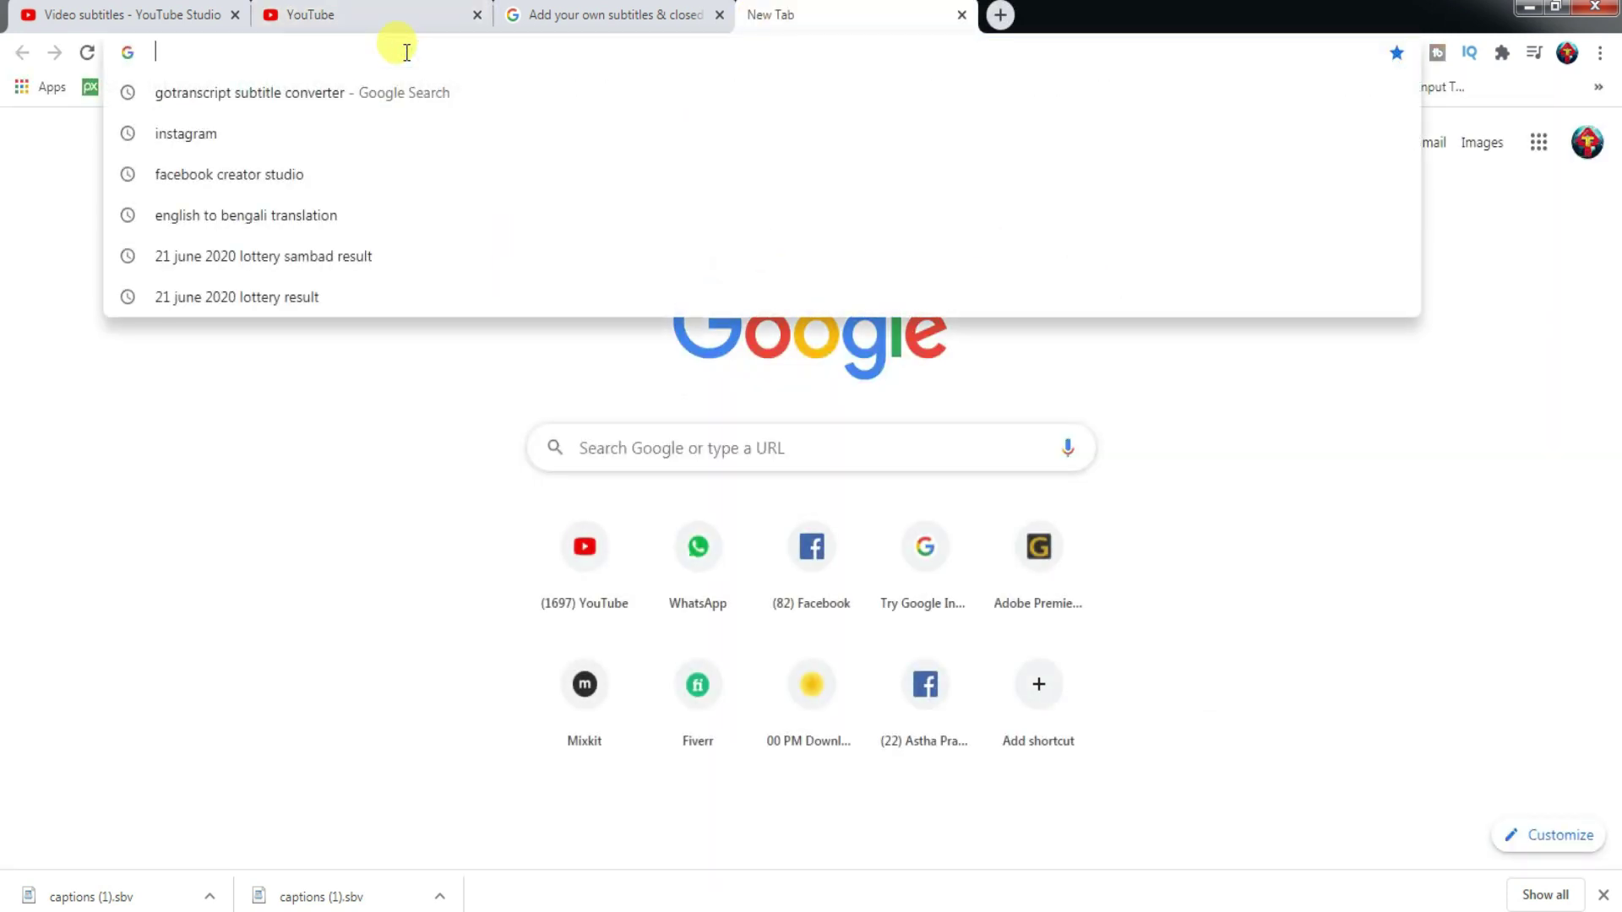
type("google")
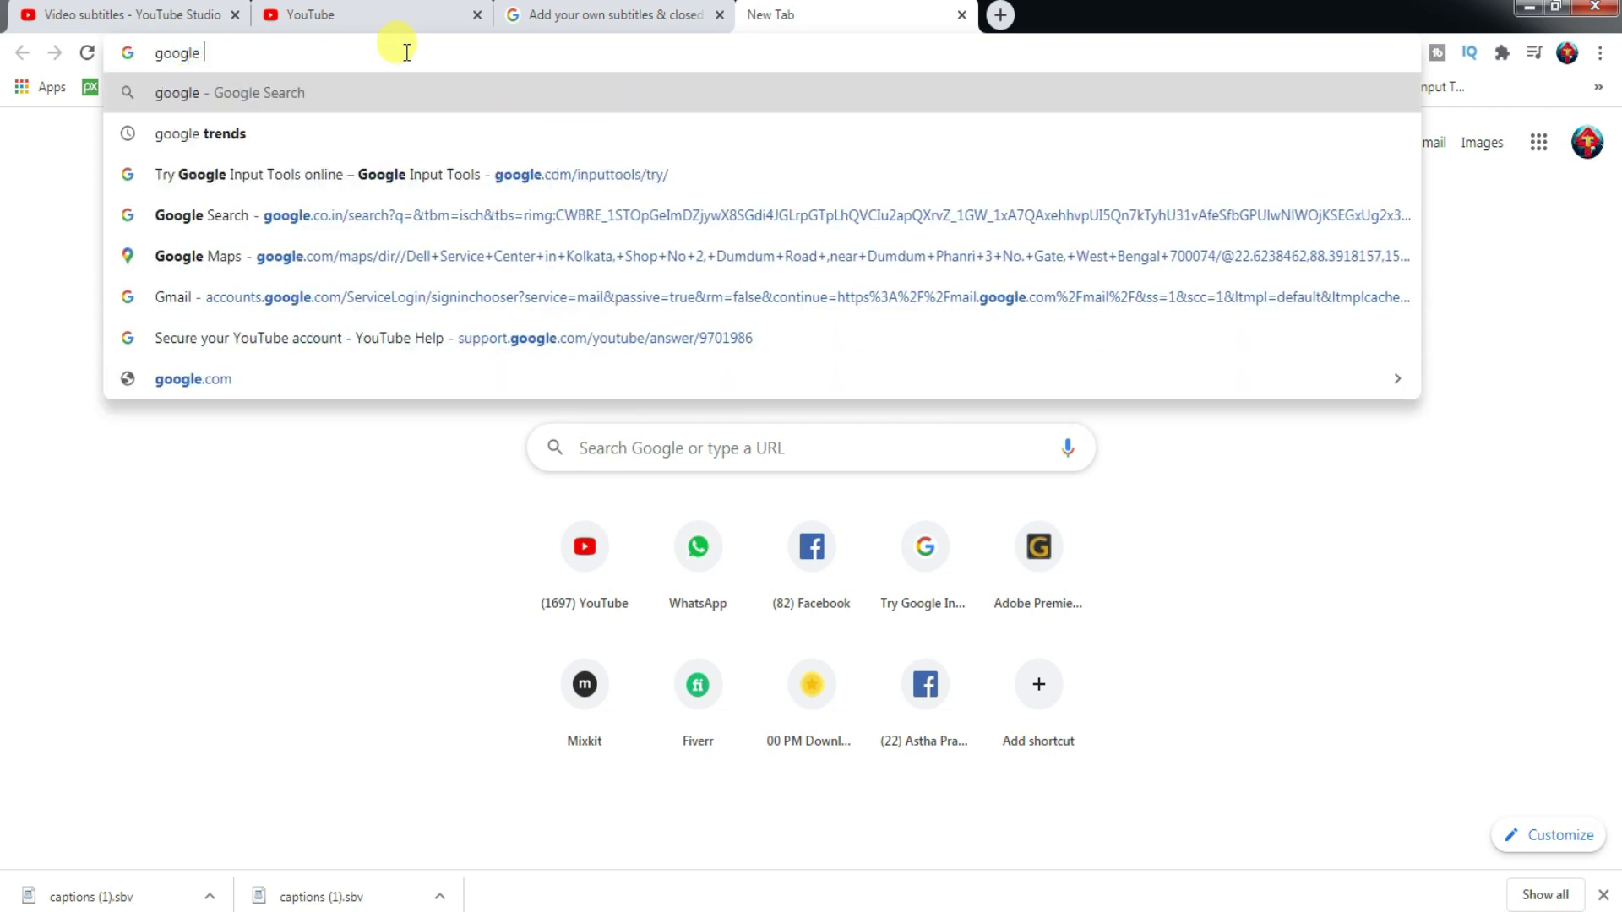
type(" input")
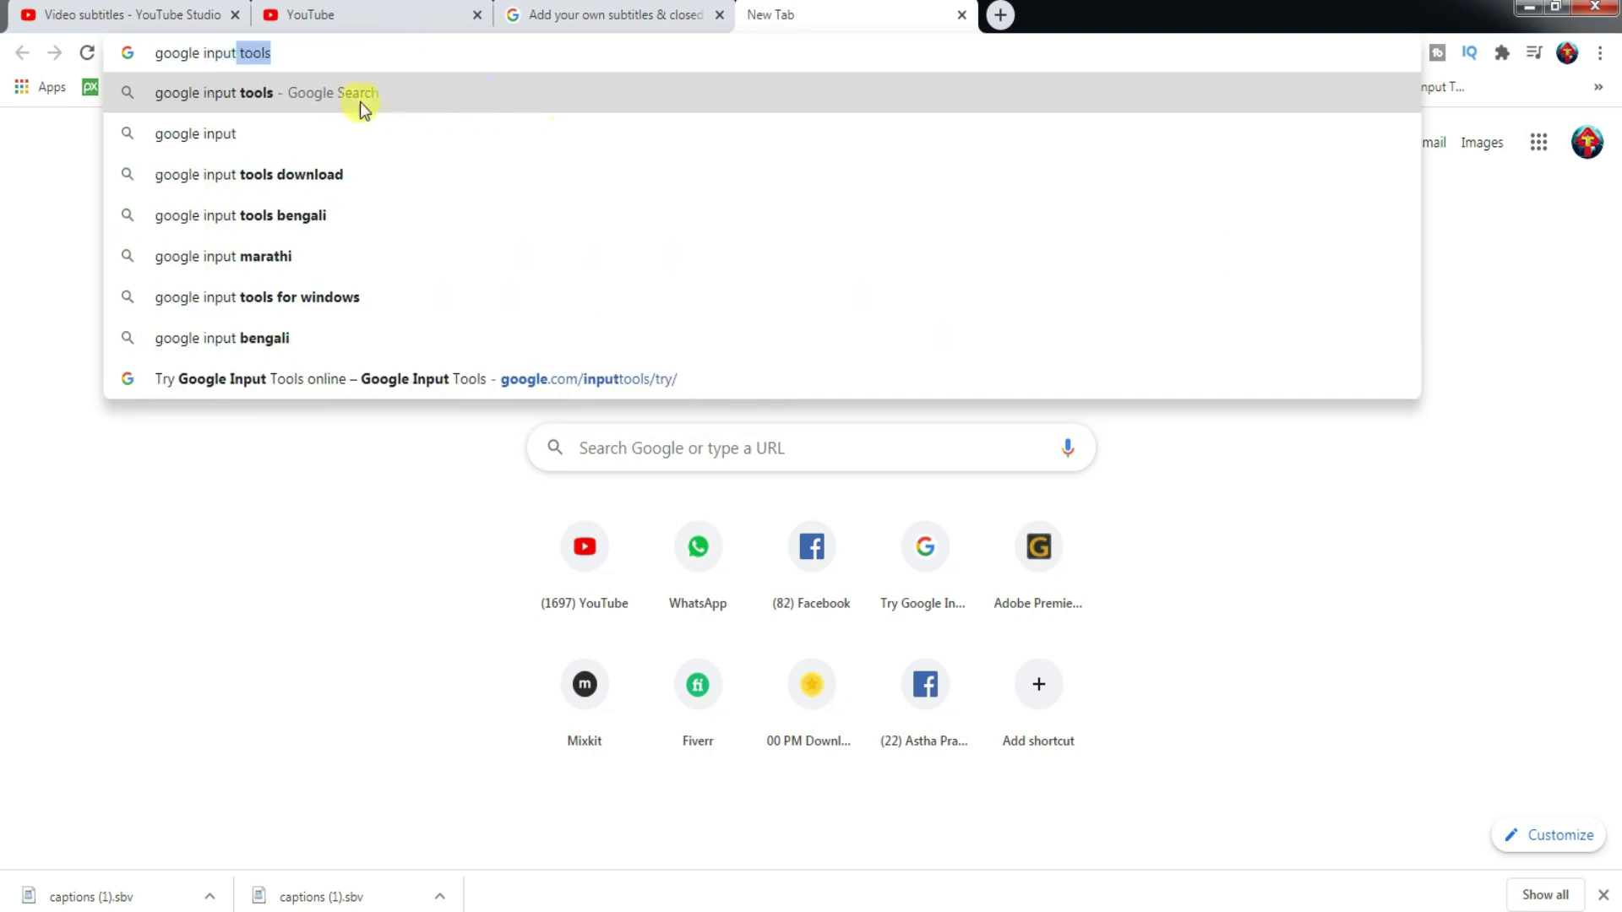
left_click(313, 95)
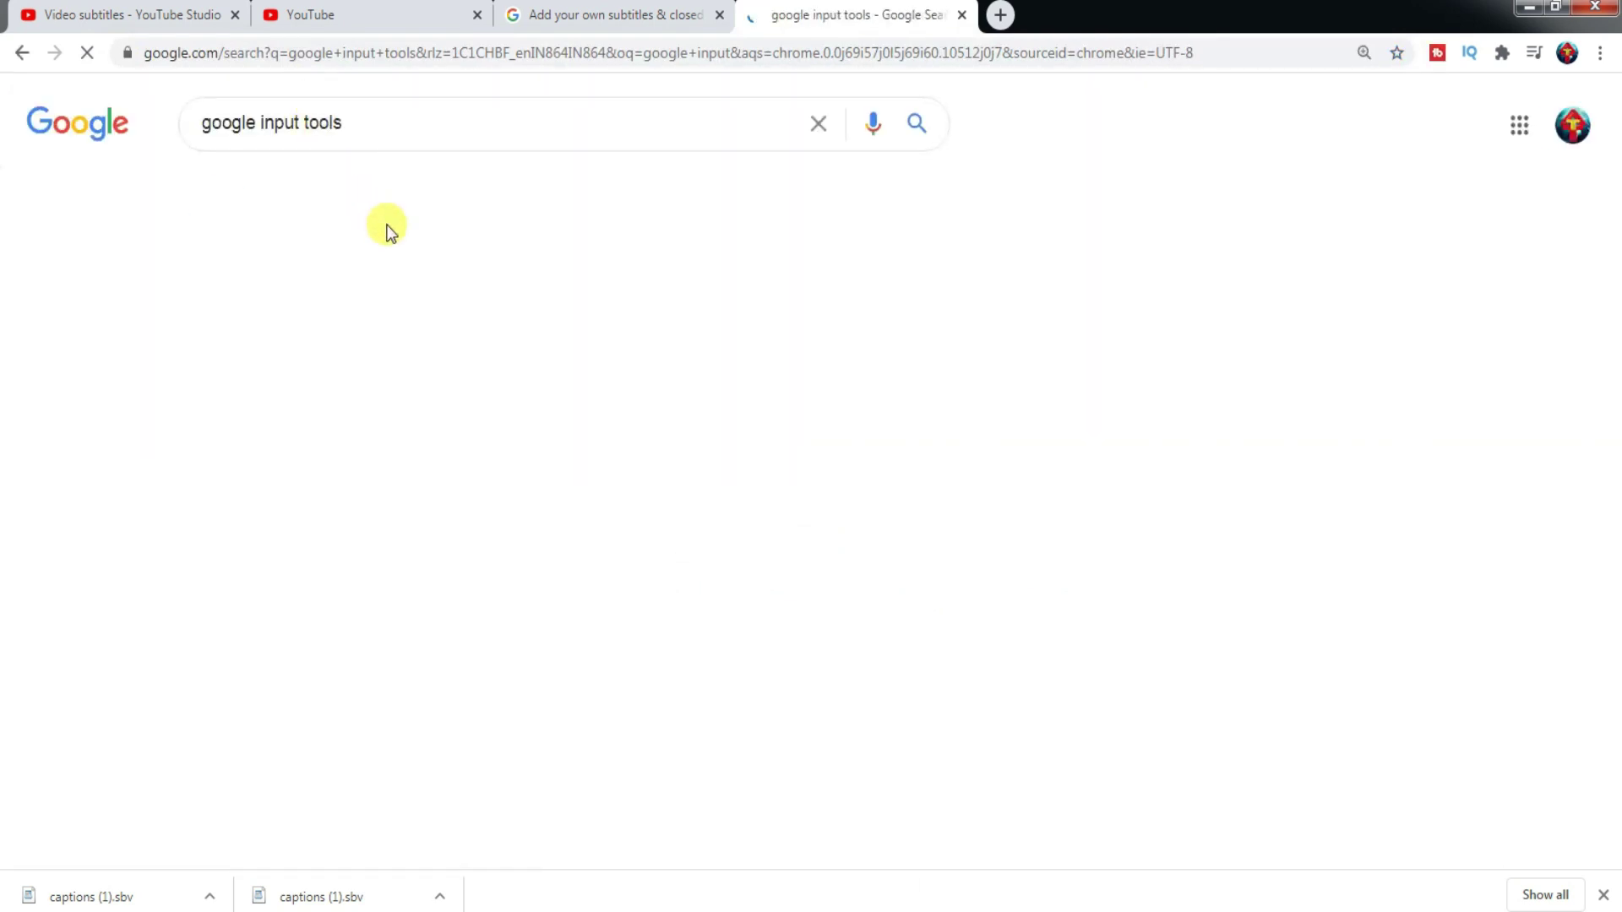
left_click(1307, 845)
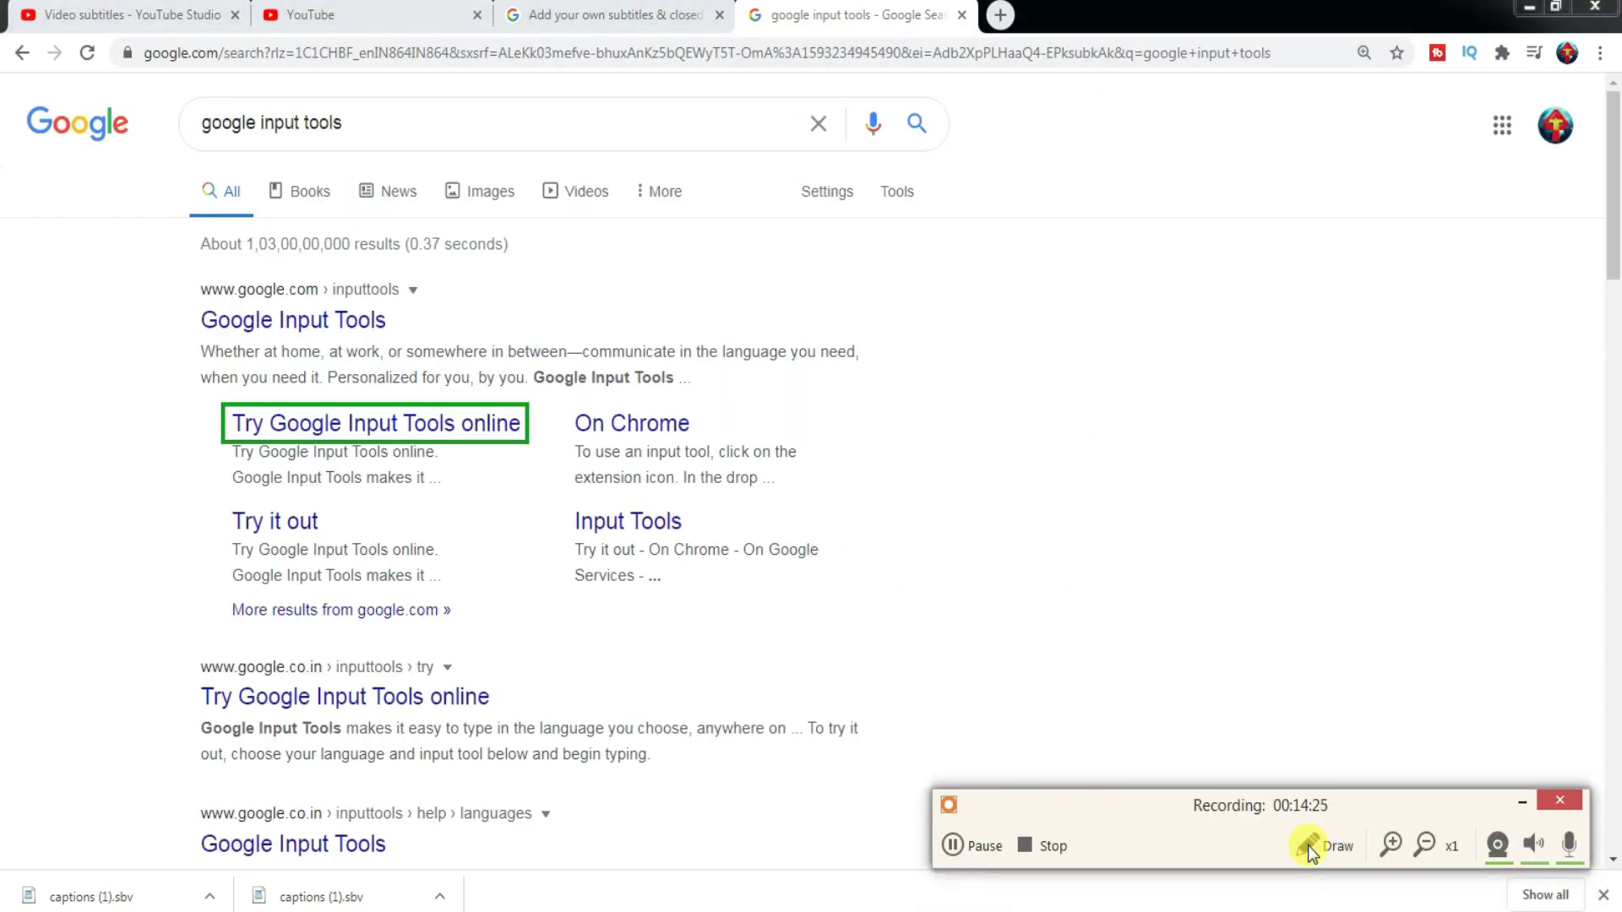
left_click(1525, 802)
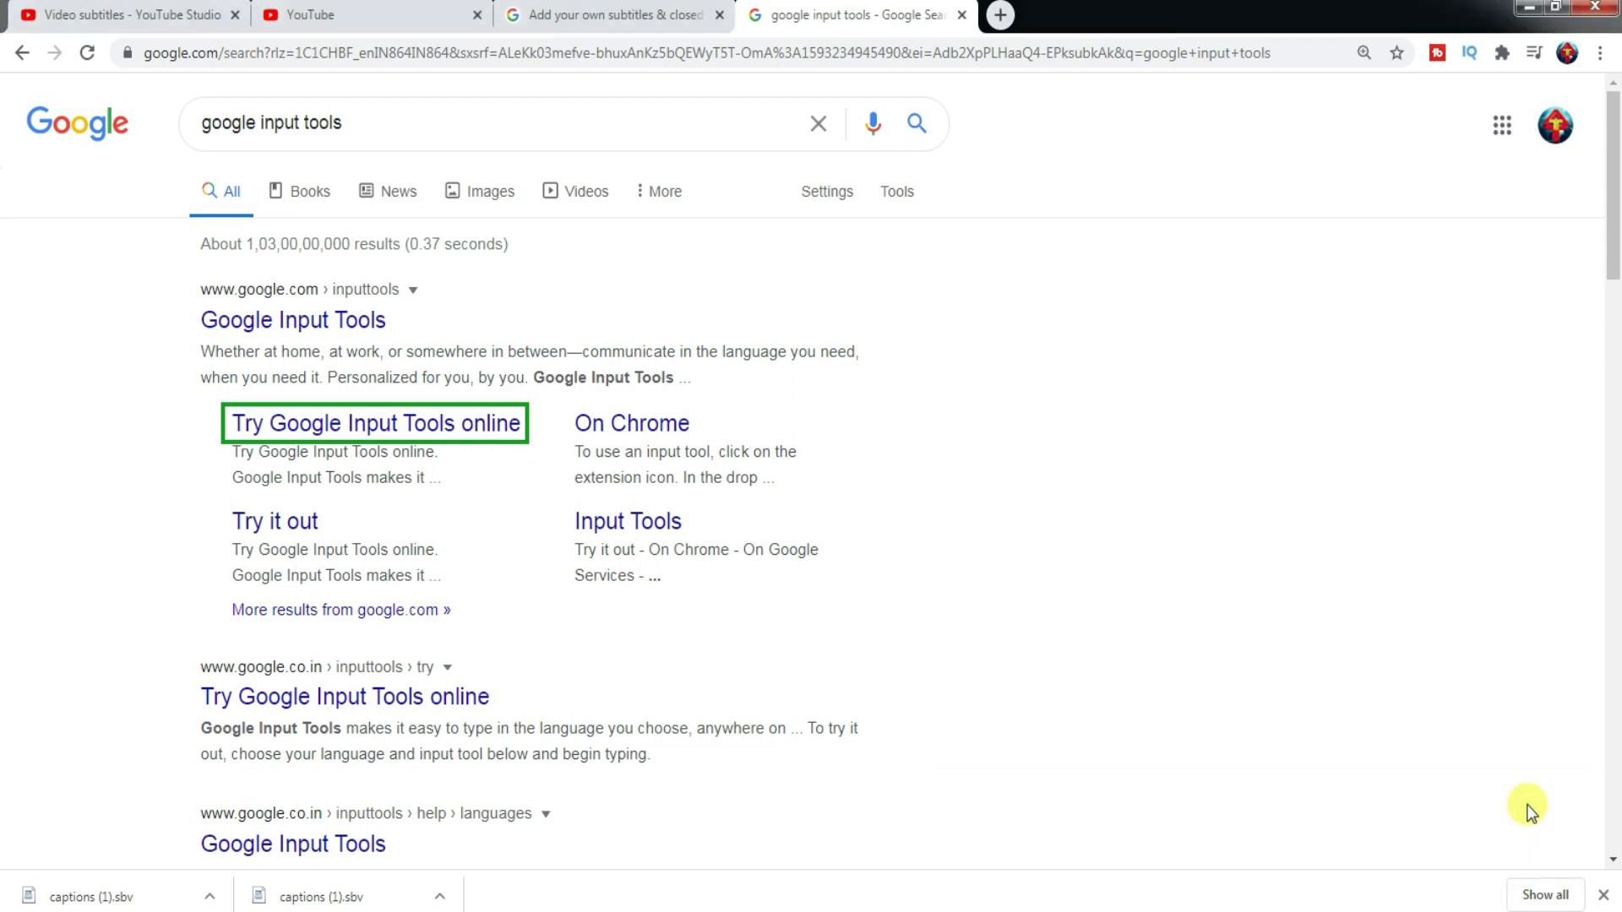
left_click(439, 430)
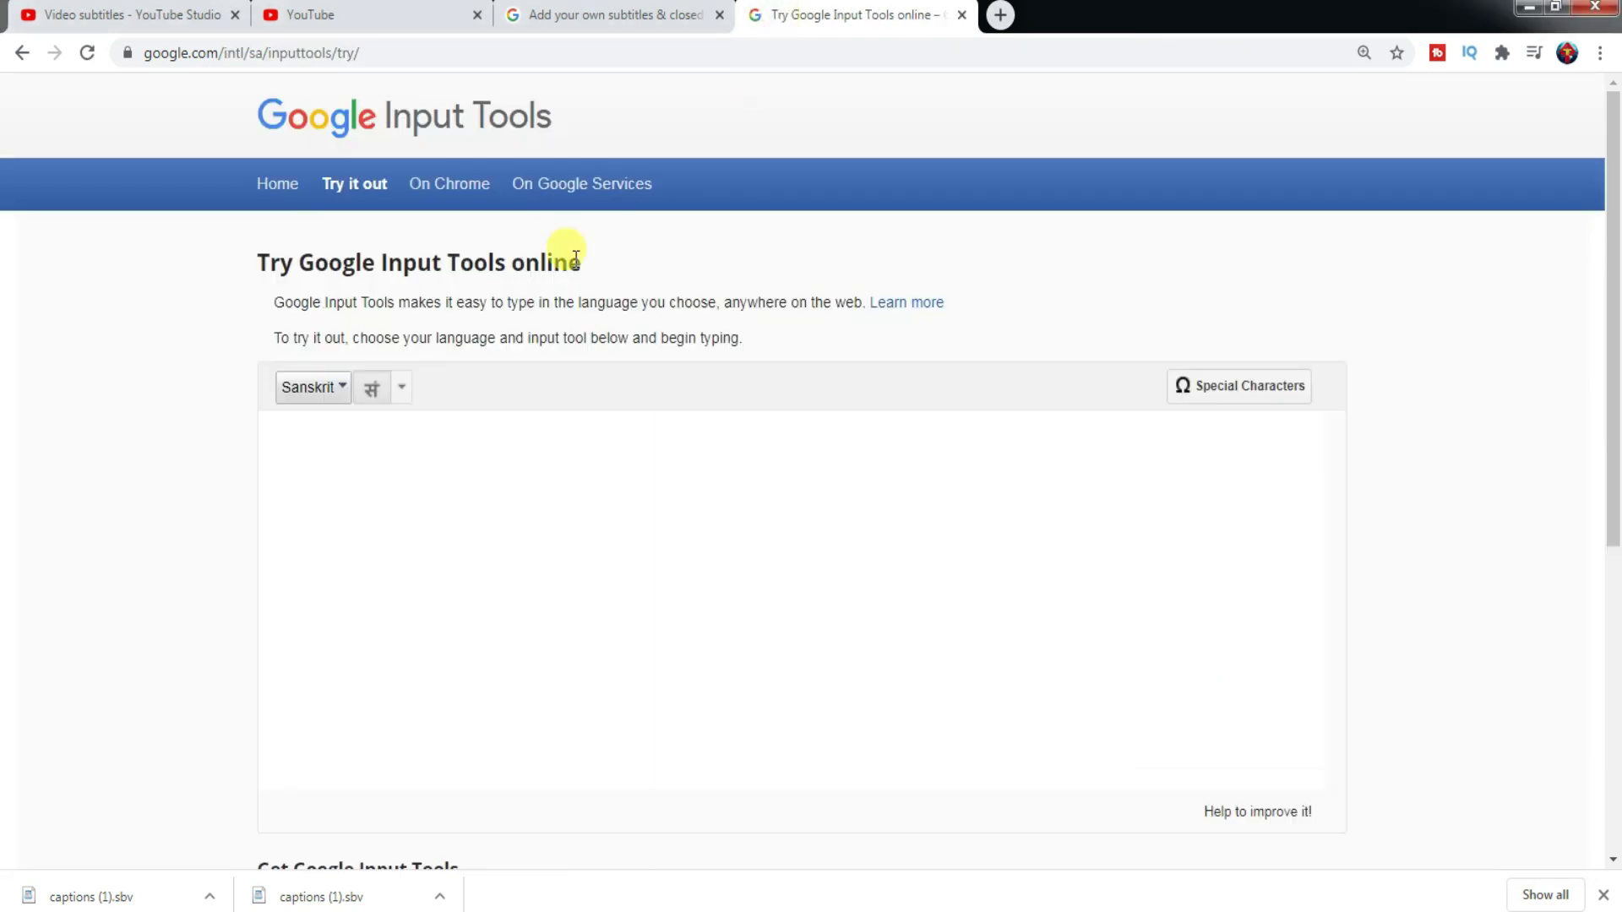
- Switch the Google Input Tools 'Try it out' editor's input language from Sanskrit to Bangla
left_click(495, 443)
left_click(343, 388)
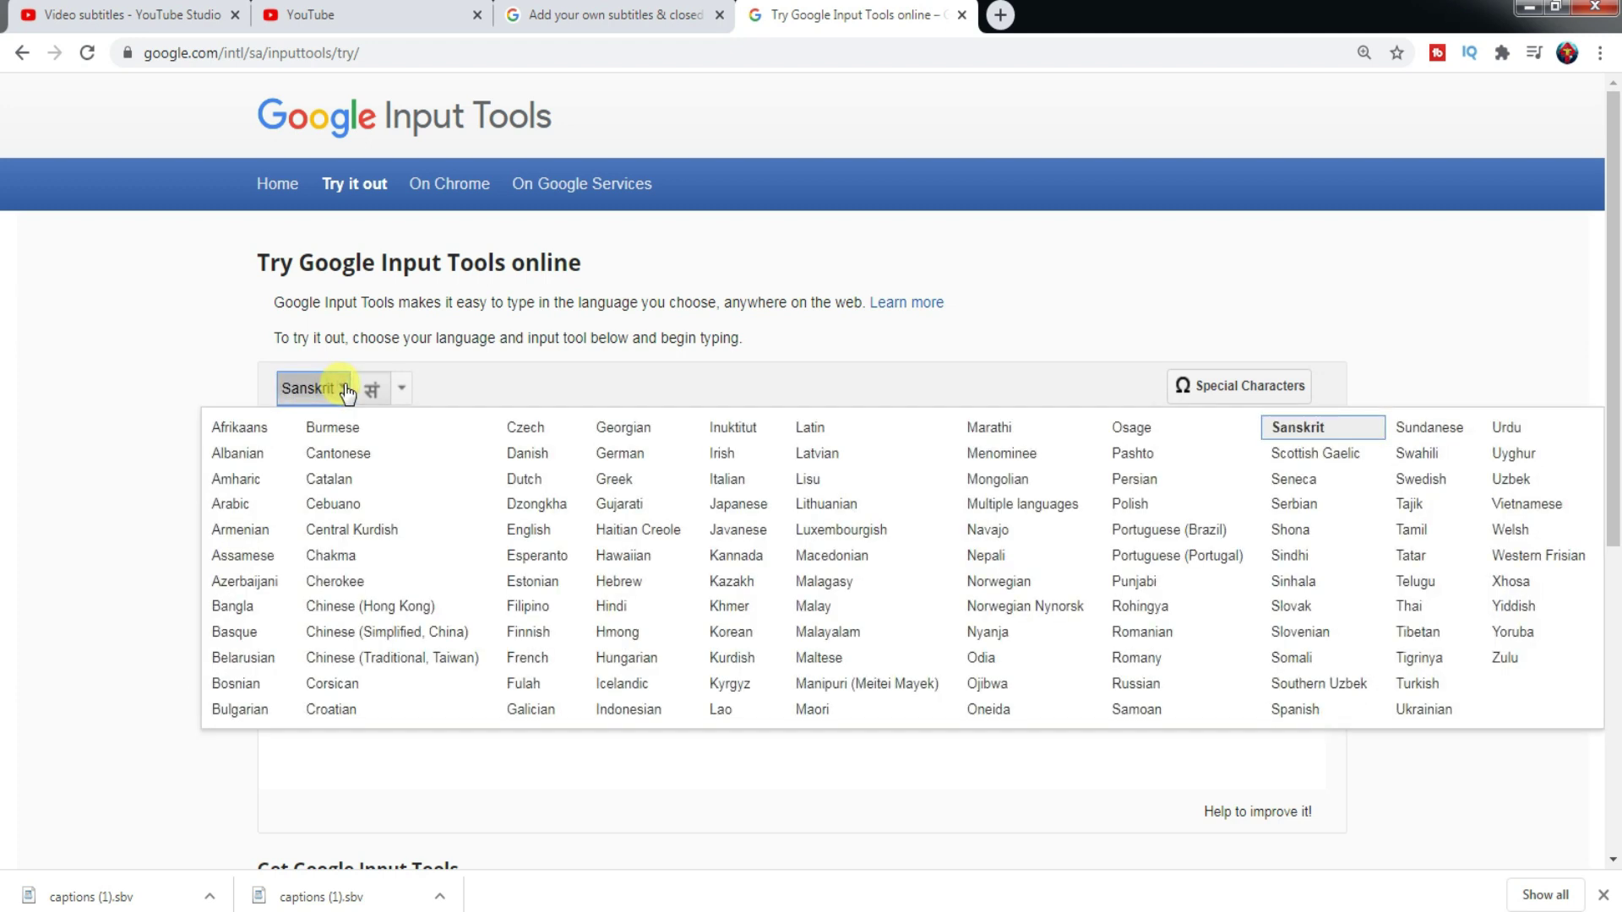
left_click(244, 608)
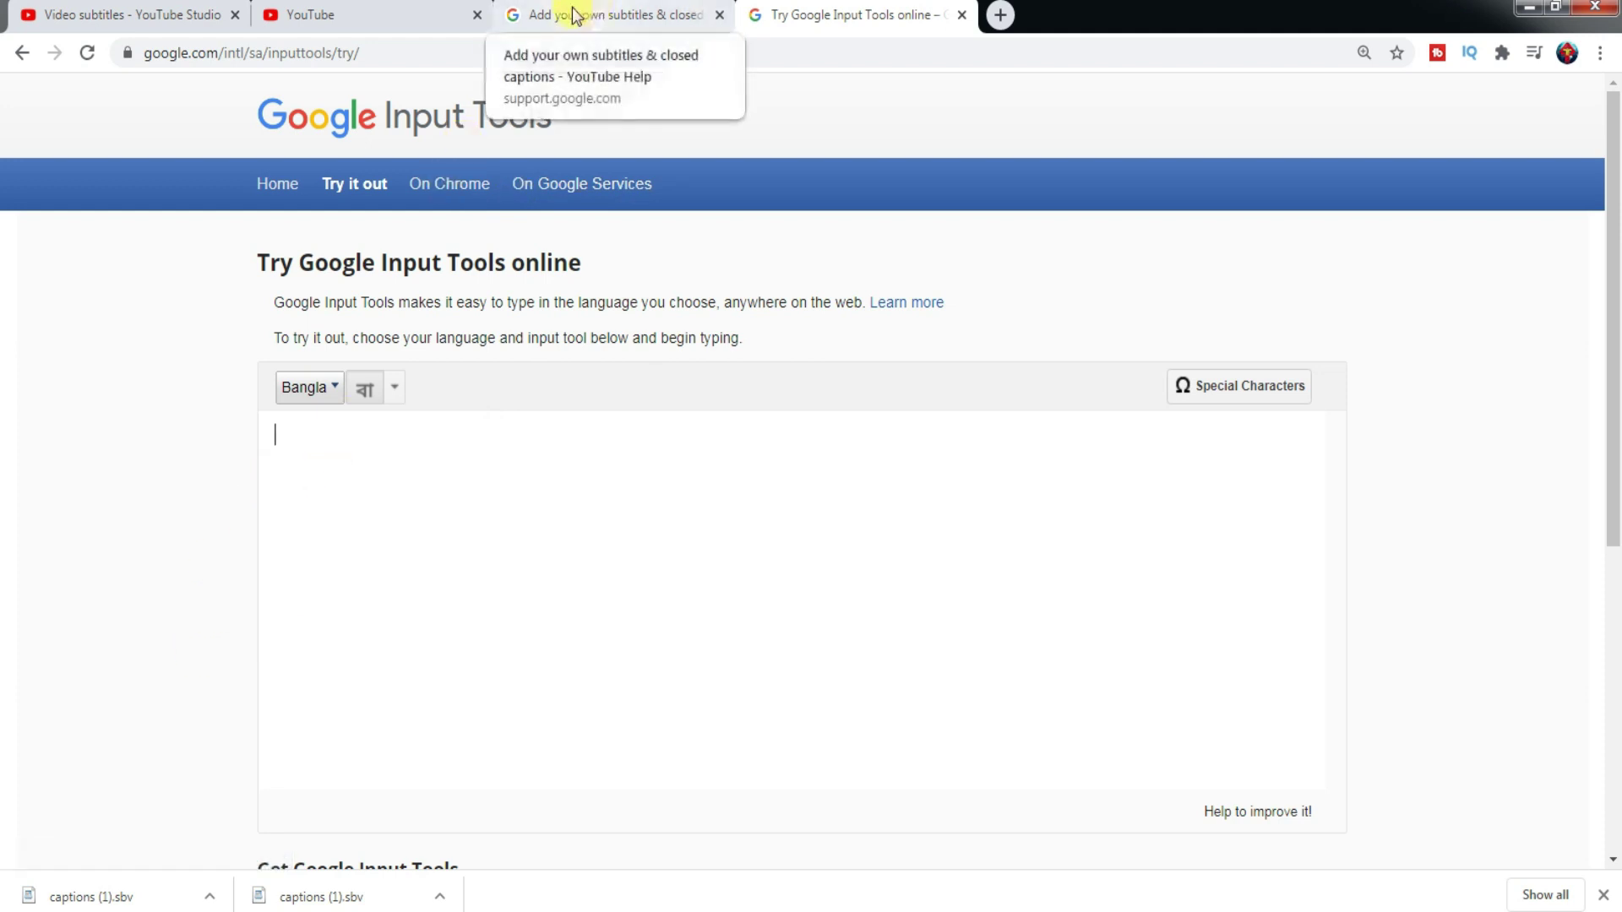
left_click(369, 19)
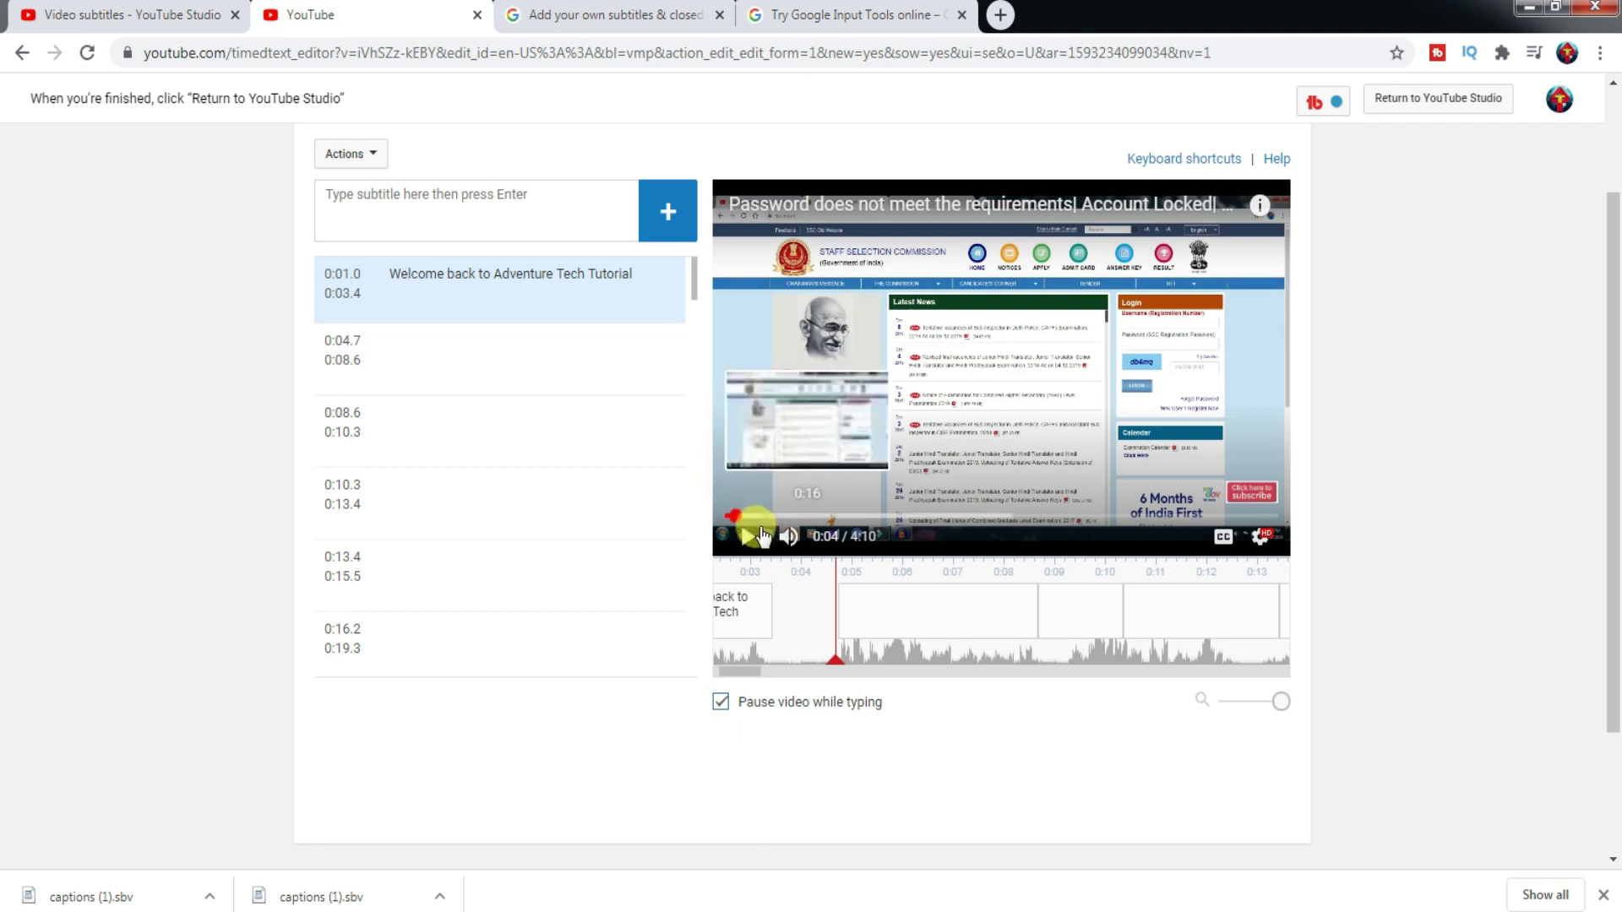
left_click(748, 537)
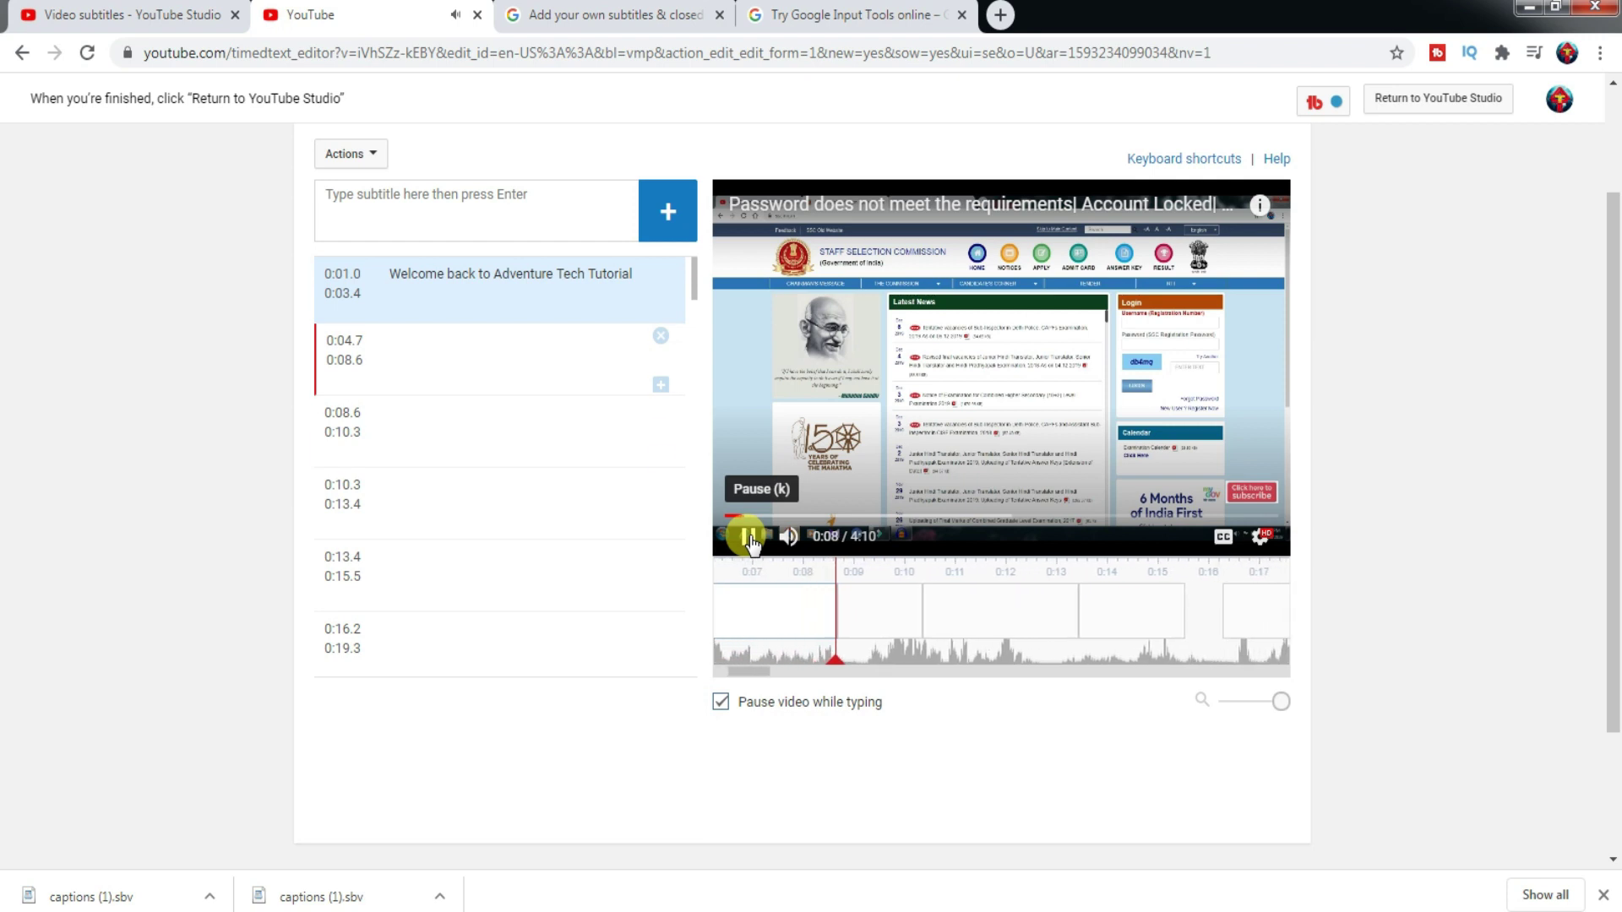
left_click(748, 538)
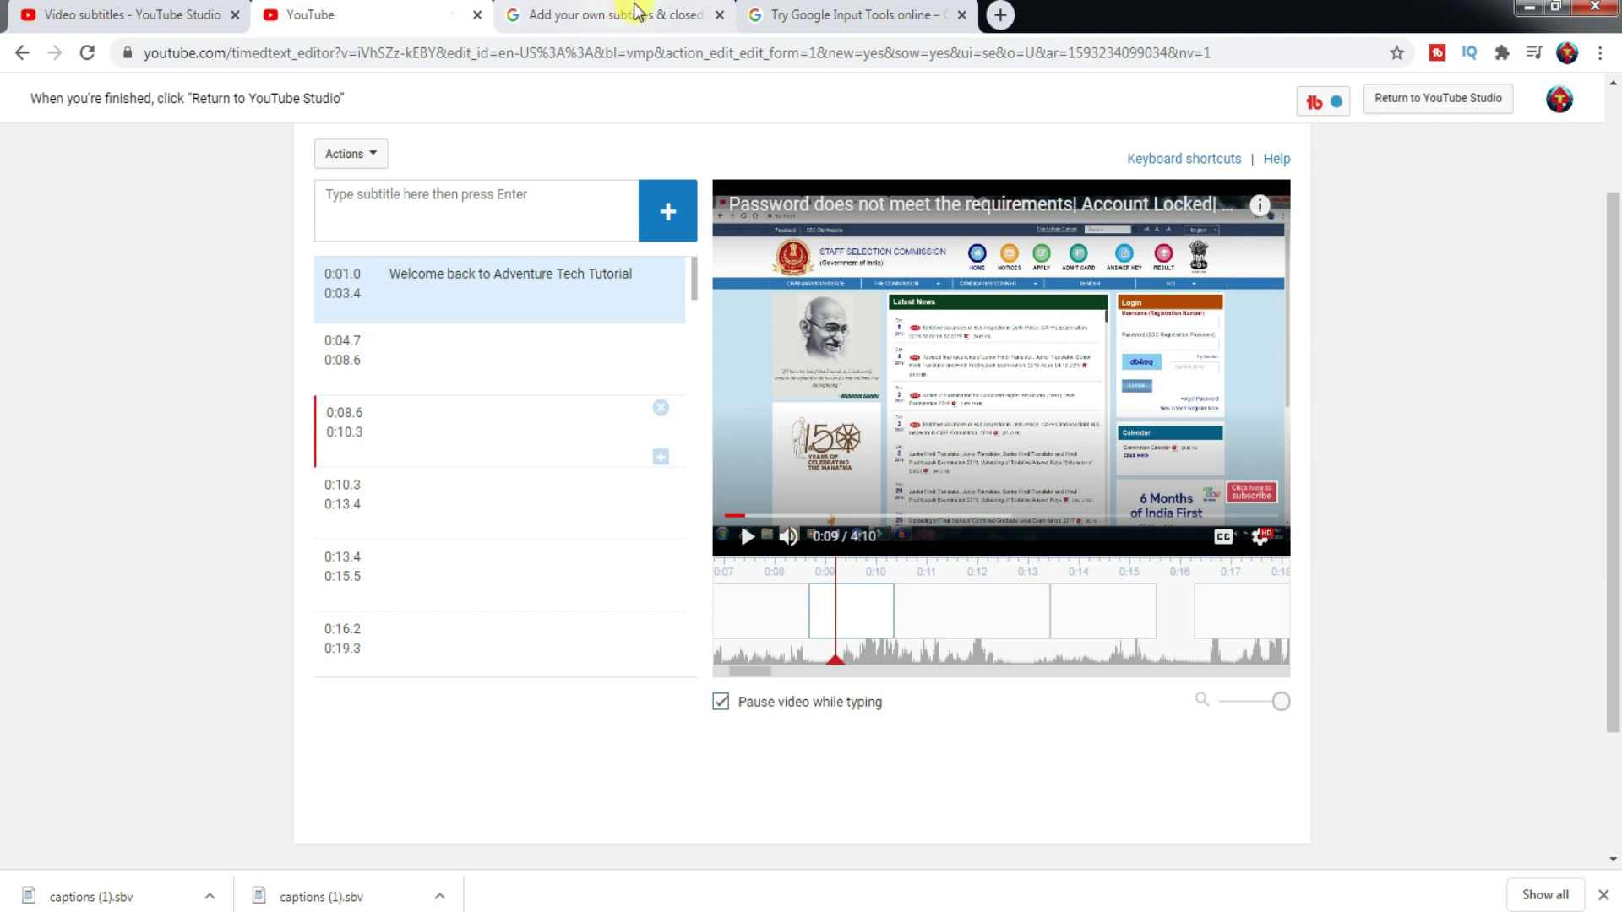
left_click(842, 10)
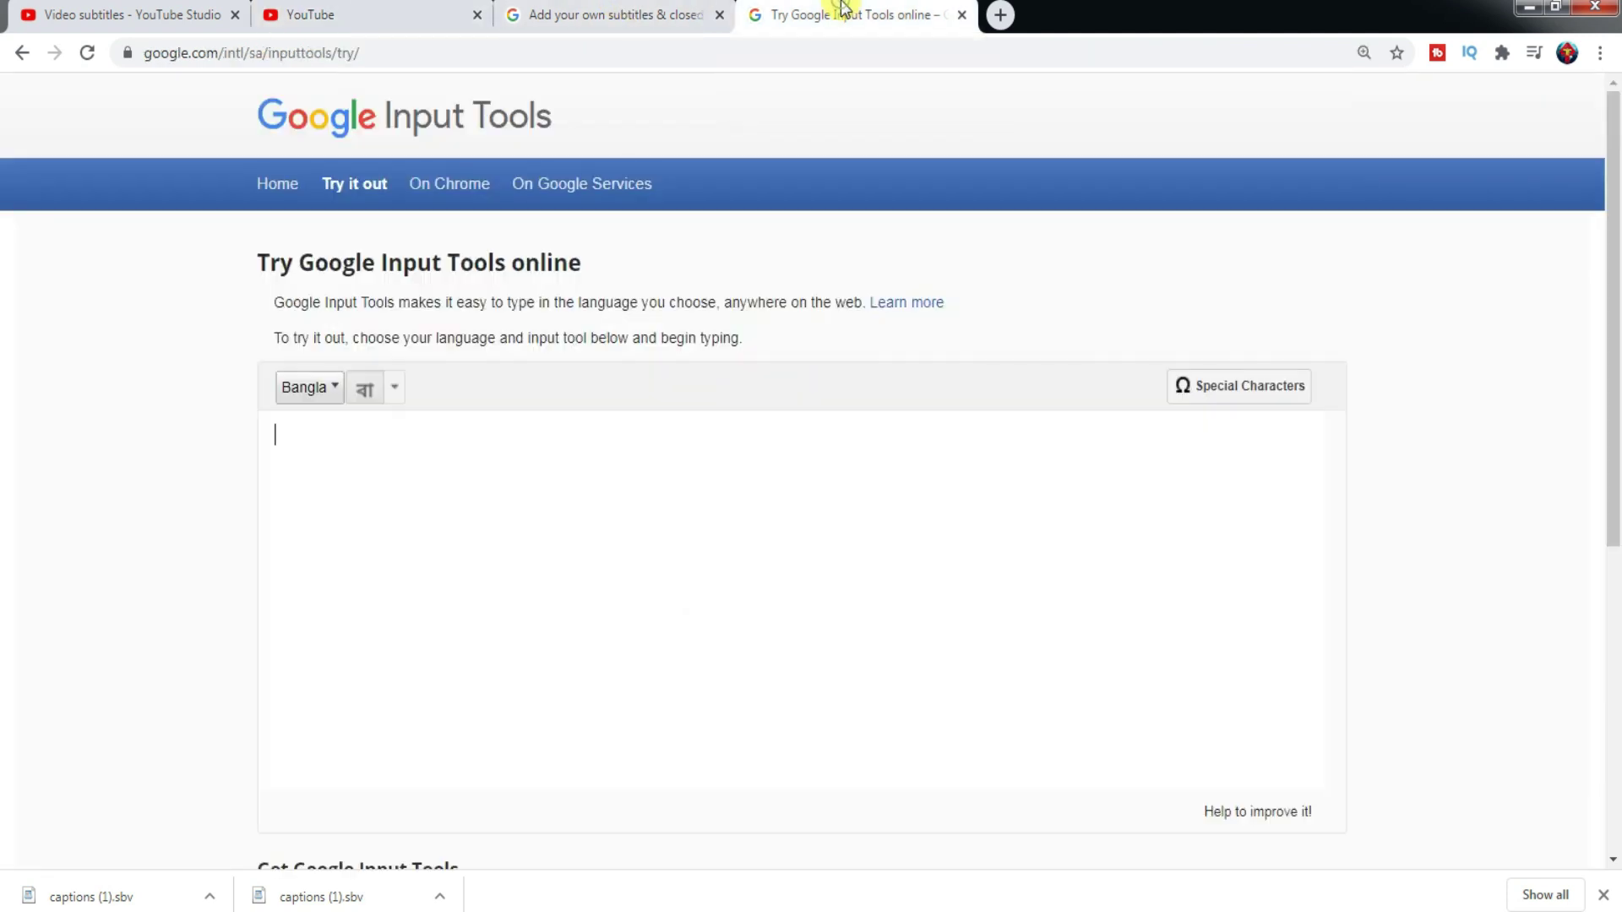
- Write the Bangla words আজকে যারা from the phonetic 'ajke' and 'jara'
left_click(492, 443)
type("ajke")
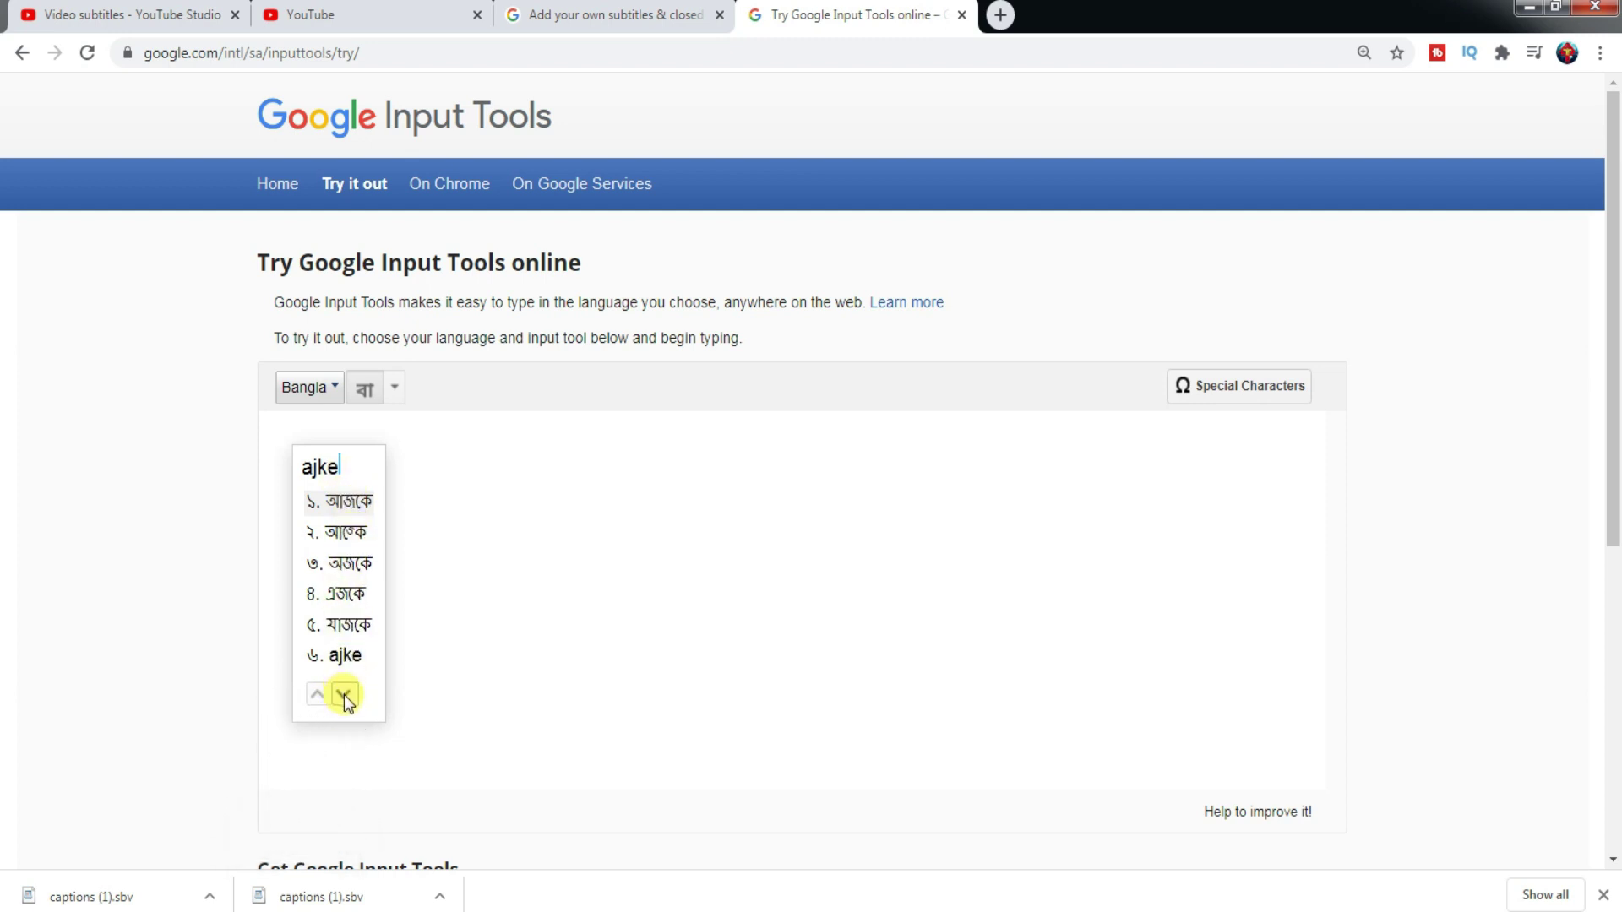
left_click(343, 694)
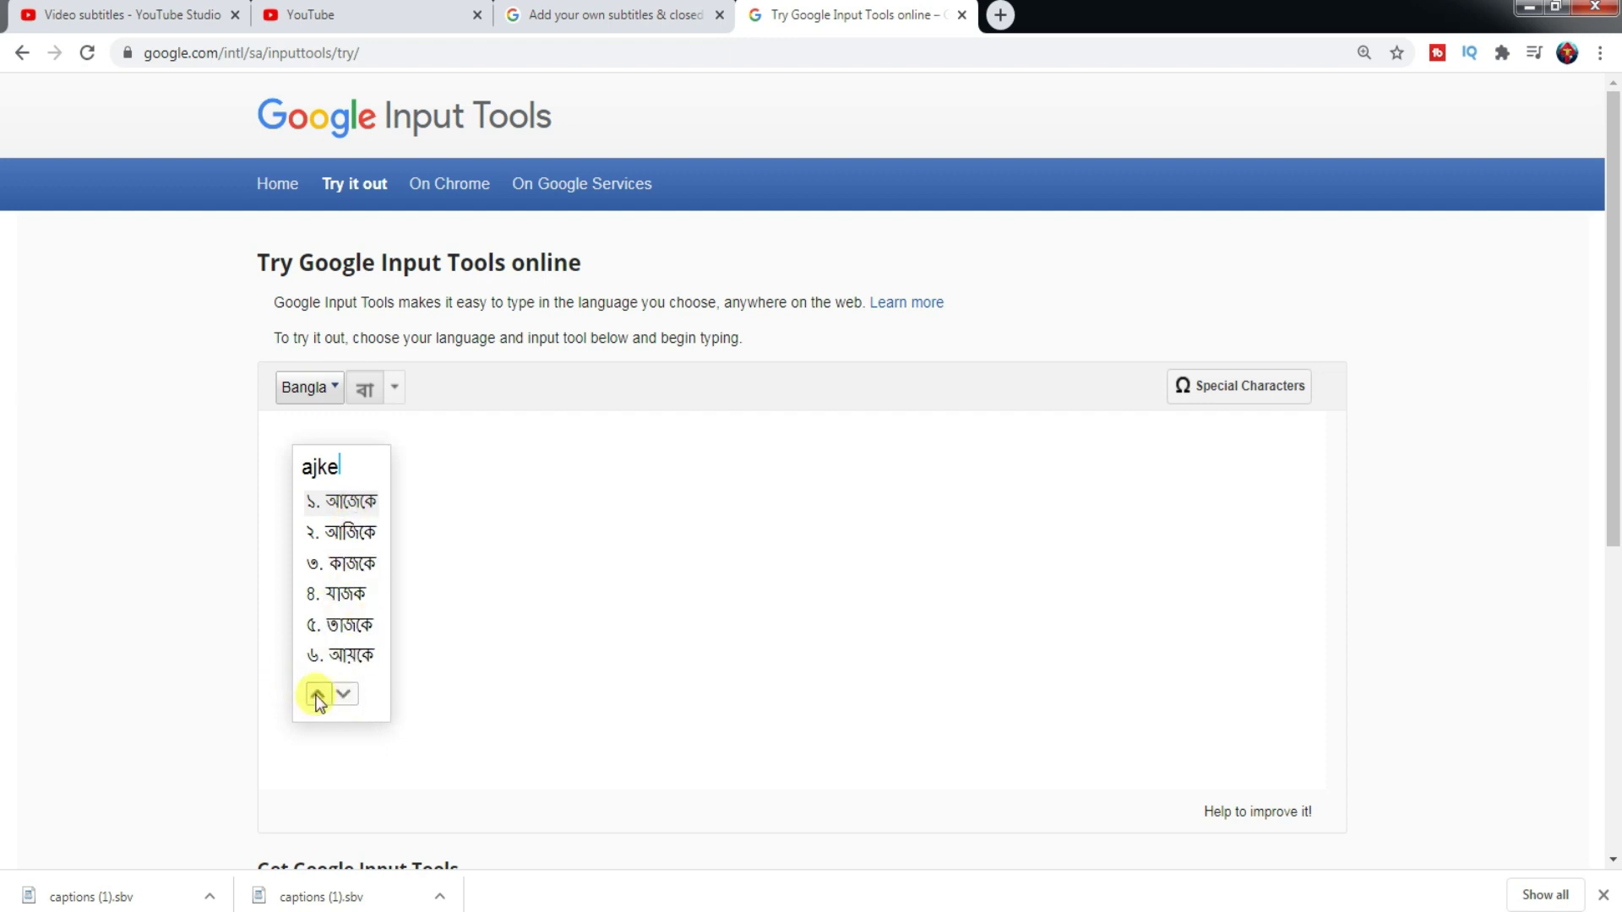
left_click(318, 696)
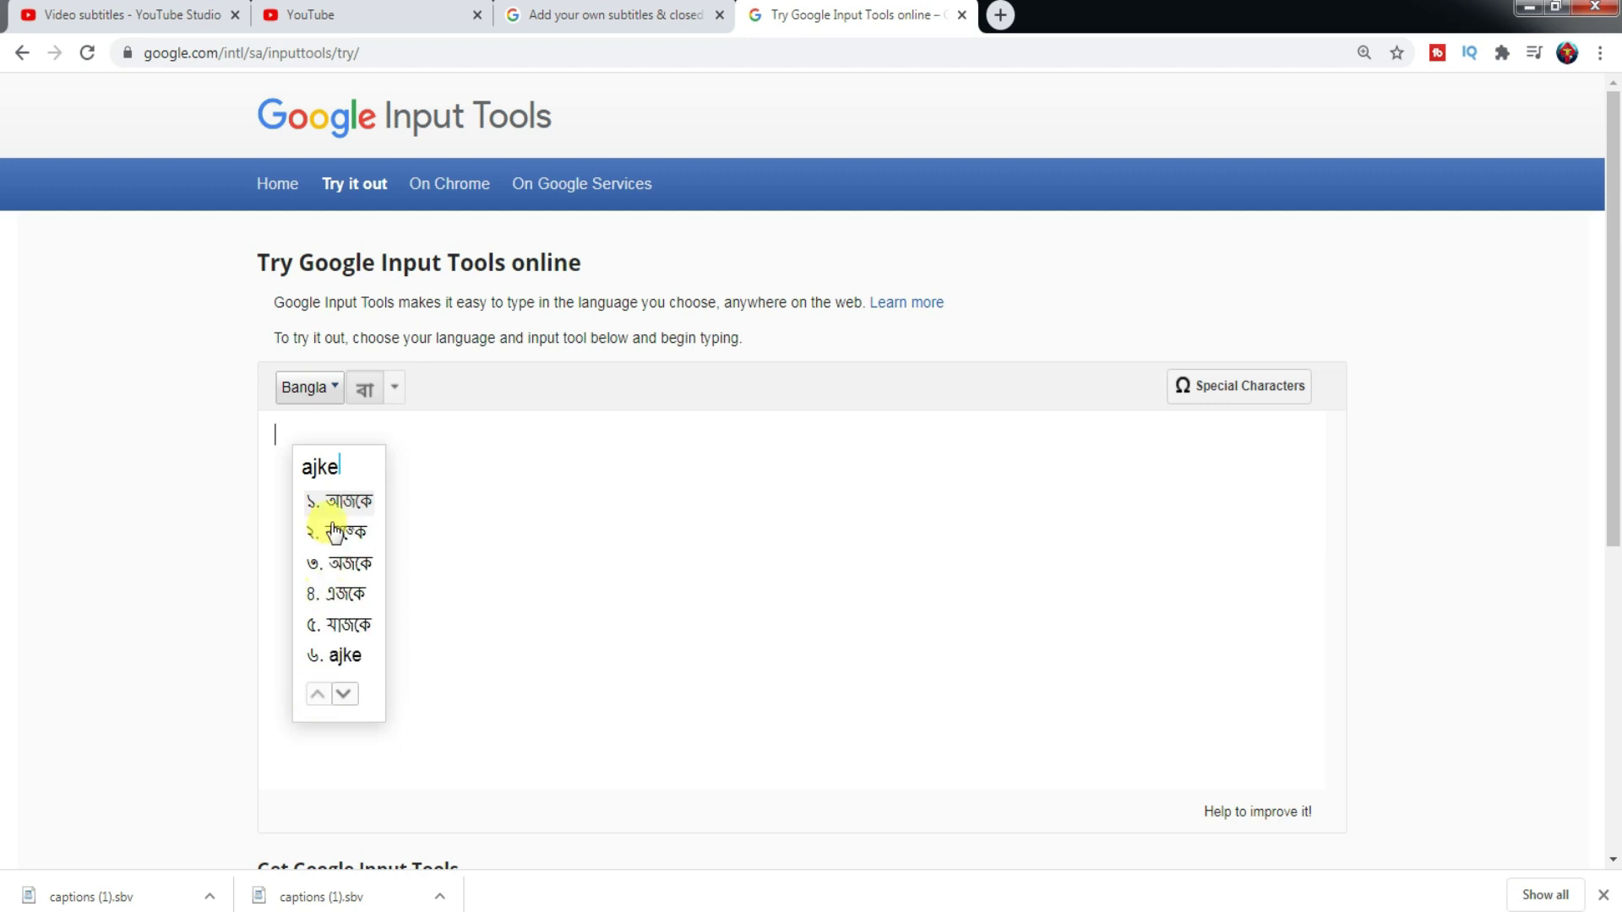
left_click(349, 504)
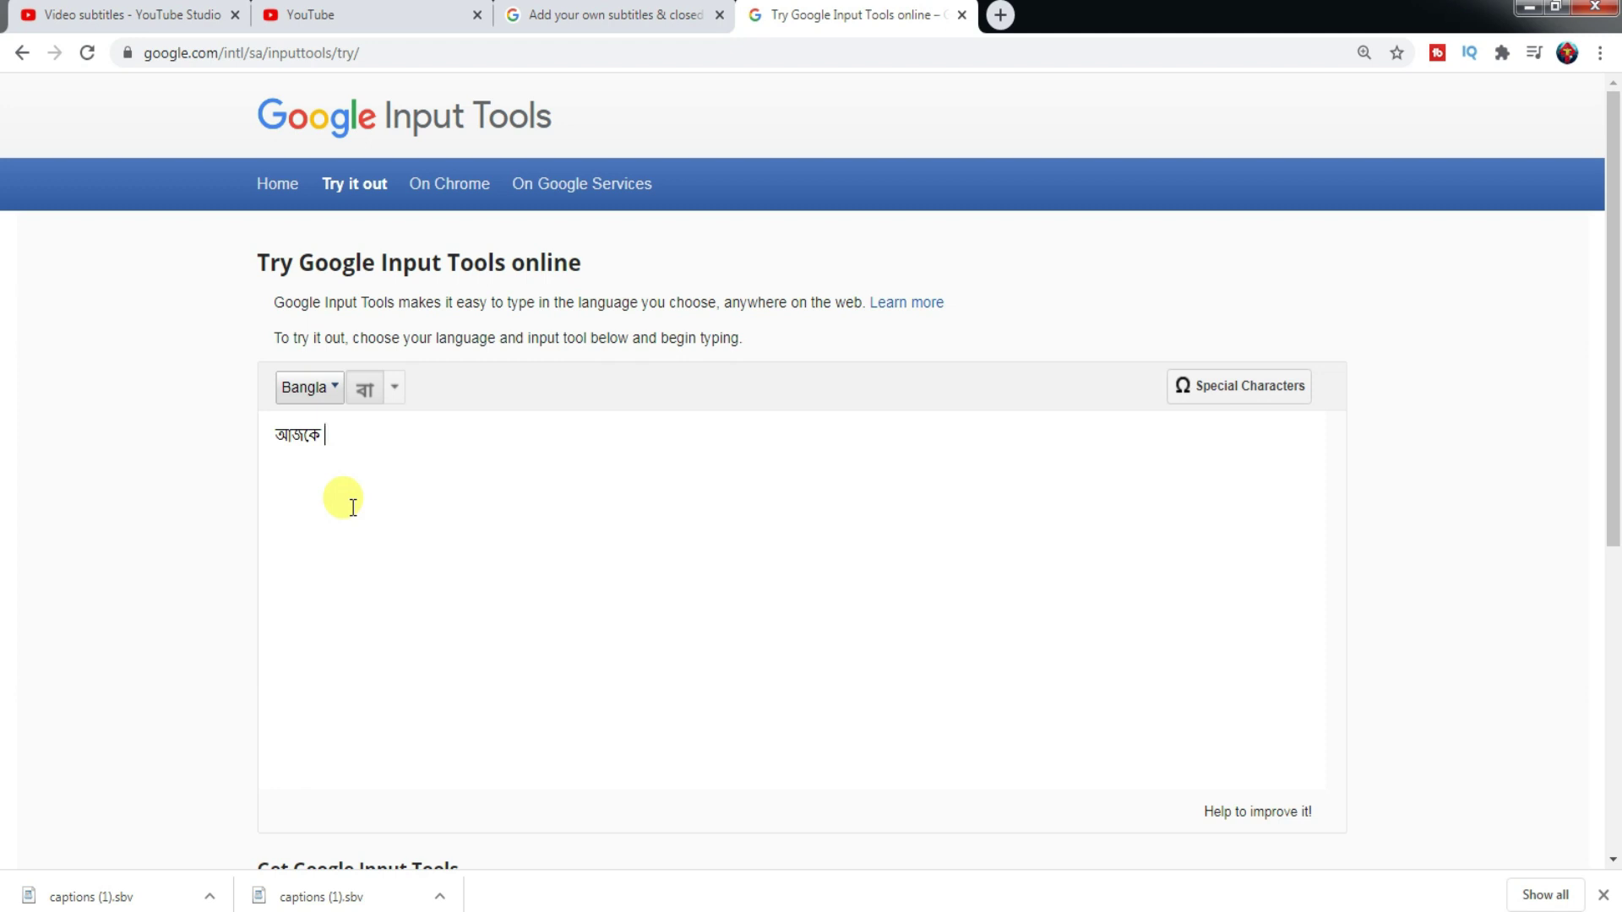
type("jara")
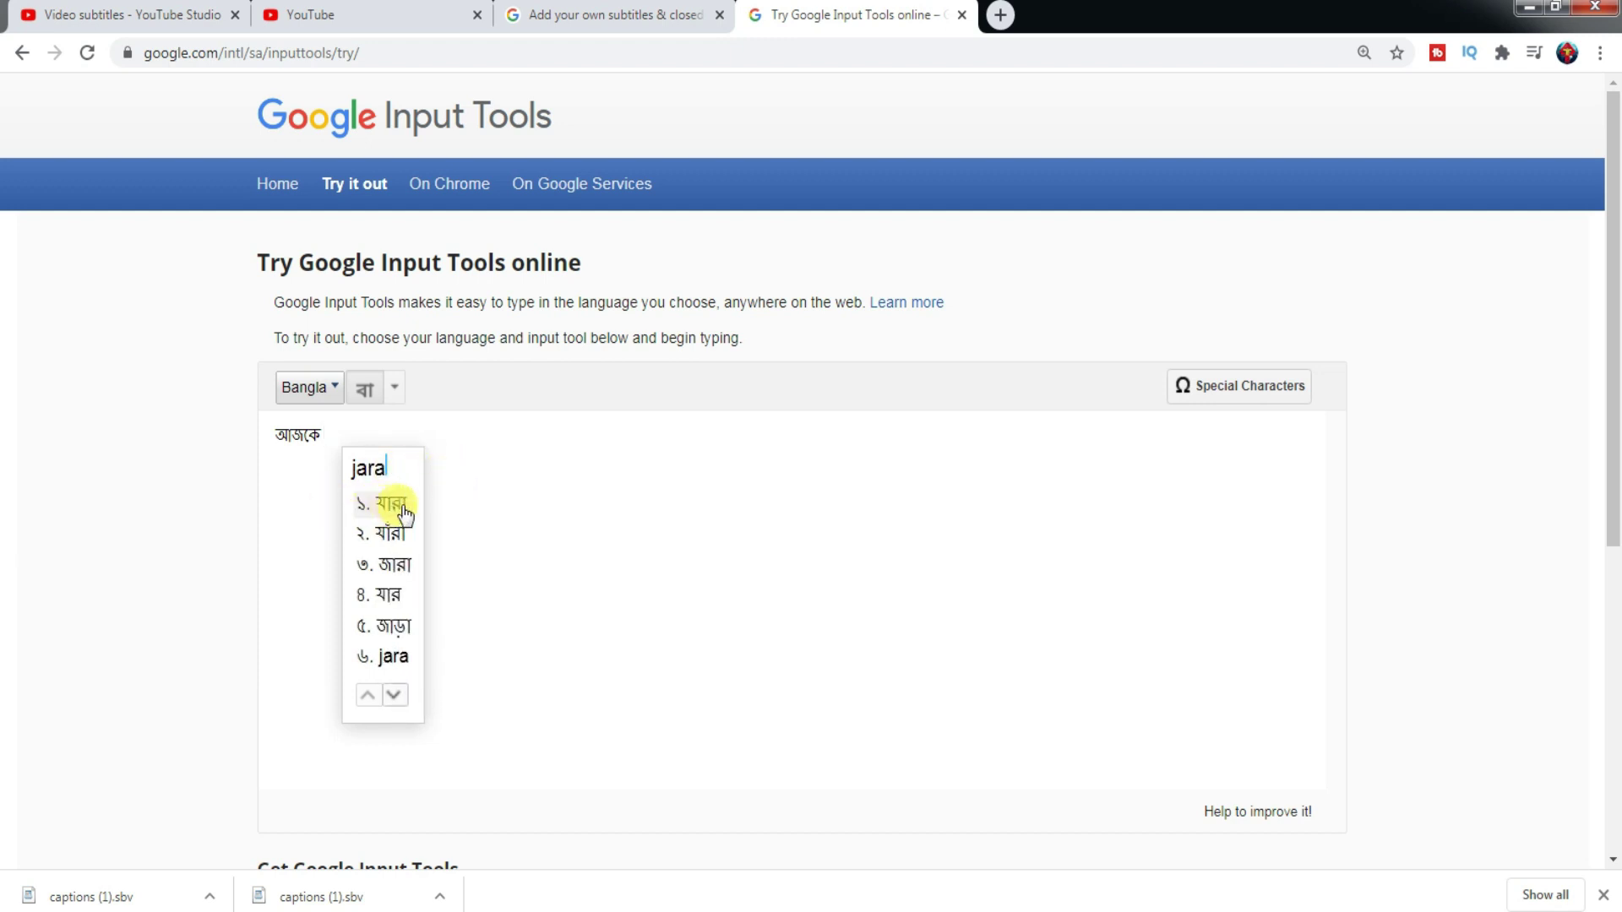
left_click(396, 507)
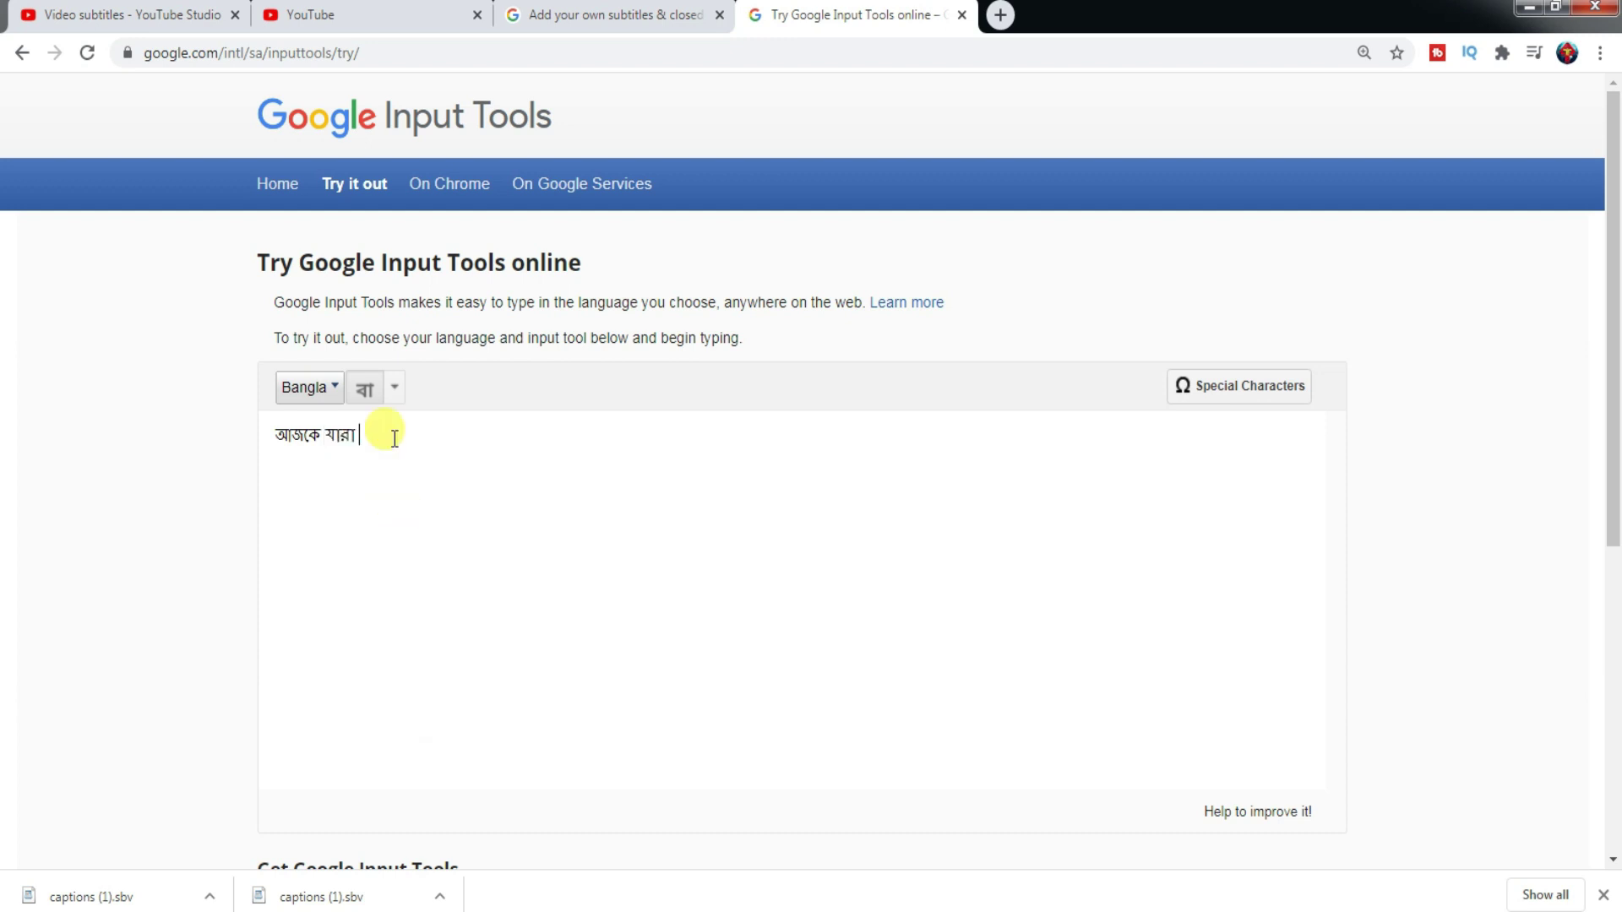
- Add 'Combined Higher Secondary' kept in English after the Bangla words
type("c")
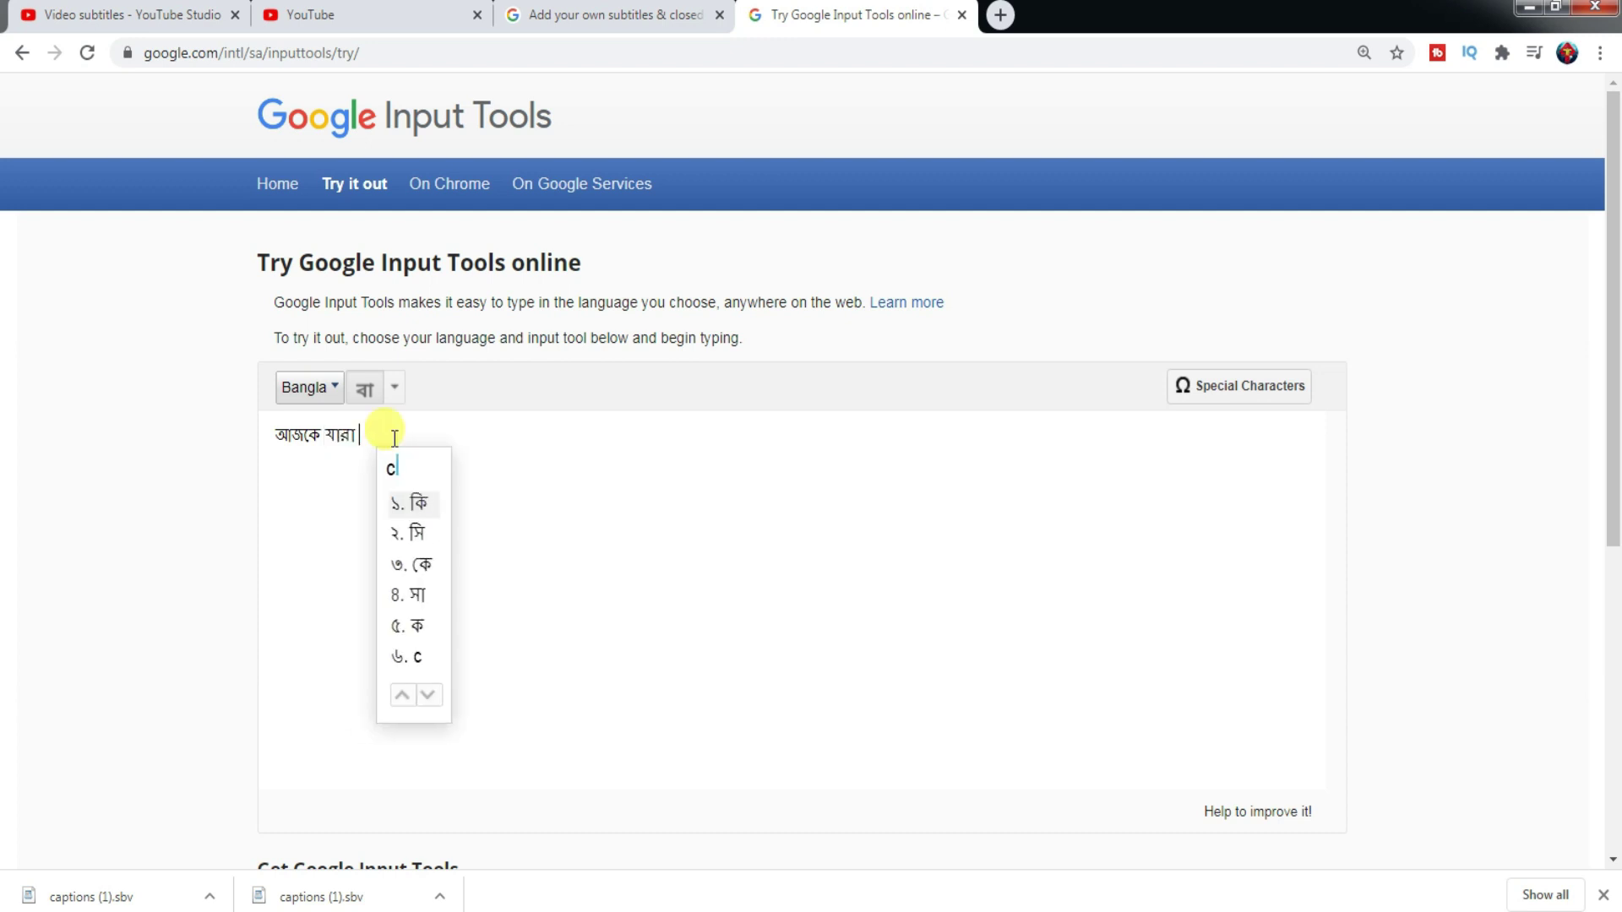
key("BackSpace")
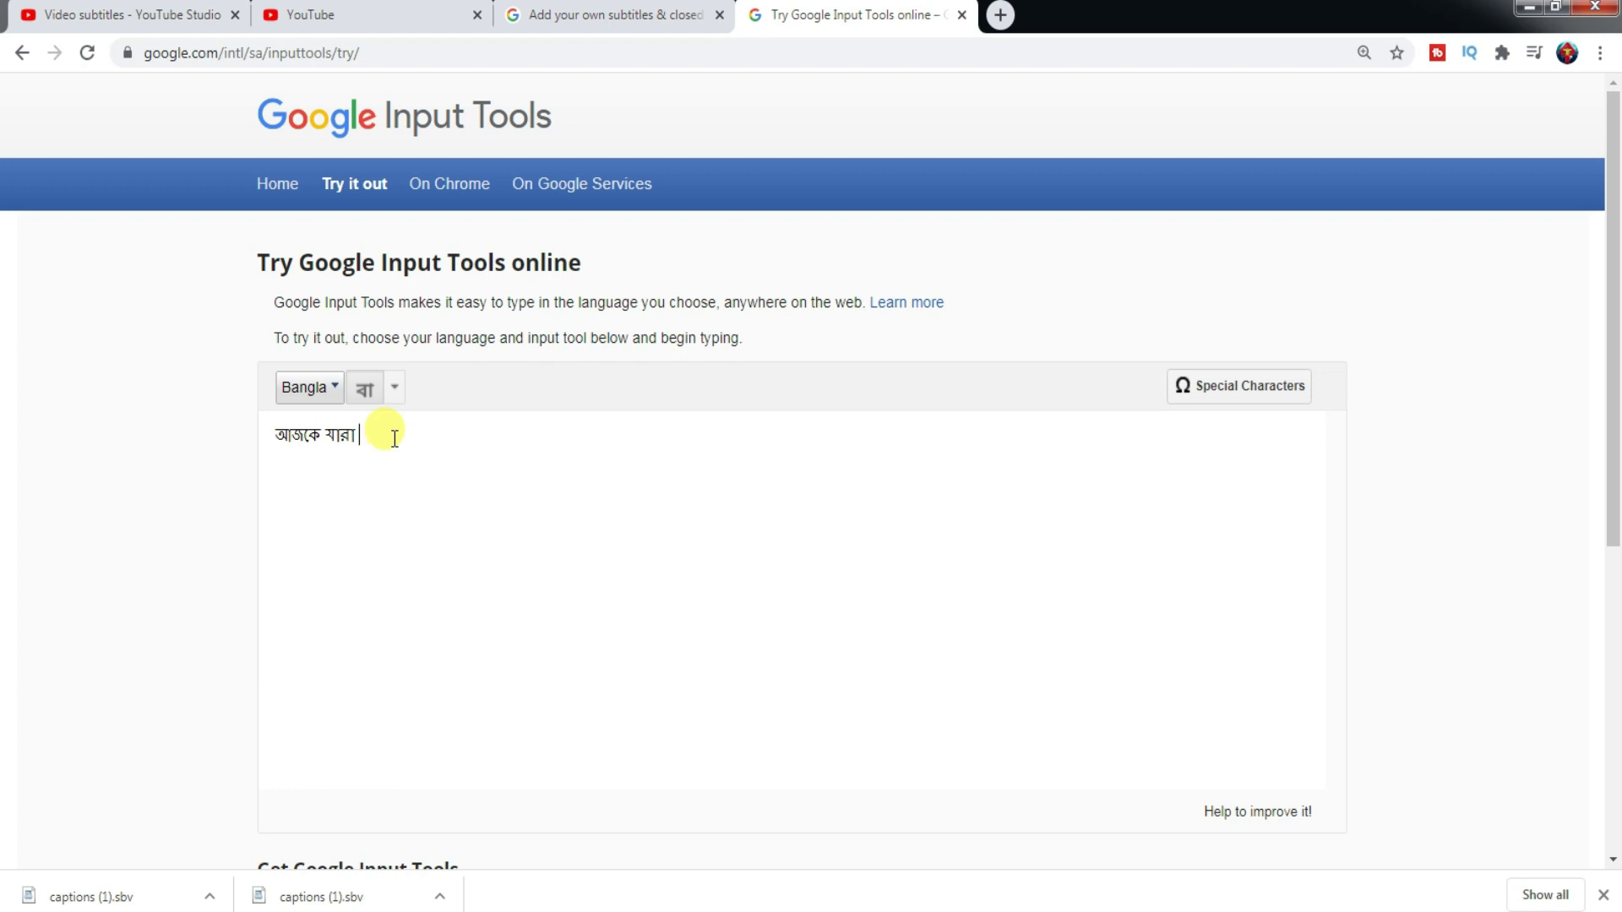
type("comn")
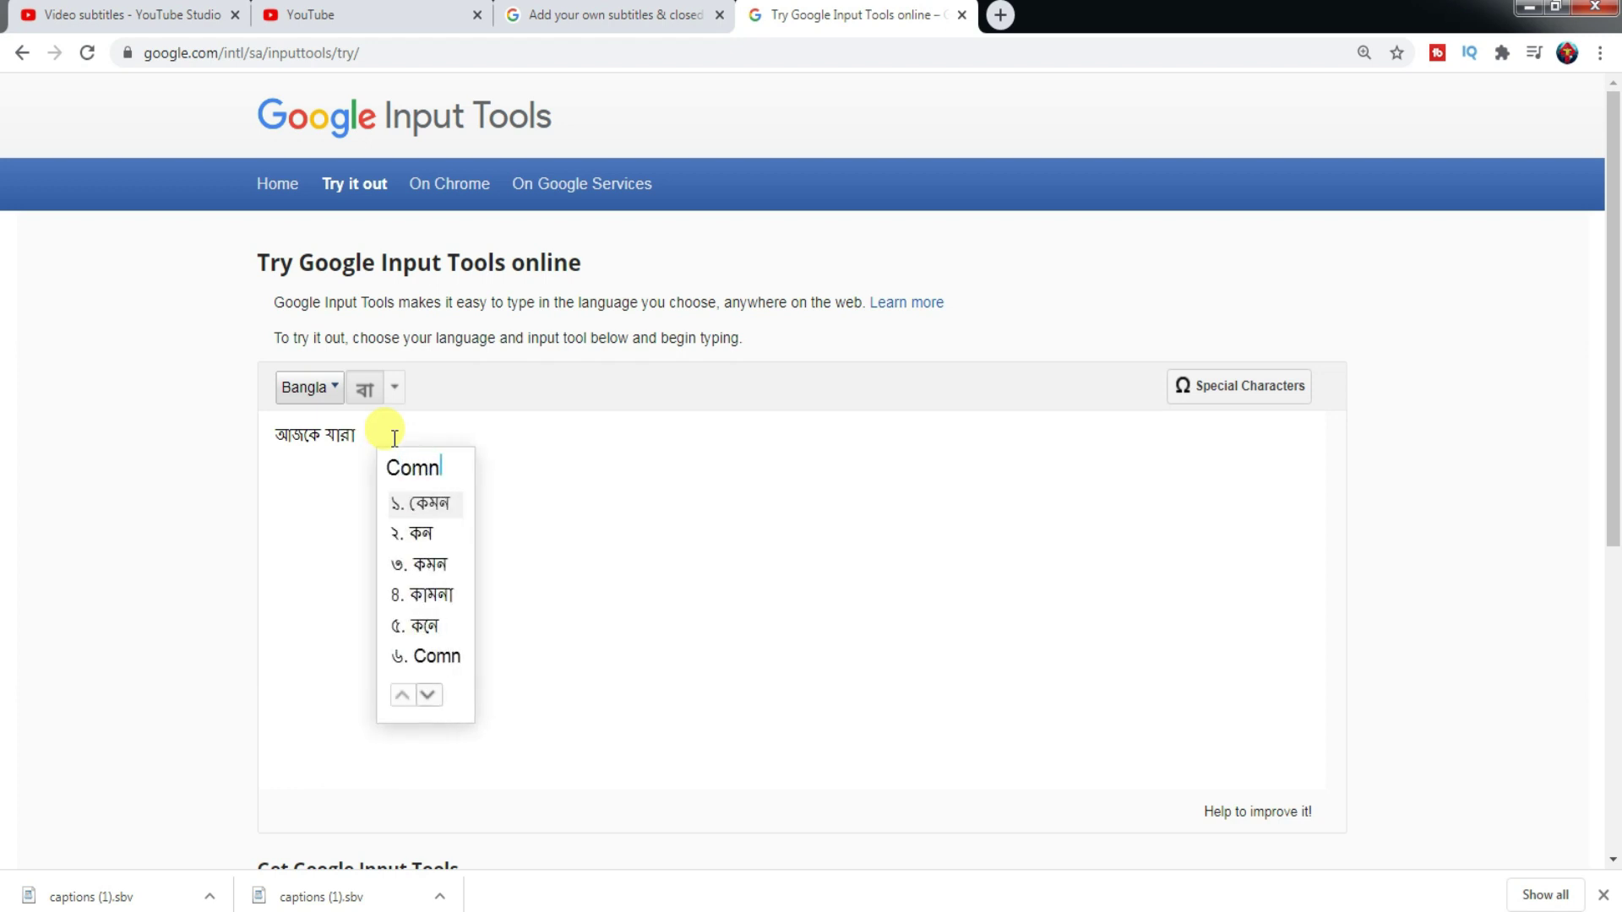
key("BackSpace")
type("bined")
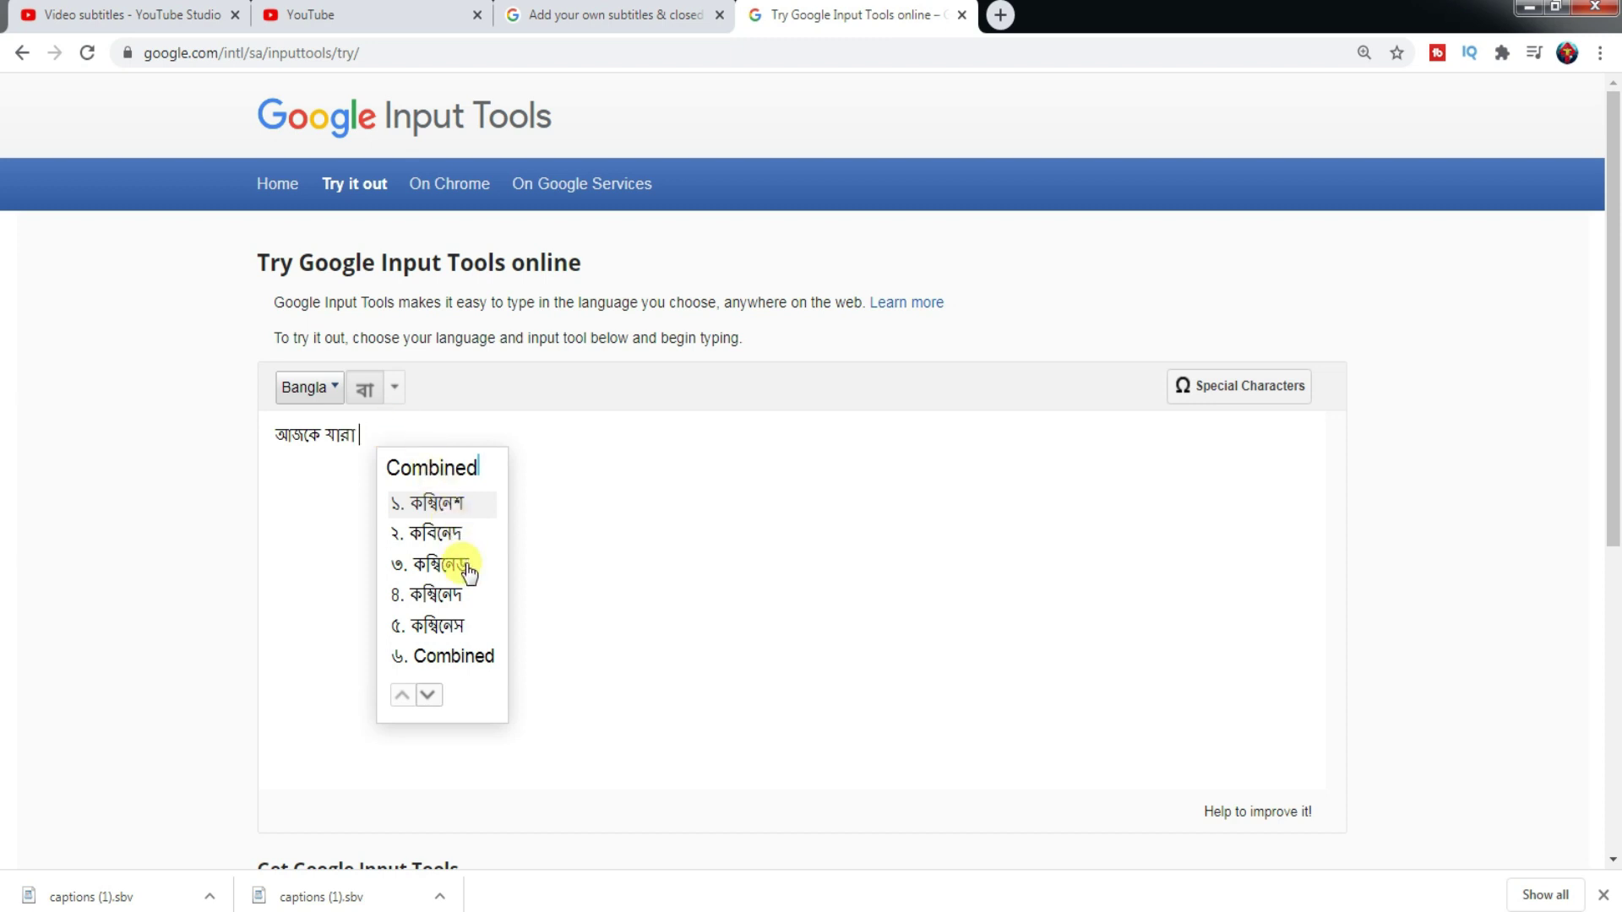
left_click(454, 659)
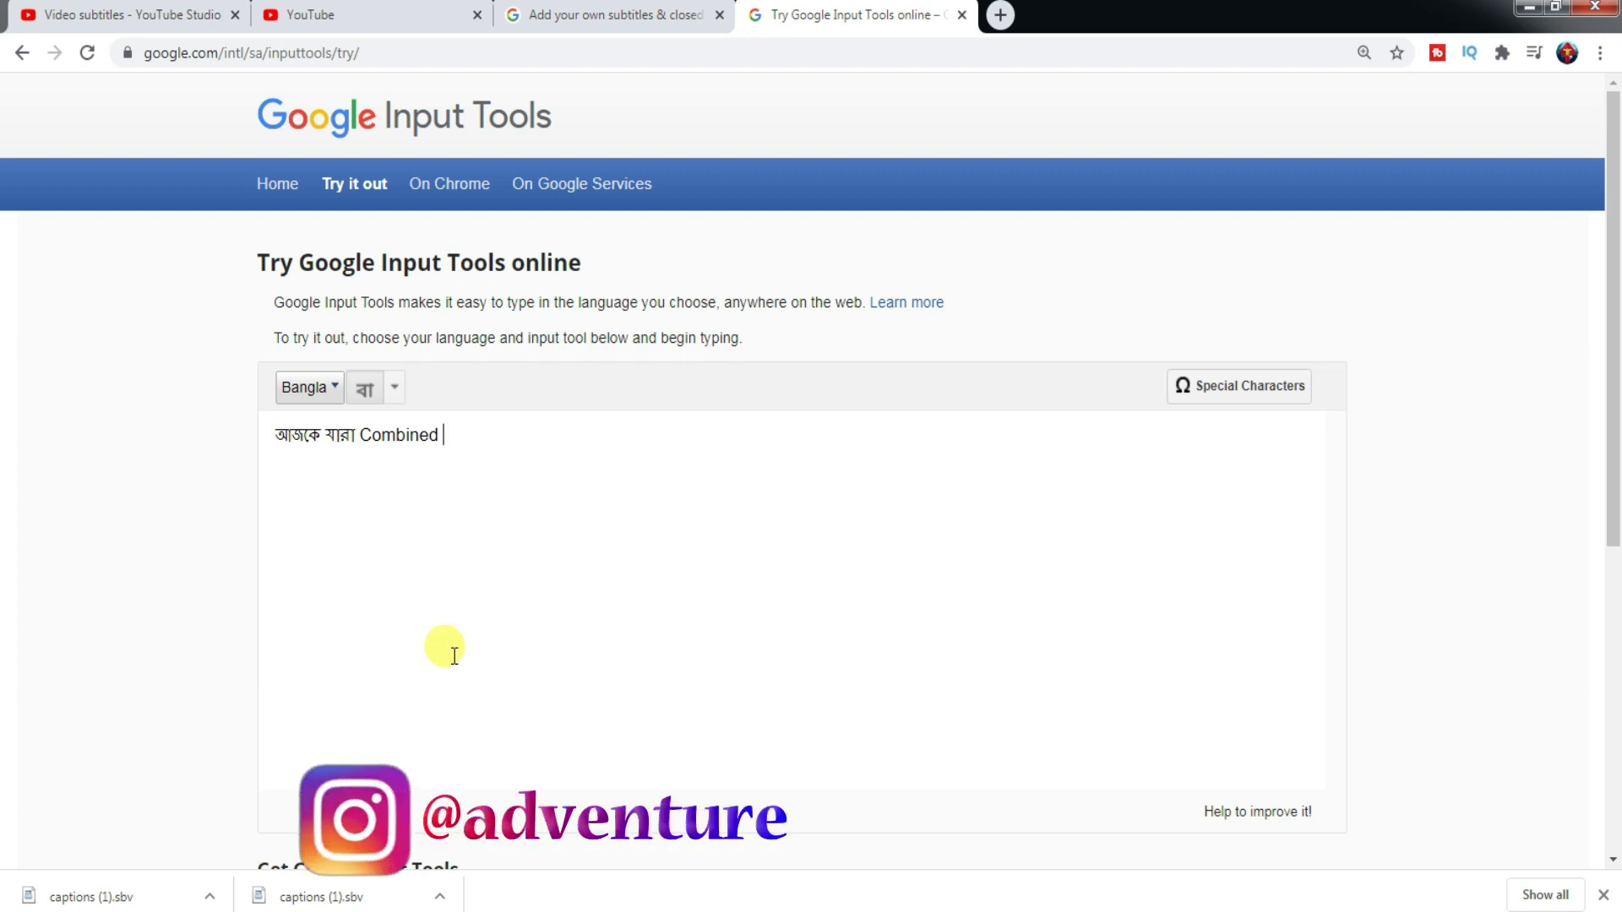
type("Higher")
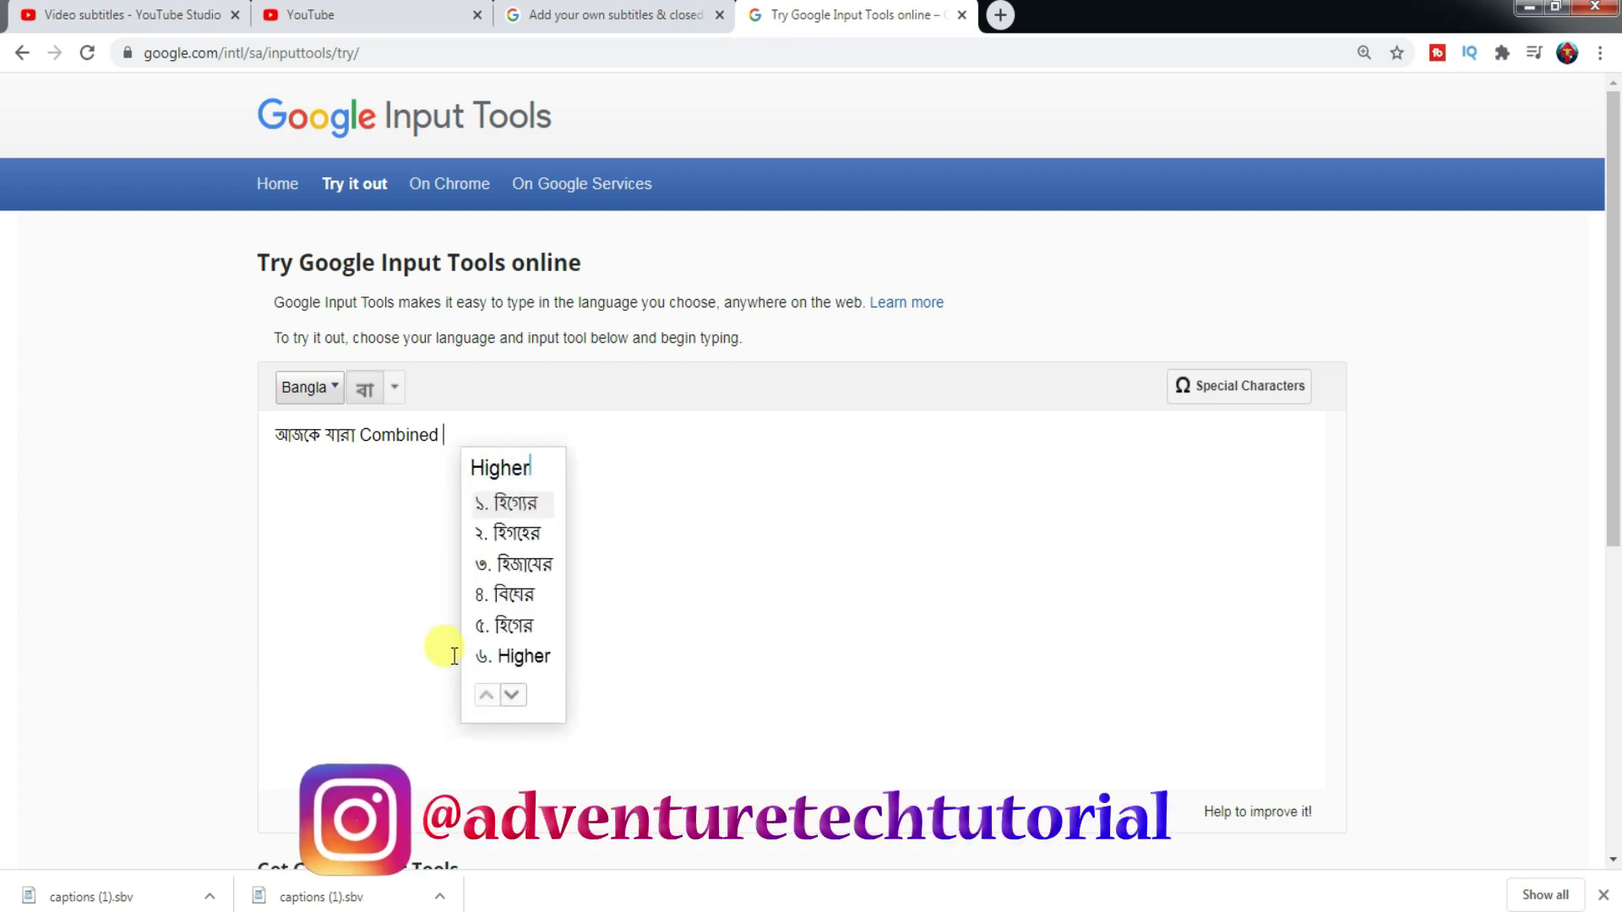
left_click(527, 659)
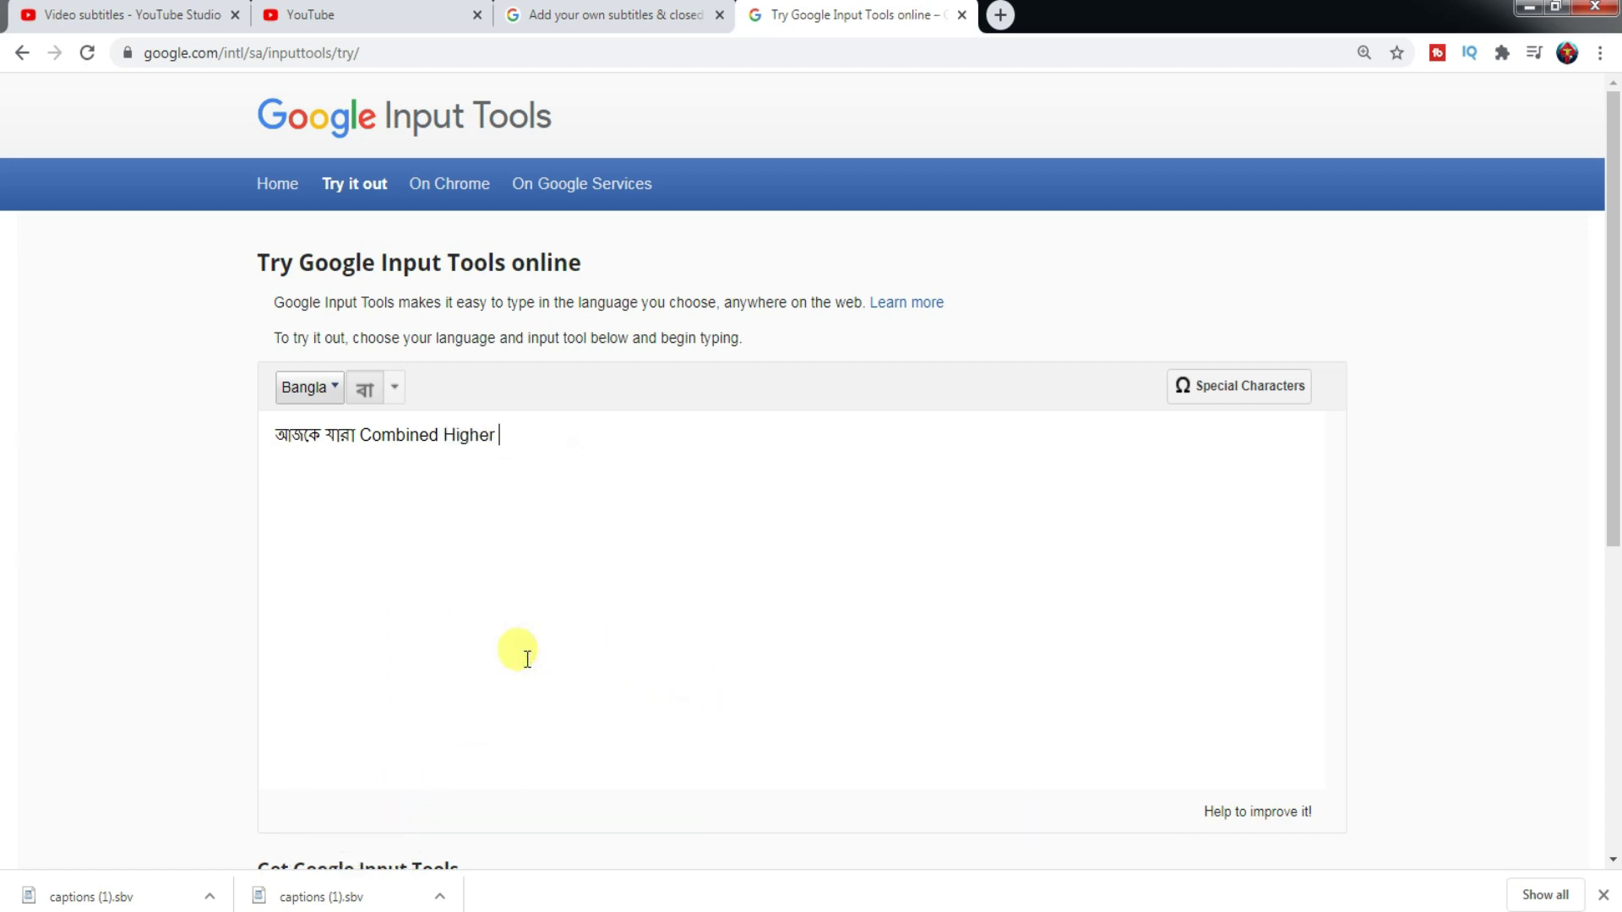
type("Seco")
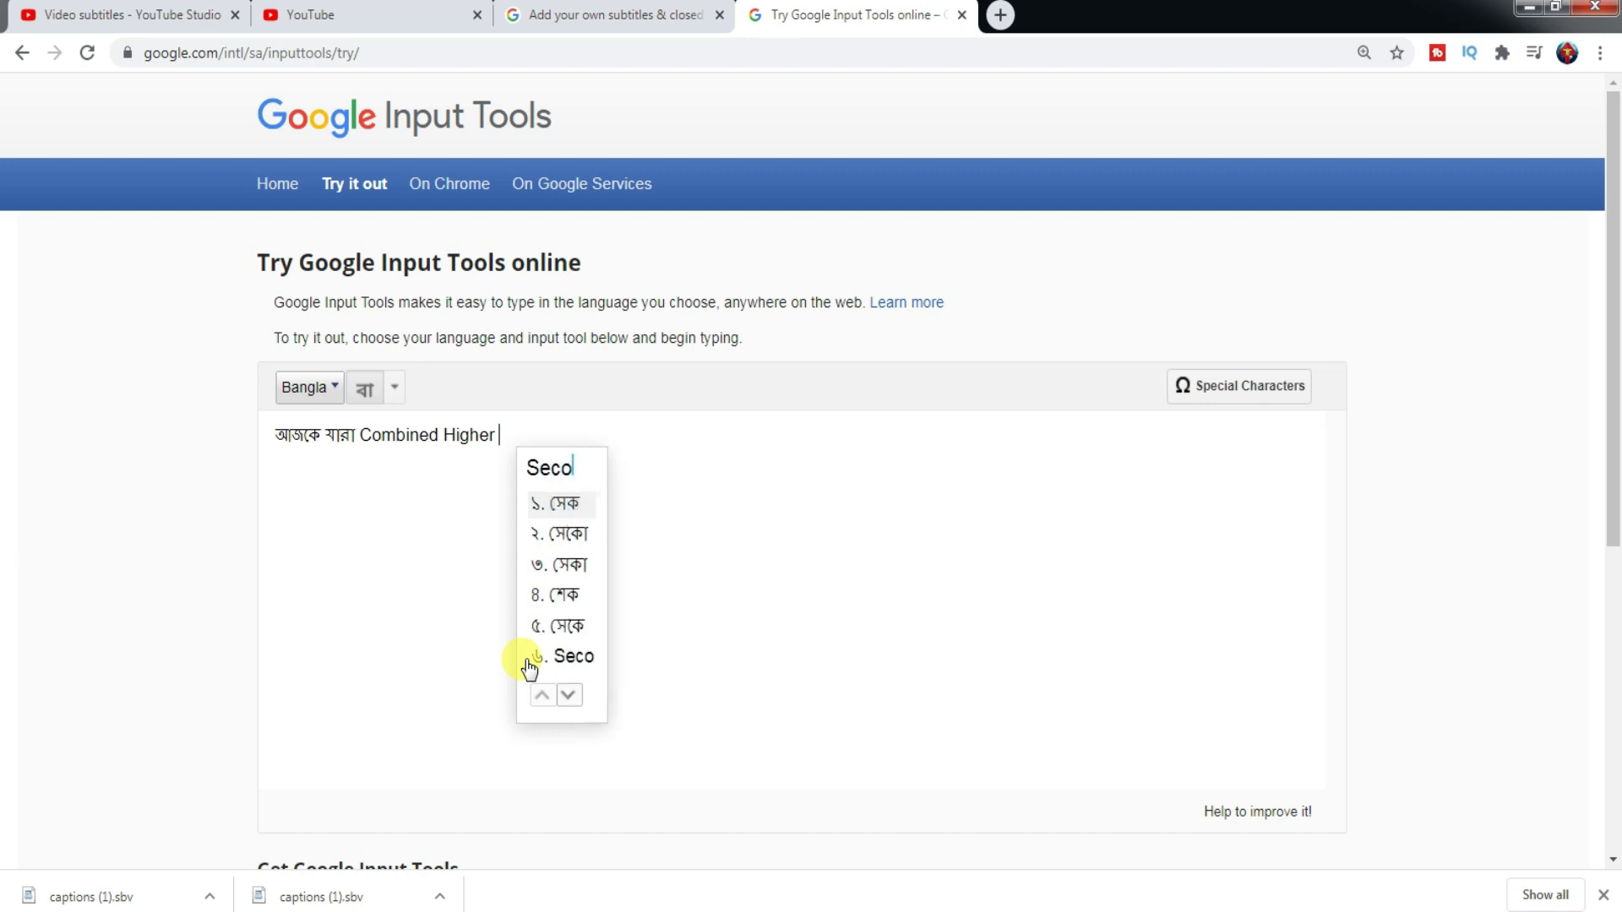
type("ndary")
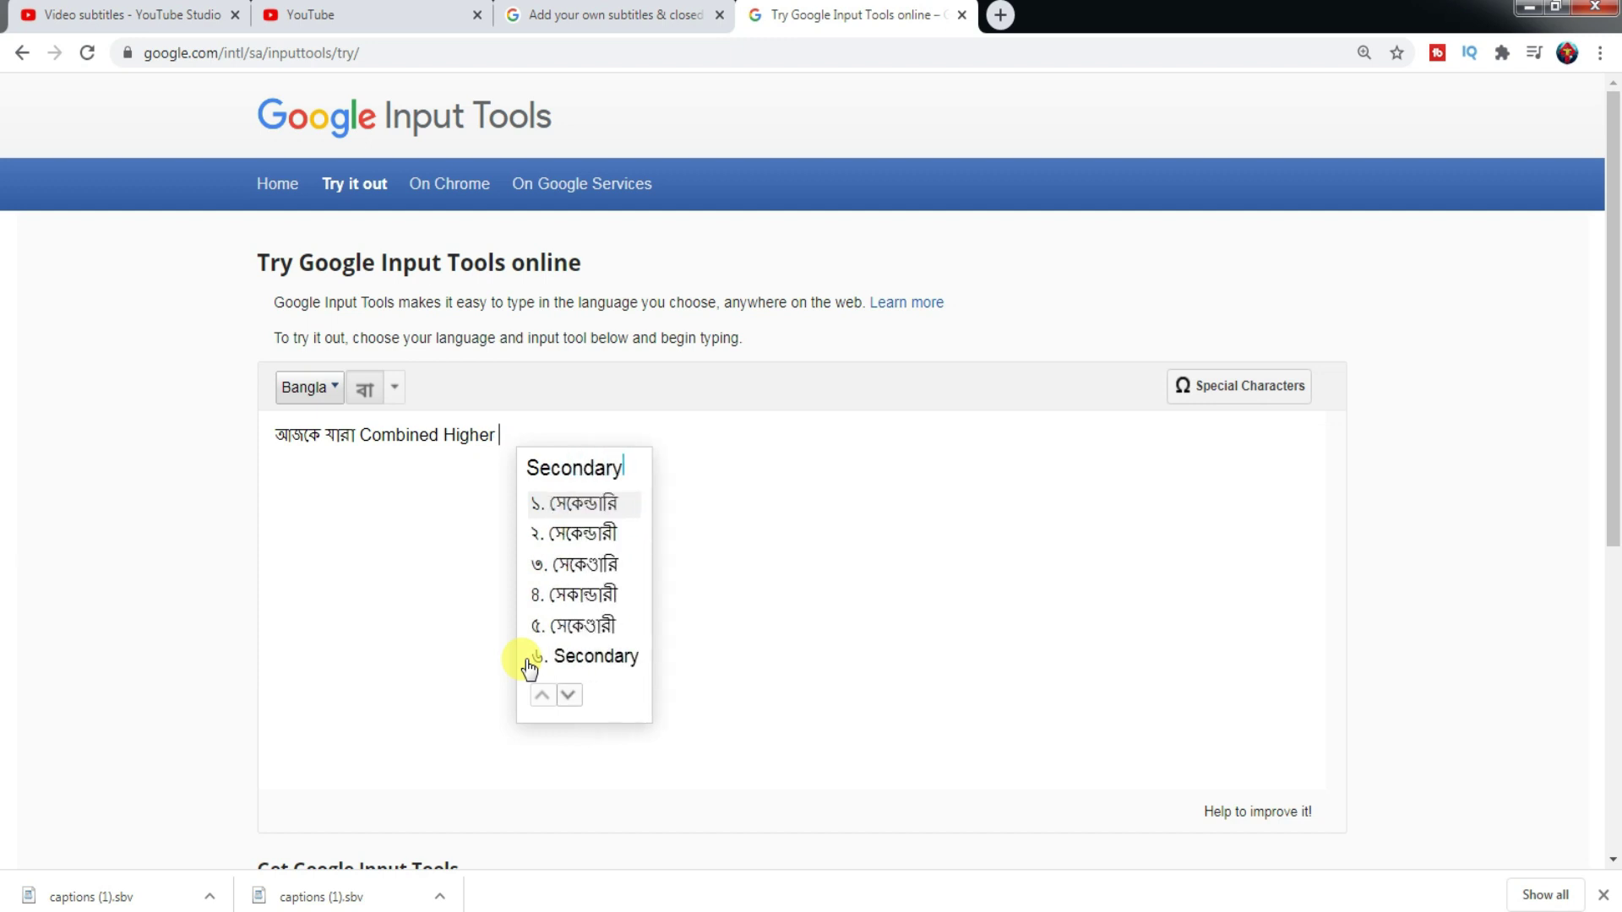
left_click(590, 658)
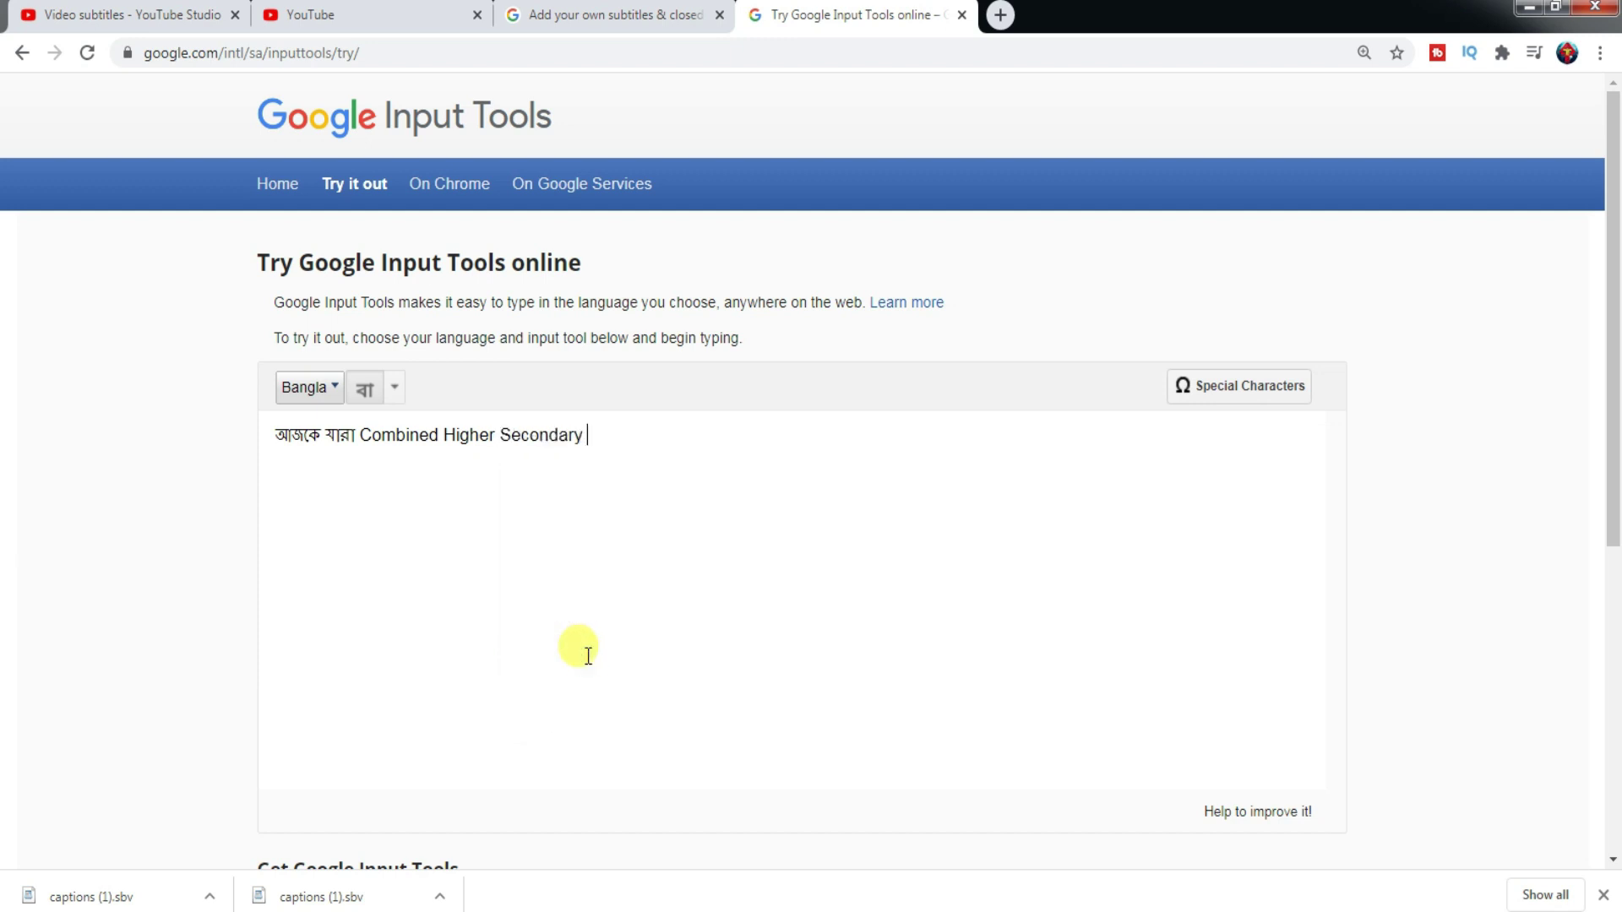
- Continue with 'Level Form Fill up' kept in English
type("Level")
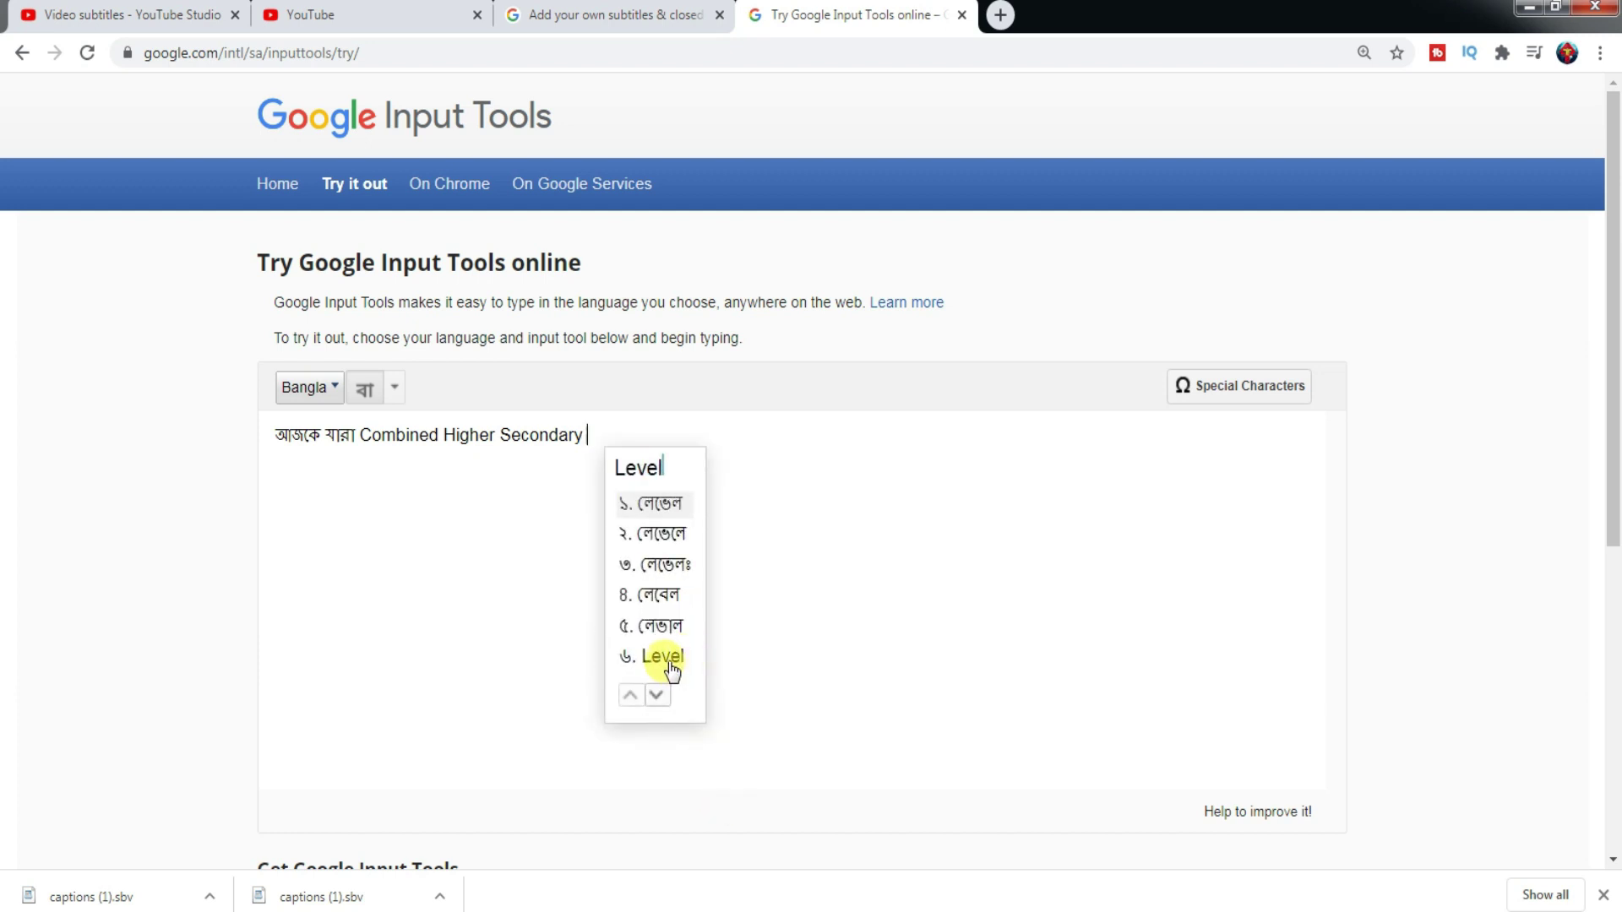
left_click(667, 661)
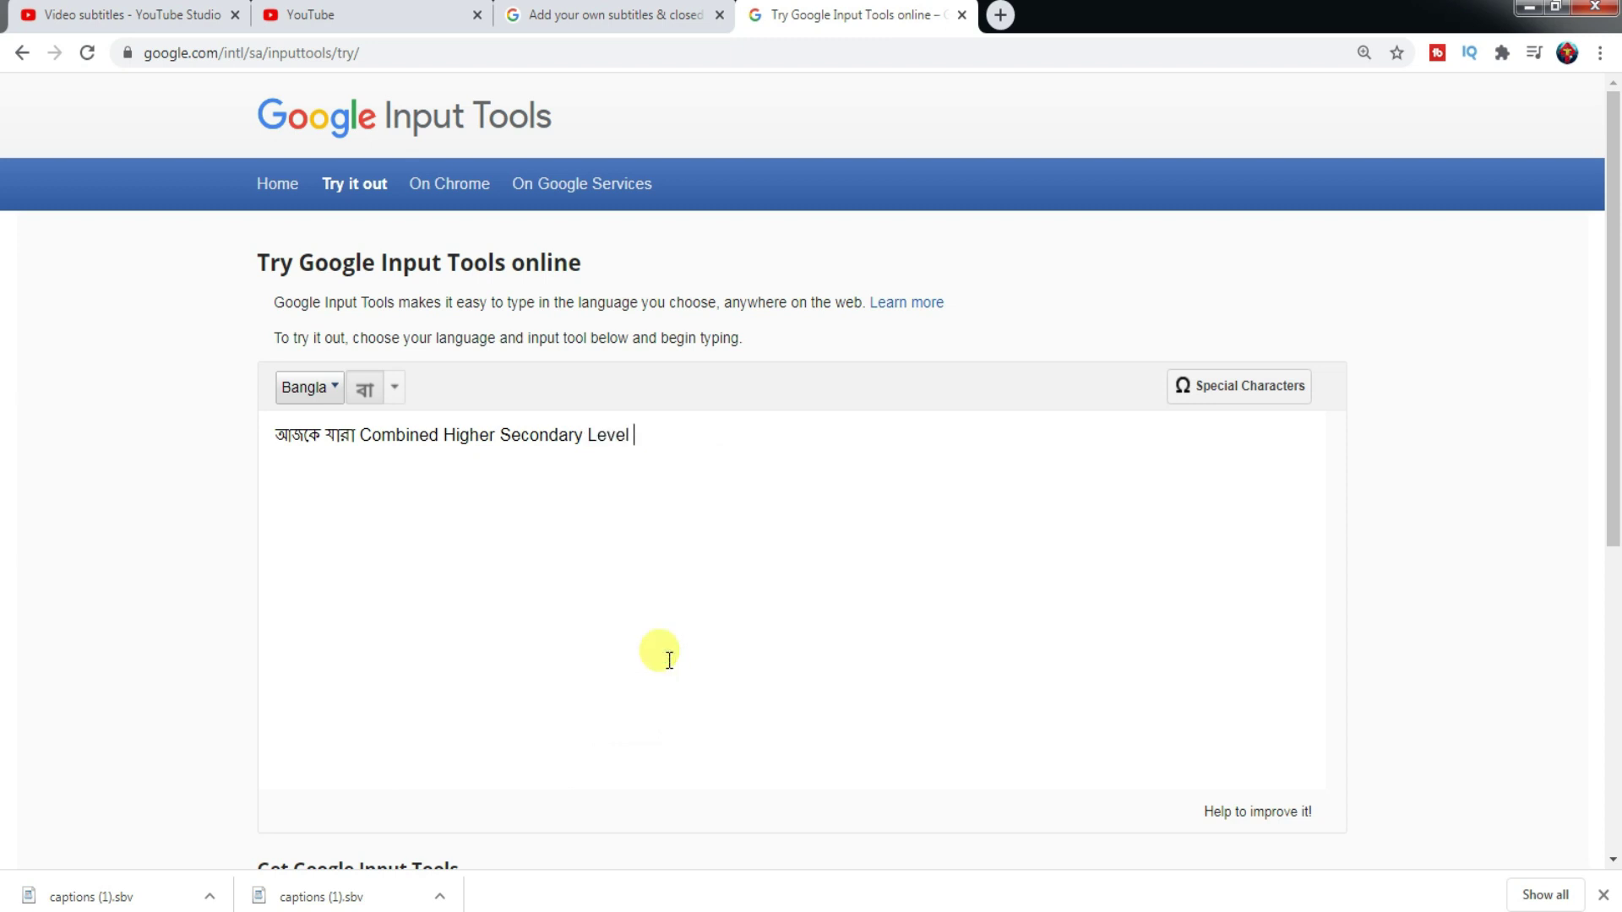
type("Form")
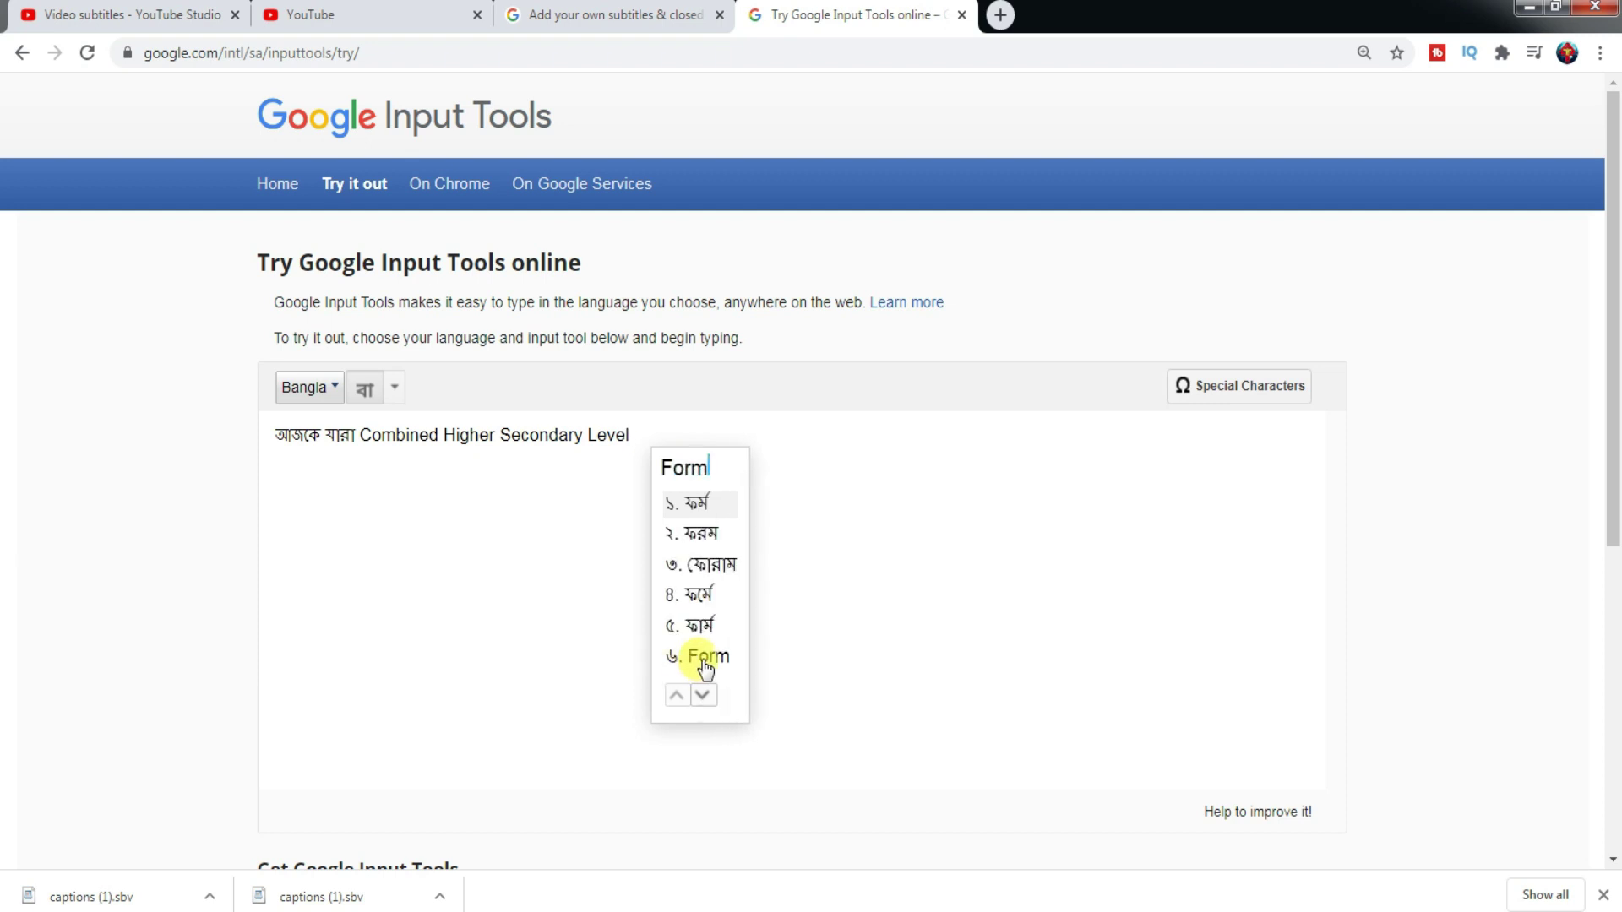
left_click(700, 661)
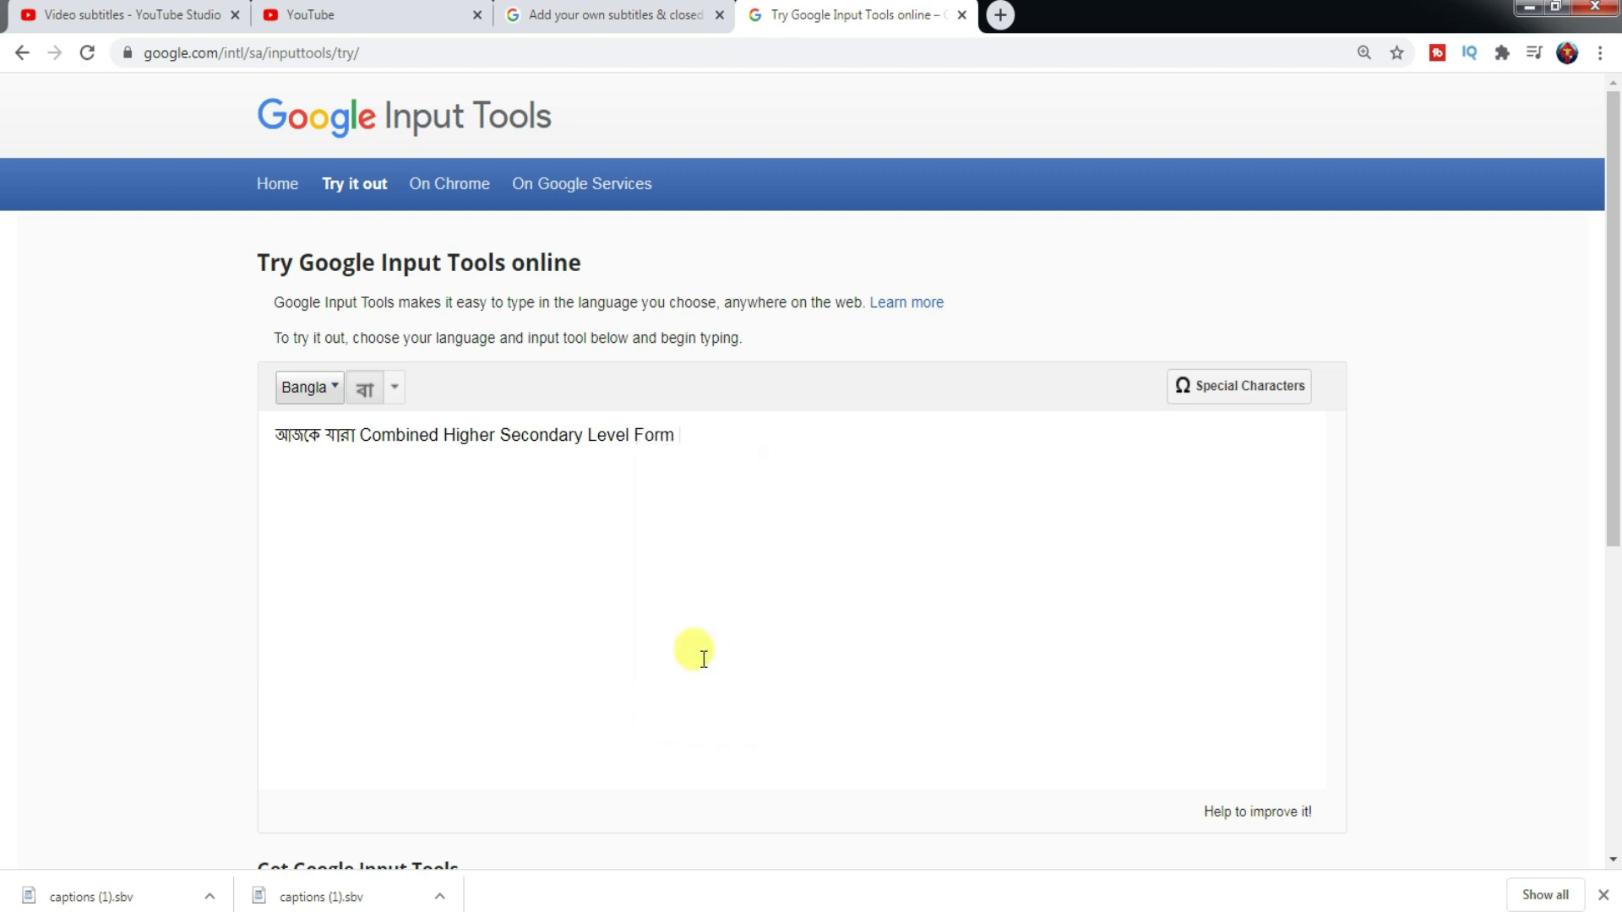
type("Fill")
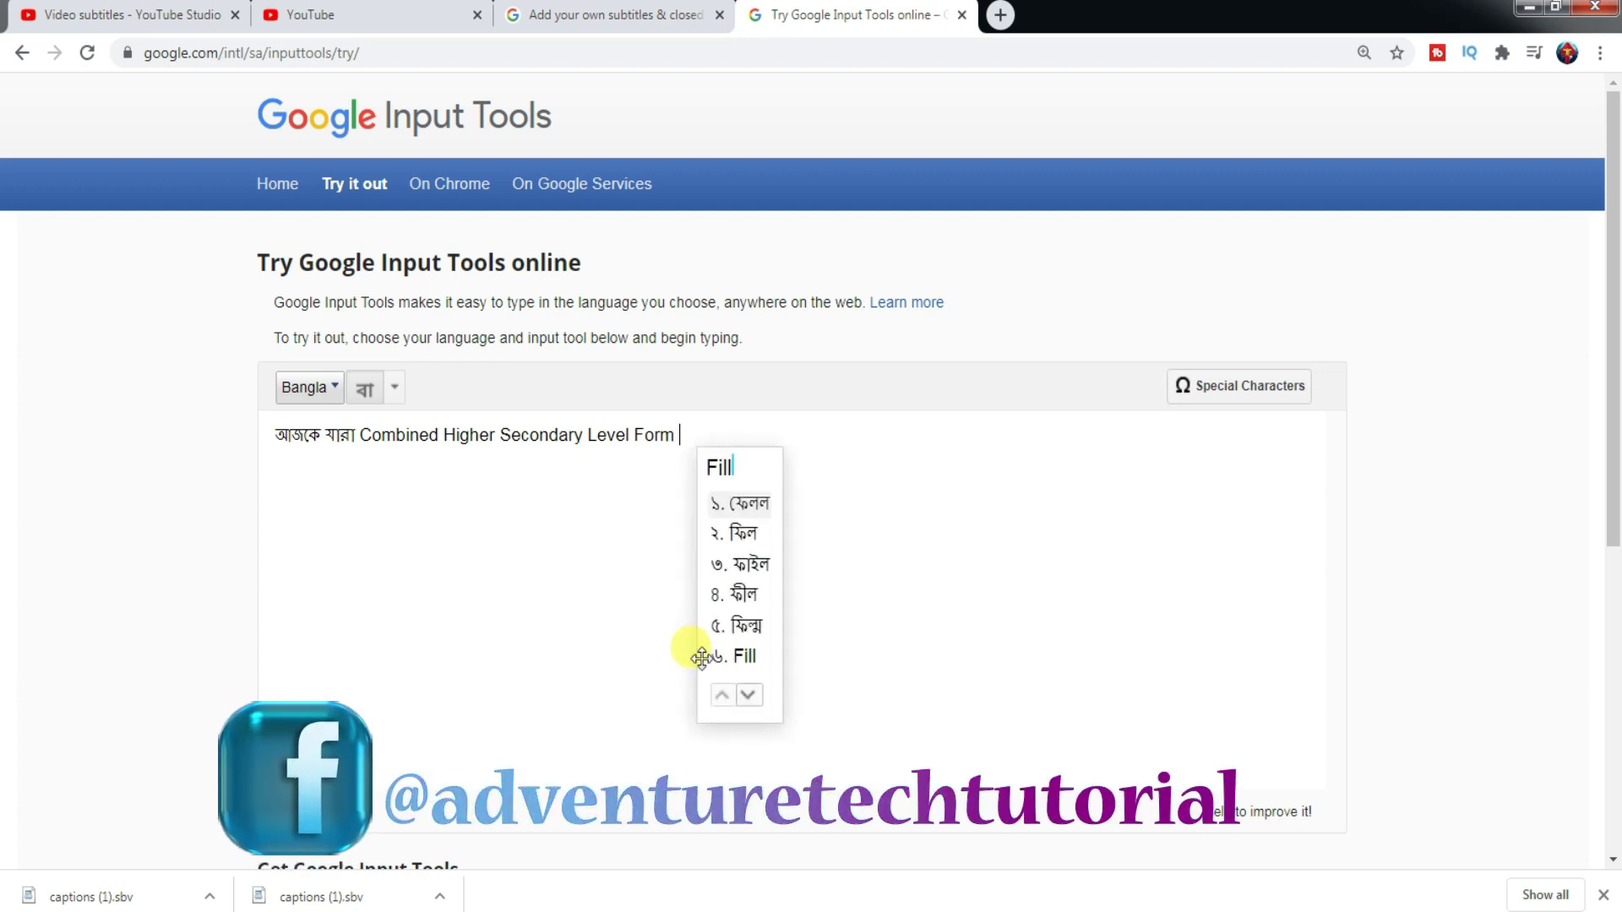
left_click(744, 658)
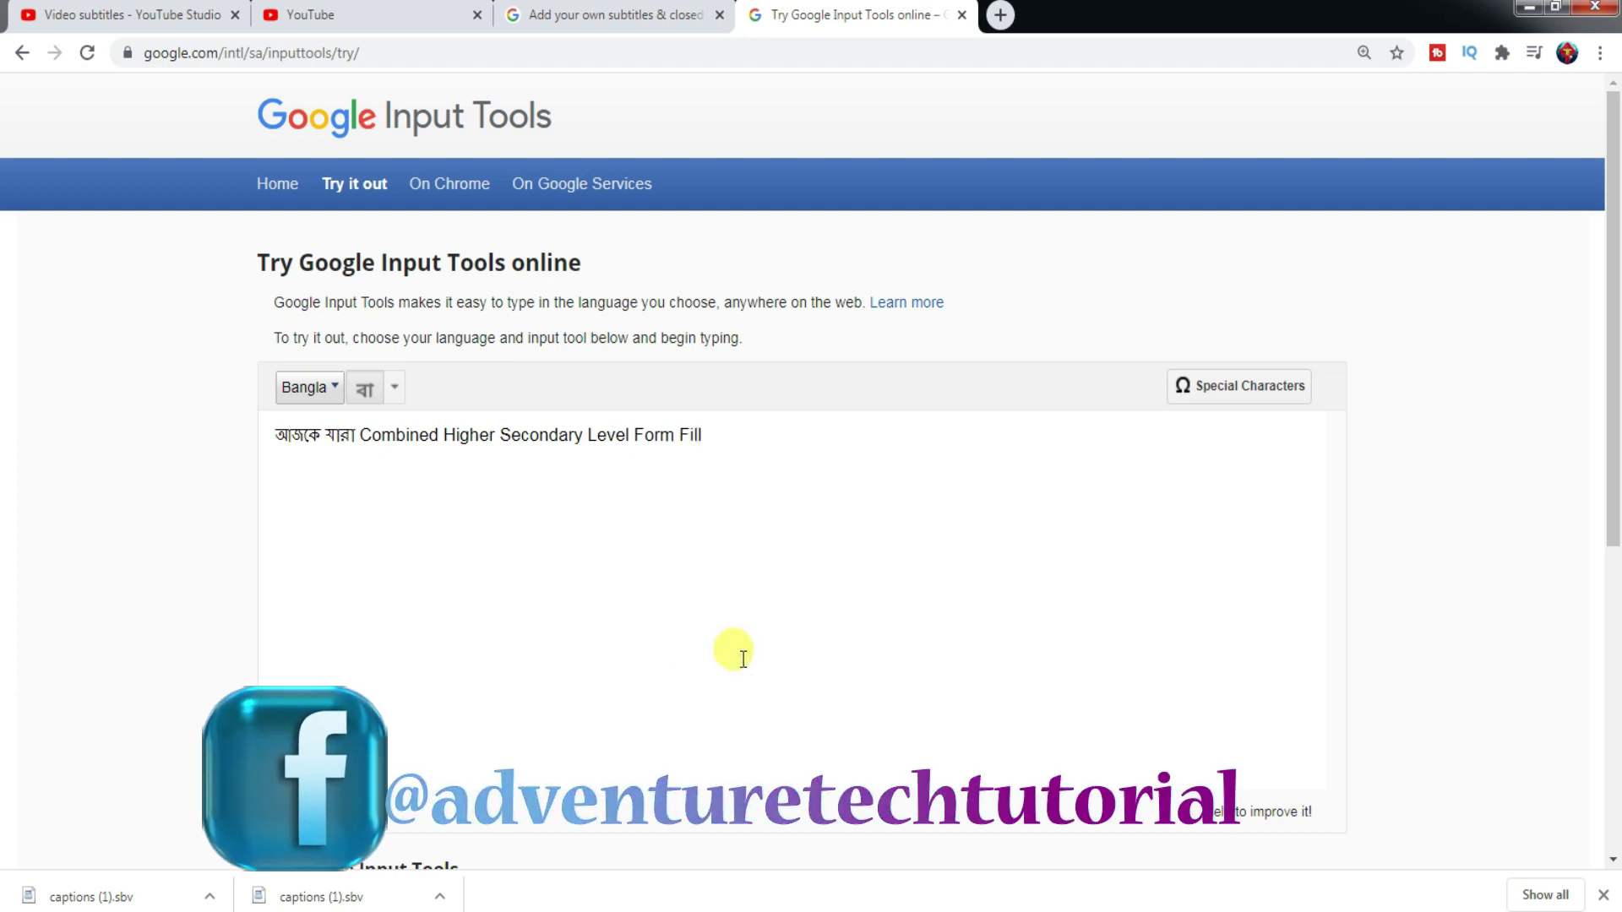
type("up")
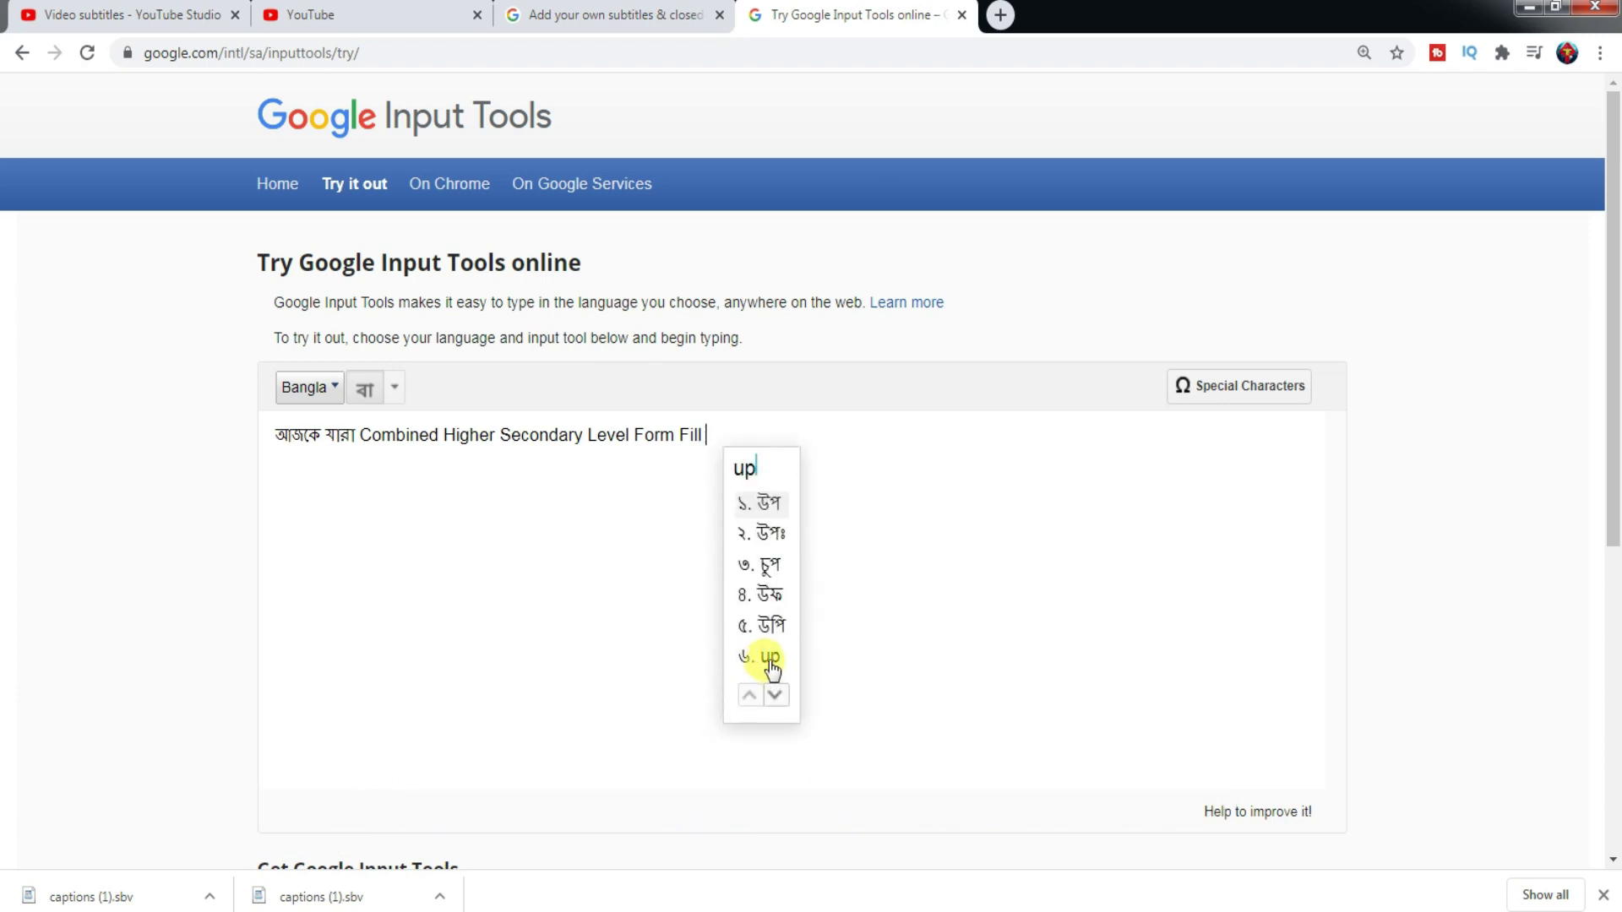
left_click(765, 663)
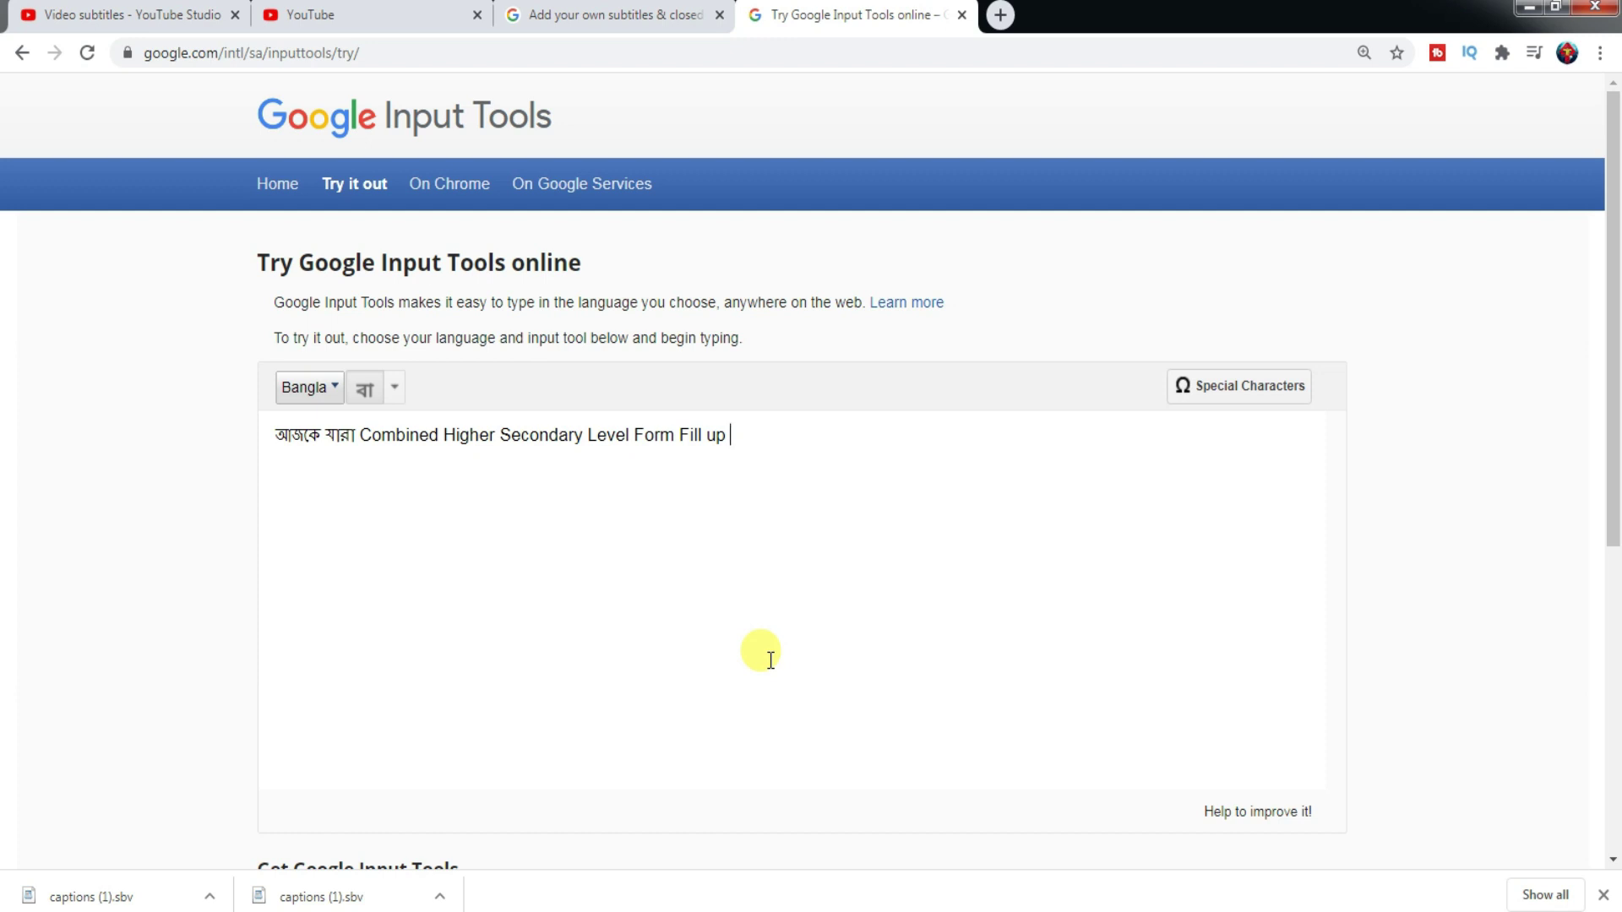
- End the sentence with করতে যাচ্ছেন typed as 'karte' and 'jachhen'
type("karte")
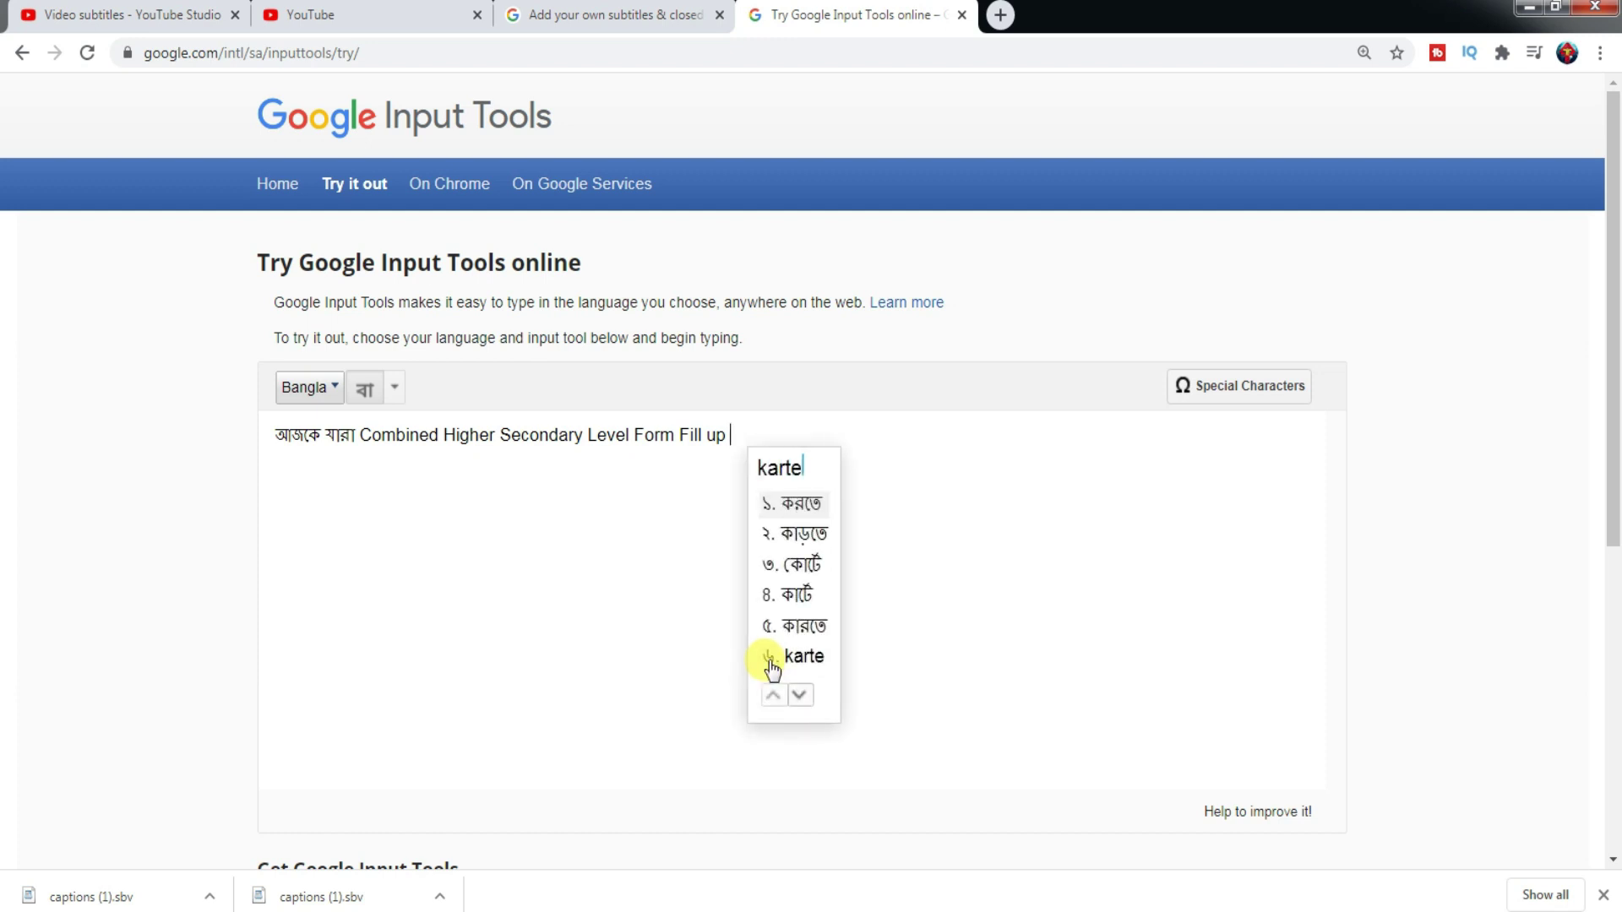
key("space")
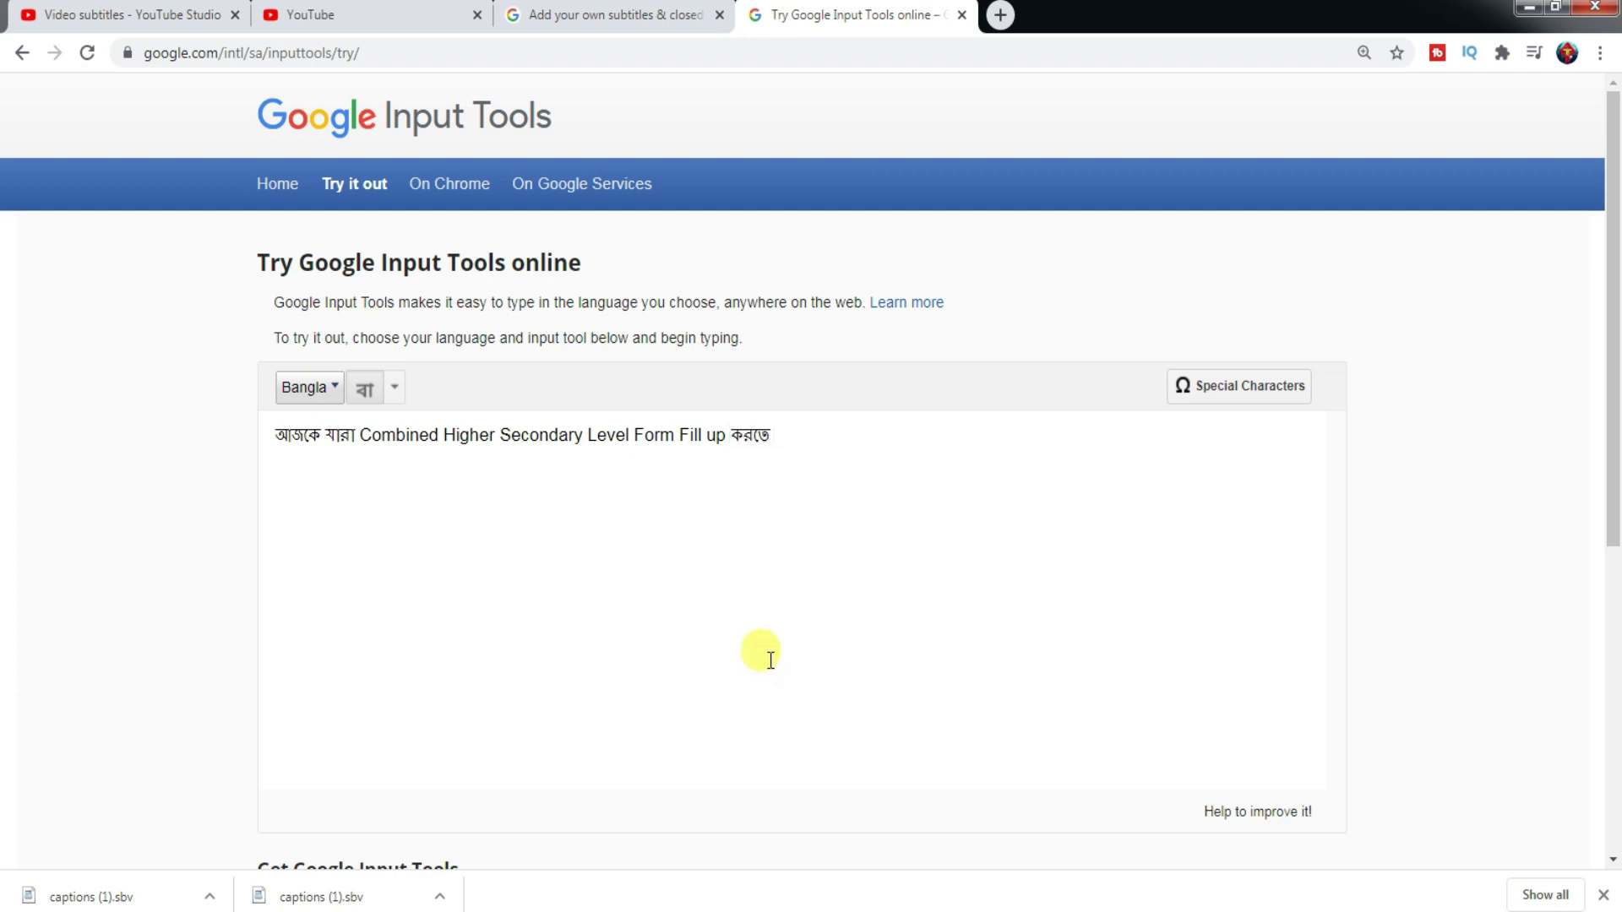
type("ja")
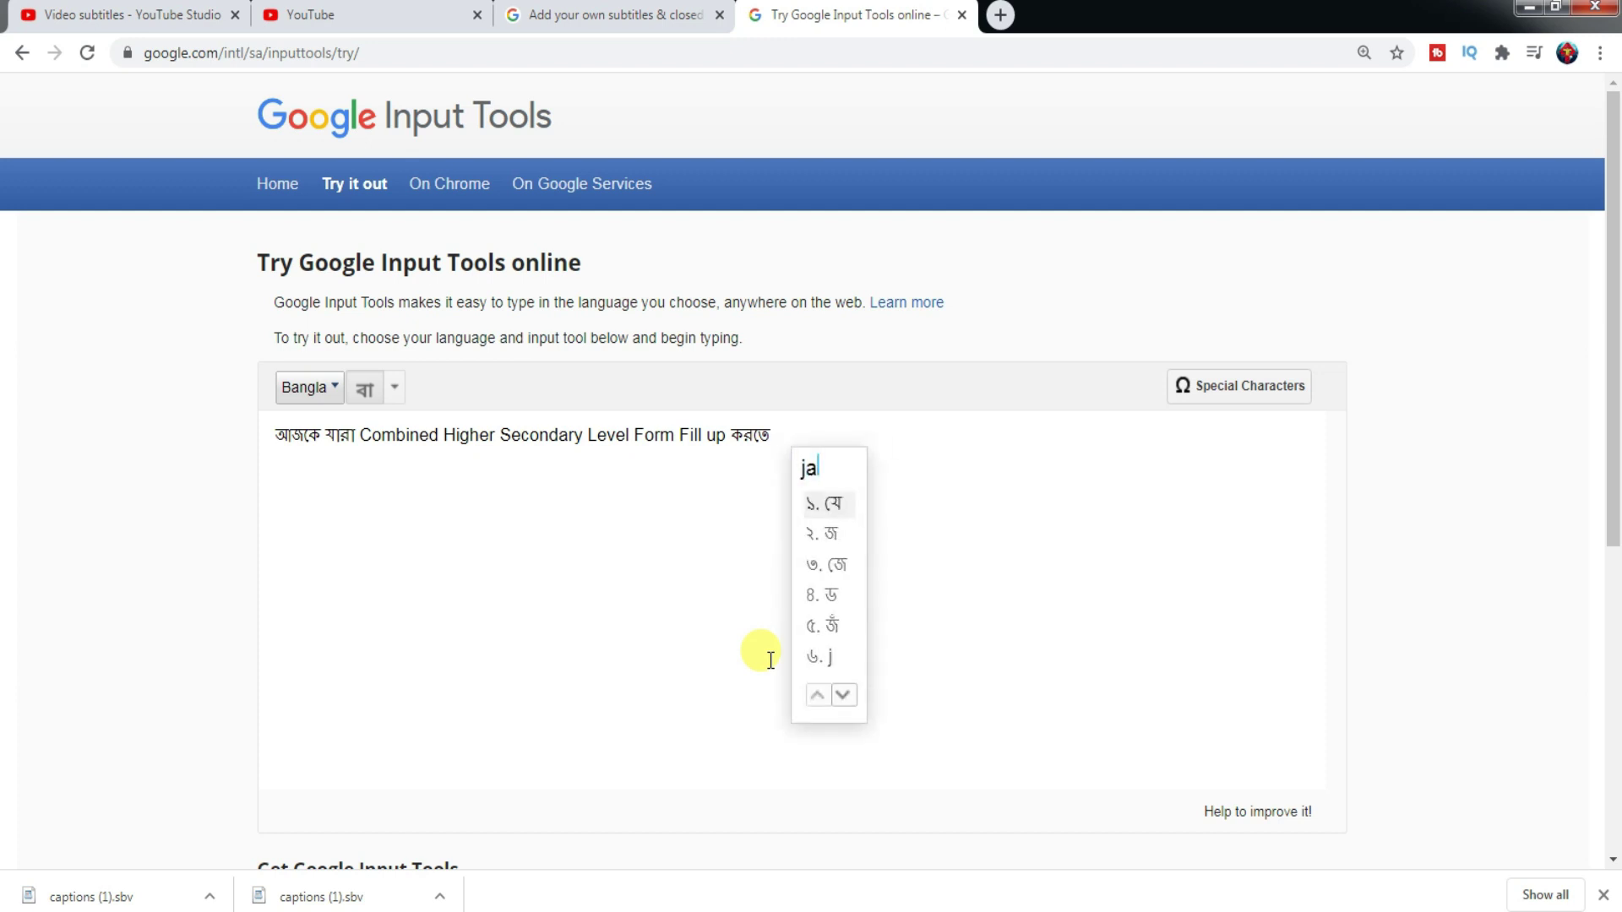
type("chhe")
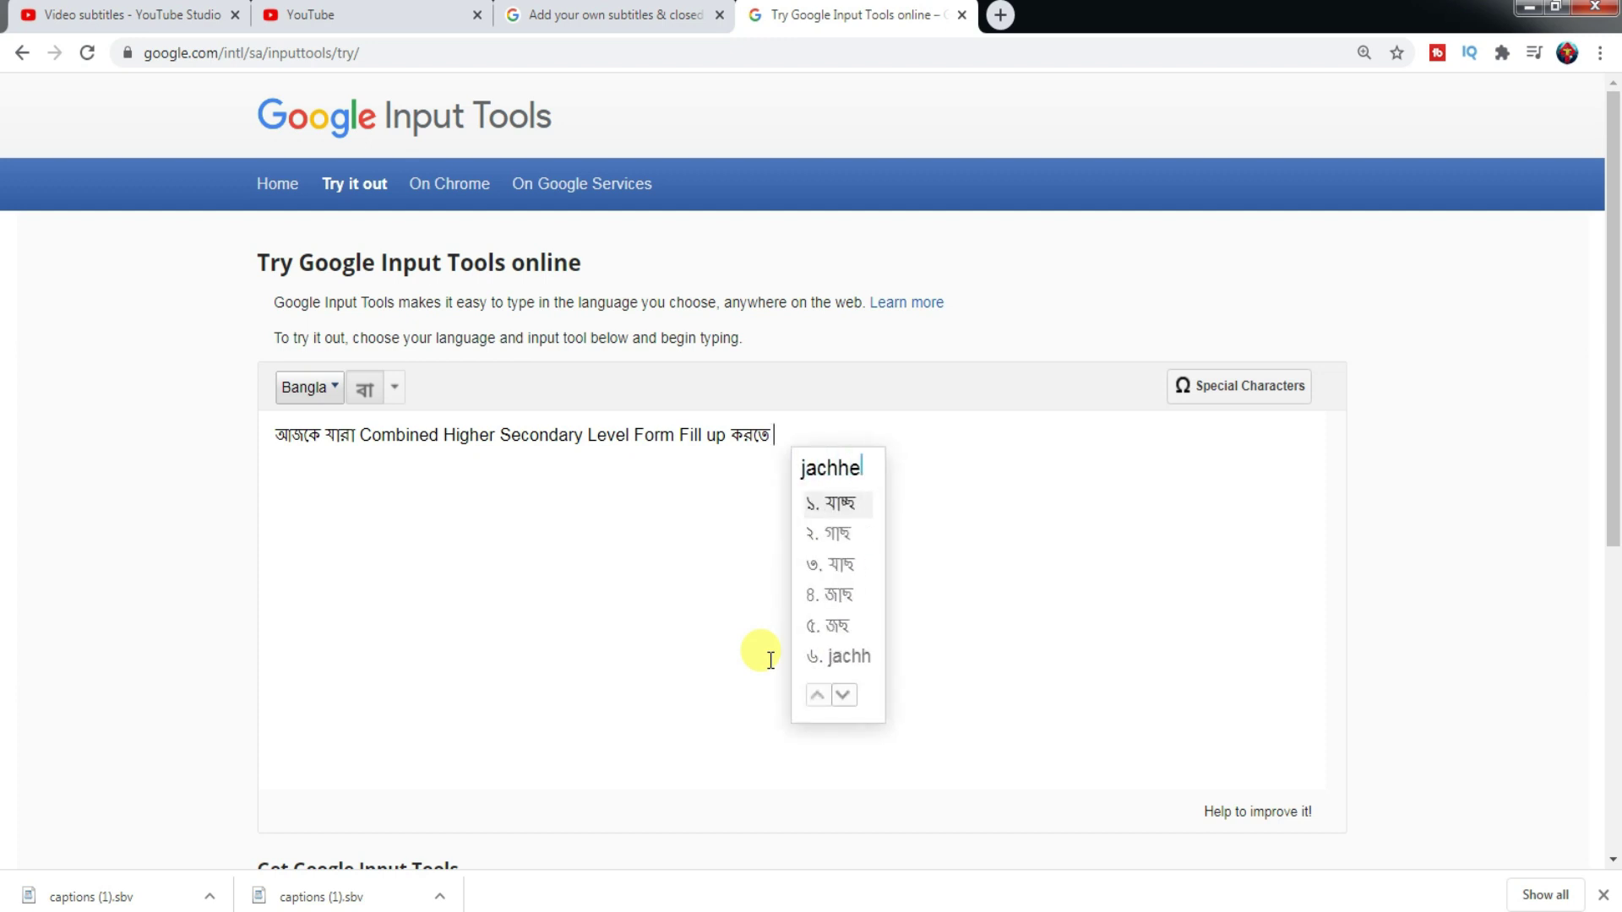
type("n")
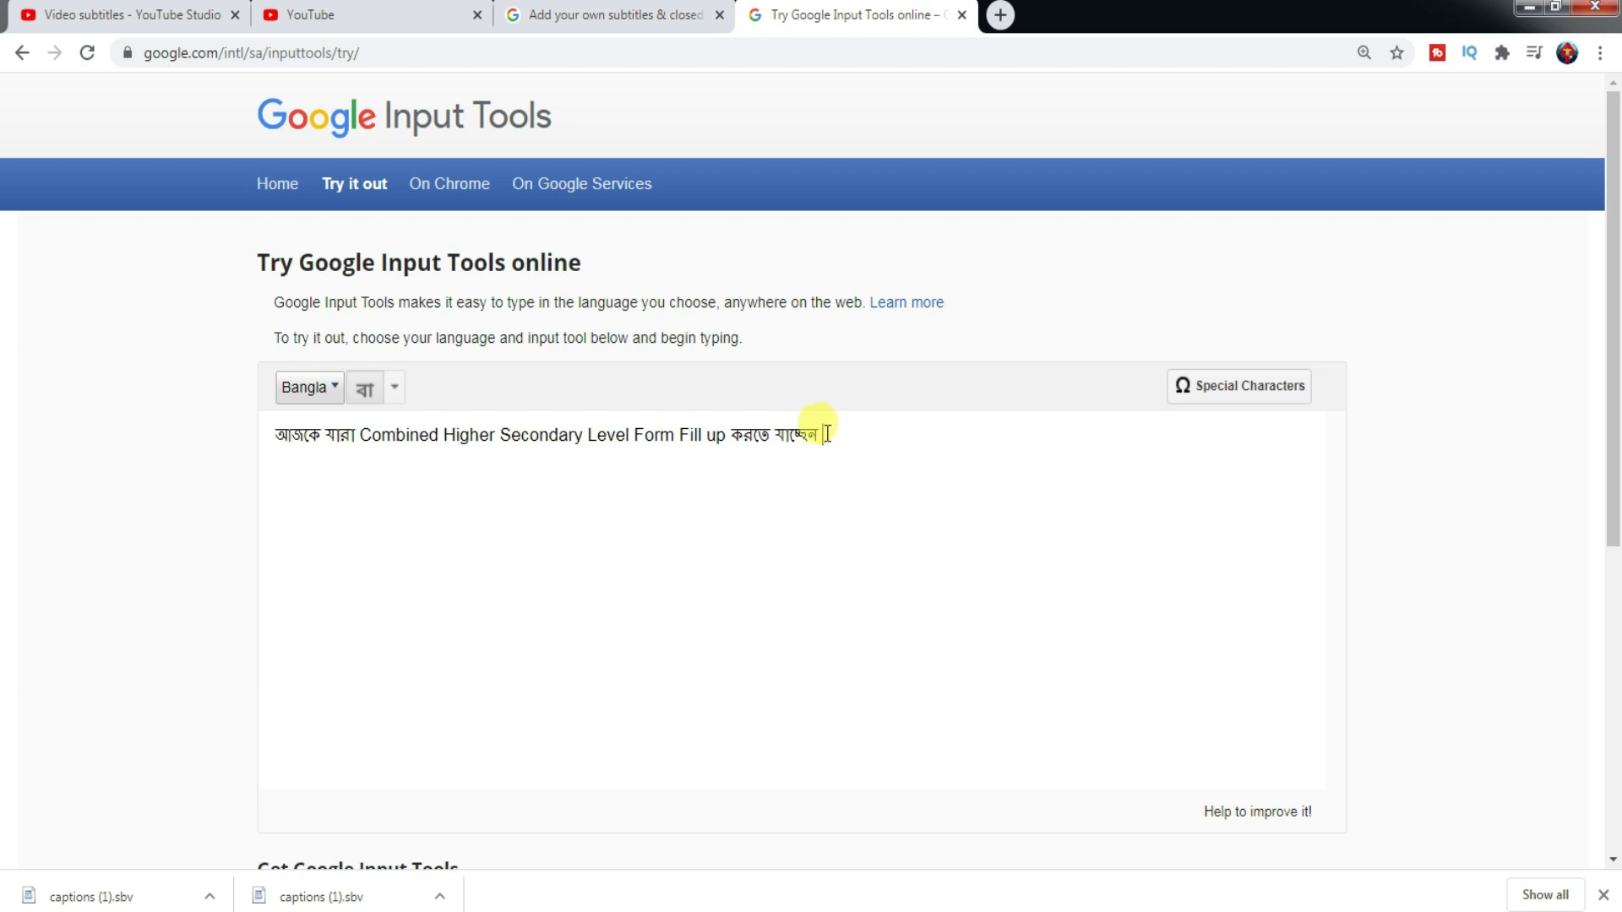
left_click(381, 17)
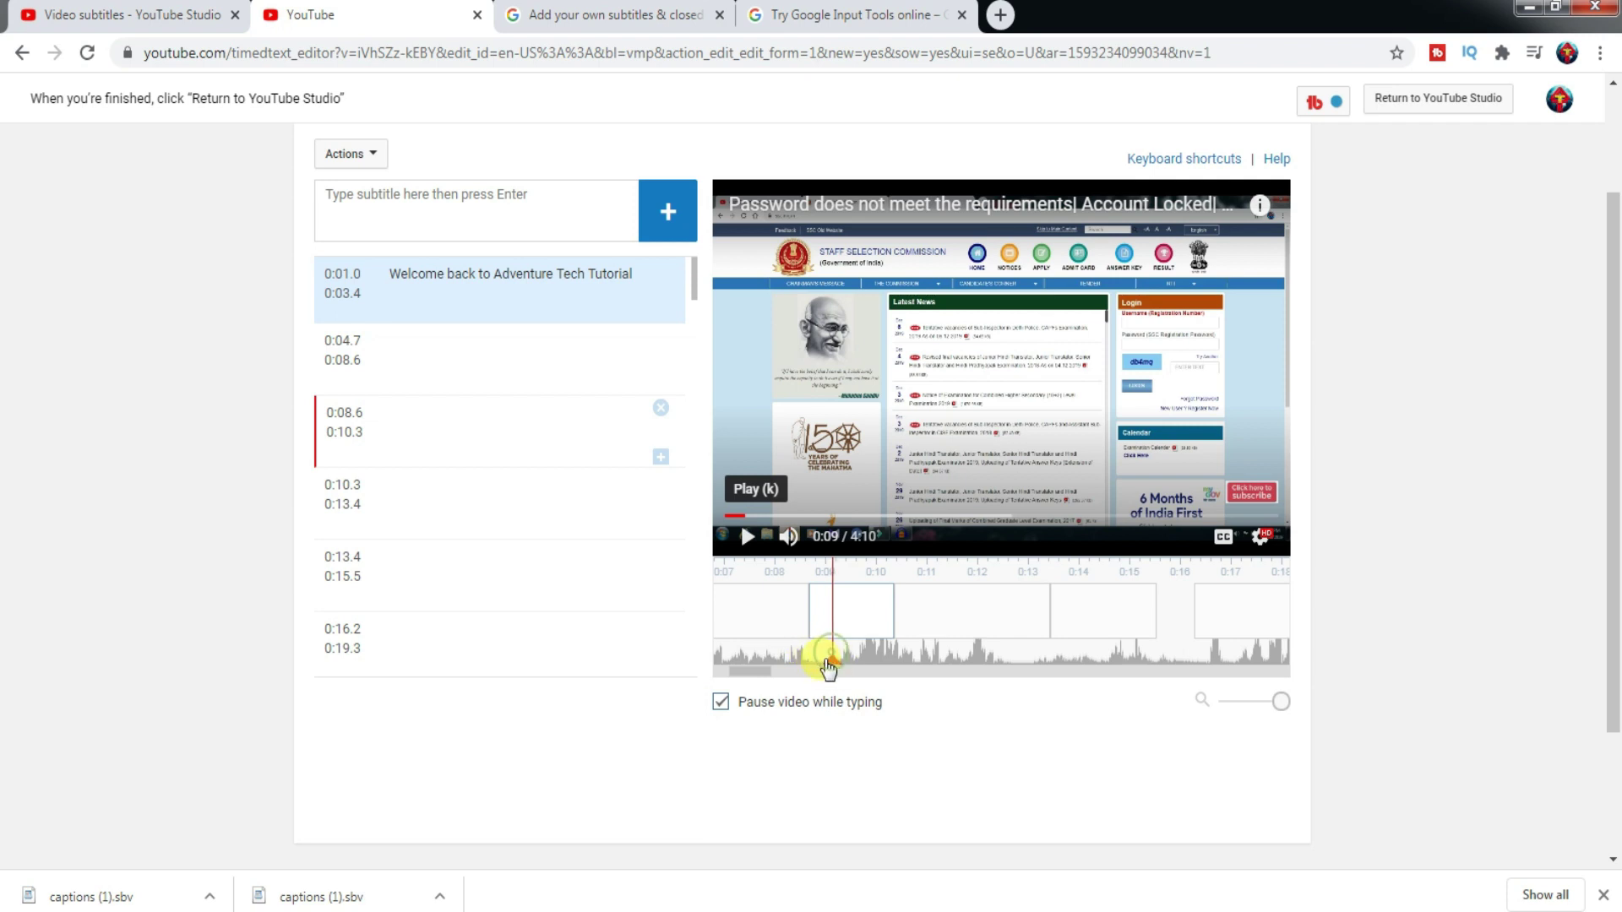
left_click_drag(826, 659, 925, 661)
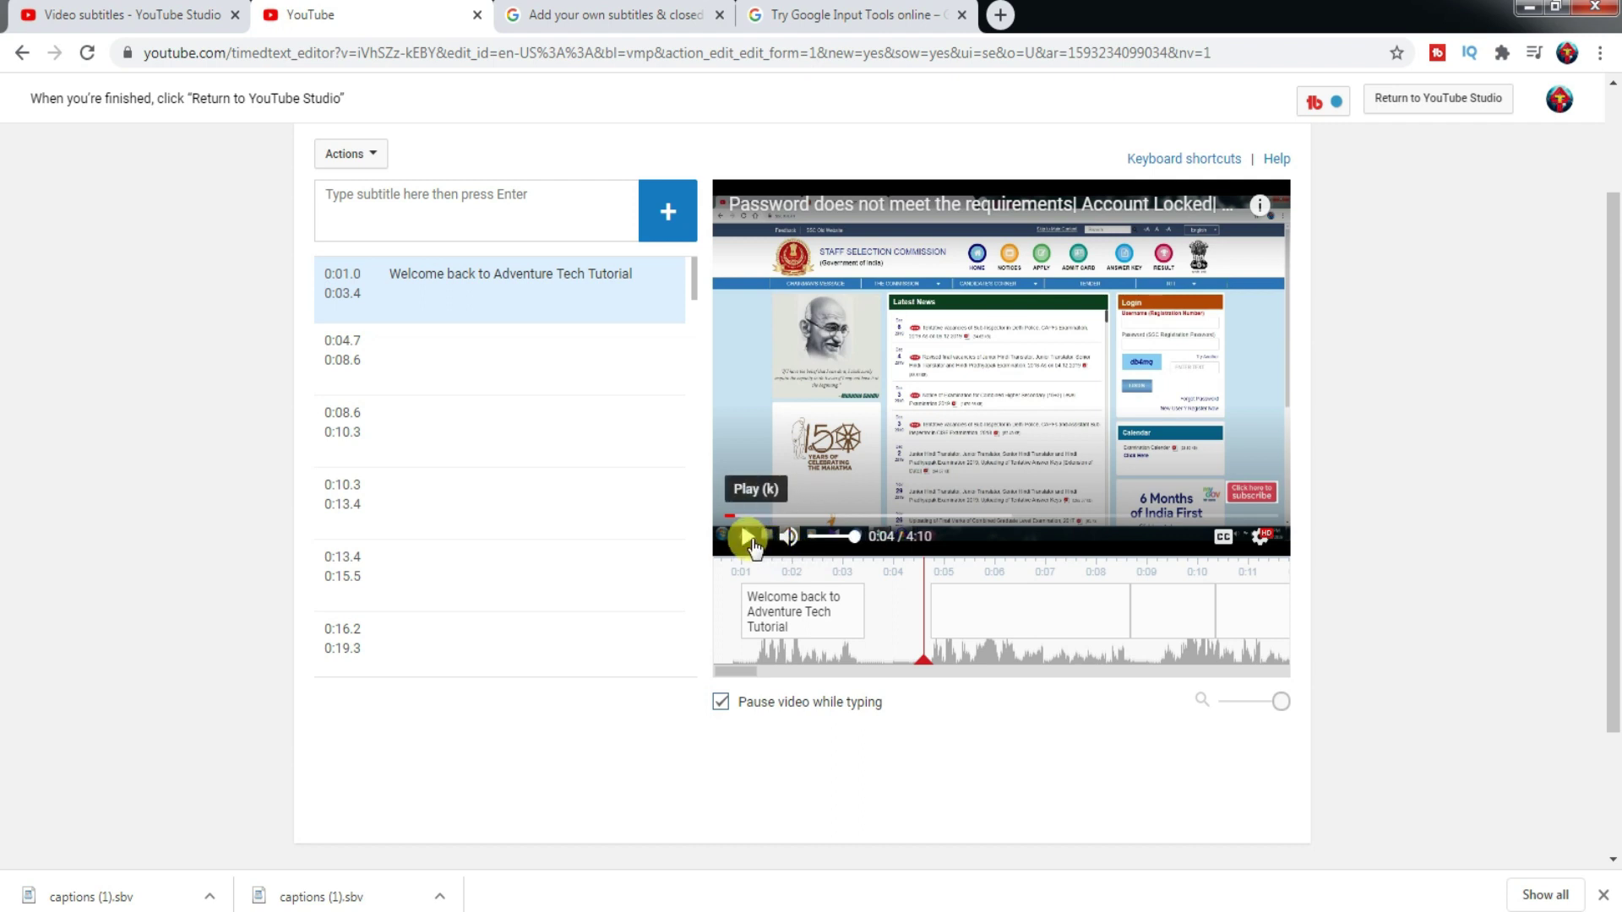
left_click(744, 539)
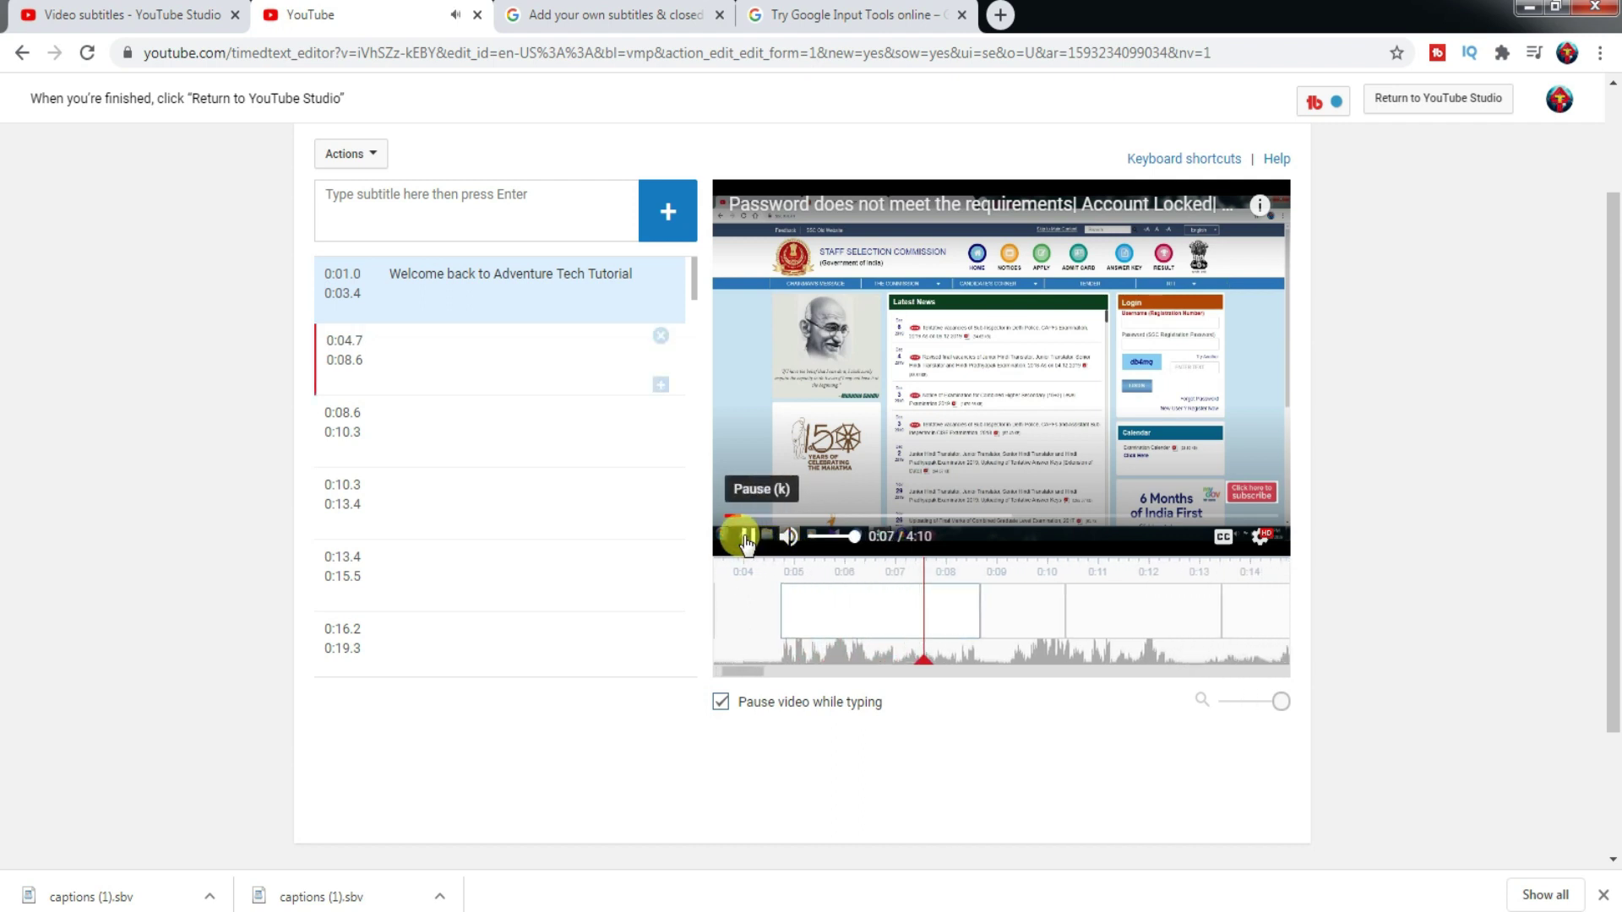
left_click(745, 539)
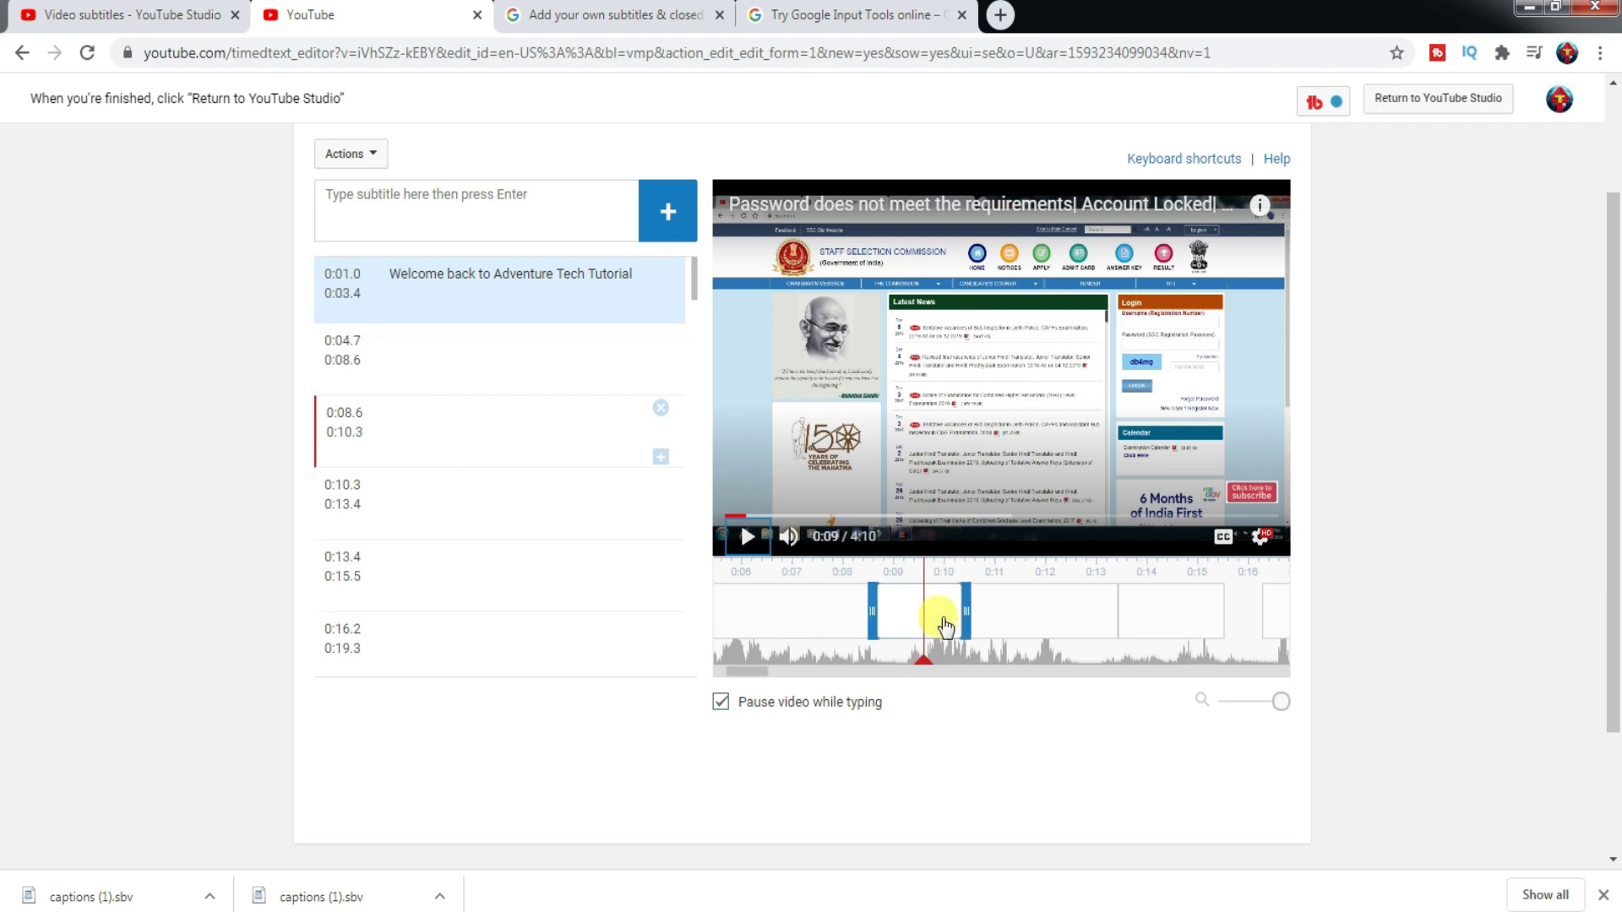
left_click_drag(923, 668, 950, 638)
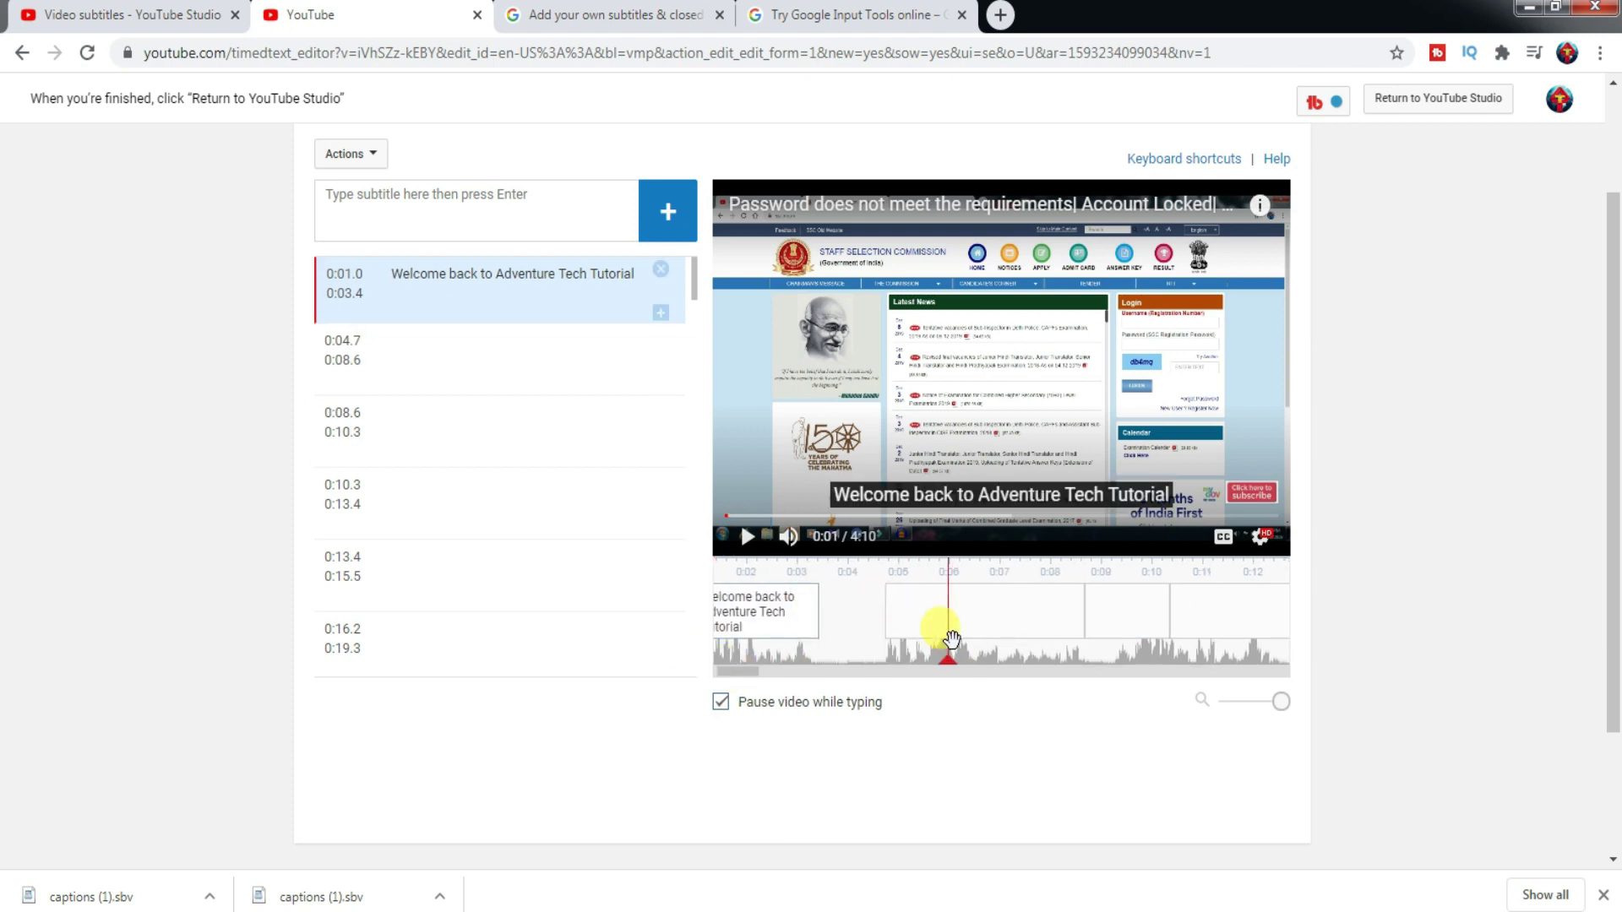
left_click(874, 15)
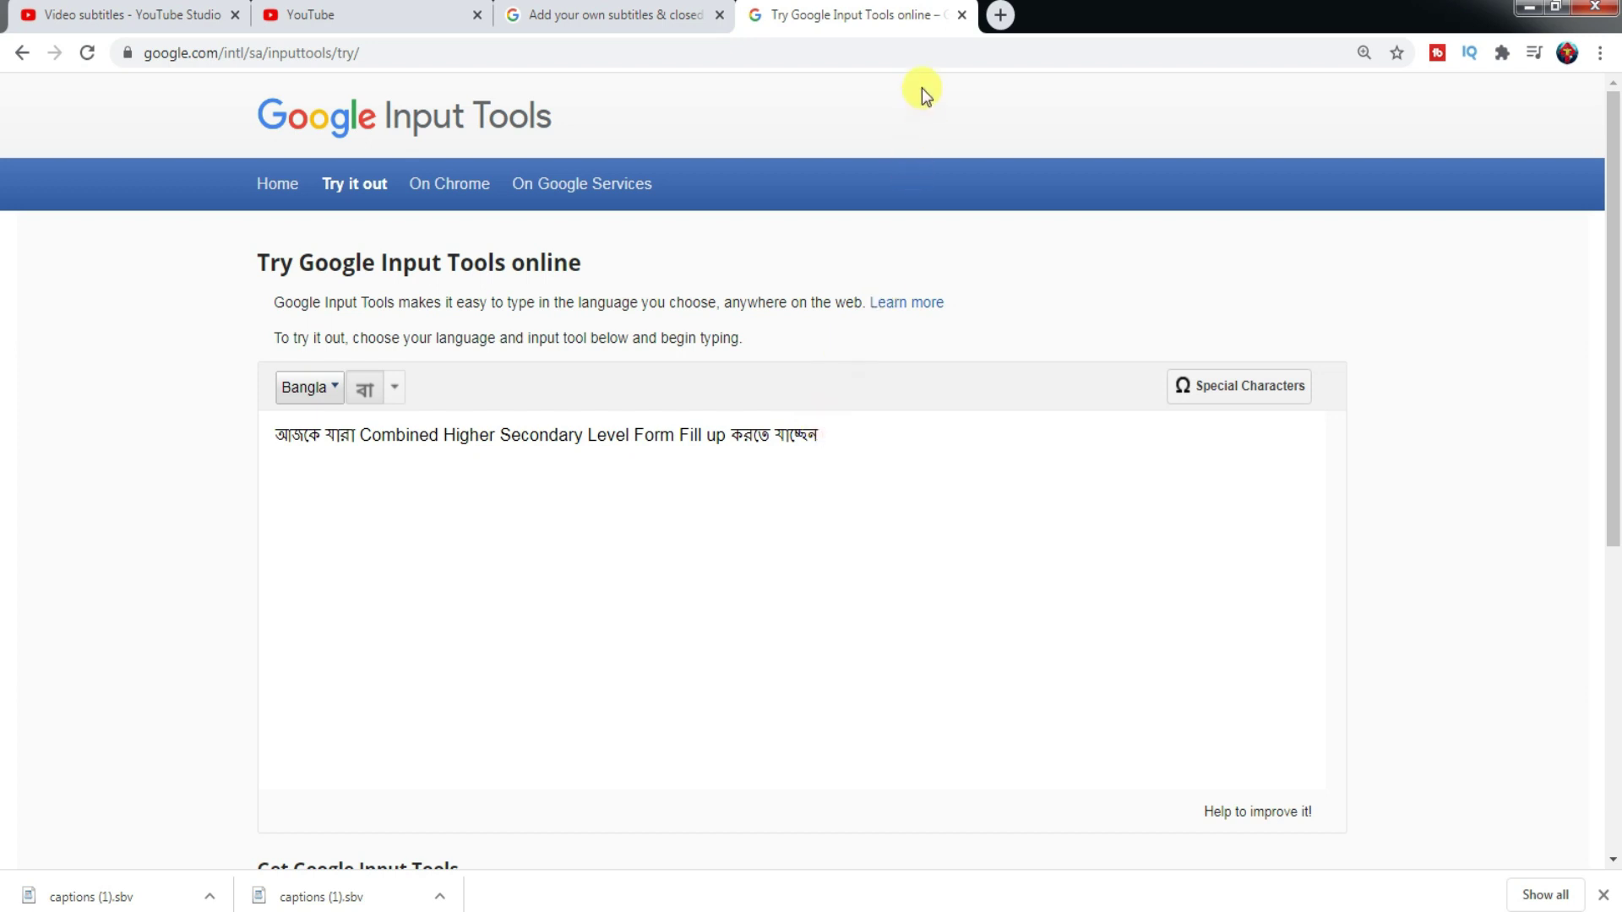
- Search 'bengali to english' in a new tab to bring up Google's Bangla-to-English translator
left_click(1000, 15)
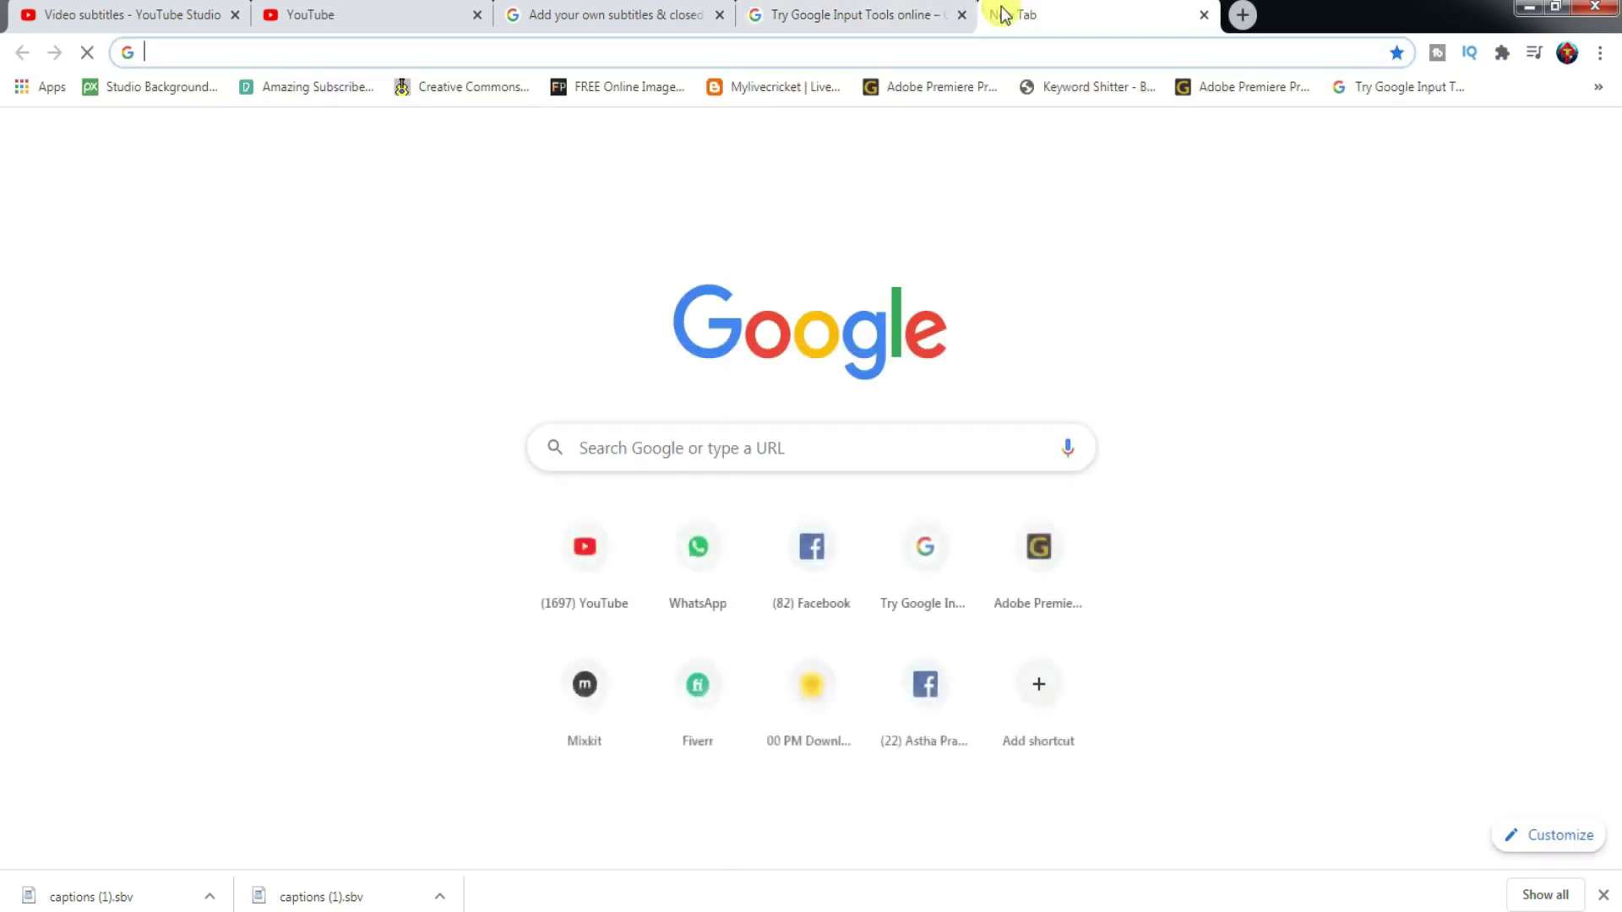
left_click(262, 54)
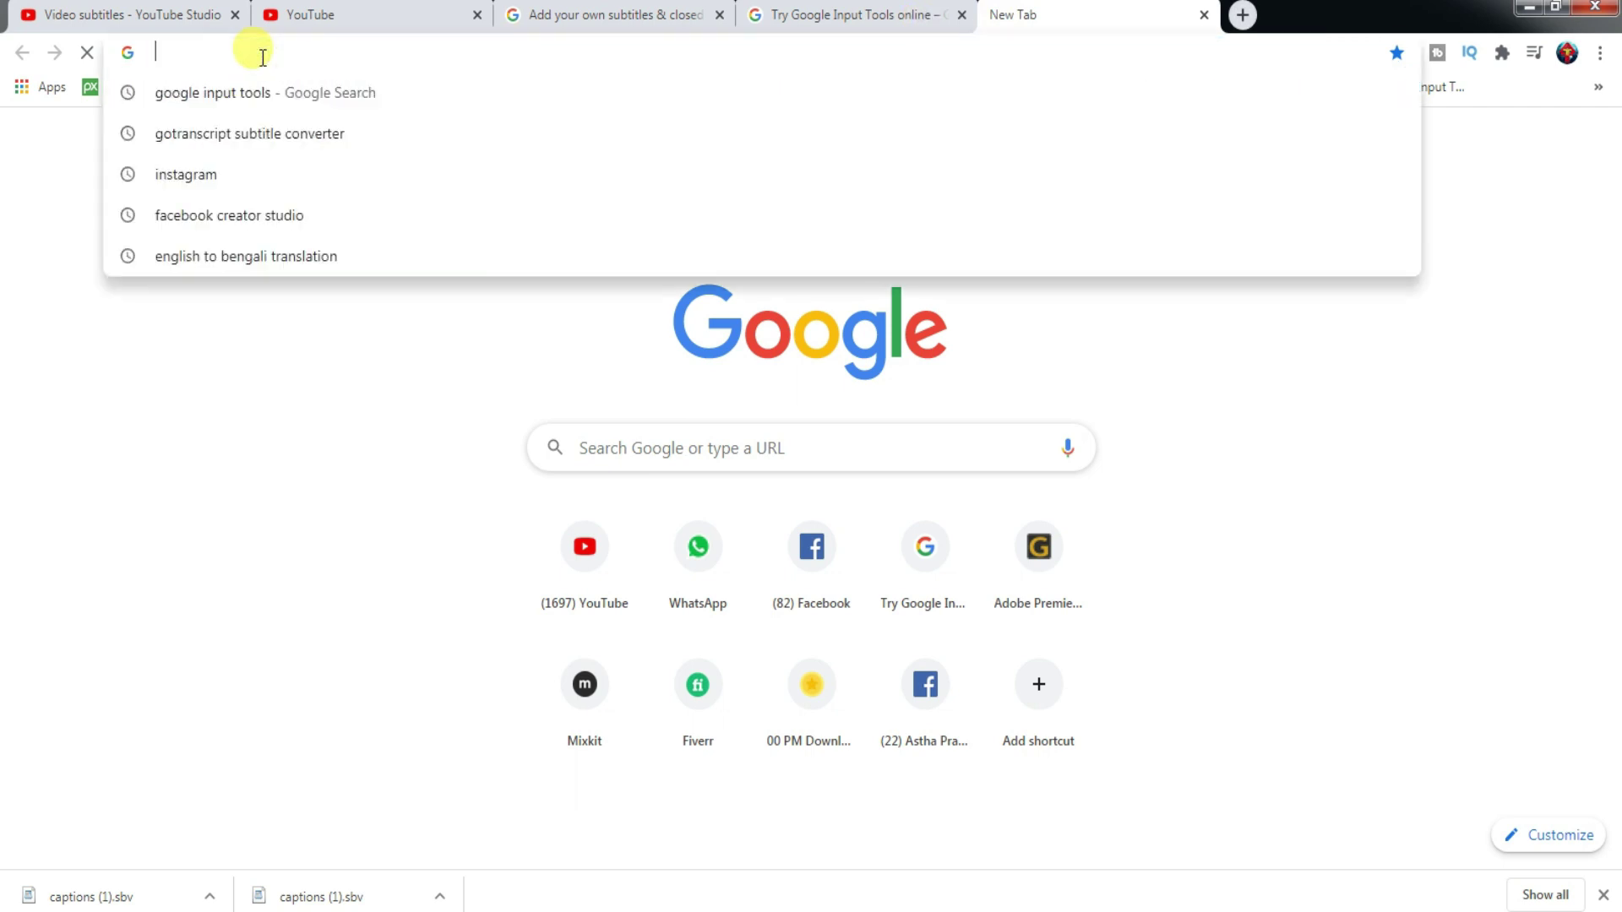
type("be")
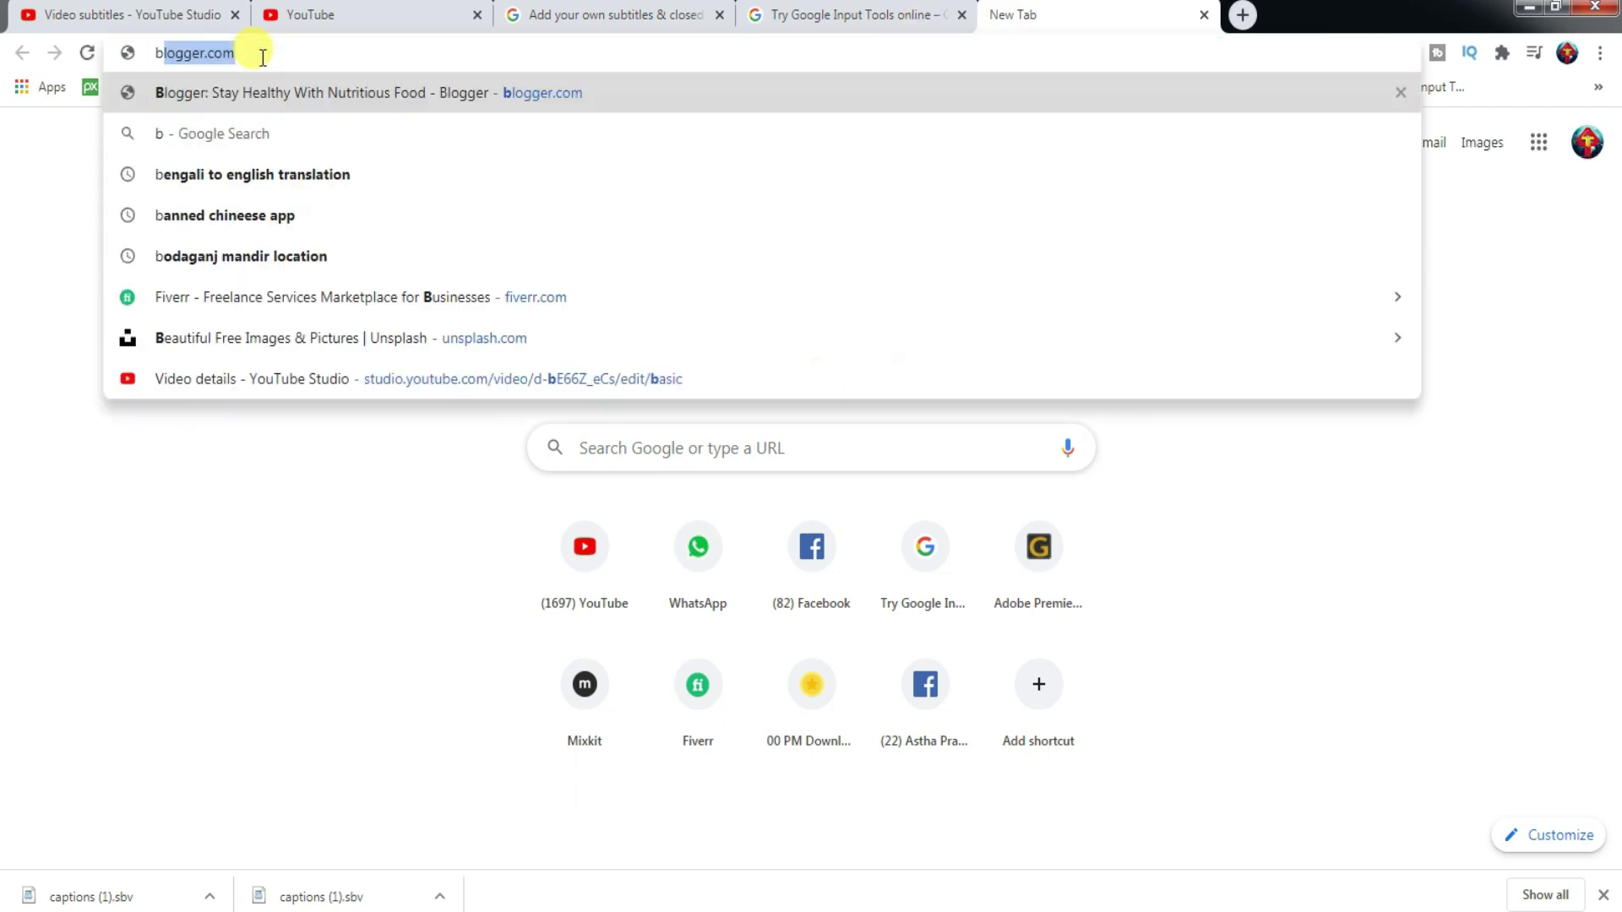
type("n")
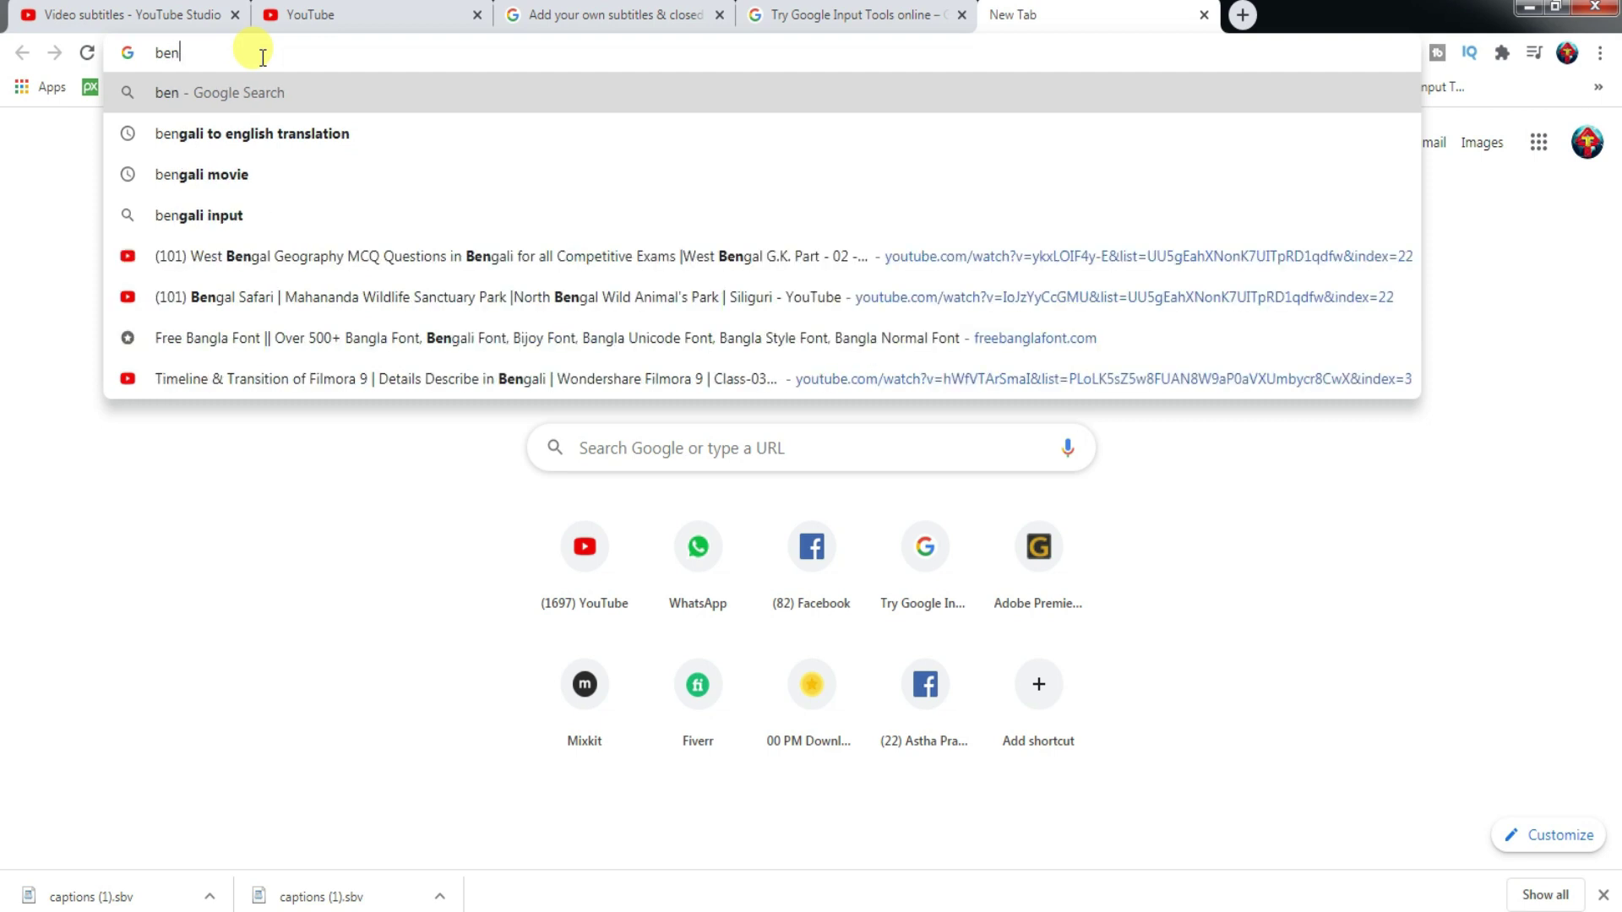
type("gali")
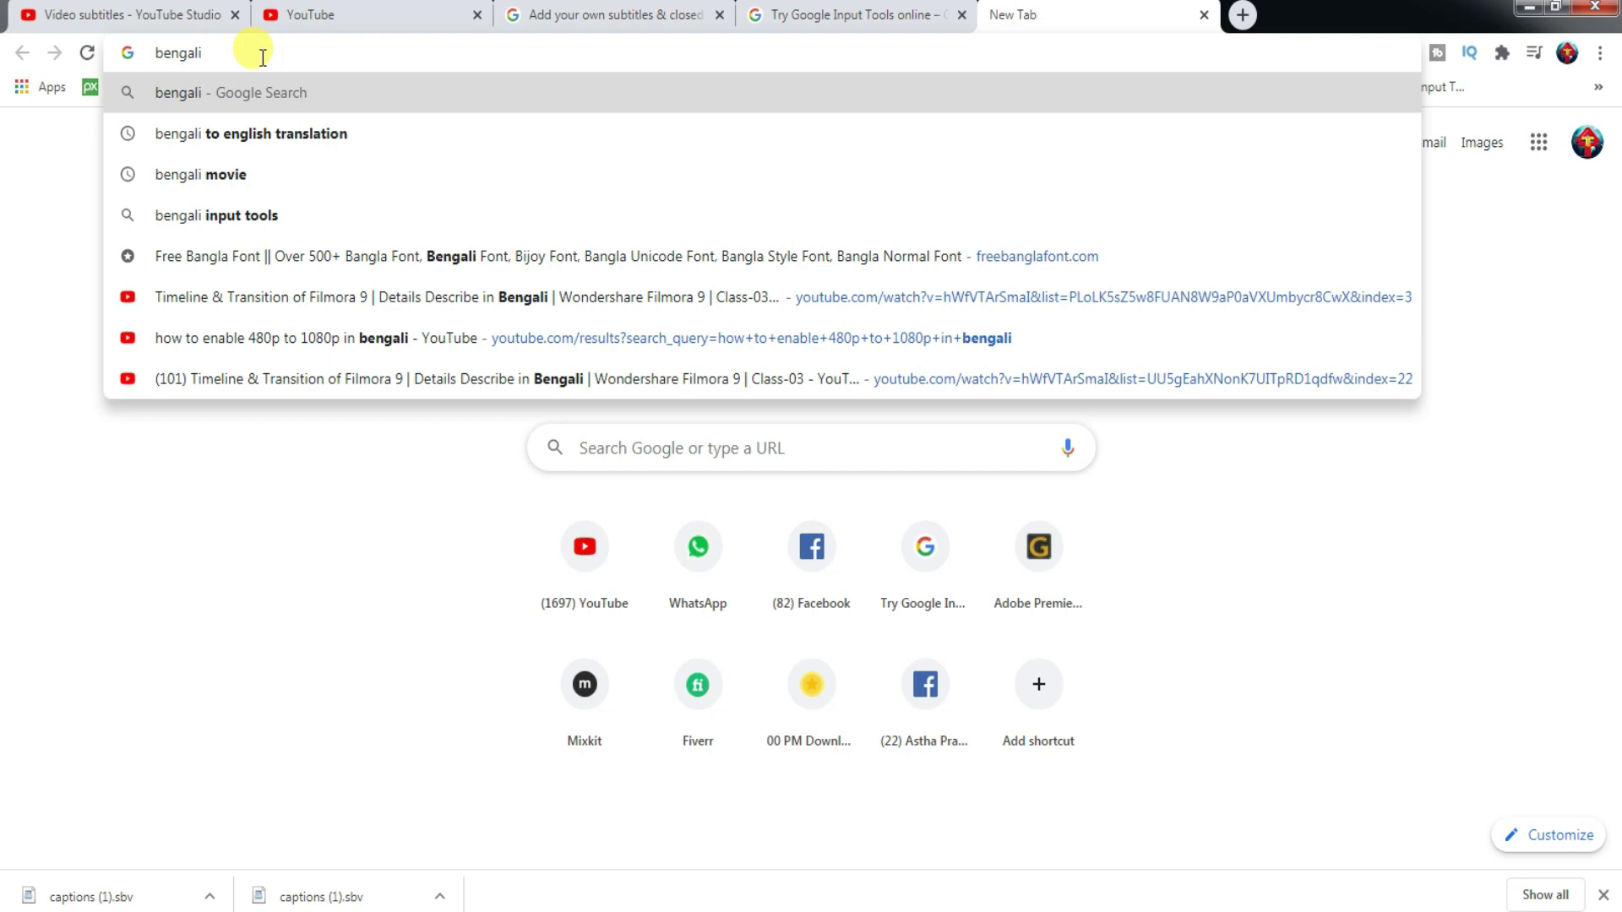
type(" to")
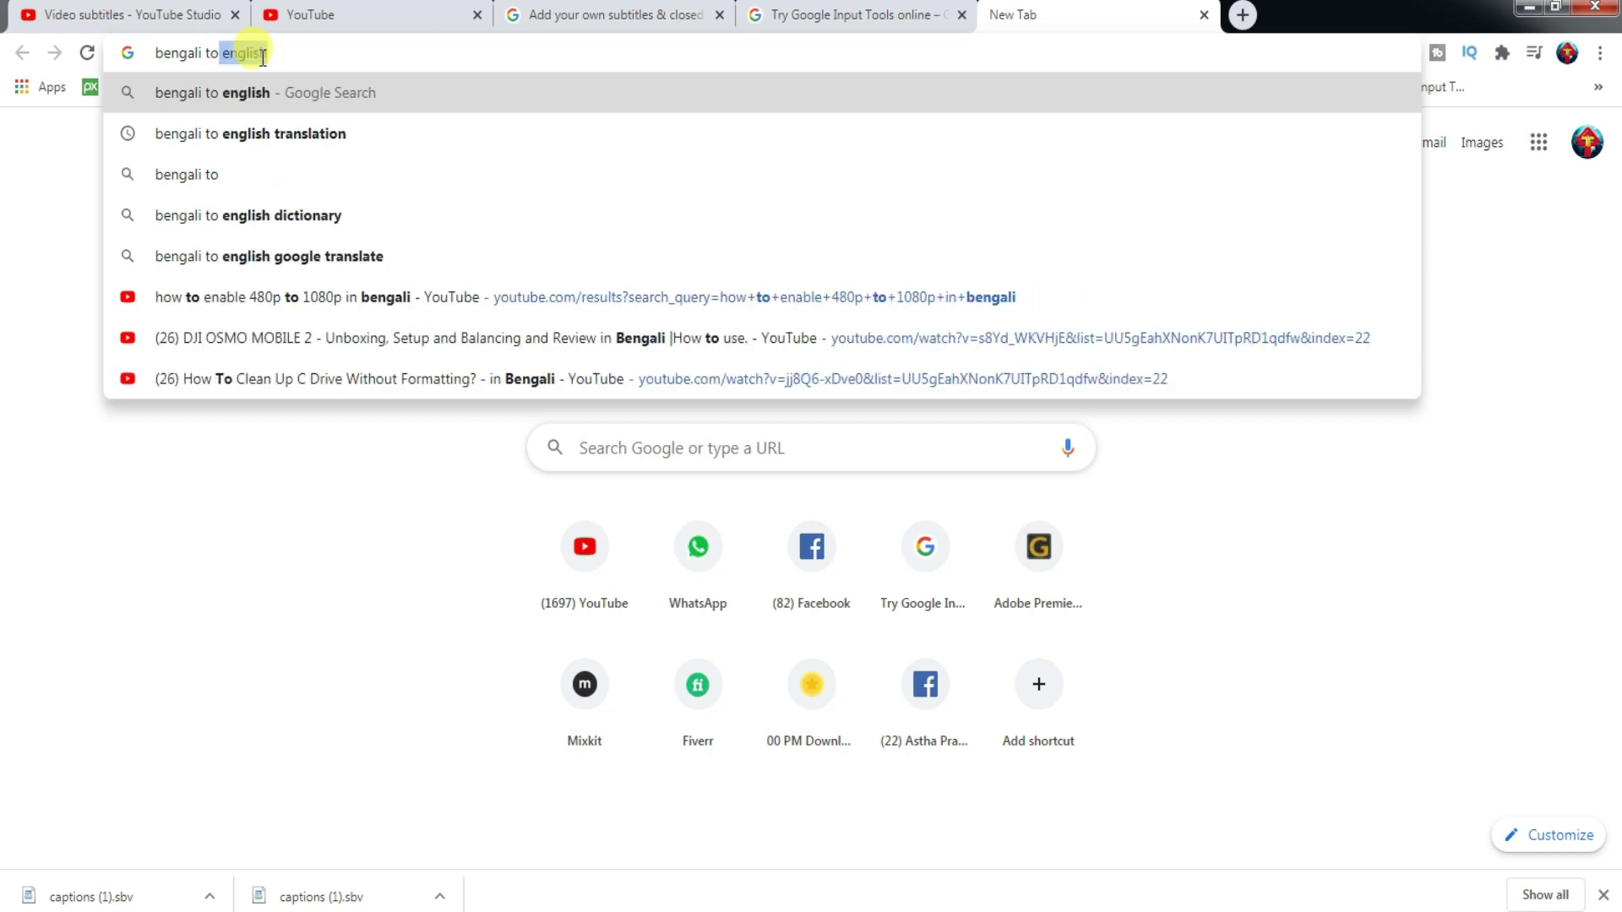
left_click(341, 93)
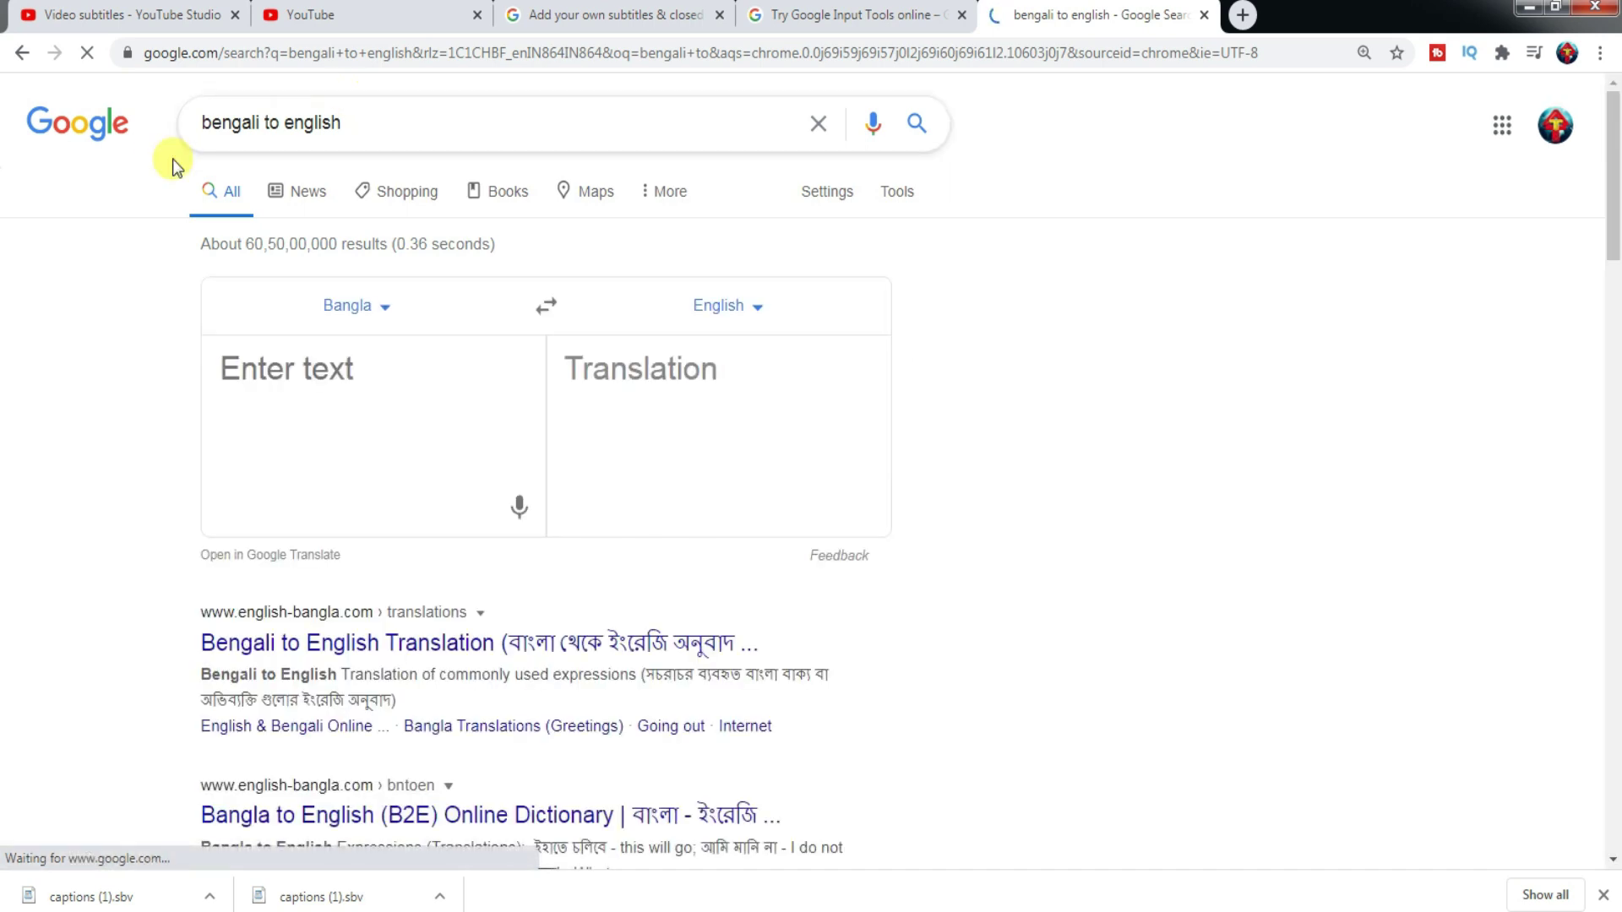
left_click(359, 312)
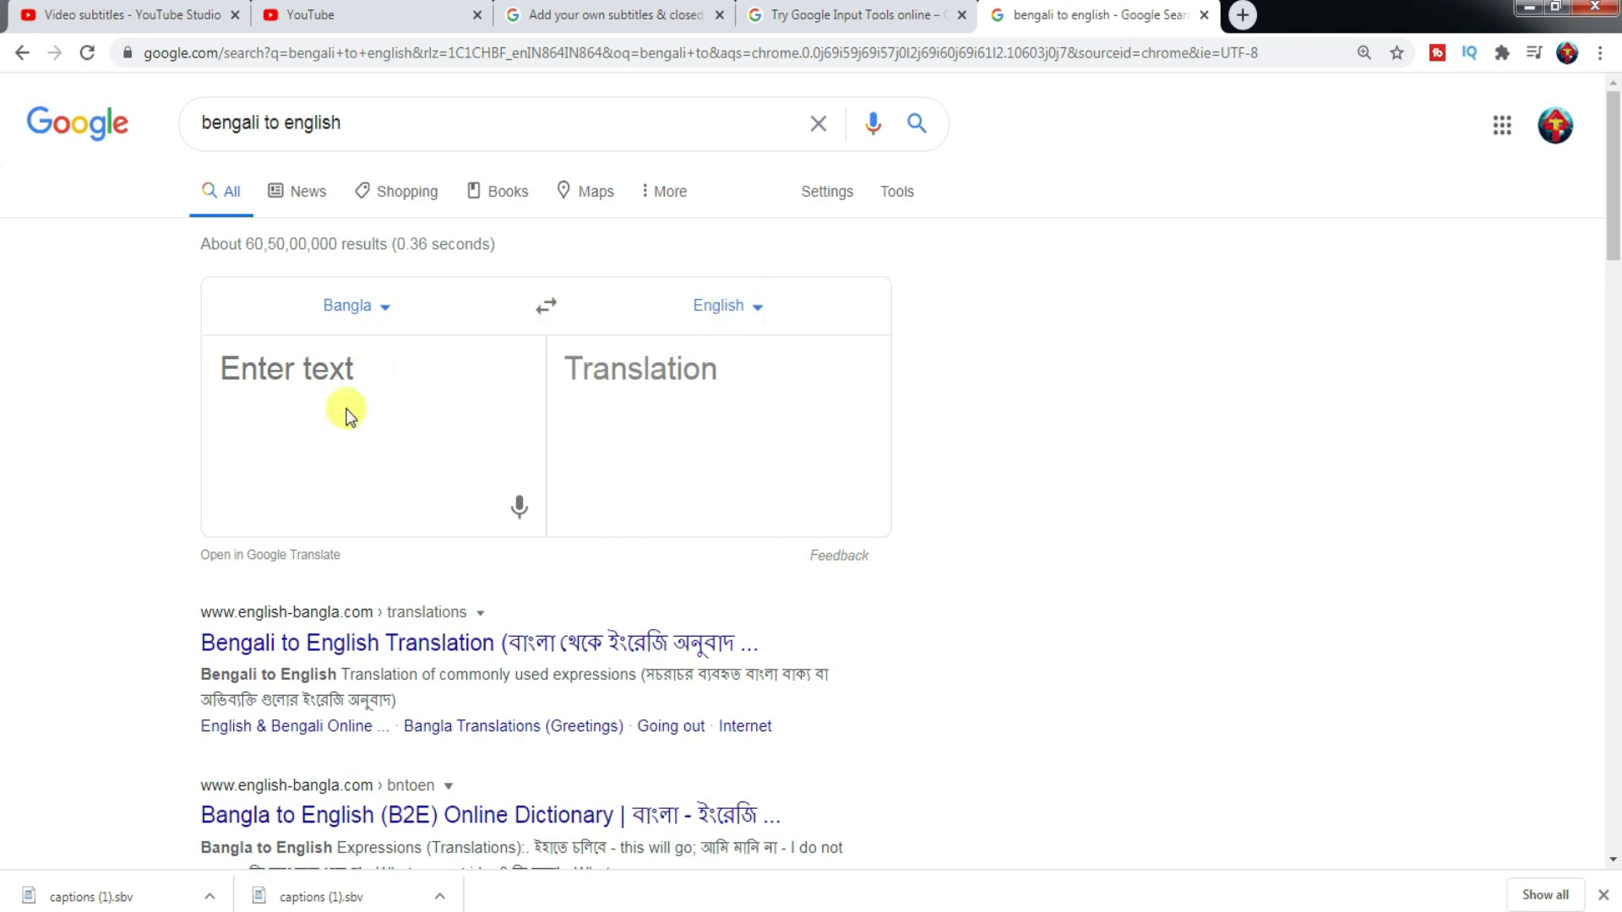
- Paste the selected Bangla sentence into the translator, yielding 'Today those who are going to fill up…'
left_click(813, 17)
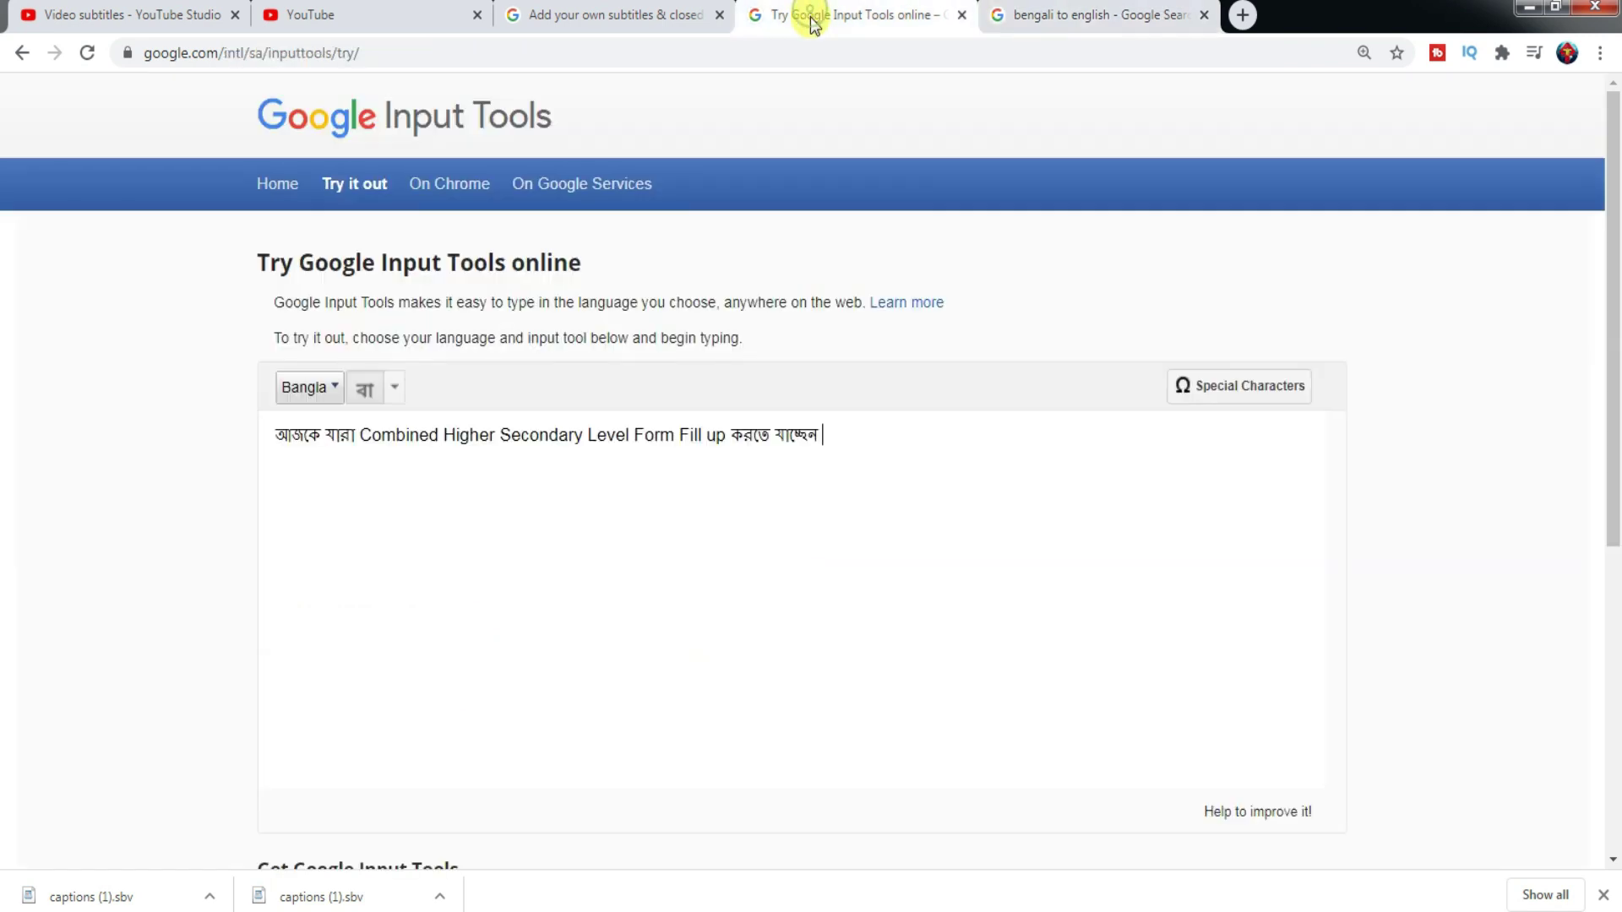
left_click_drag(826, 431, 263, 483)
key("ctrl+c")
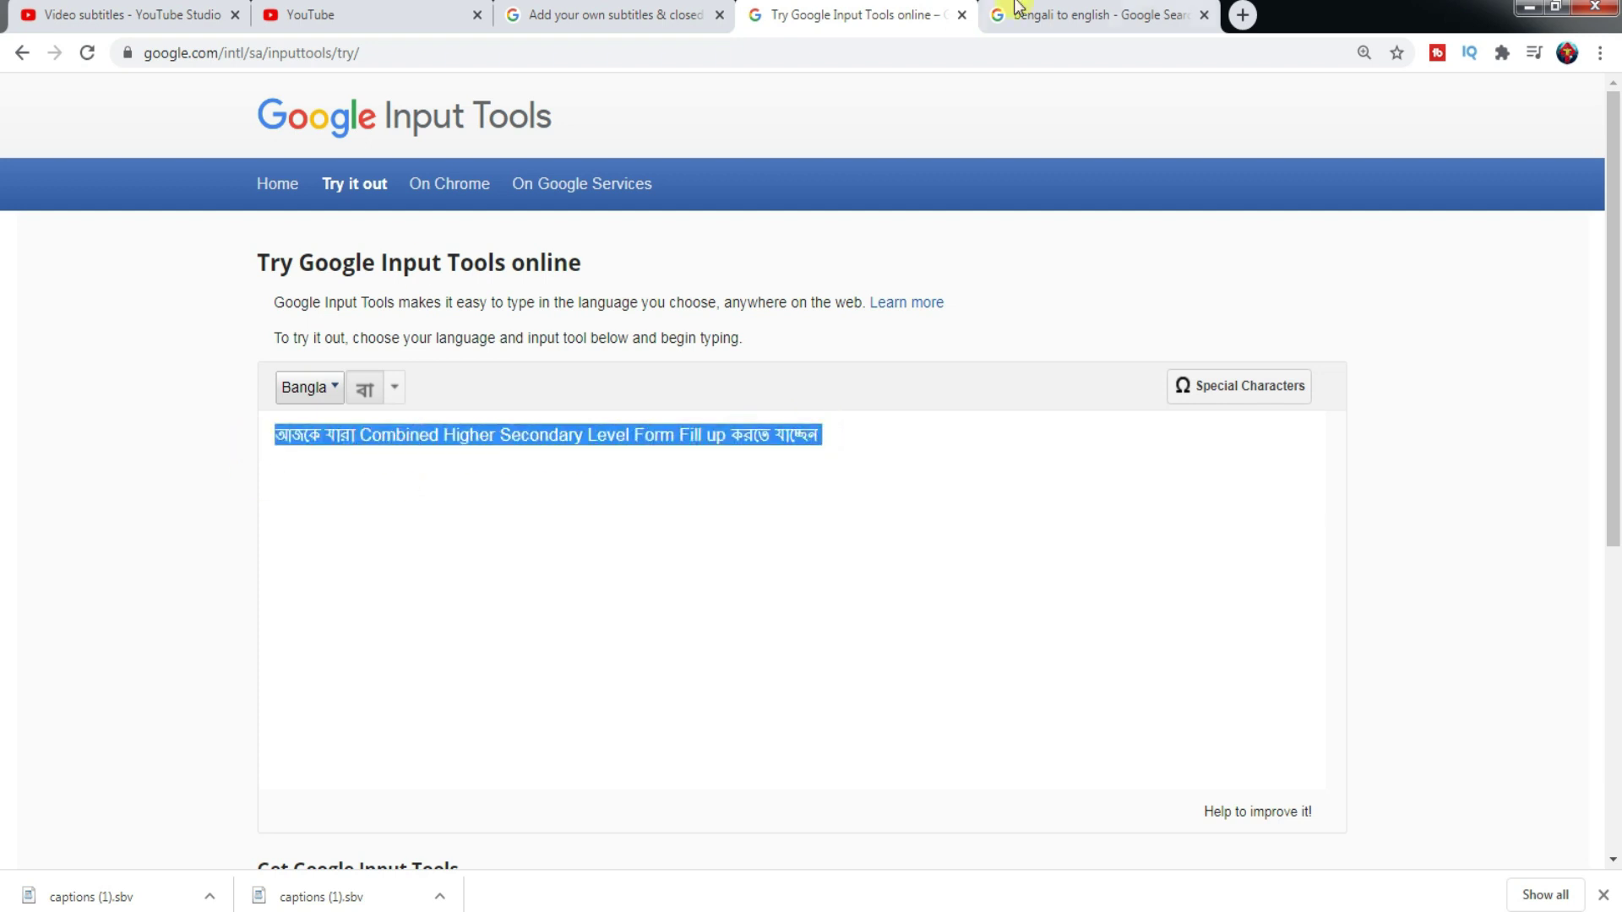
left_click(1077, 14)
left_click(384, 376)
key("ctrl+v")
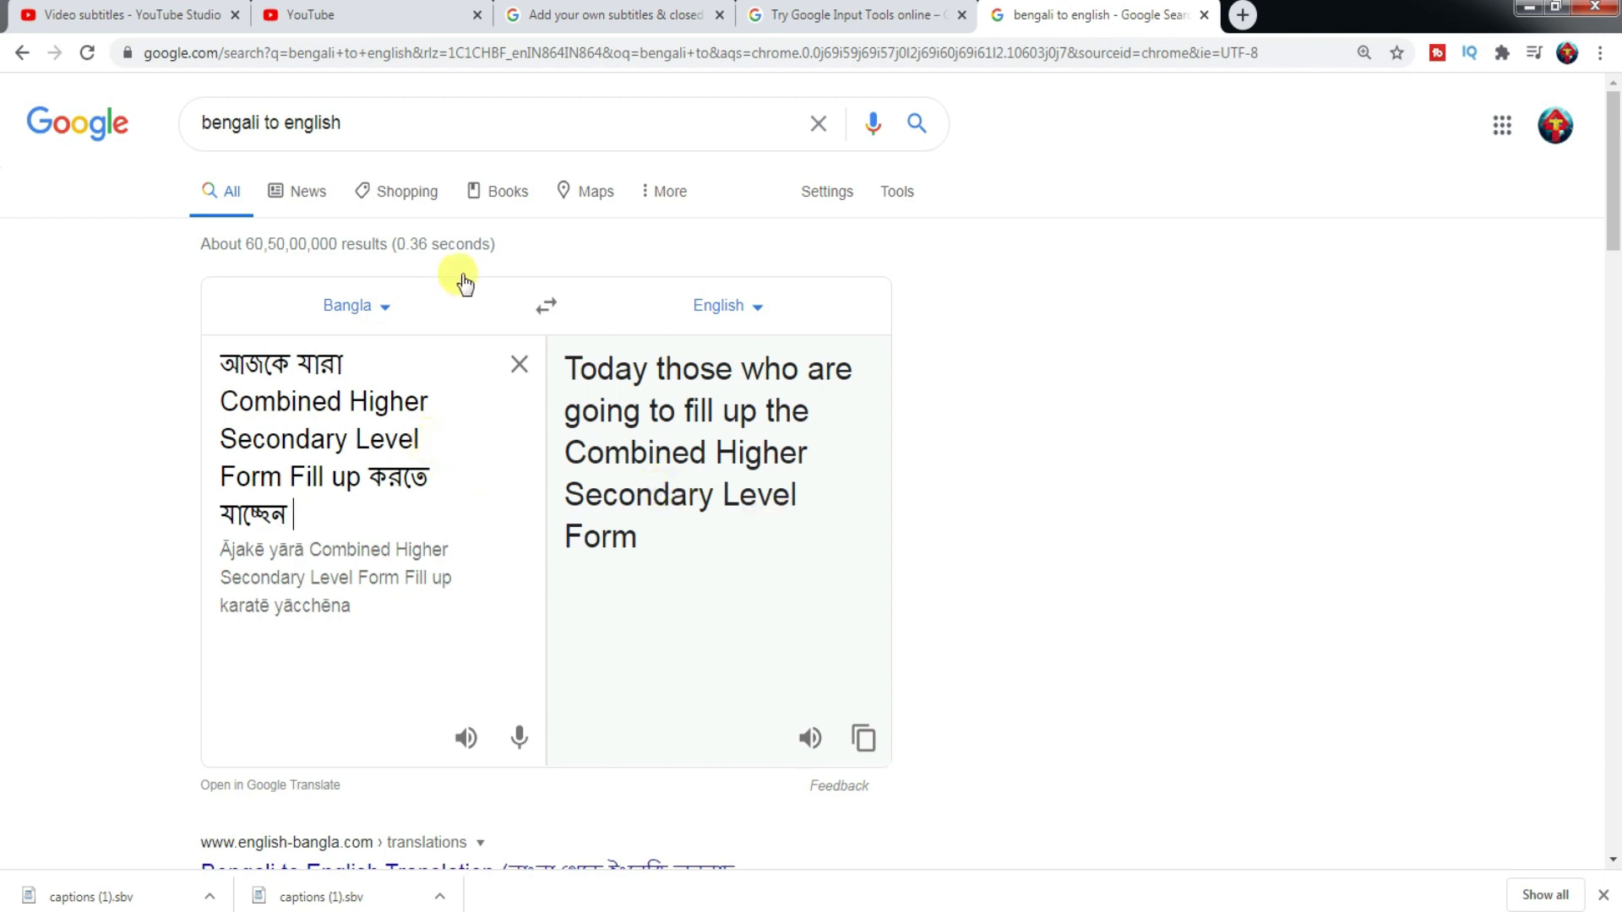
left_click(849, 13)
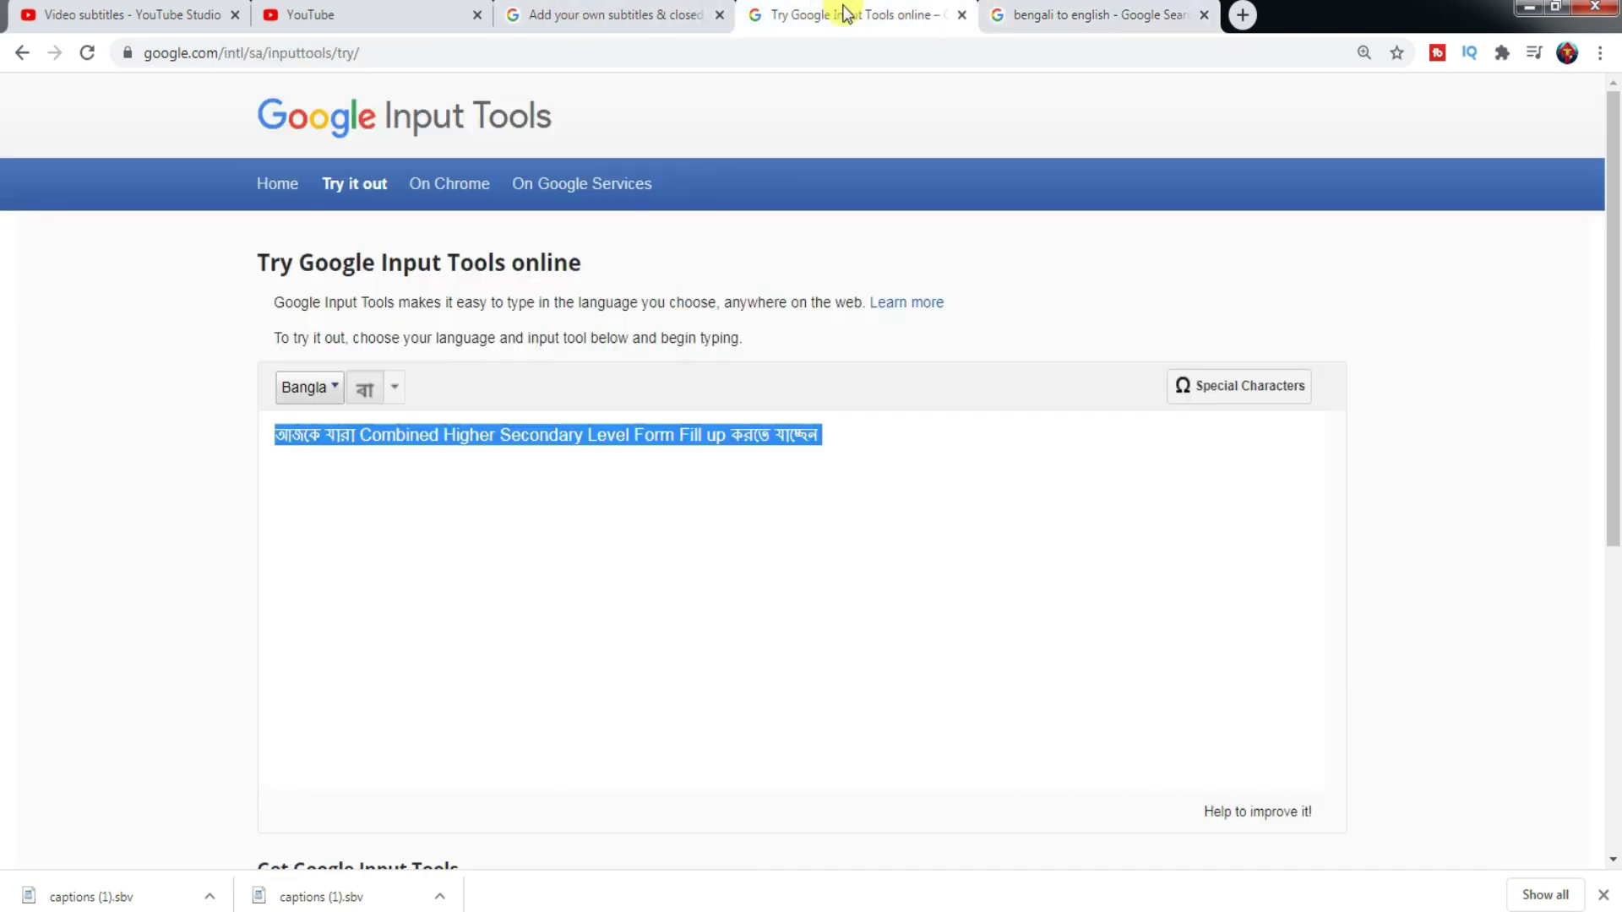
left_click(1096, 21)
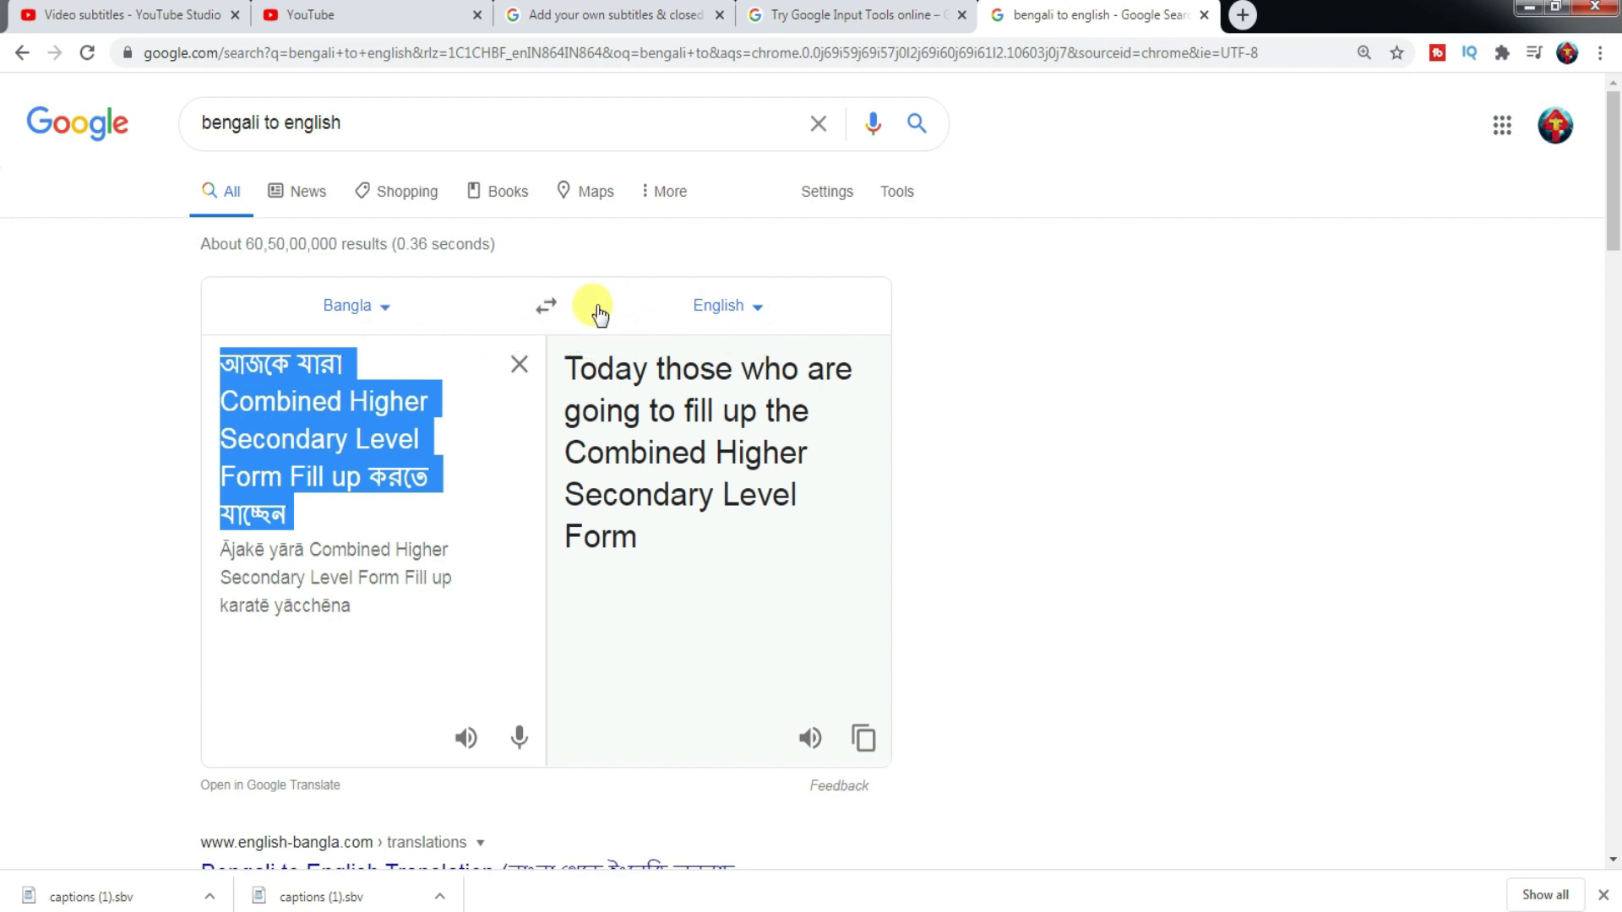
- Swap languages twice so the English reads 'Today those are going to fill out the combined high school level form', and select it
left_click(546, 314)
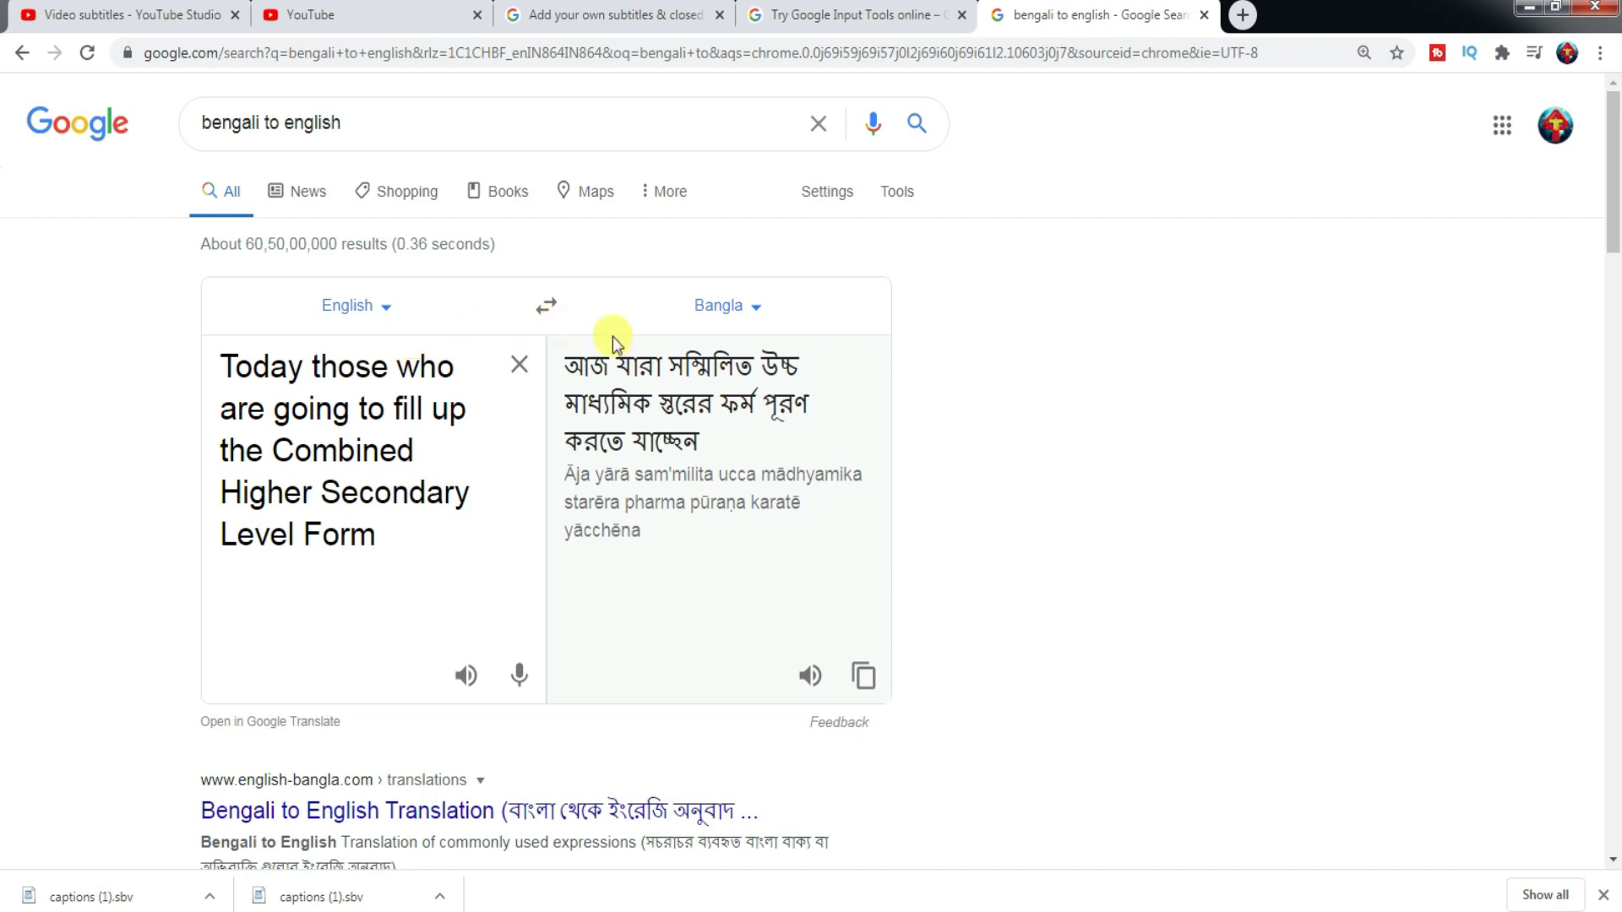
left_click(549, 306)
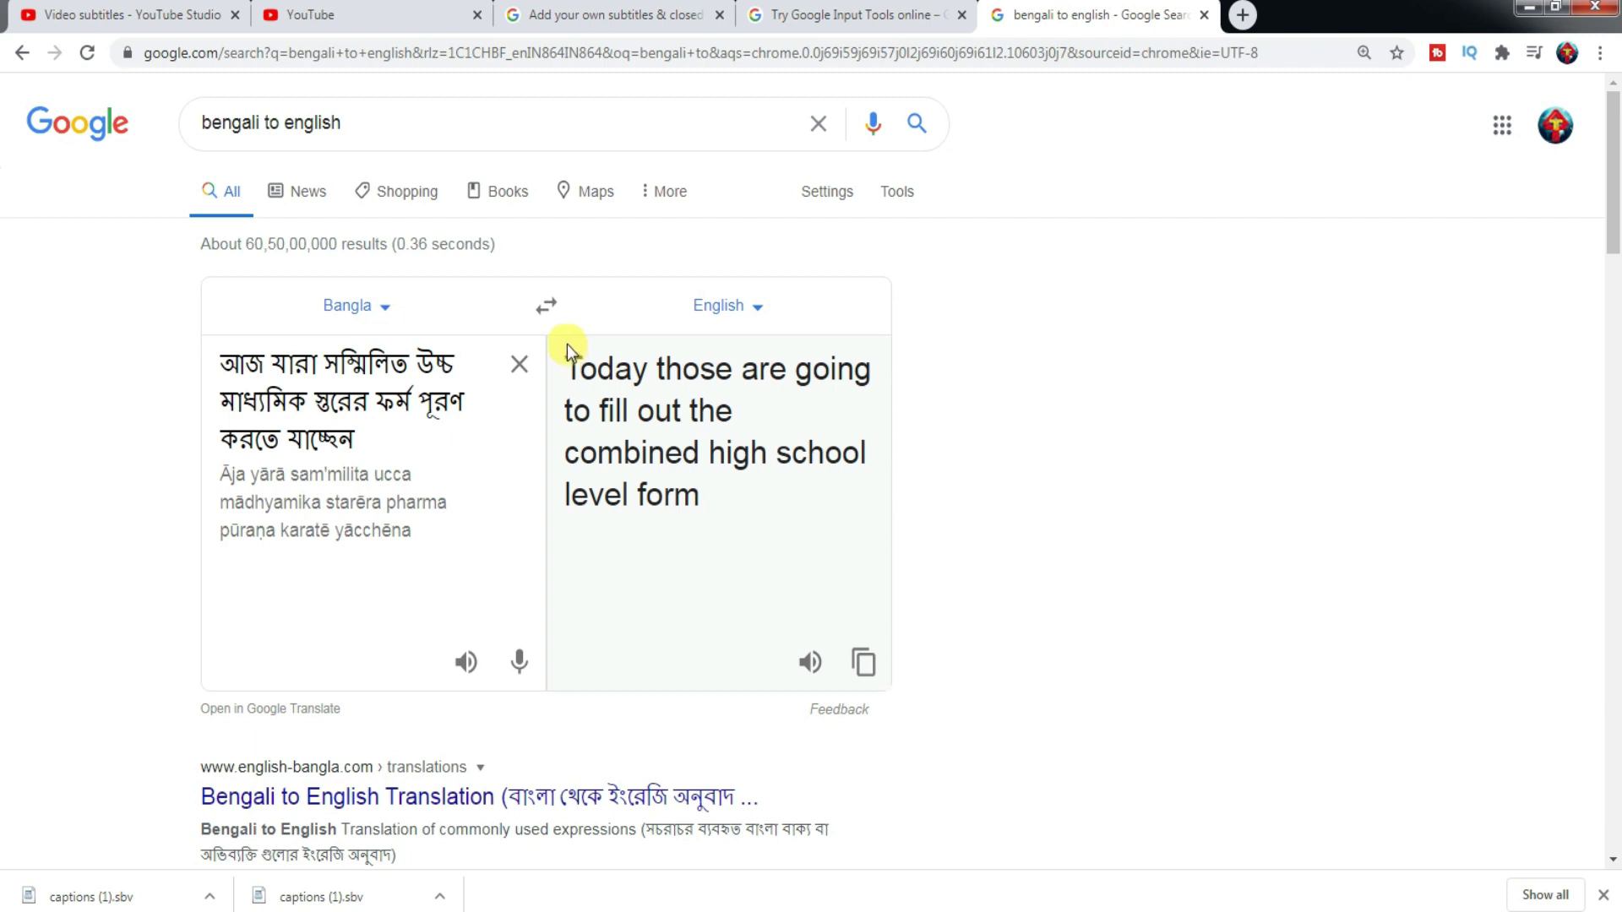
left_click_drag(565, 365, 703, 483)
key("ctrl+c")
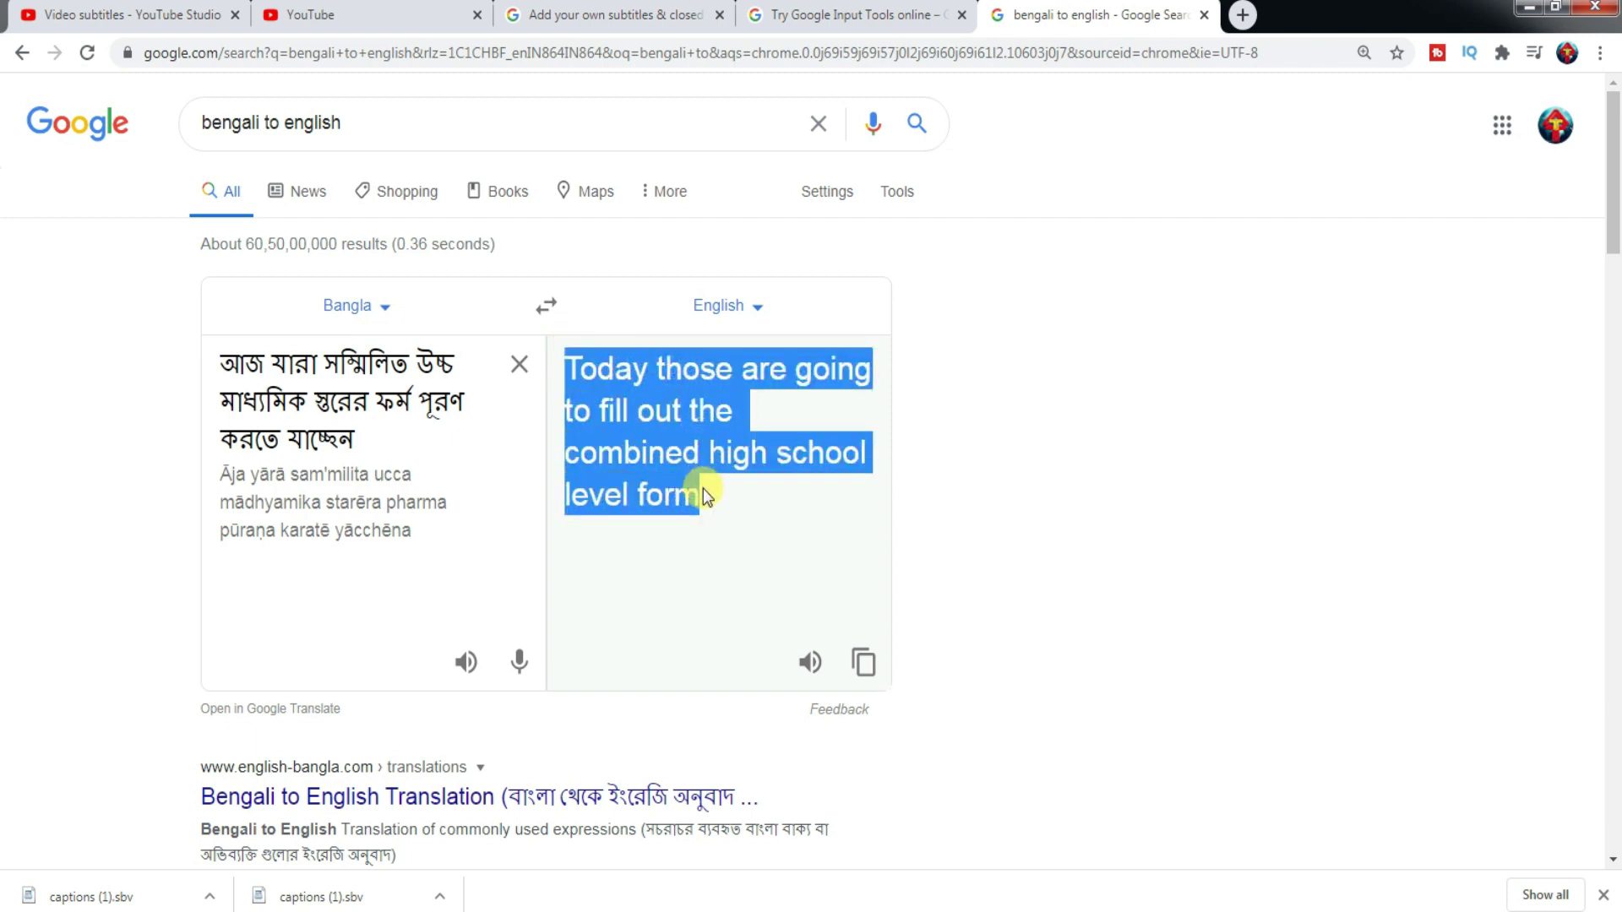
left_click(400, 20)
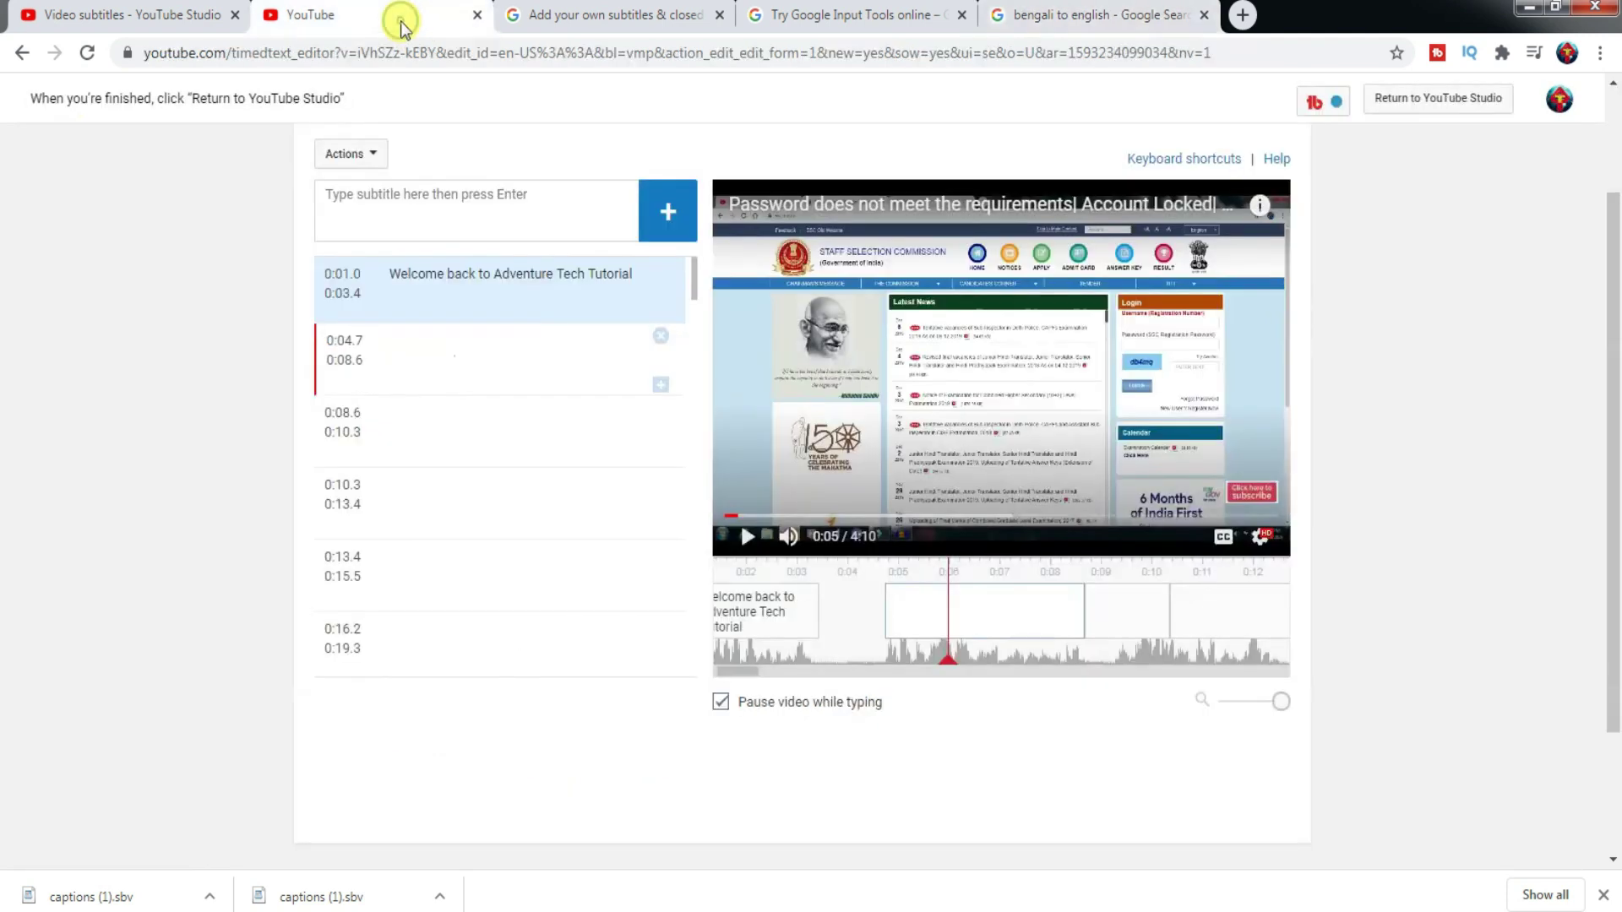
- Paste 'Today those are going to fill out the combined high school level form' into the 0:04.7–0:08.6 caption
left_click(977, 610)
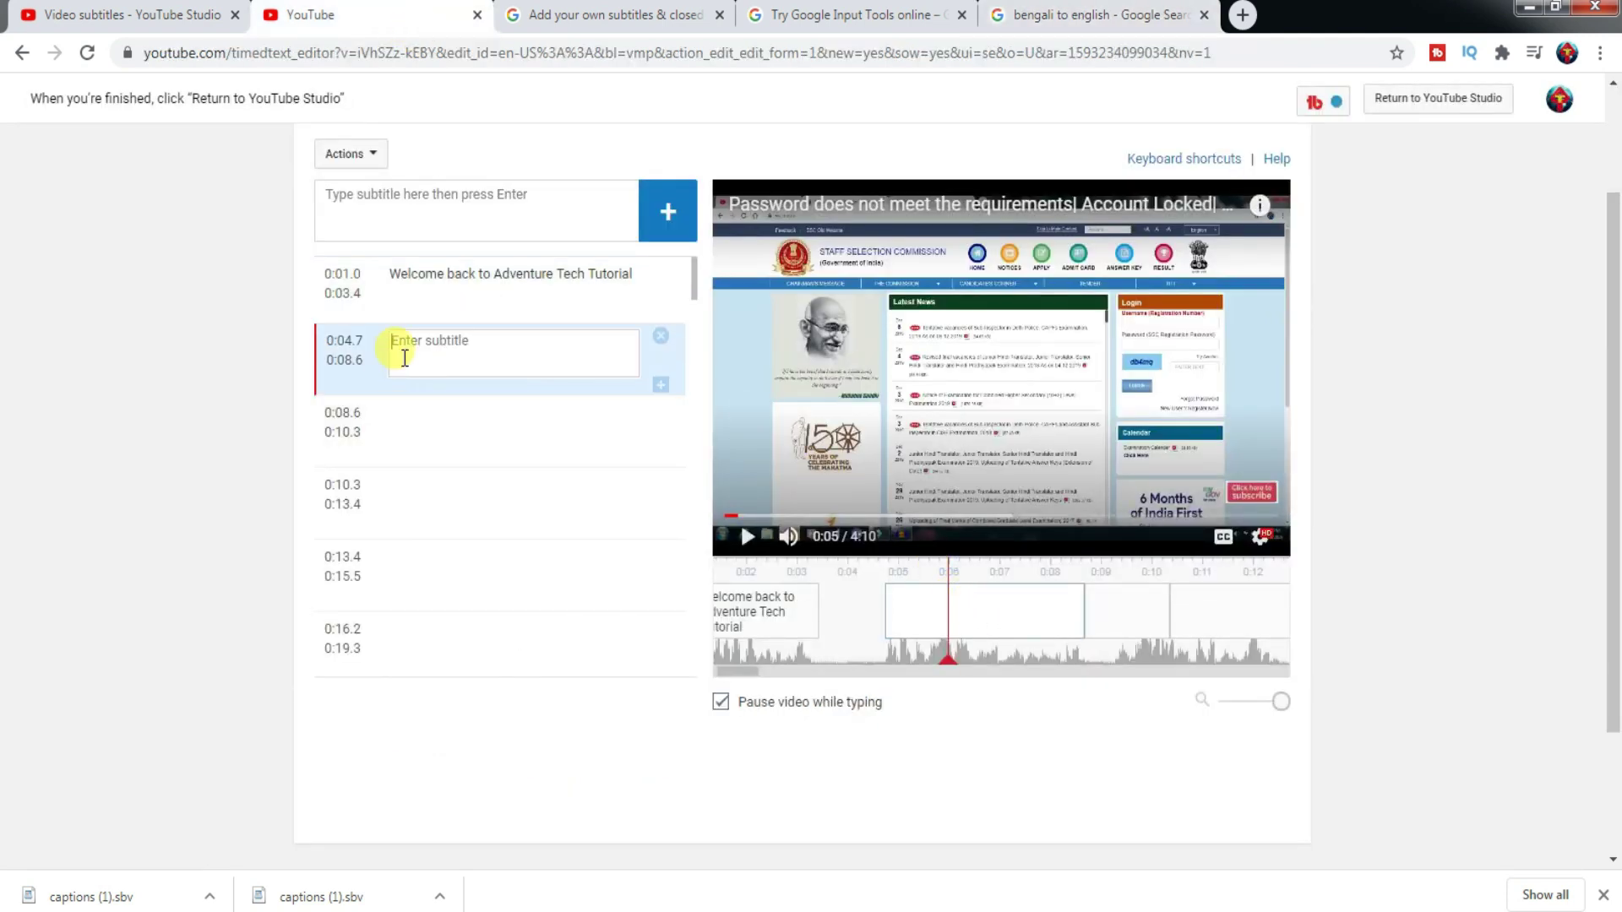
key("ctrl+v")
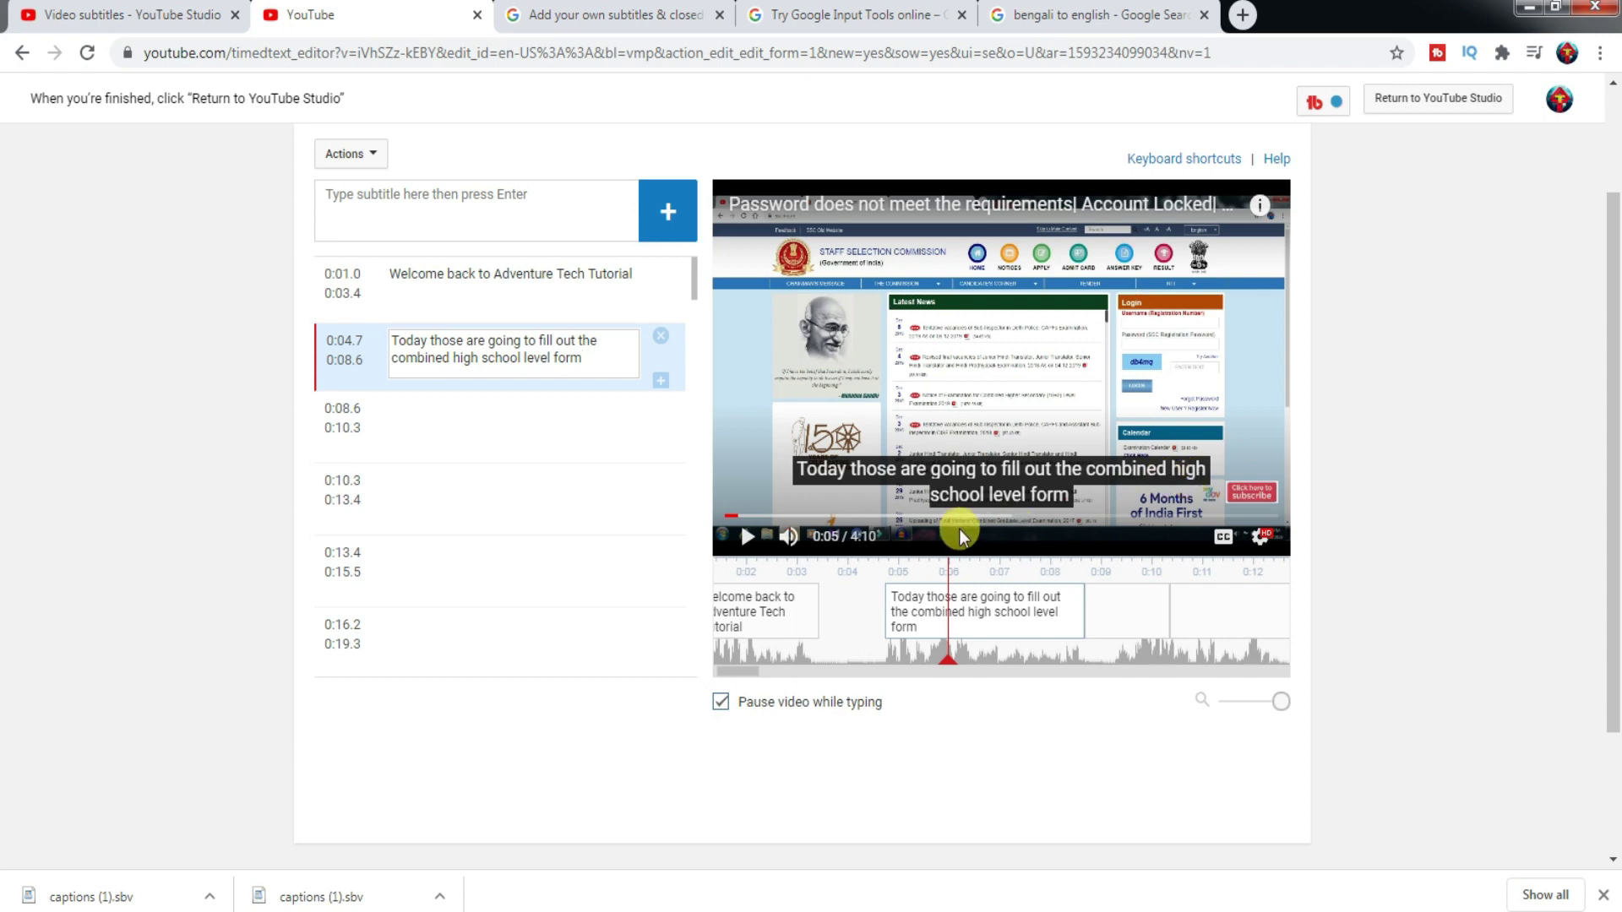
- Clear the translator's source box, briefly pasting the English caption before clearing it again
left_click(1038, 12)
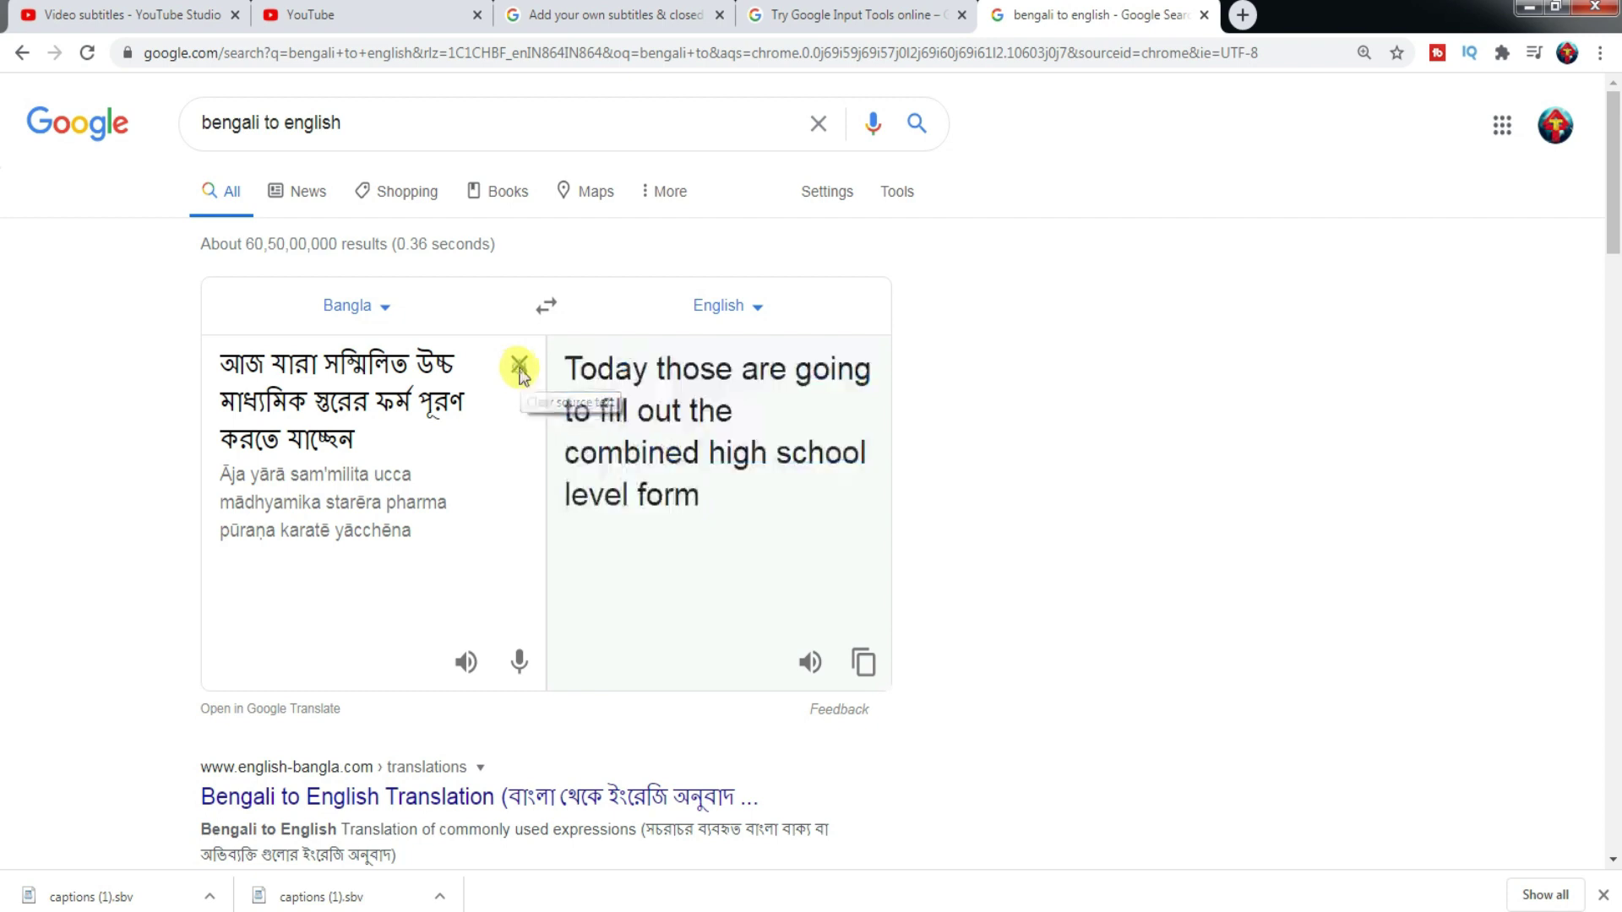
left_click(519, 368)
key("ctrl+v")
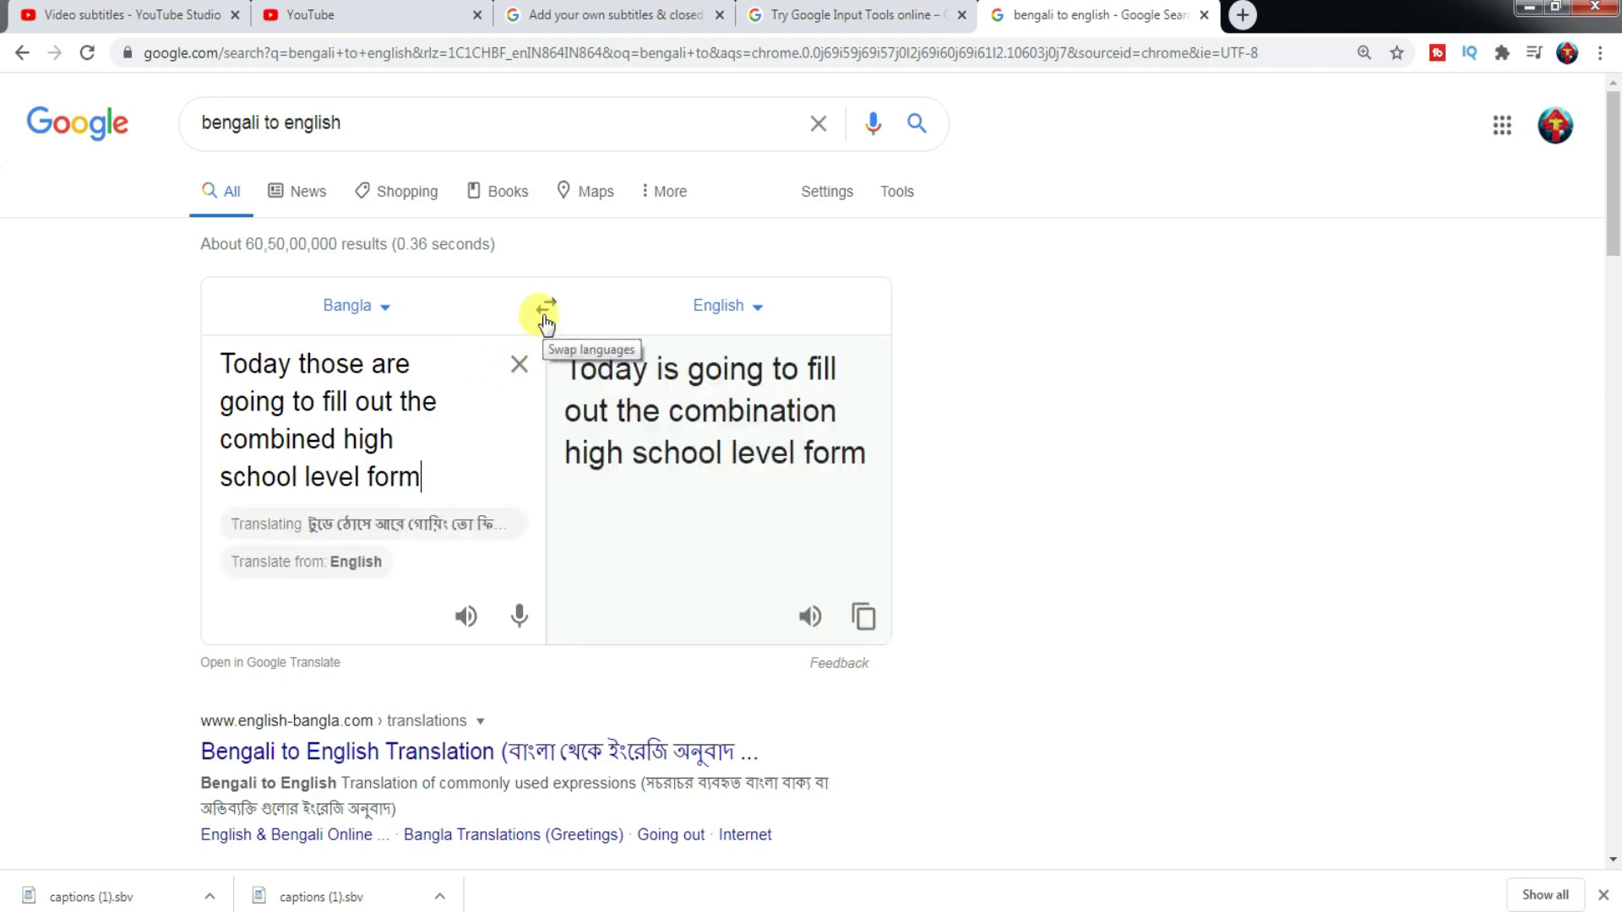
left_click(519, 365)
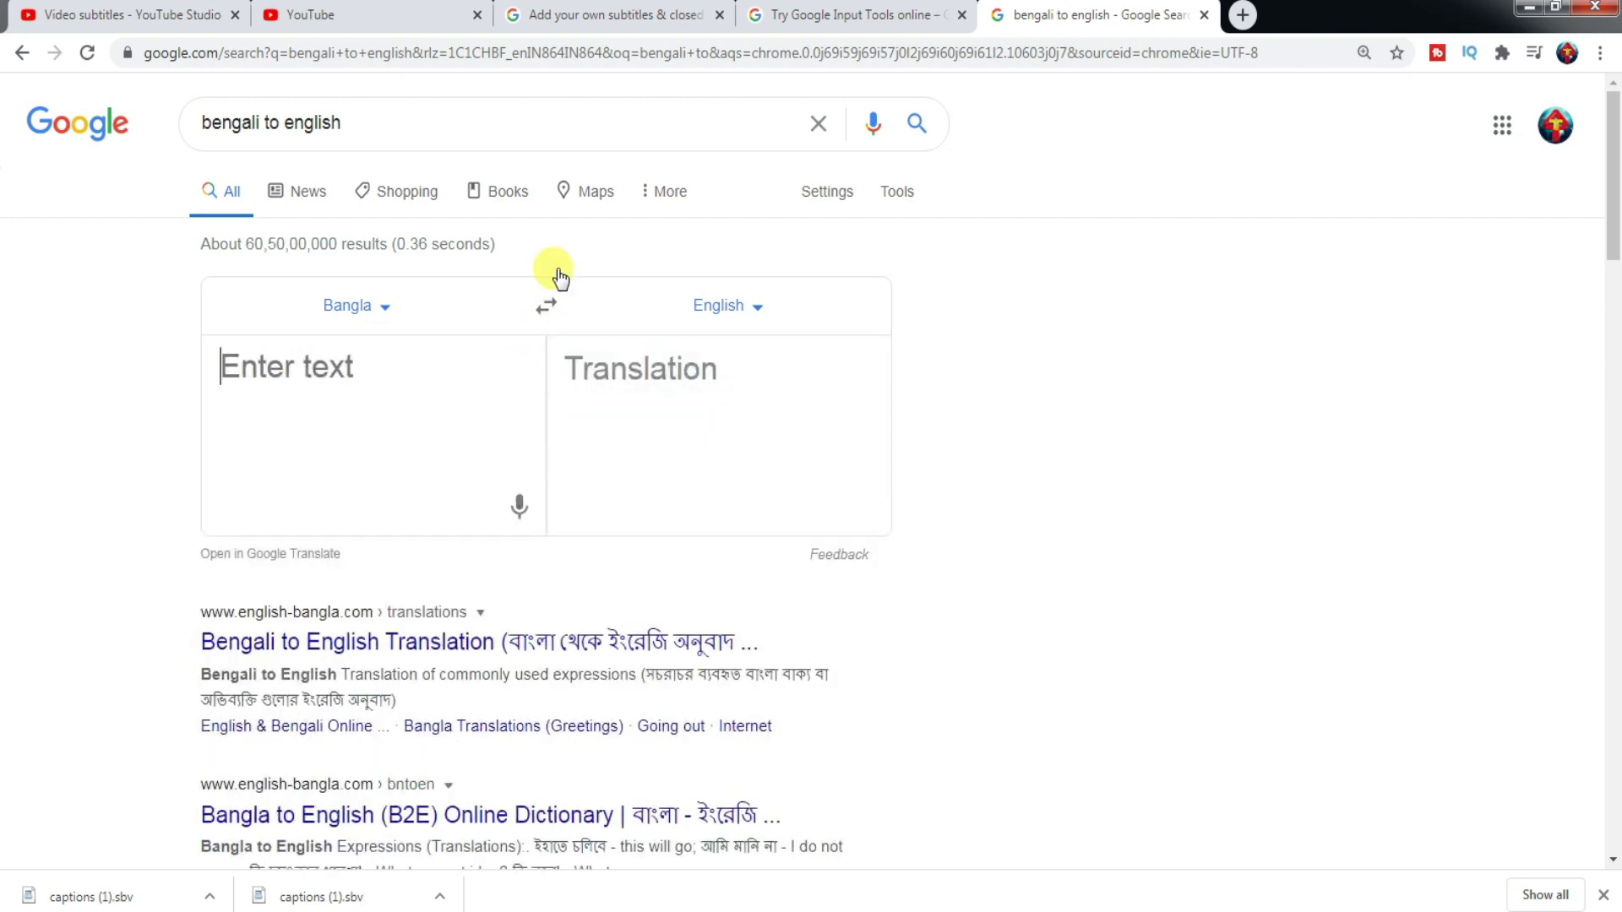
- Paste the Bangla sentence from Input Tools and select its full English translation
left_click(898, 8)
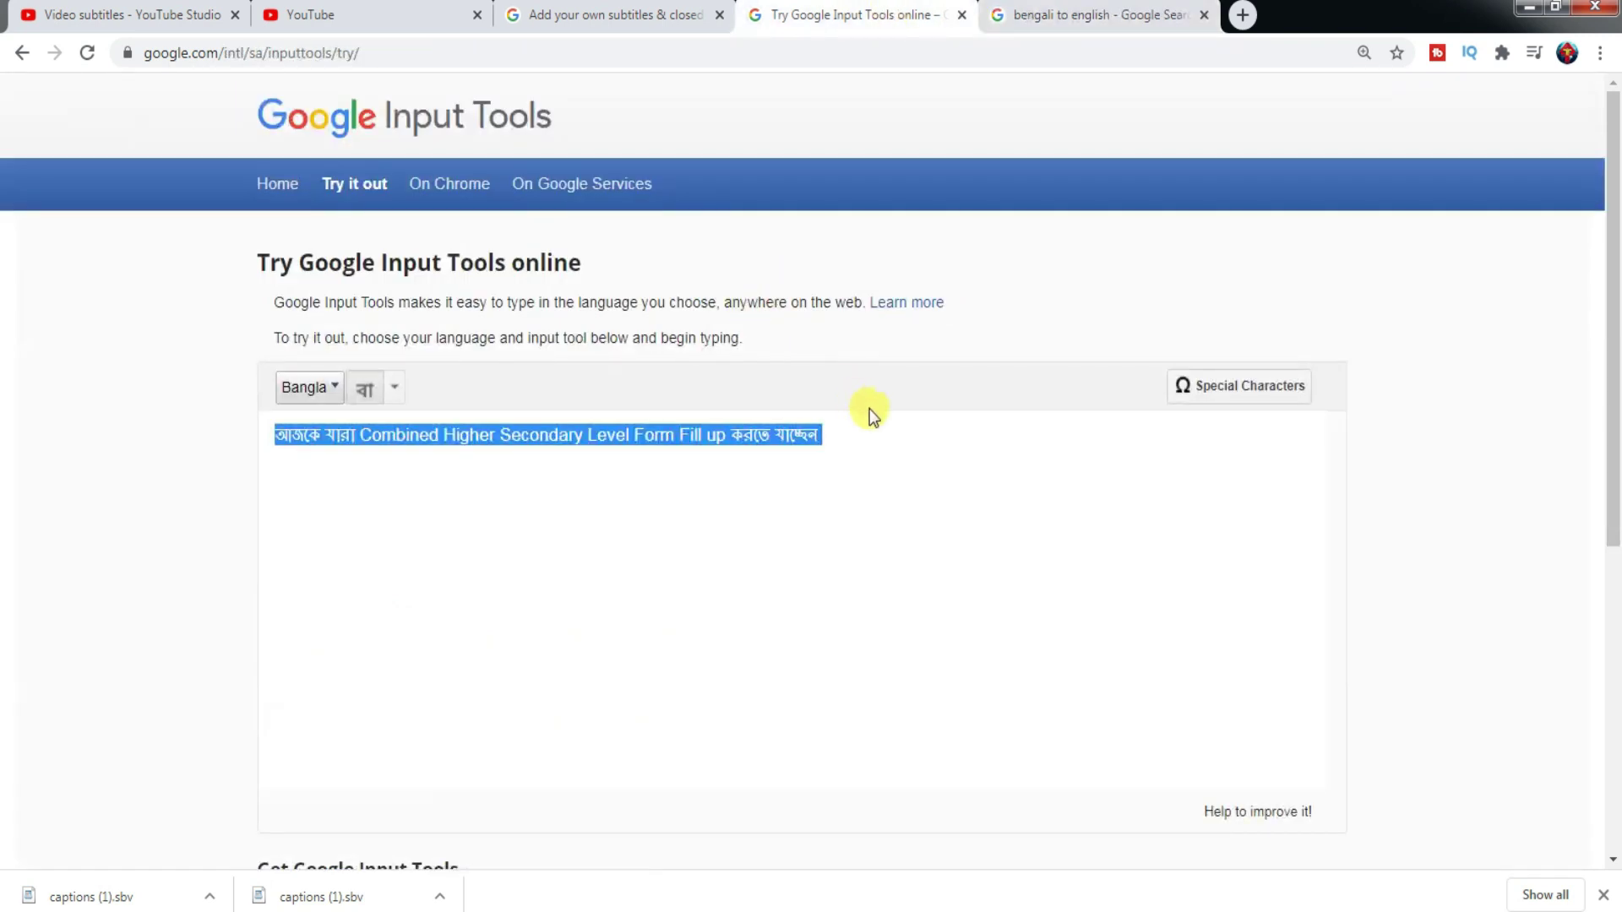
left_click(1136, 15)
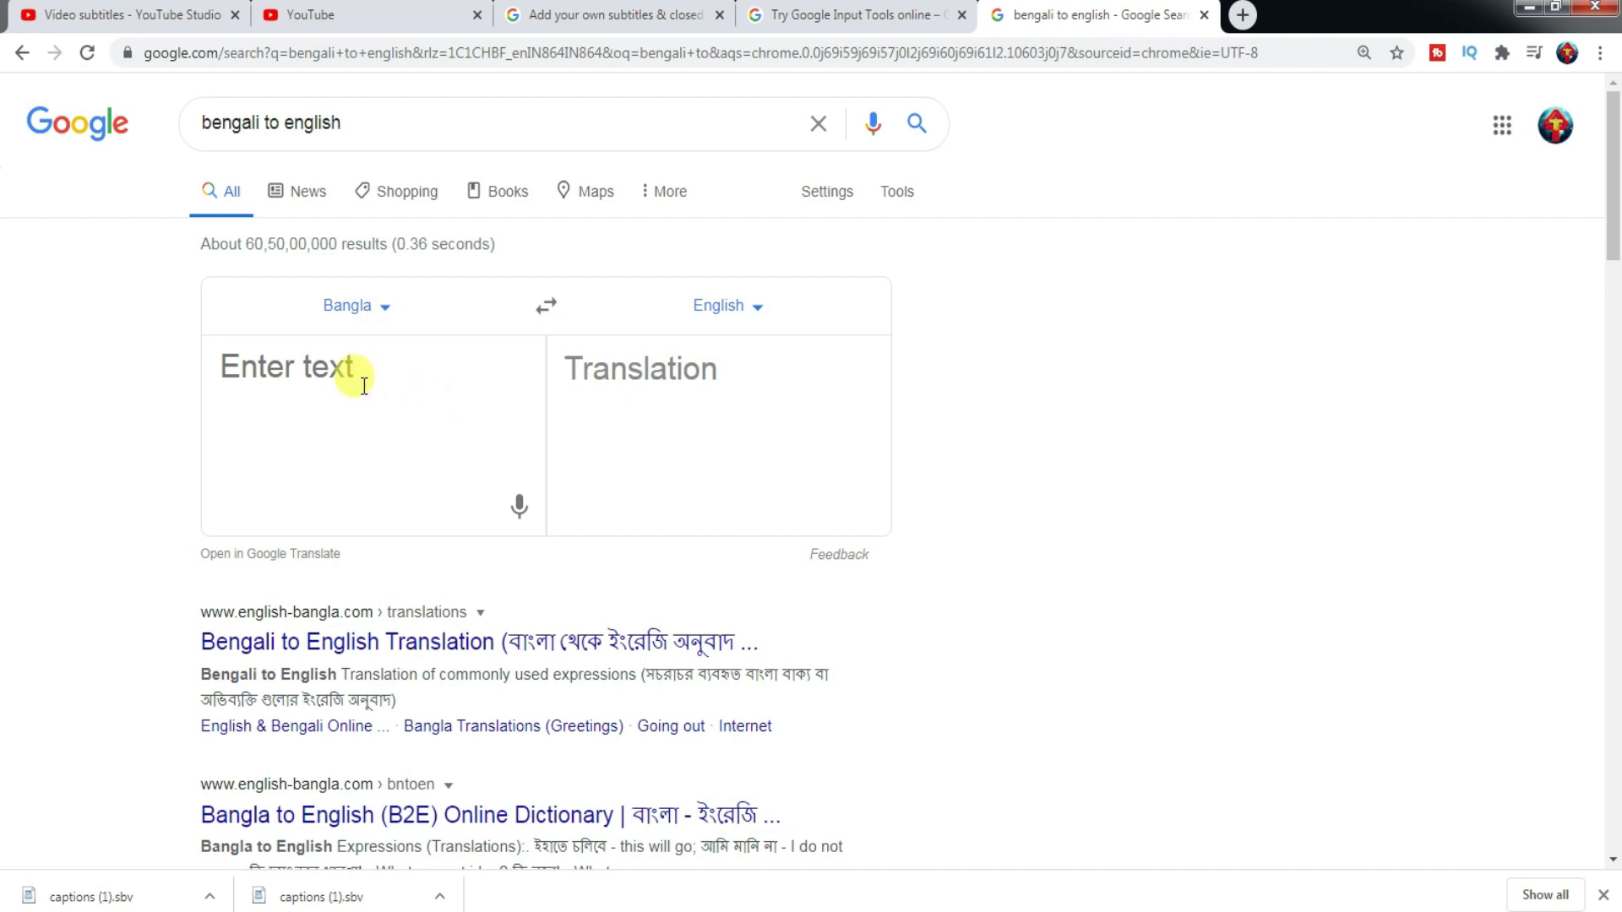
left_click(807, 8)
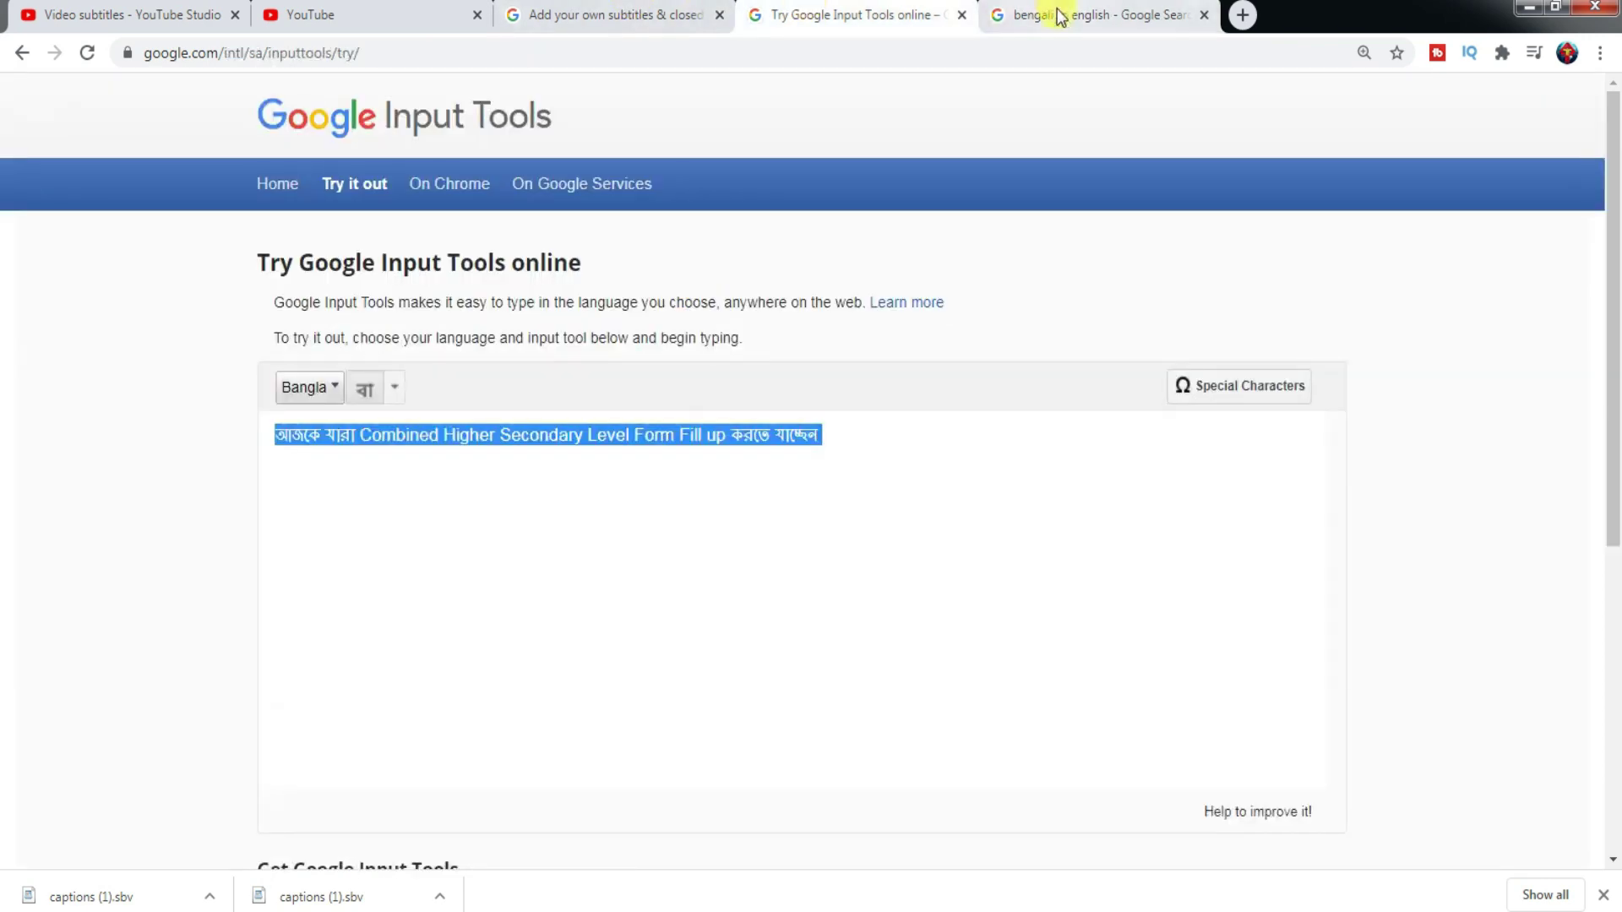
left_click(1057, 15)
type("আজকে যারা Combined Higher Secondary Level Form Fill up করতে যাচ্ছেন")
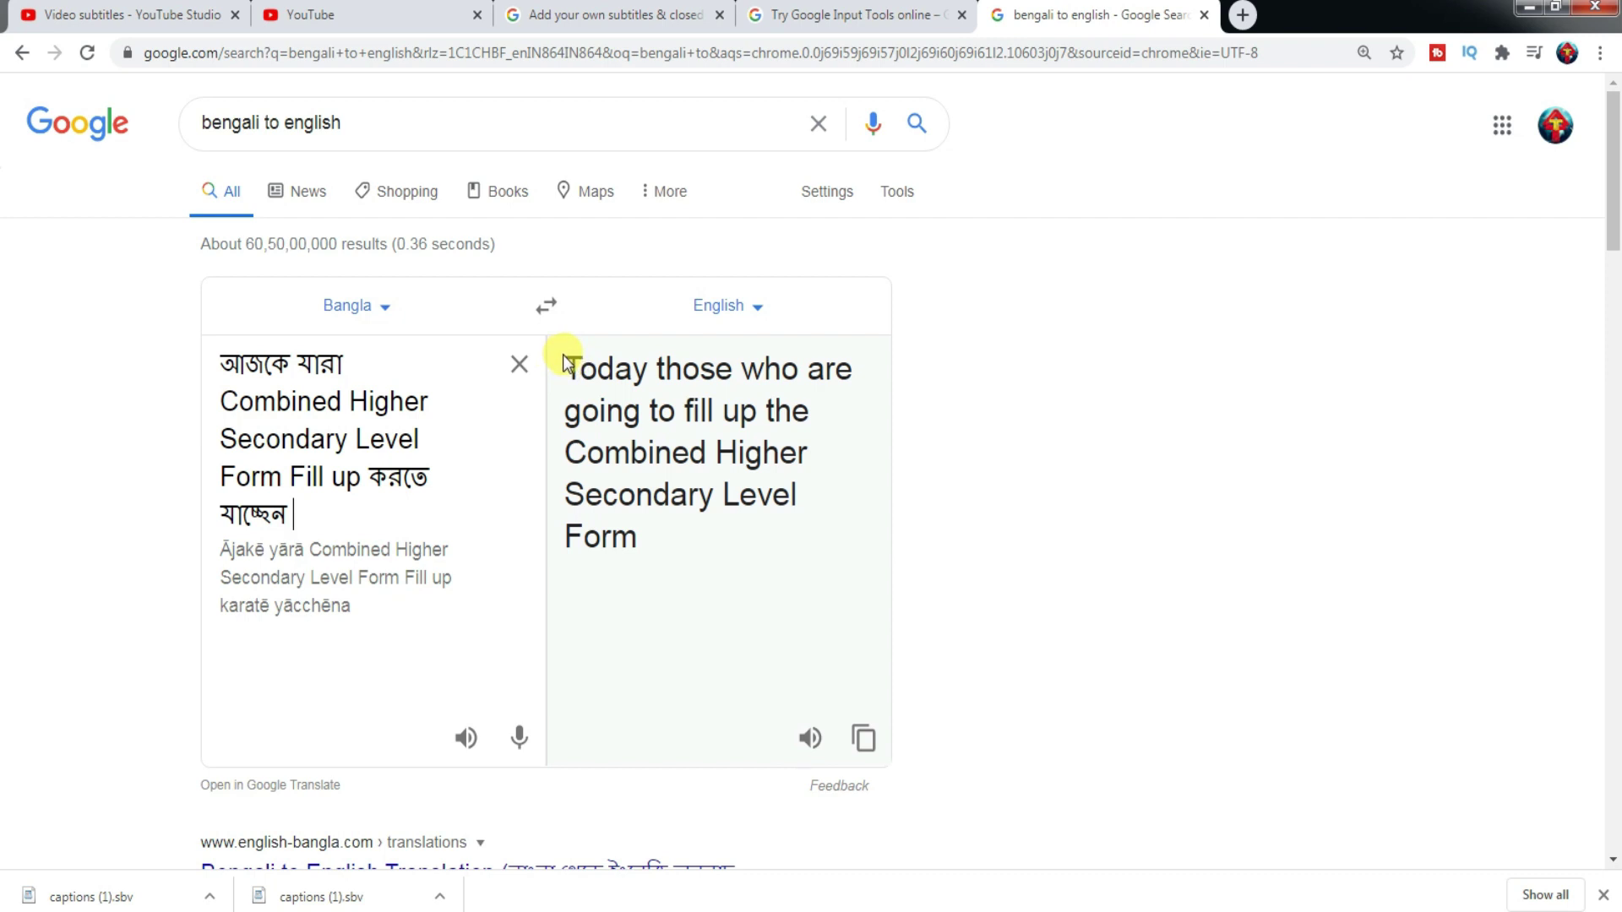
left_click_drag(563, 356, 698, 591)
key("ctrl+c")
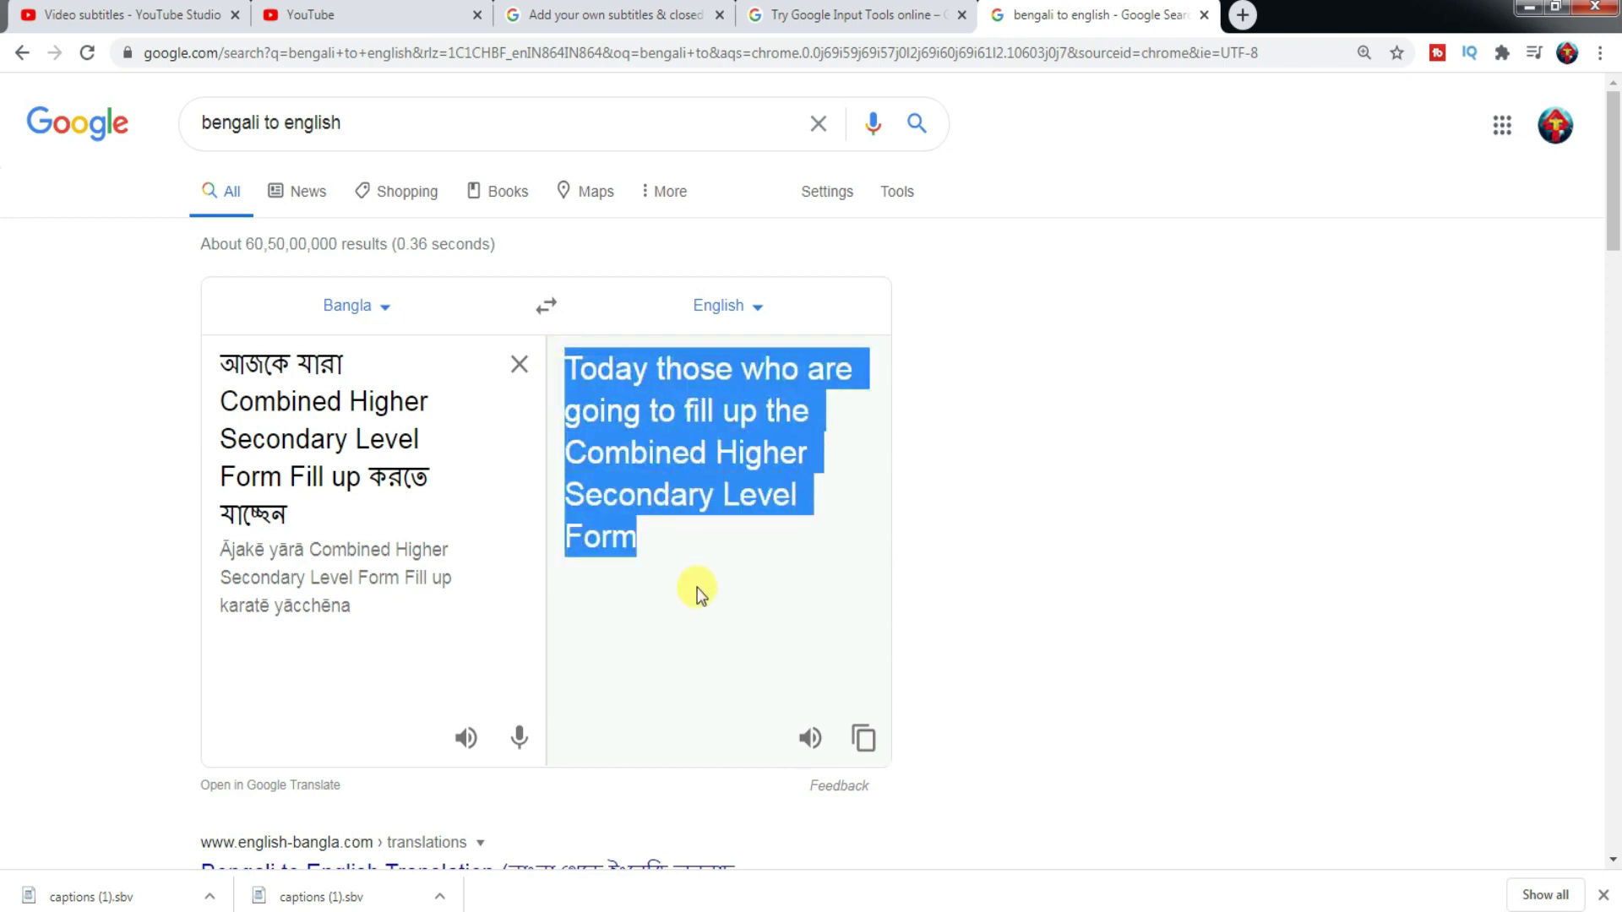
left_click(397, 15)
mouse_move(933, 634)
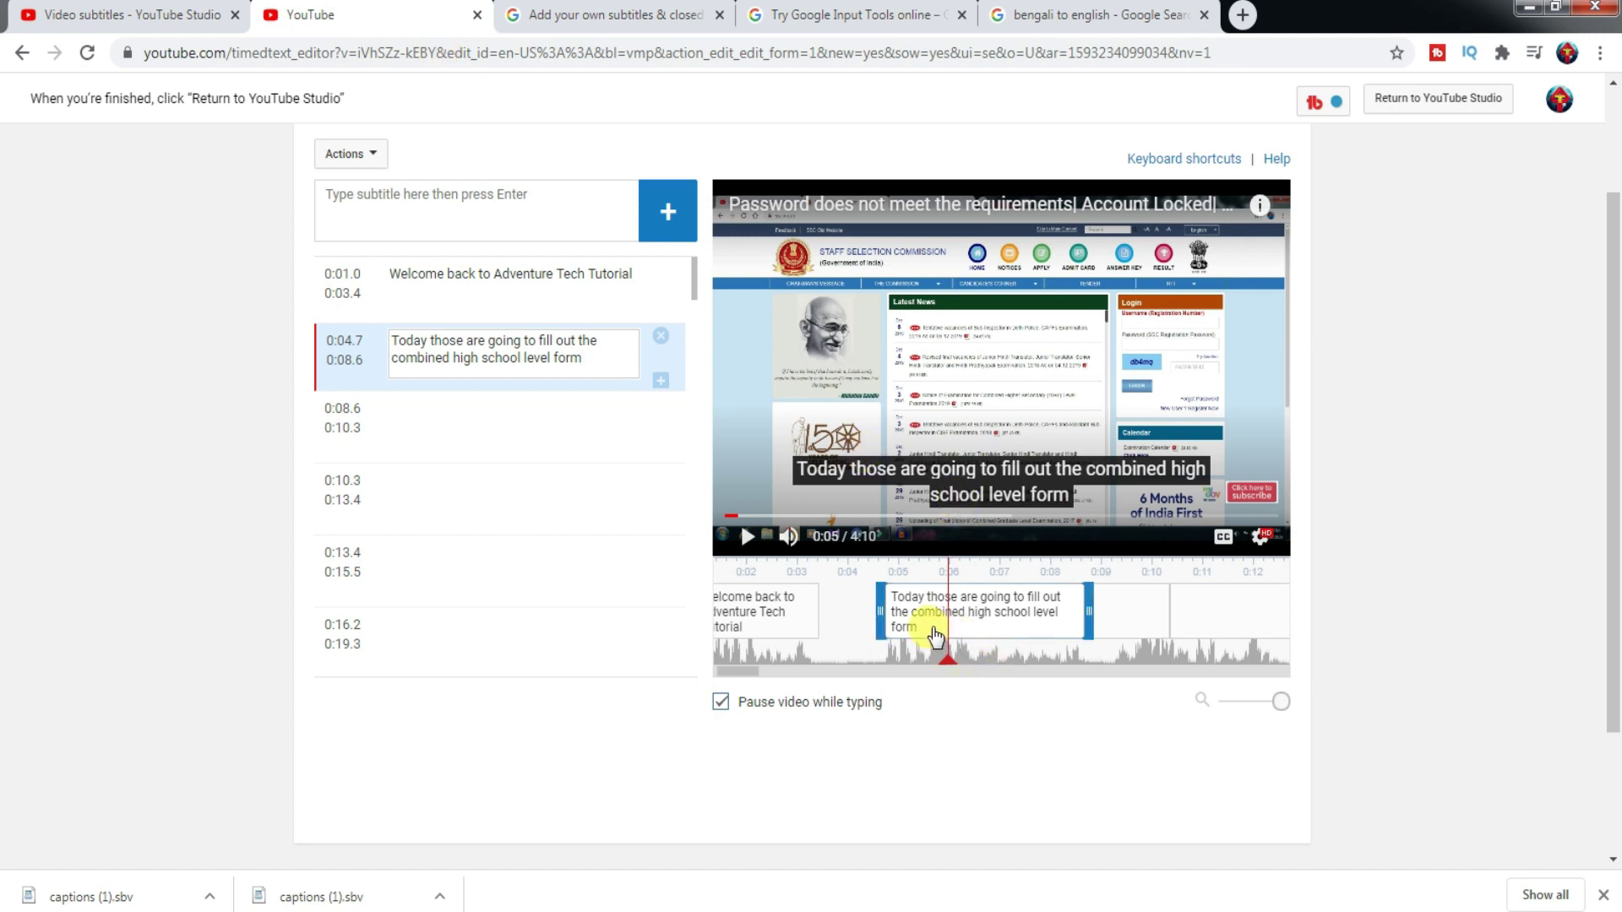
- Replace the caption with 'Today those who are going to fill up the Combined Higher Secondary Level Form', timed 0:04.7–0:08.5
mouse_move(924, 616)
left_mouse_down()
mouse_move(883, 613)
mouse_move(926, 615)
left_mouse_up()
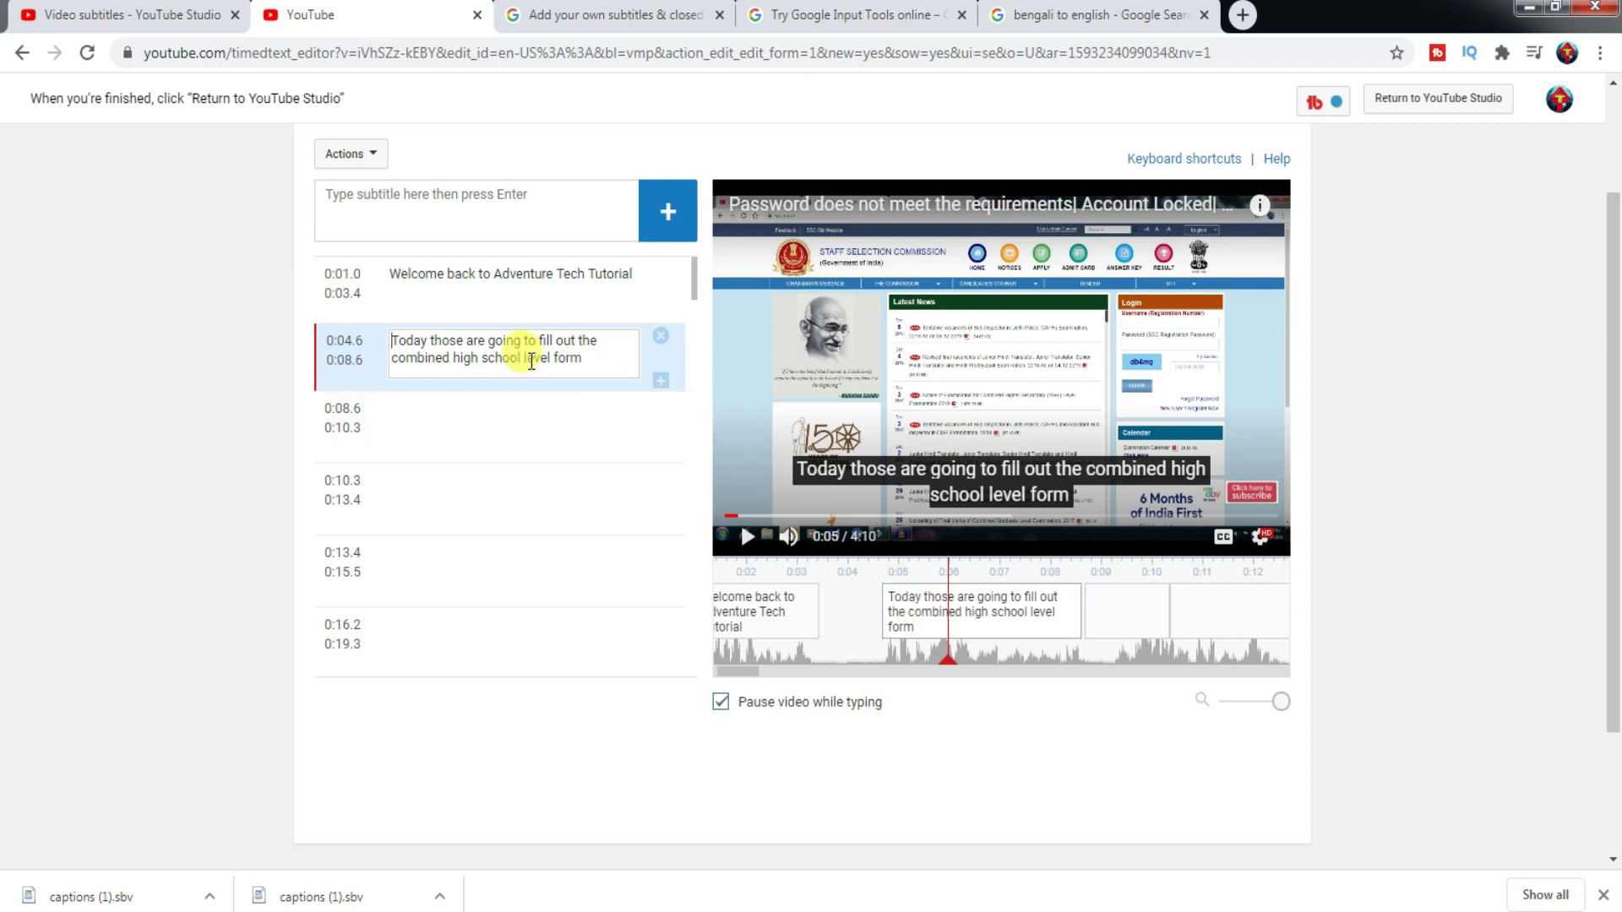
left_click_drag(585, 358, 377, 338)
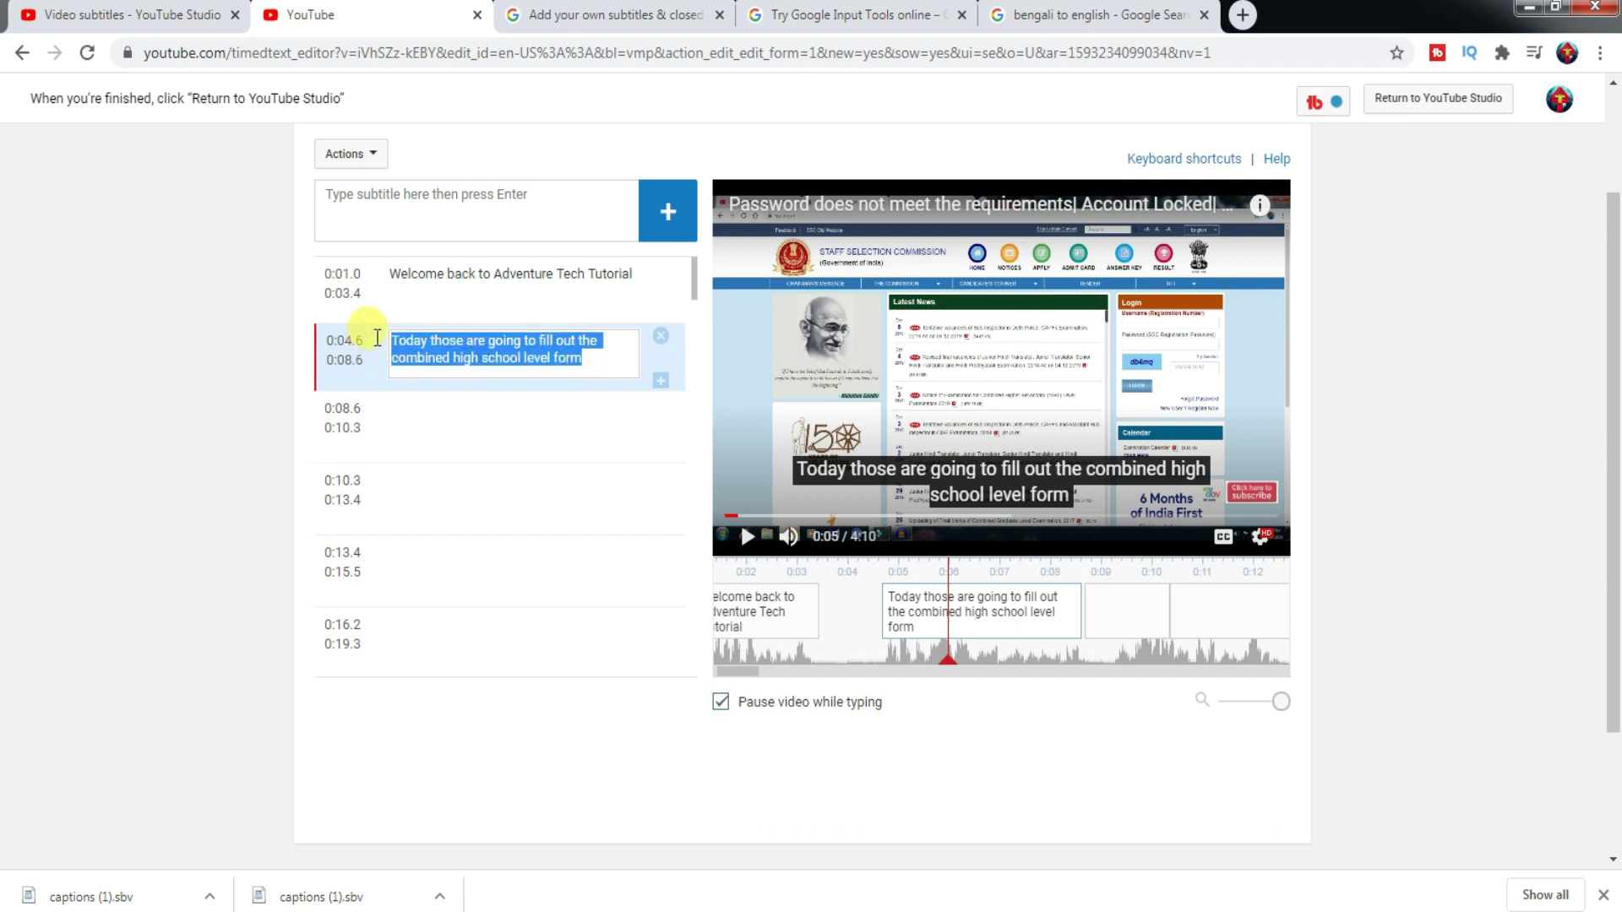
key("BackSpace")
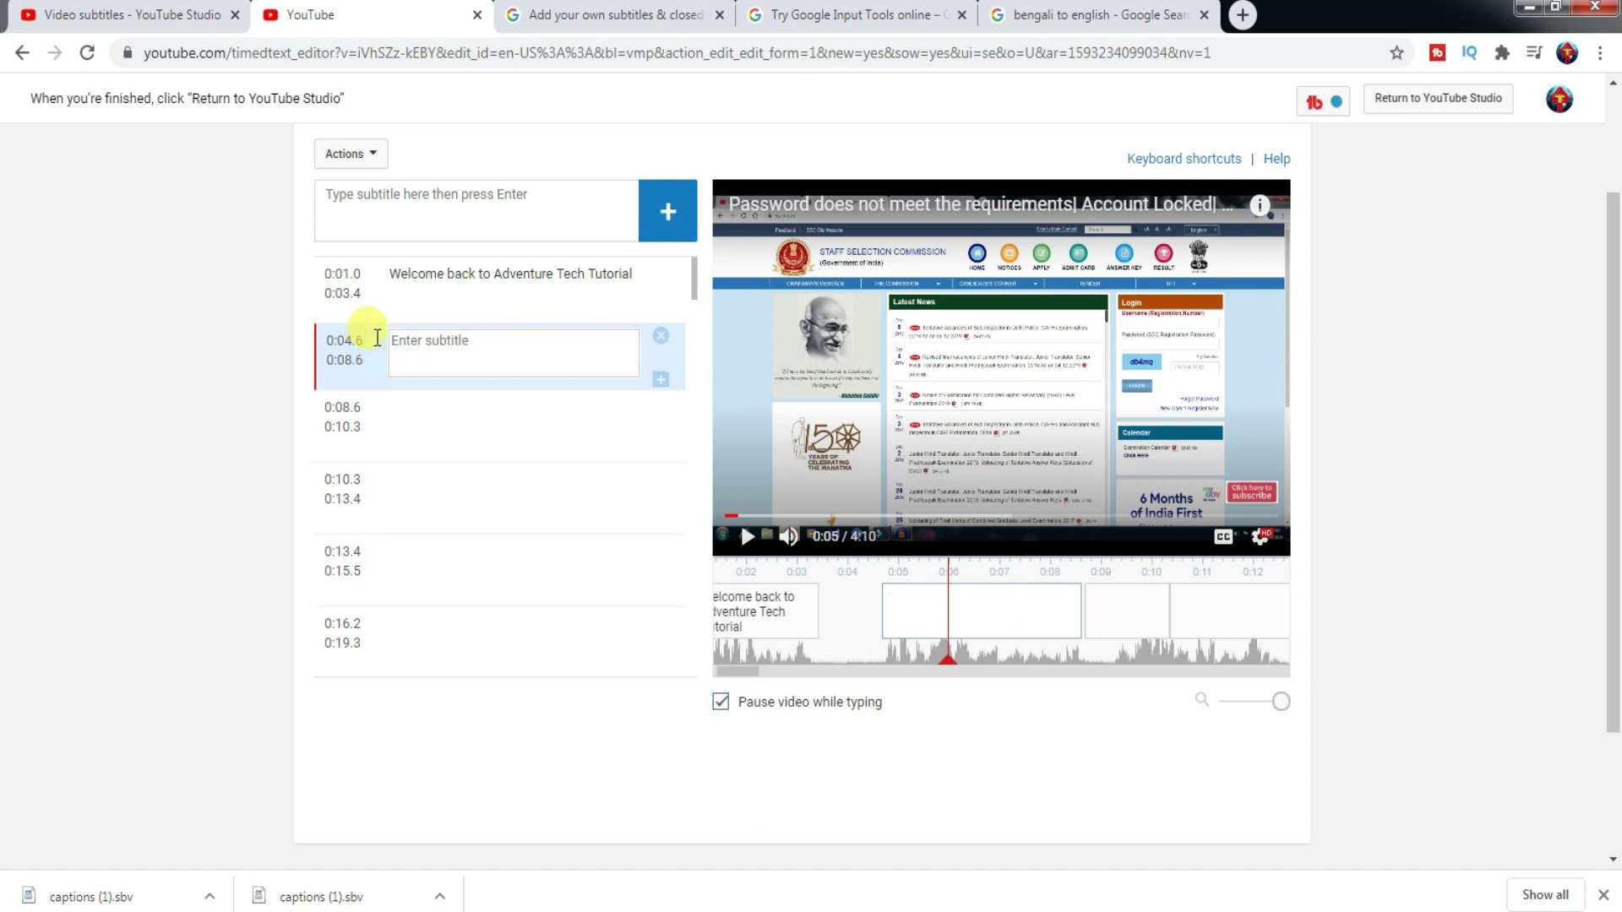
key("ctrl+v")
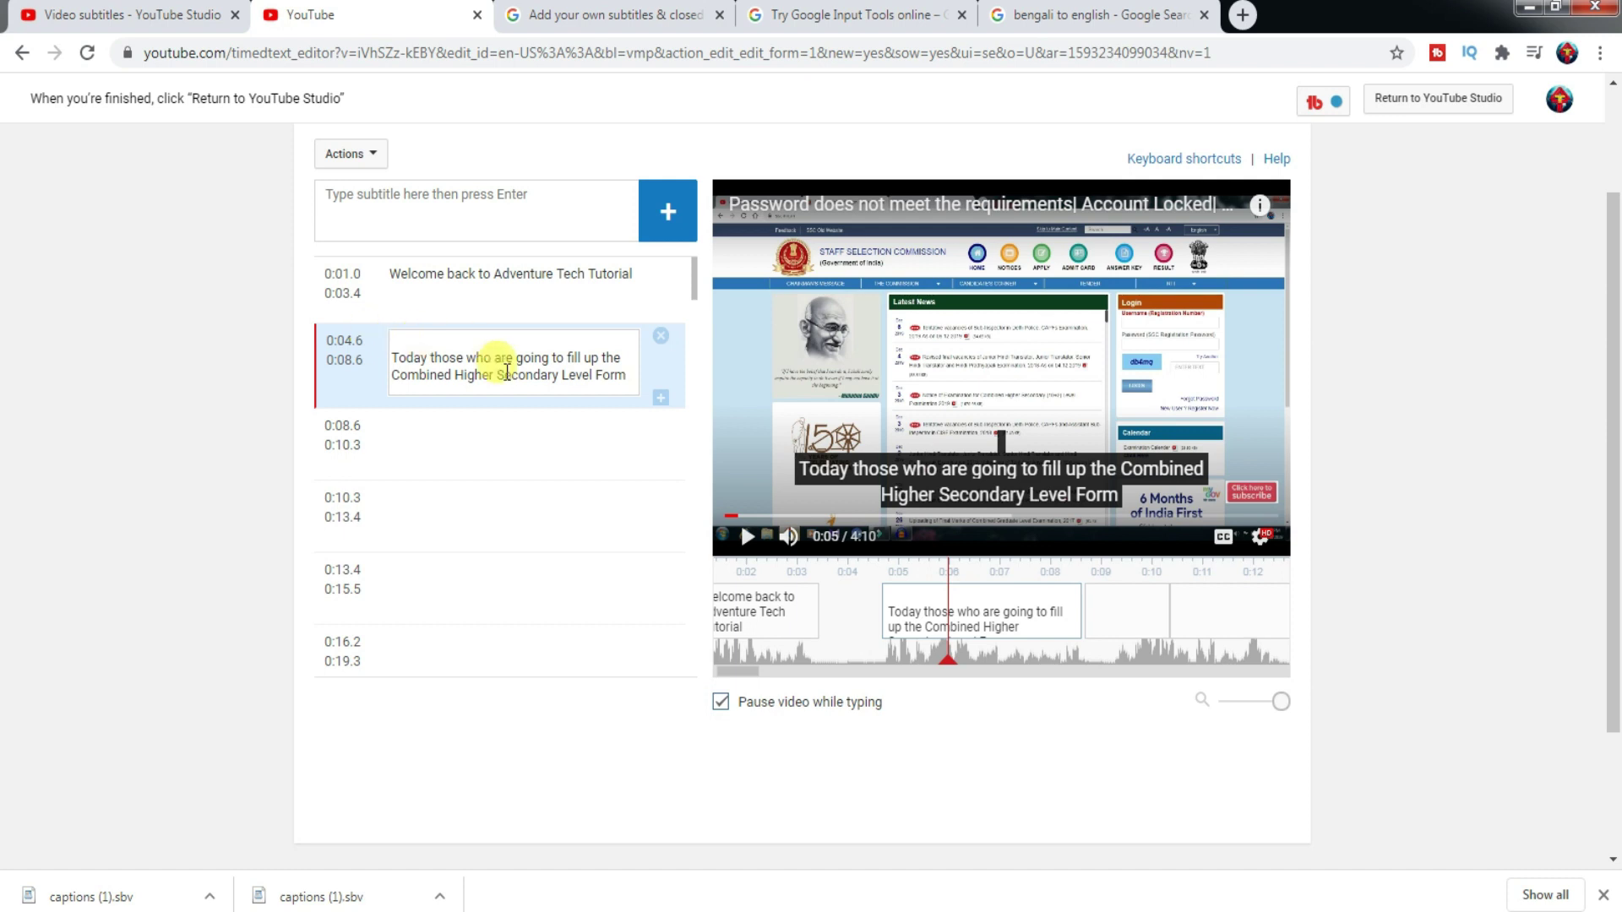
mouse_move(1013, 603)
left_mouse_down()
mouse_move(952, 616)
mouse_move(1011, 618)
left_mouse_up()
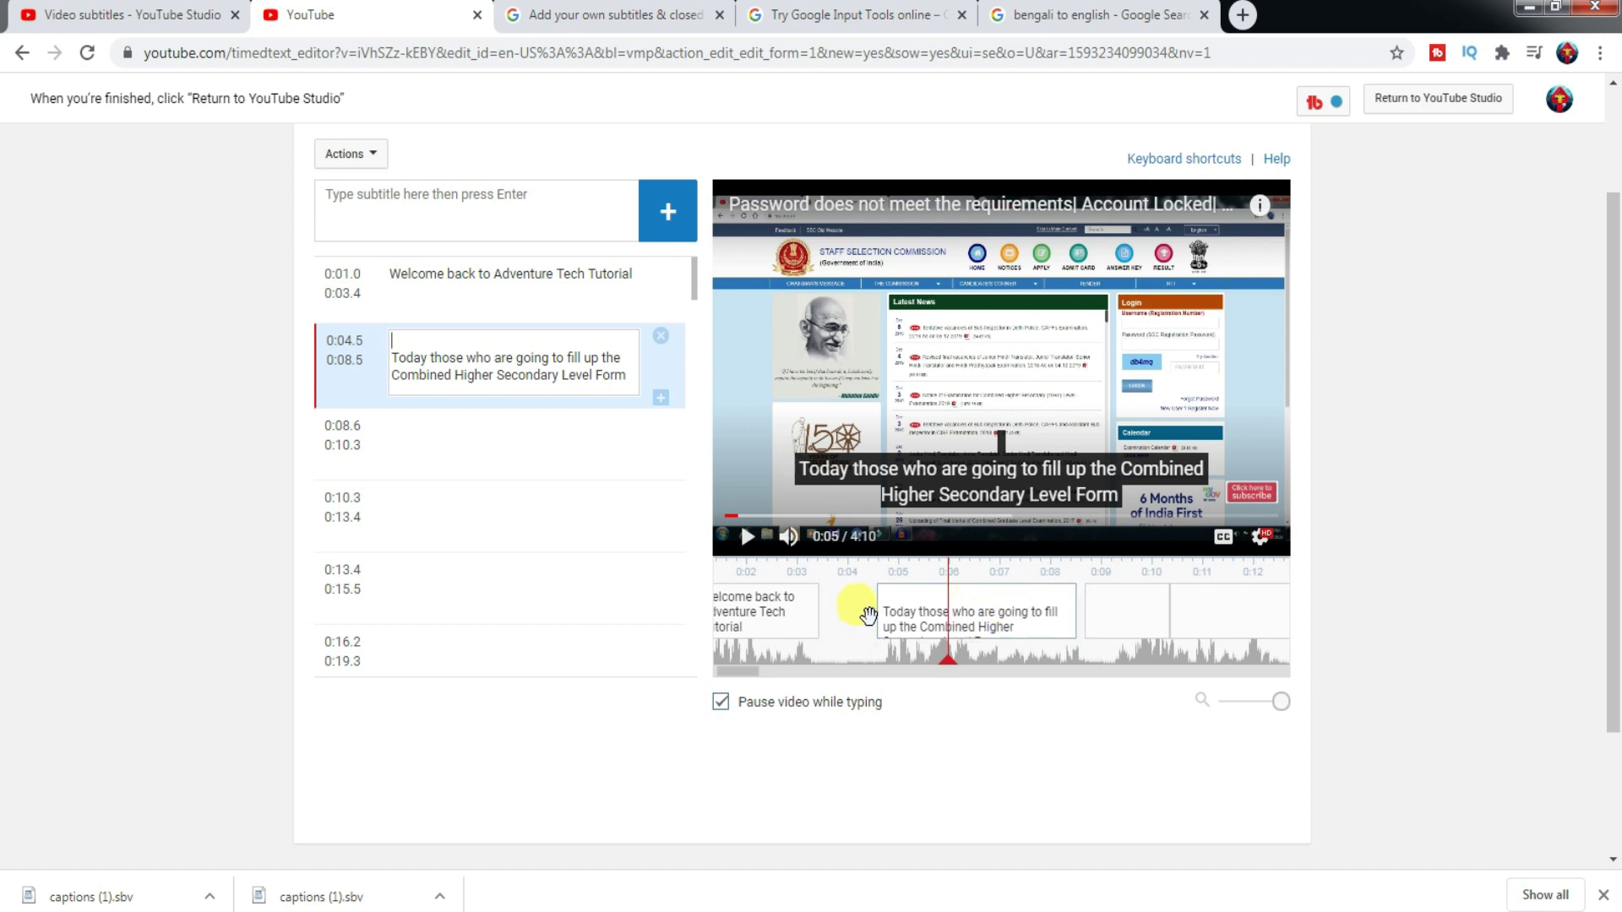
mouse_move(876, 618)
left_mouse_down()
mouse_move(813, 617)
mouse_move(888, 620)
left_mouse_up()
- Preview the video from 0:00 with subtitles, then rewind to about 0:06
left_click(718, 667)
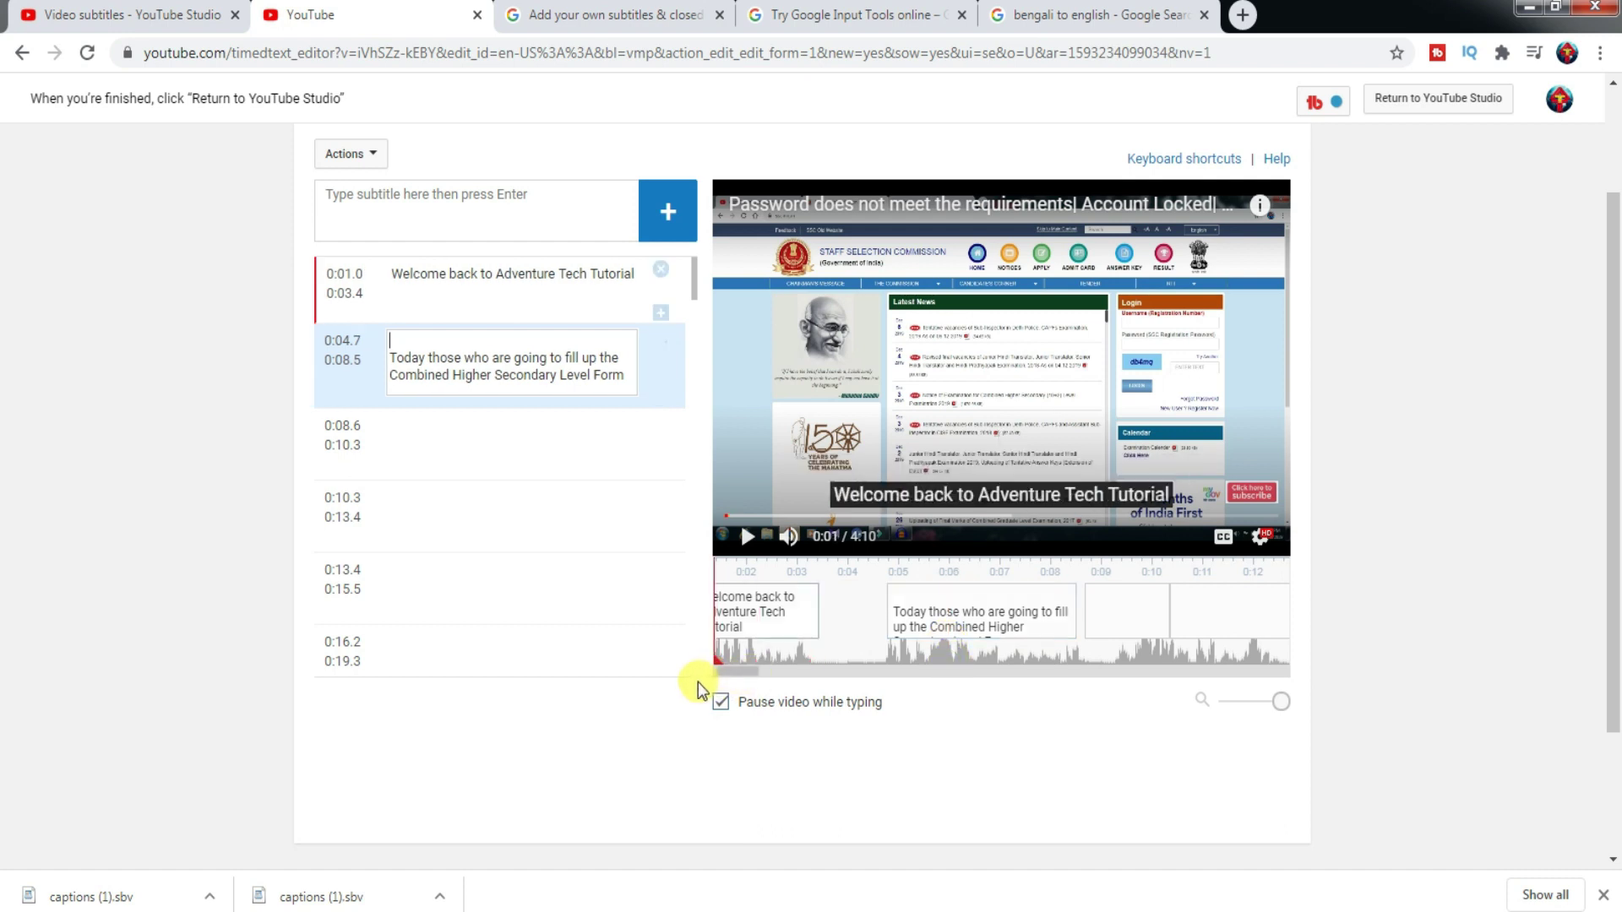
left_click(717, 667)
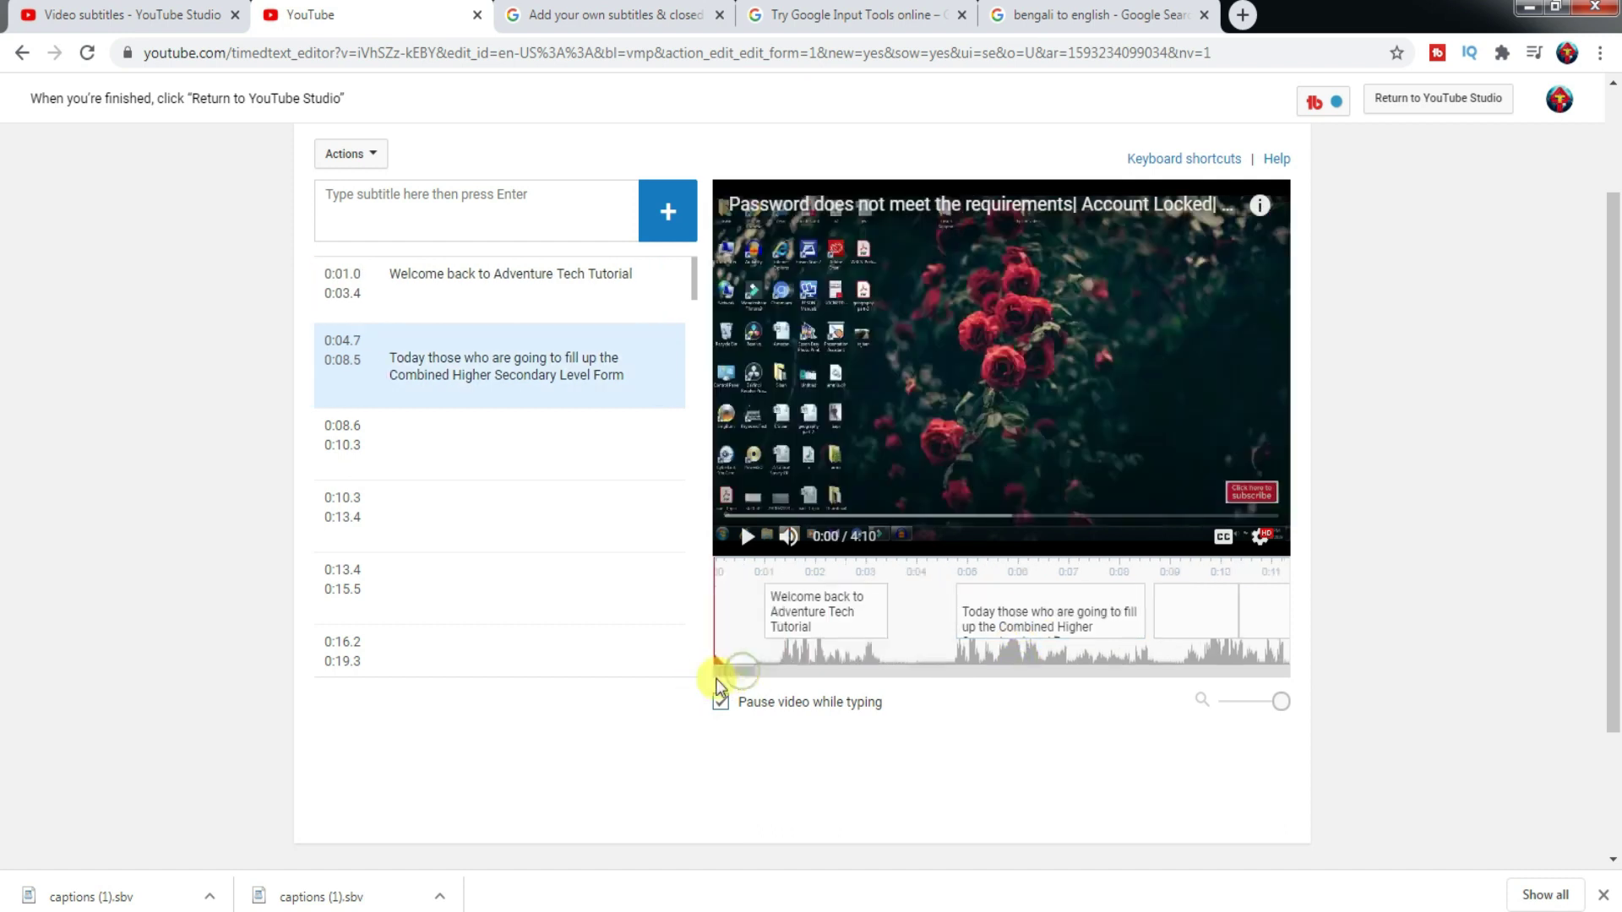
left_click(749, 536)
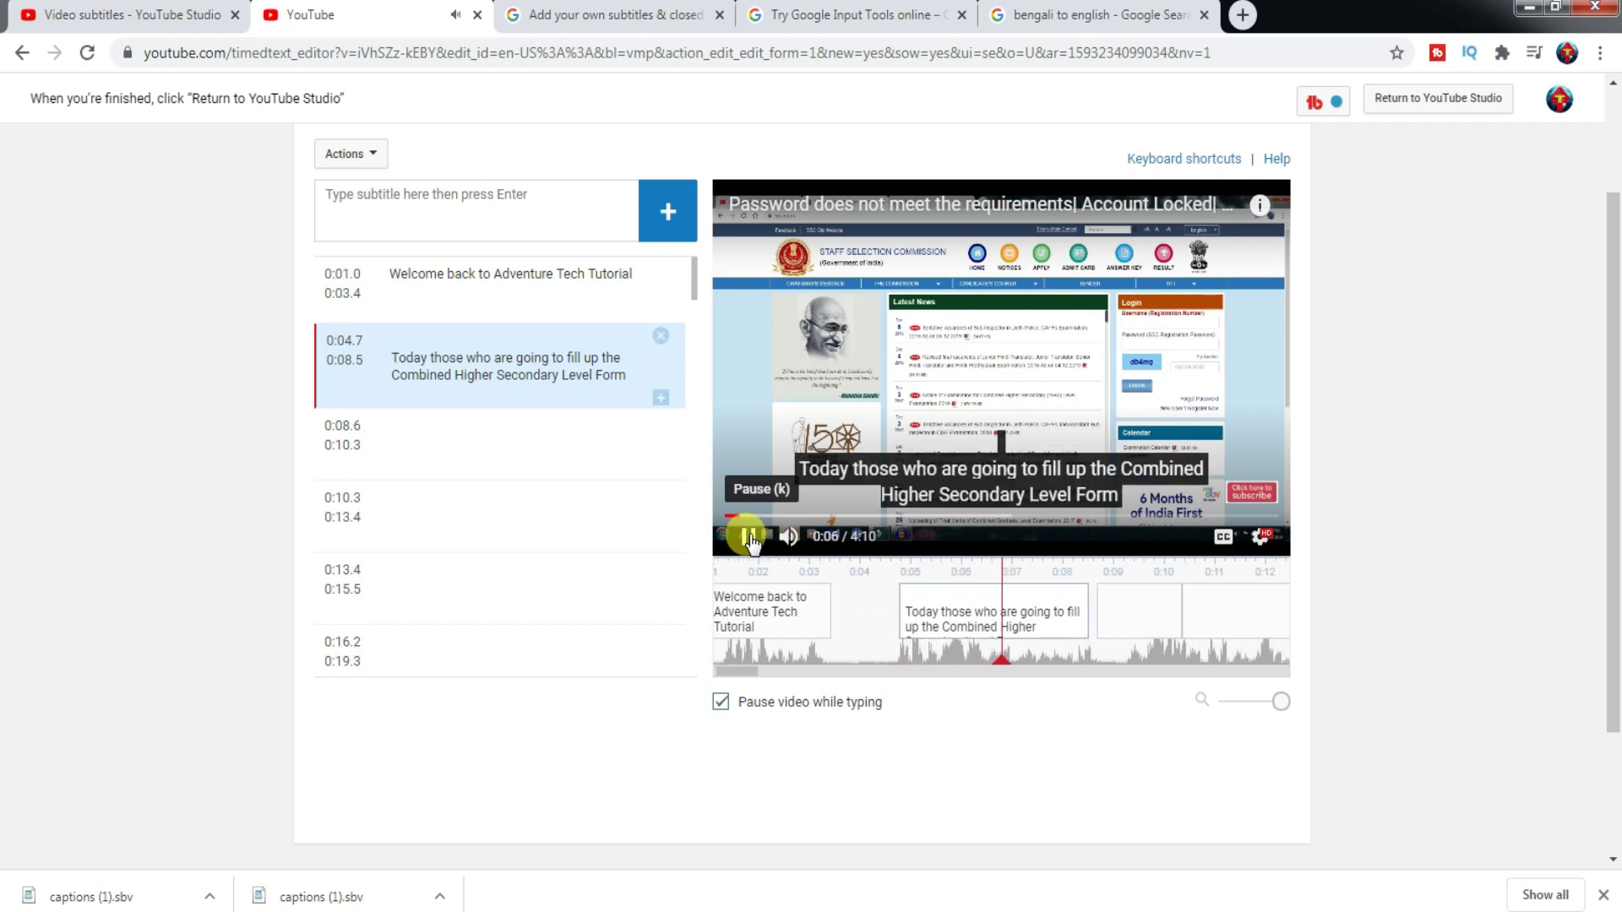
left_click(749, 537)
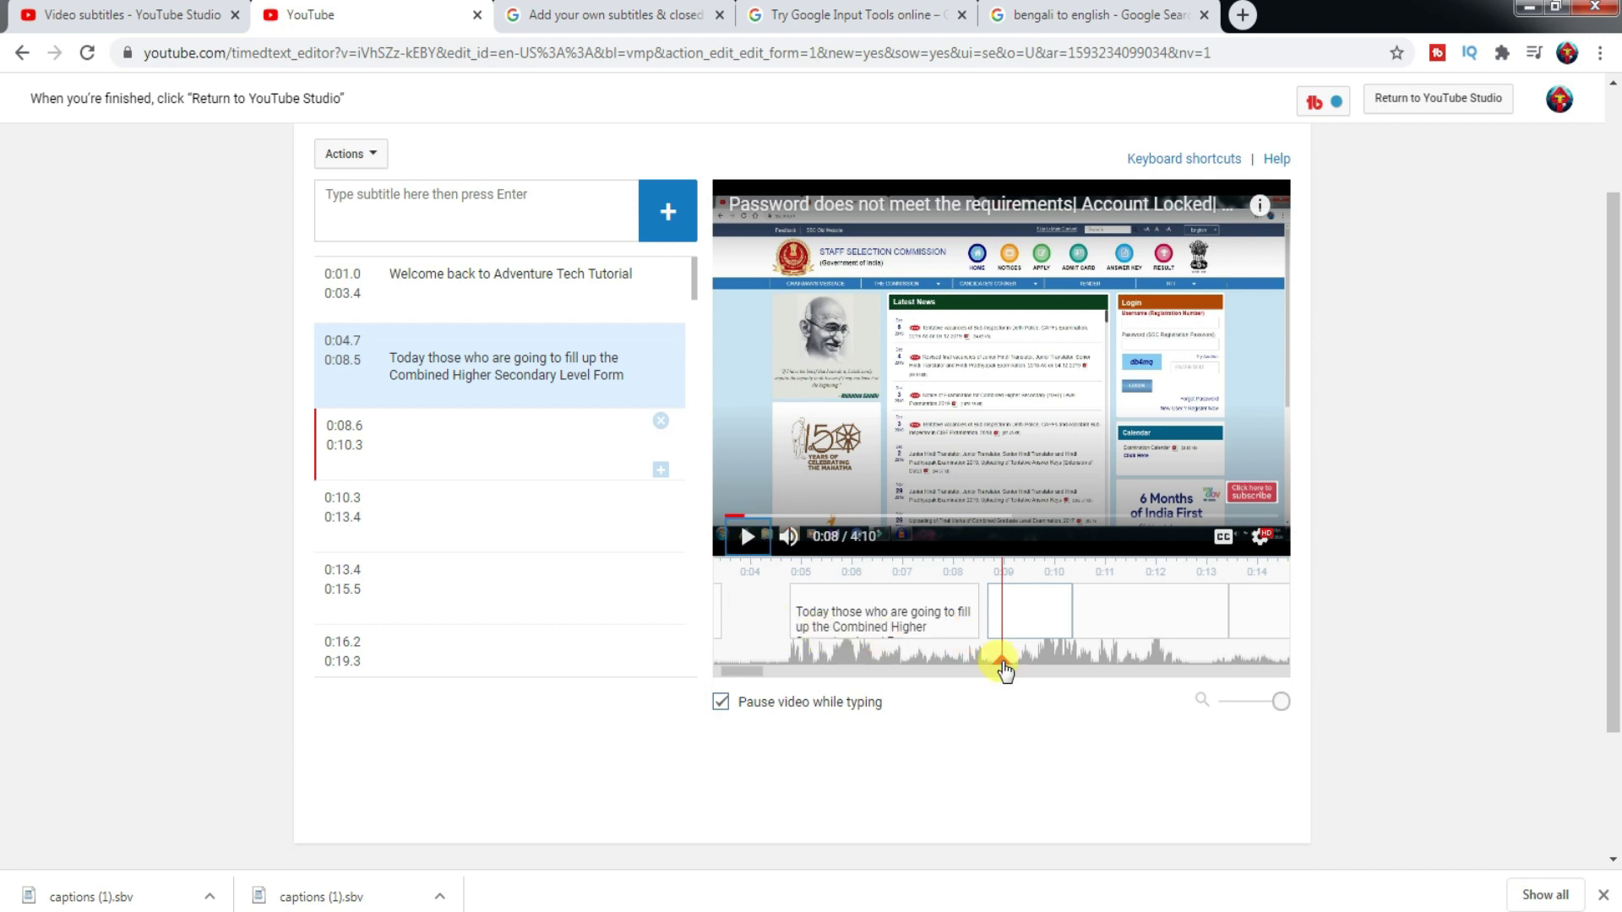
left_click_drag(1003, 667, 881, 671)
- Delete the empty first line from the 0:04.7 caption
left_click(326, 343)
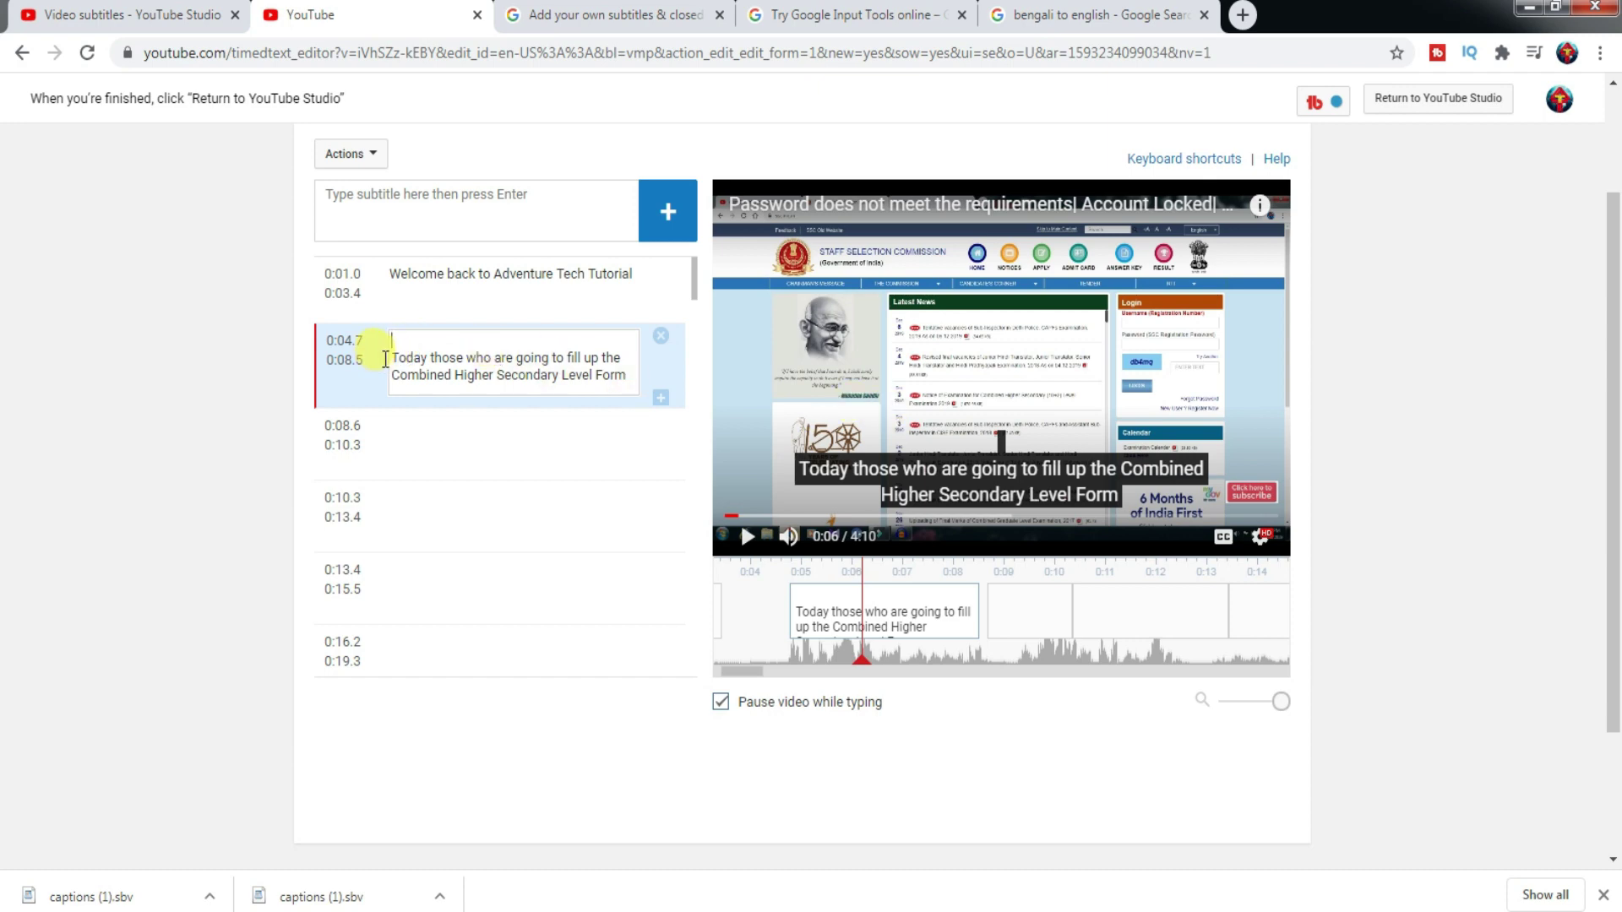
key("Delete")
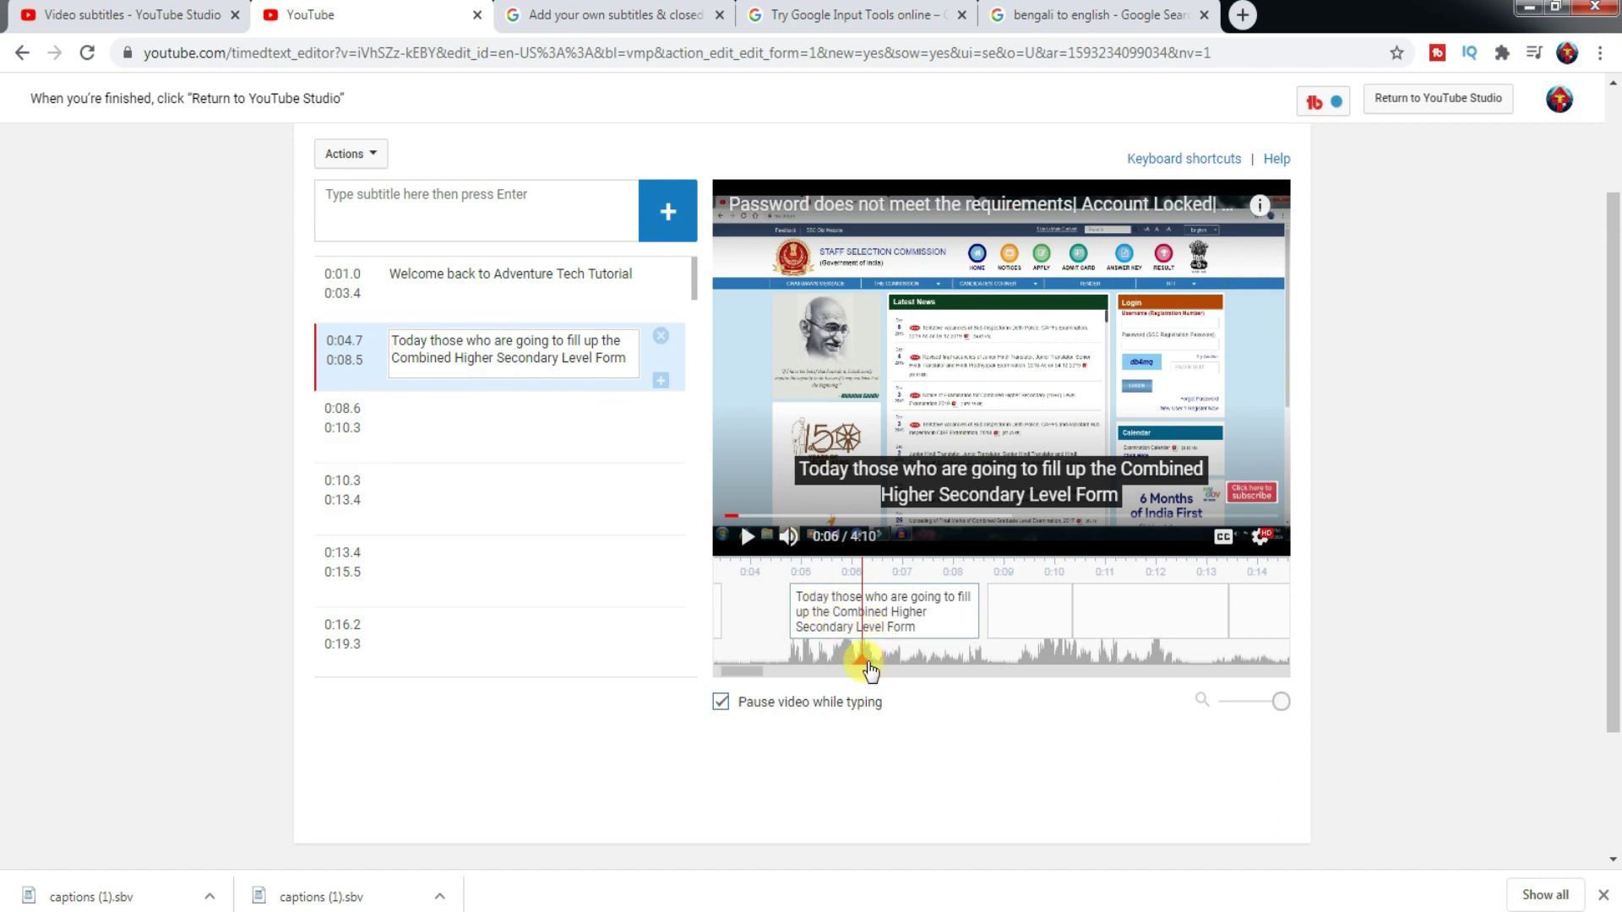
left_click_drag(870, 672, 962, 672)
left_click(876, 14)
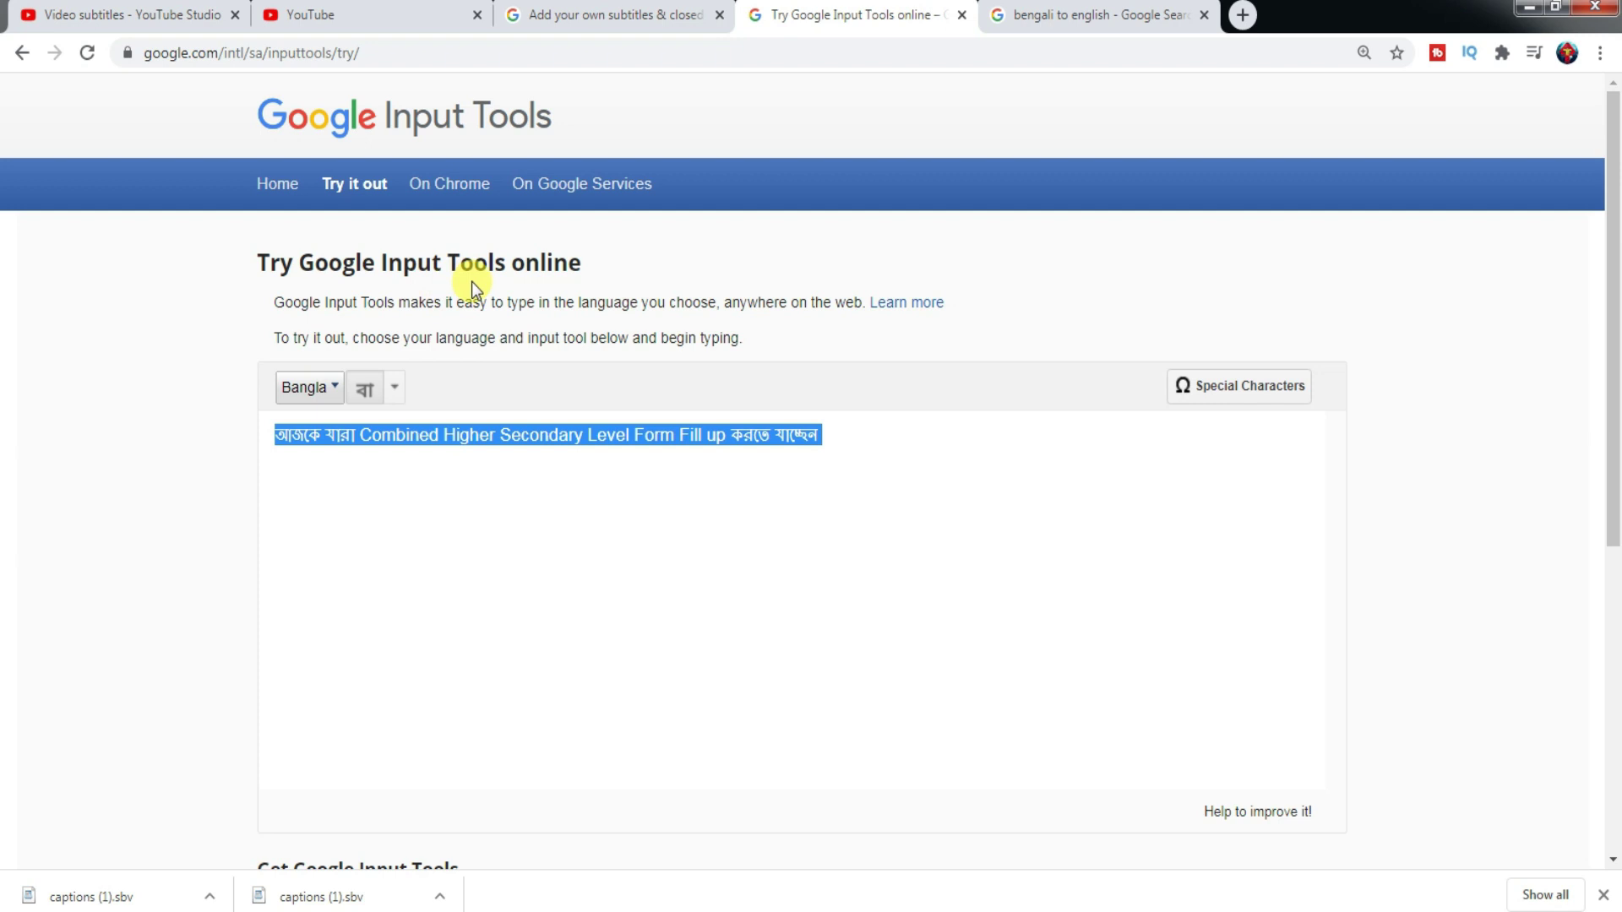
left_click(931, 494)
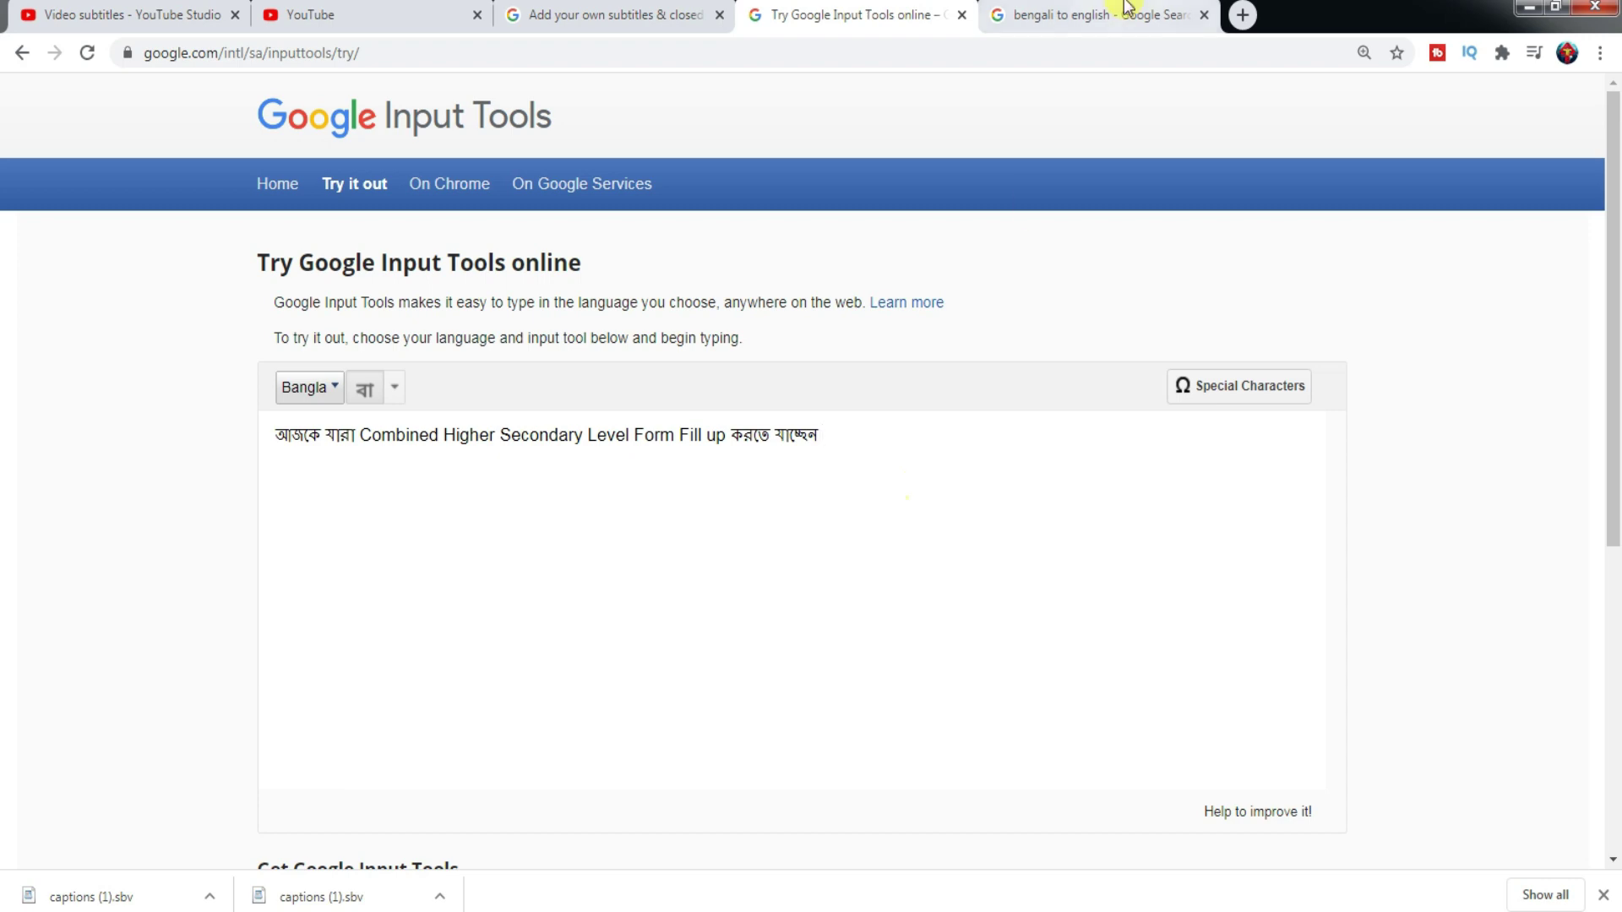
left_click(365, 10)
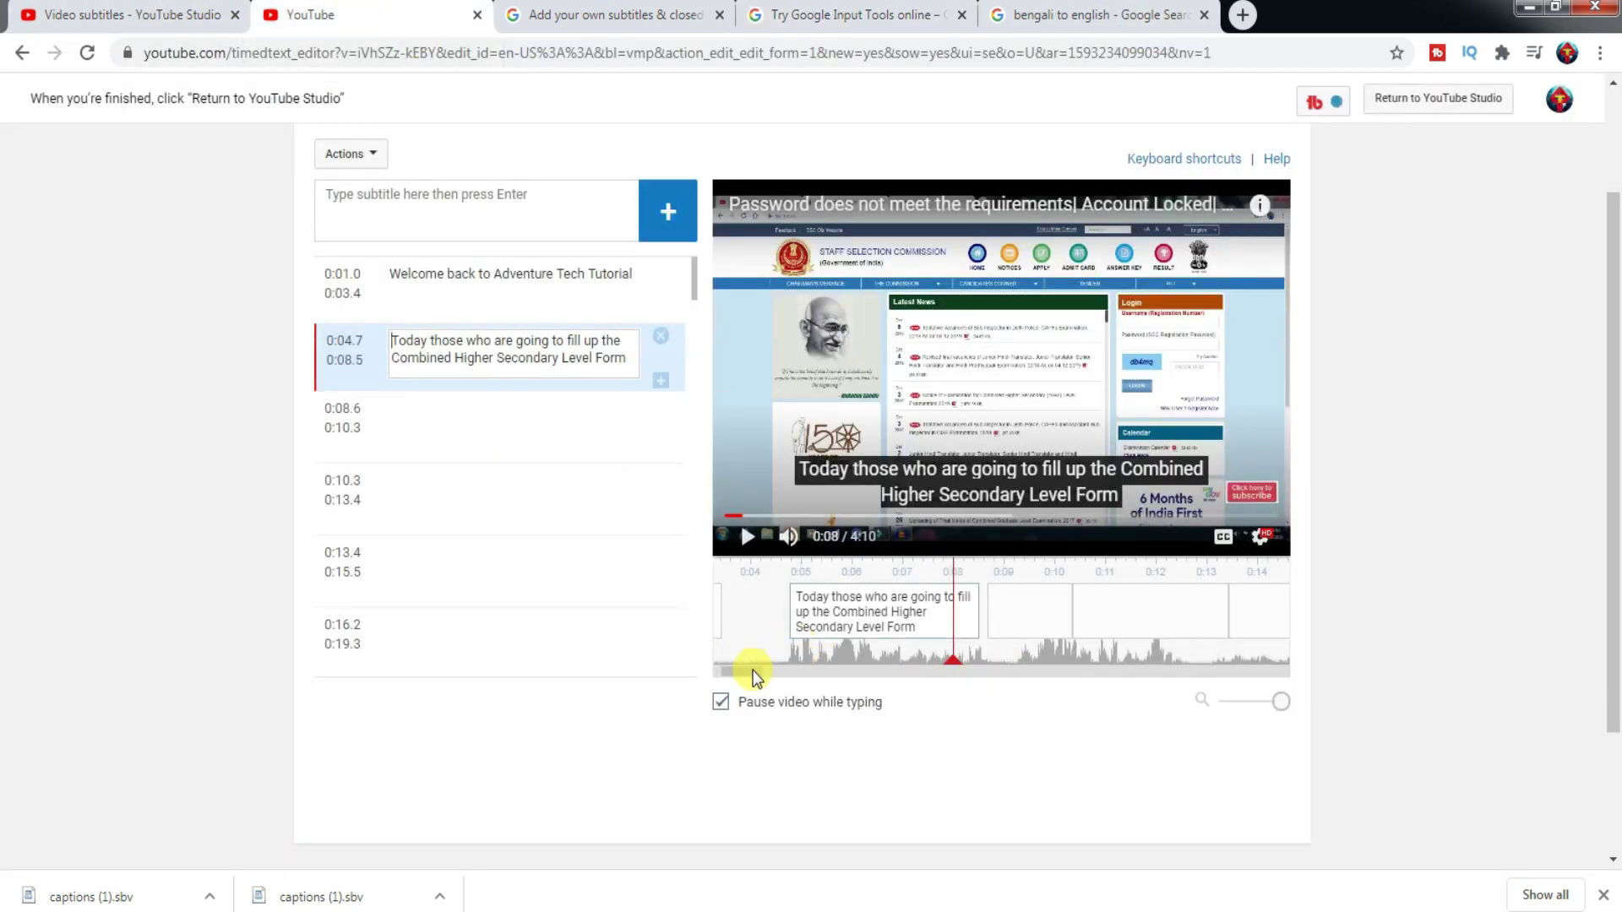
- Scroll the subtitle timeline, then switch to the Google Input Tools tab with the Bangla sentence
mouse_move(752, 671)
left_mouse_down()
mouse_move(803, 670)
mouse_move(725, 686)
left_mouse_up()
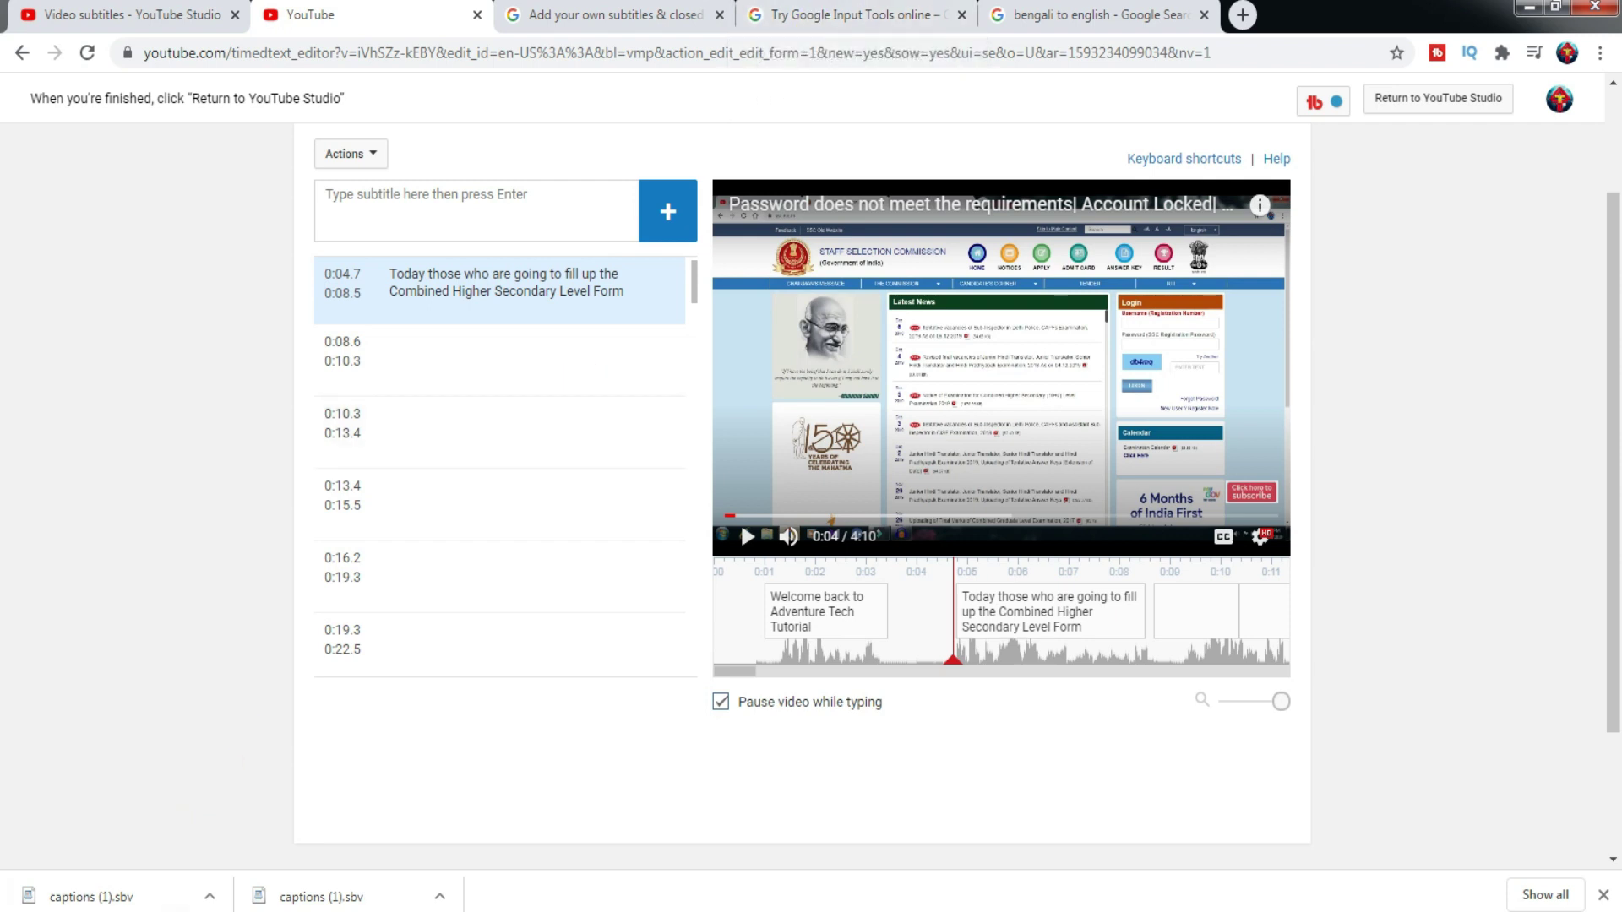
left_click(914, 14)
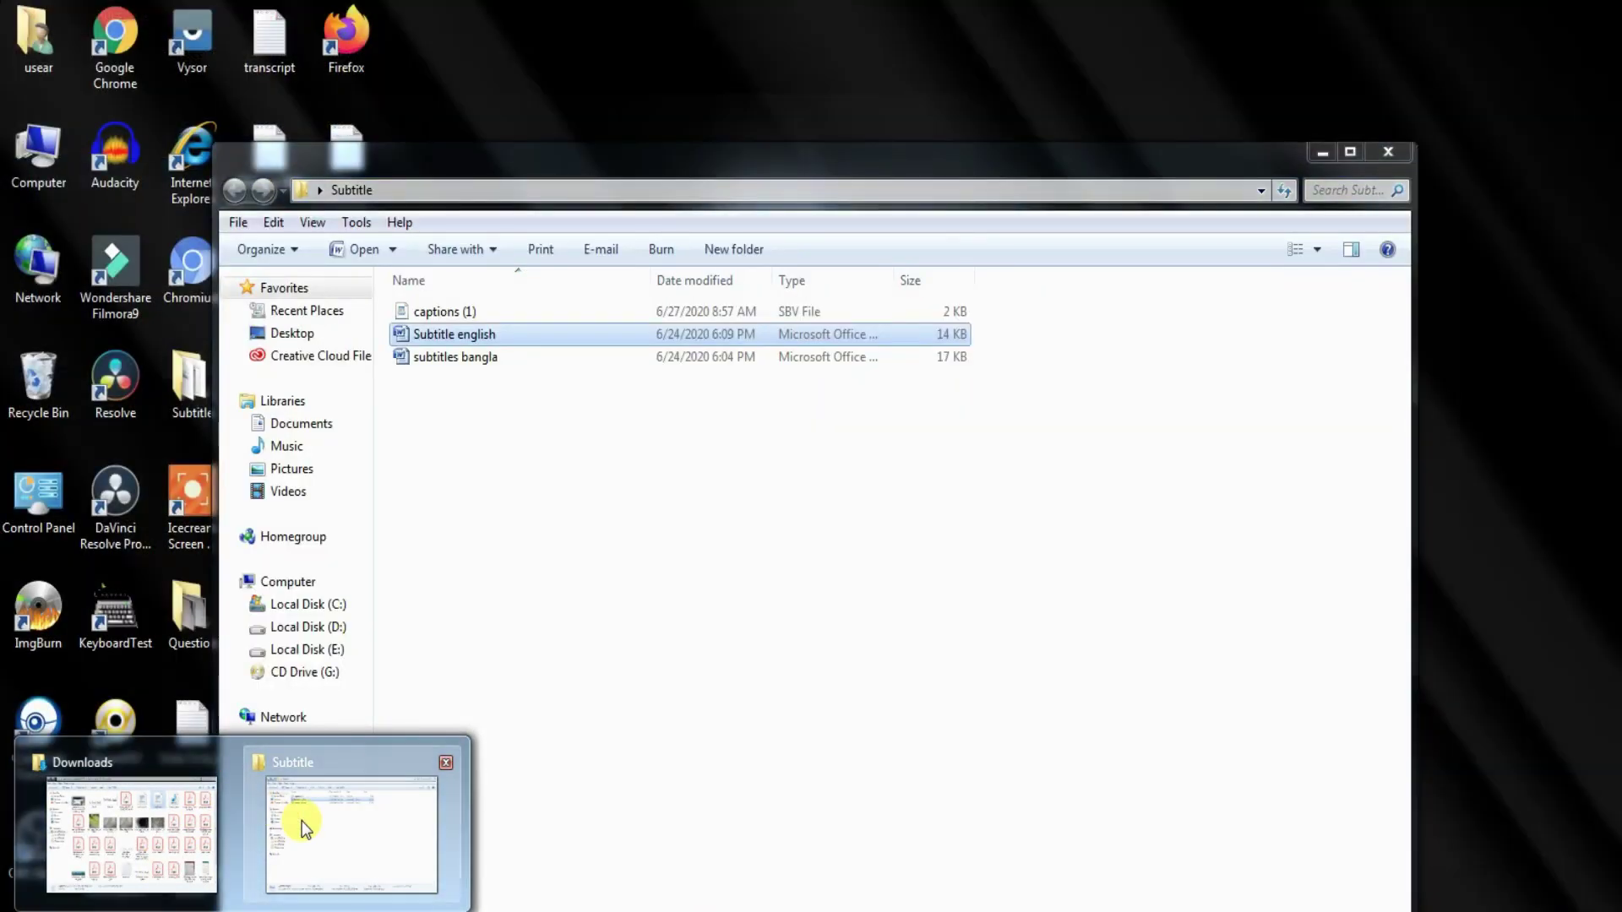
- Open the subtitles bangla document from the Subtitle folder, scroll through it, then minimize it
left_click(301, 821)
double_click(465, 358)
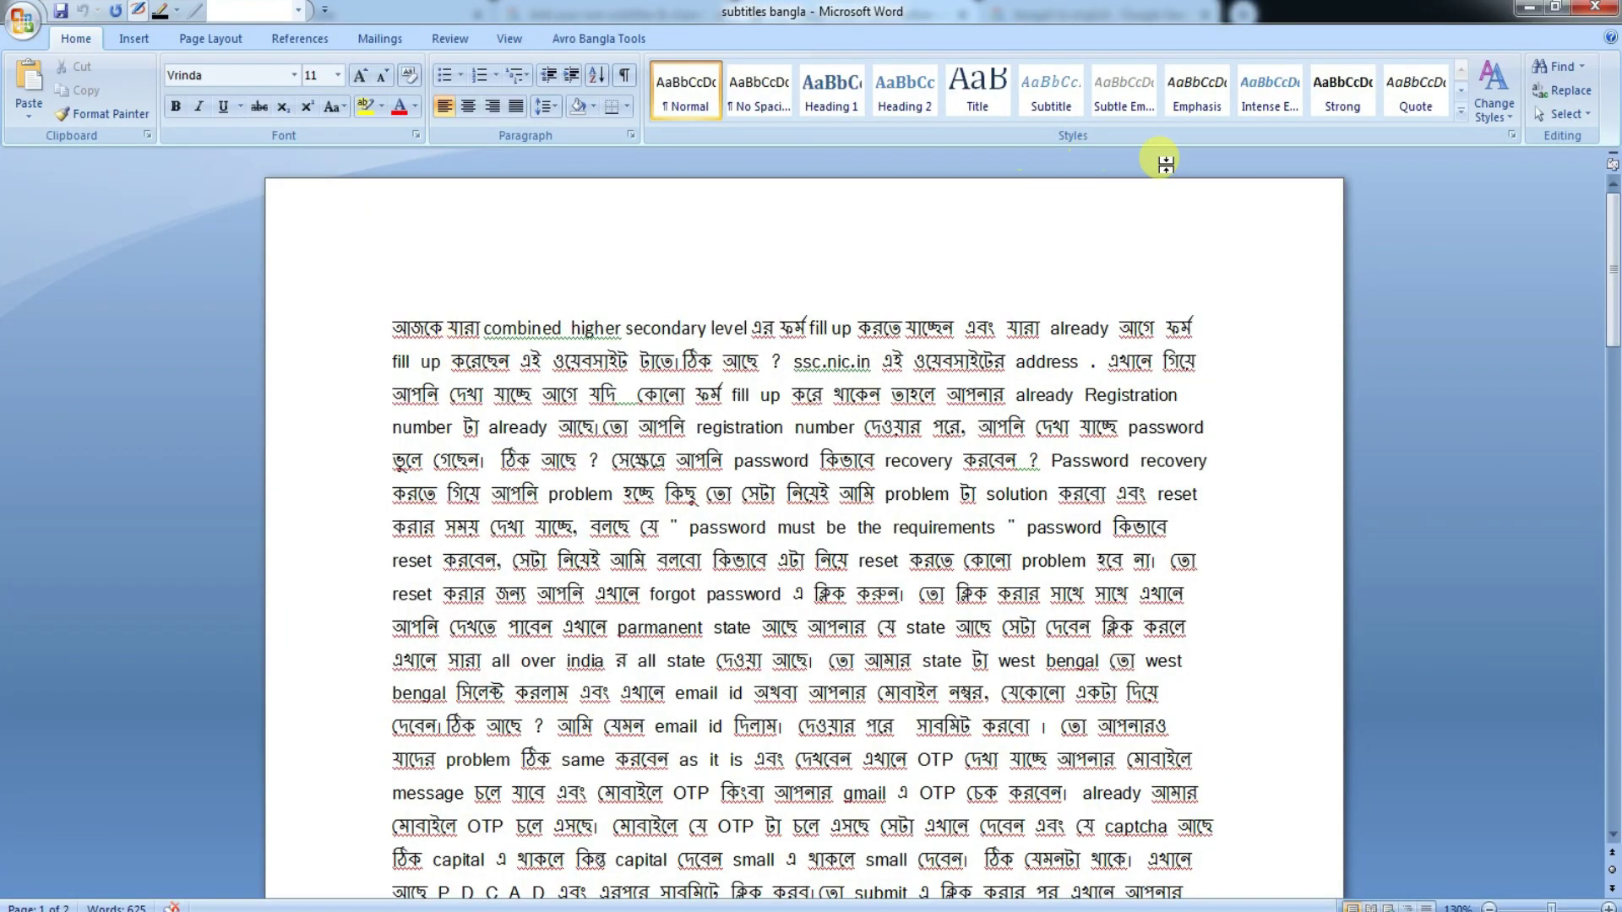
left_click(1615, 245)
mouse_move(1615, 245)
left_mouse_down()
mouse_move(1599, 540)
mouse_move(1614, 237)
left_mouse_up()
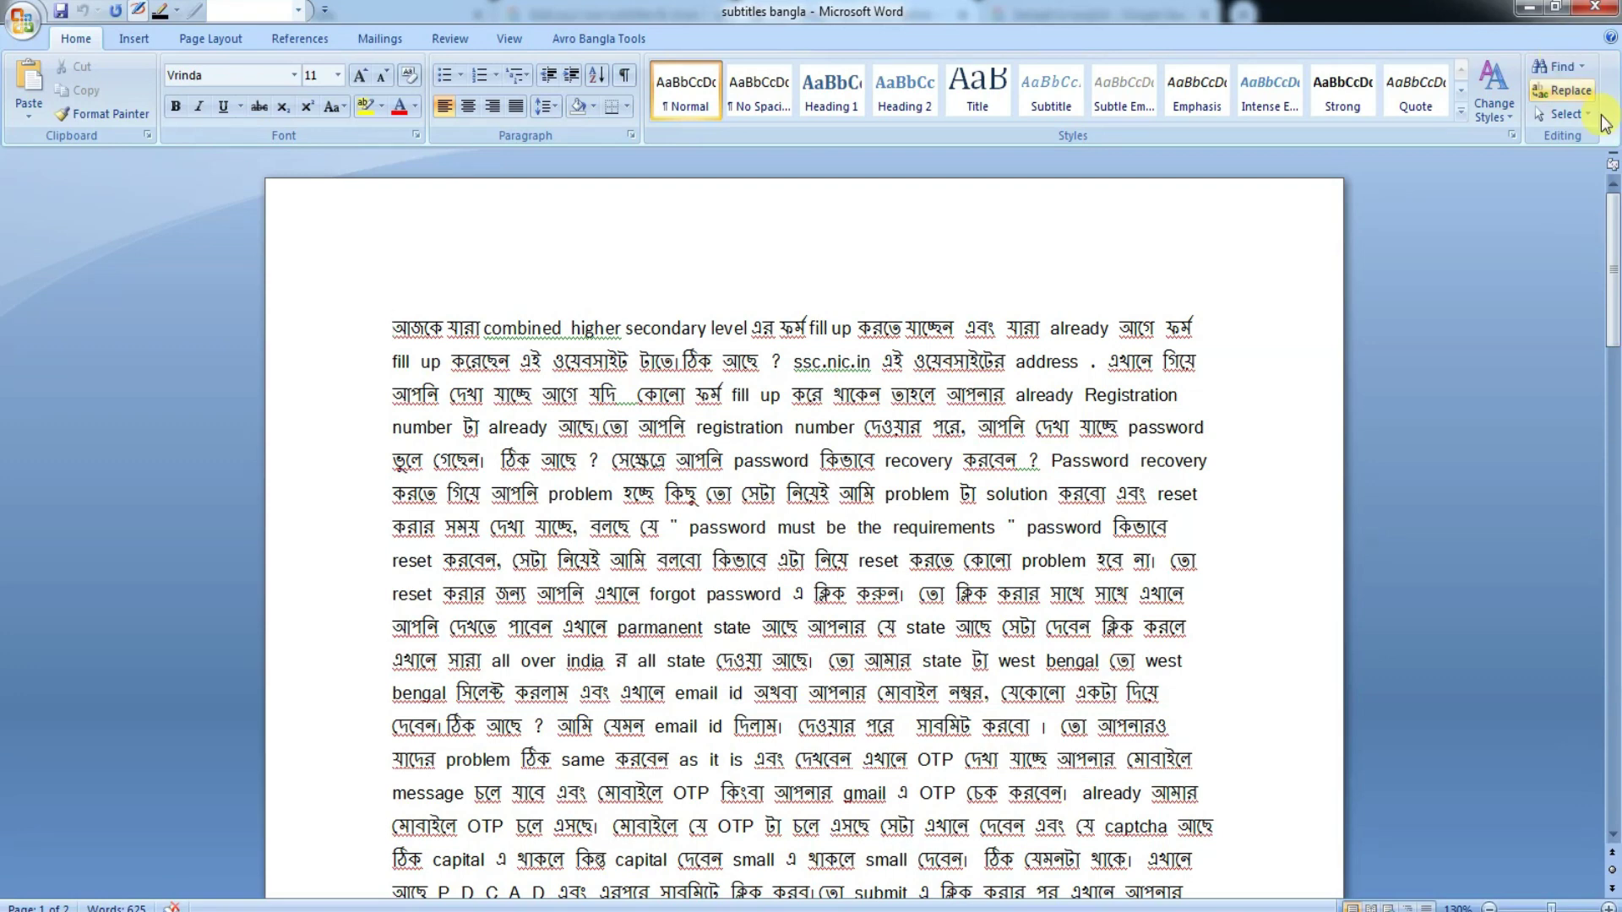
left_click(1529, 7)
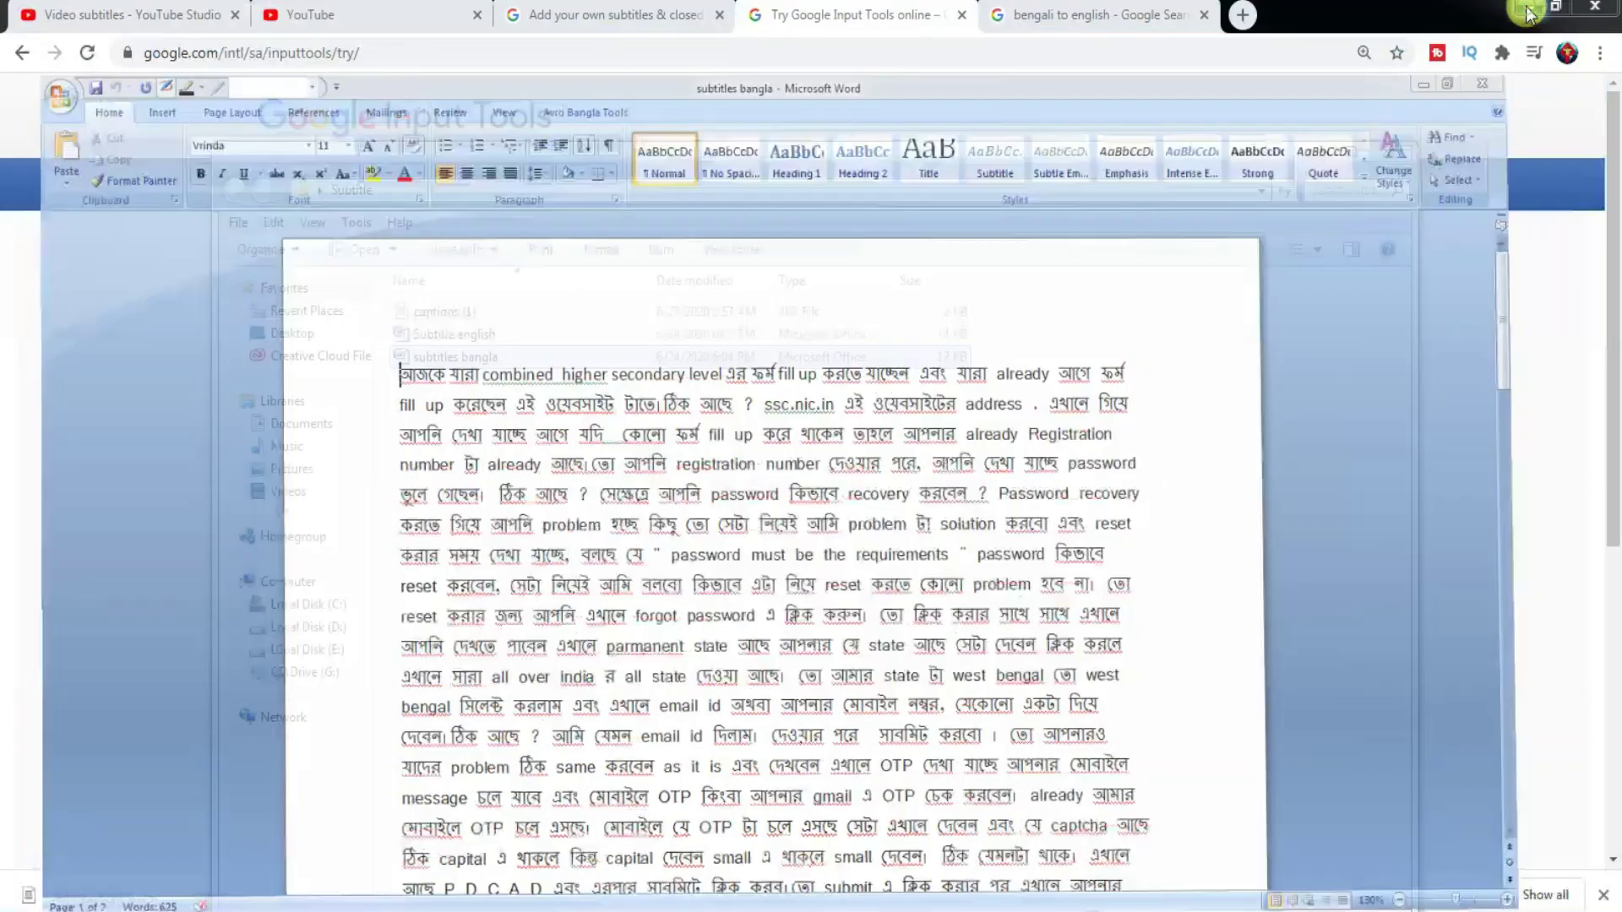
- Open and scroll through the Subtitle english document, then minimize both Word windows
double_click(597, 326)
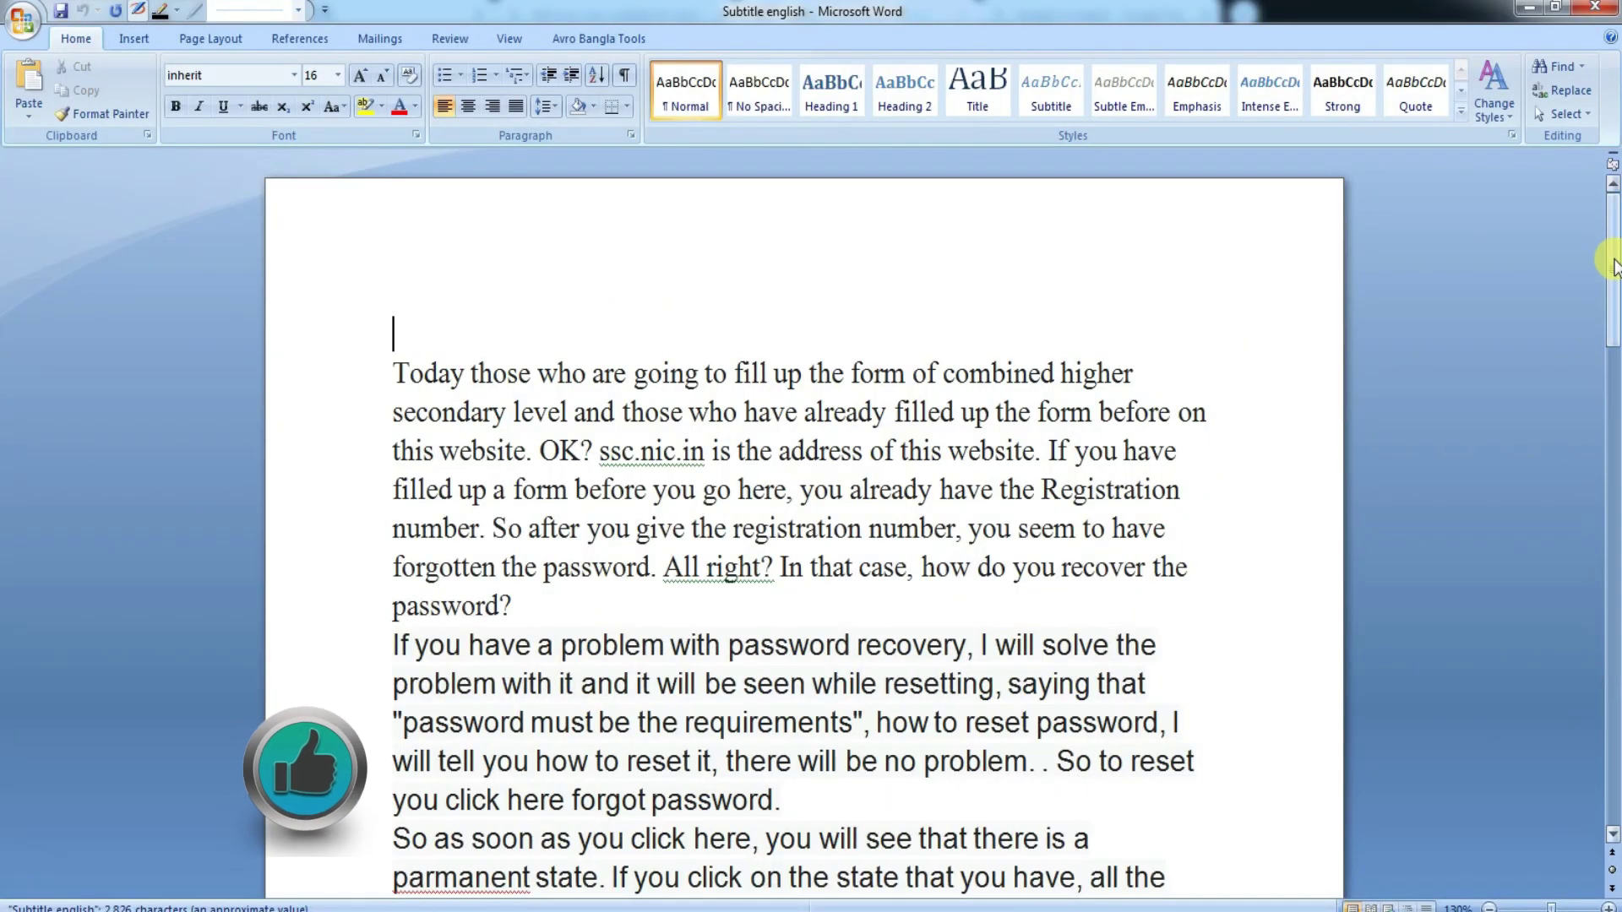
left_click_drag(1614, 260, 1614, 215)
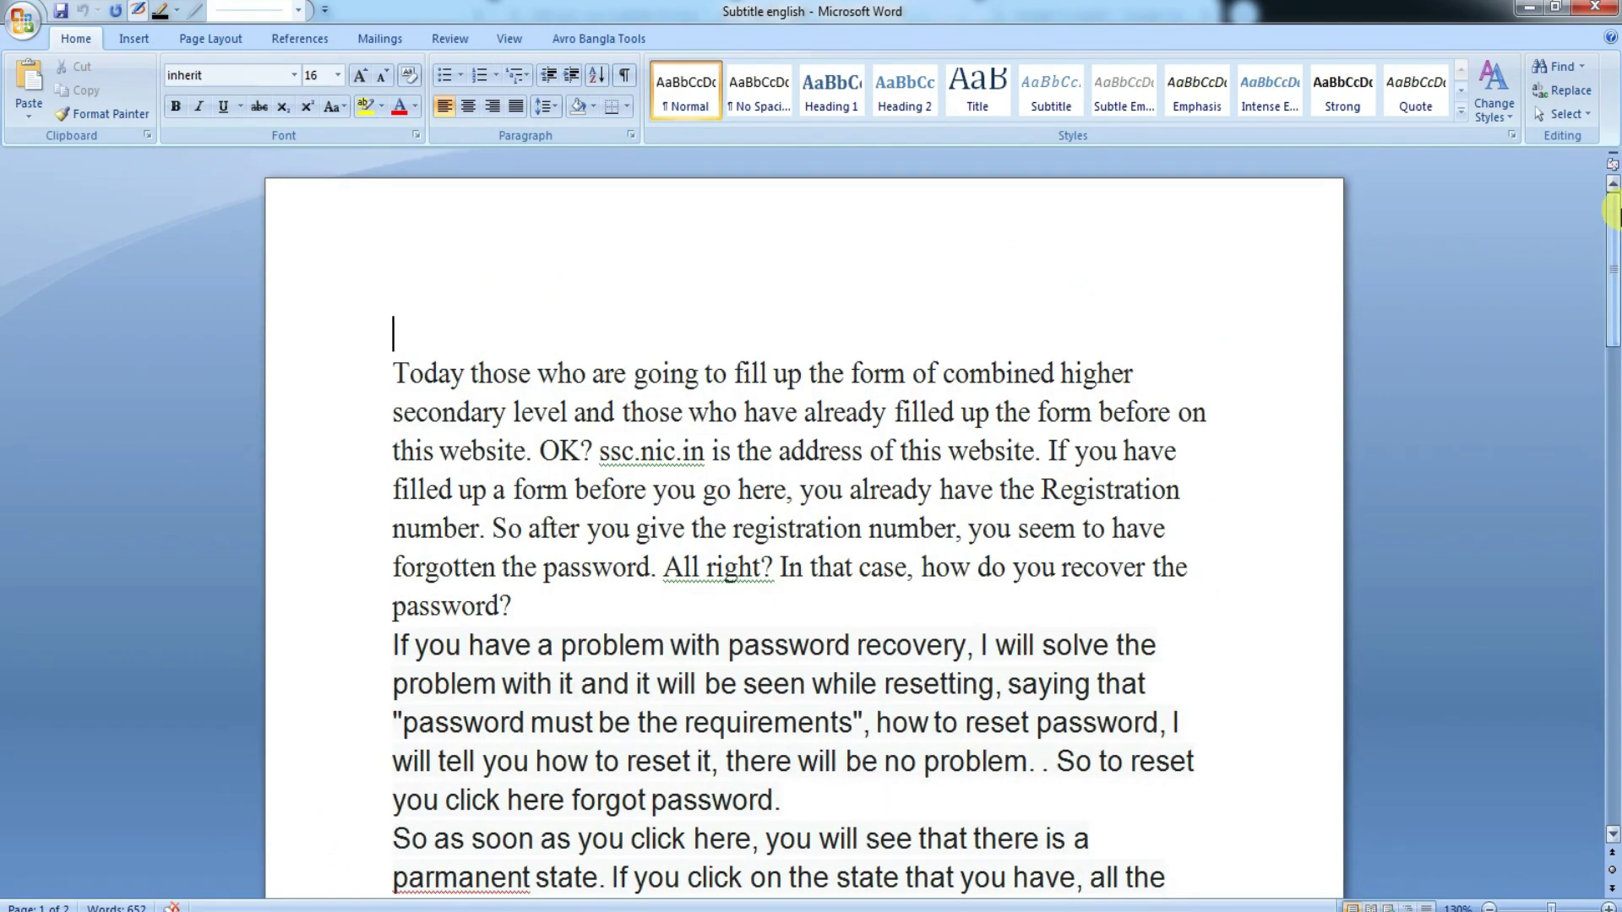
left_click(1535, 8)
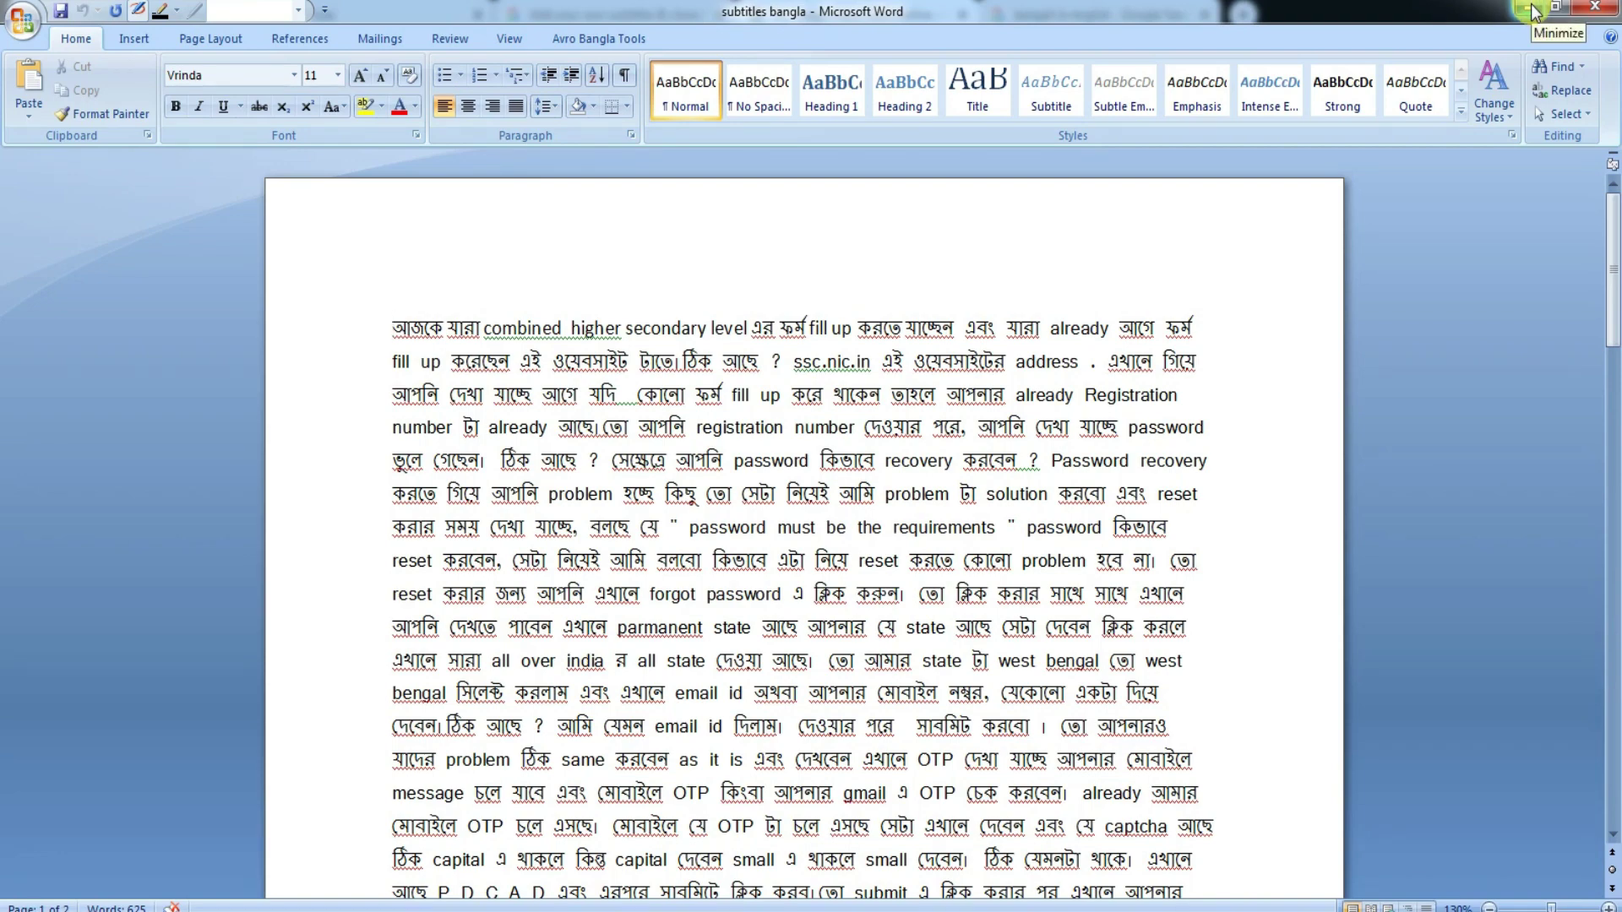
left_click(1535, 8)
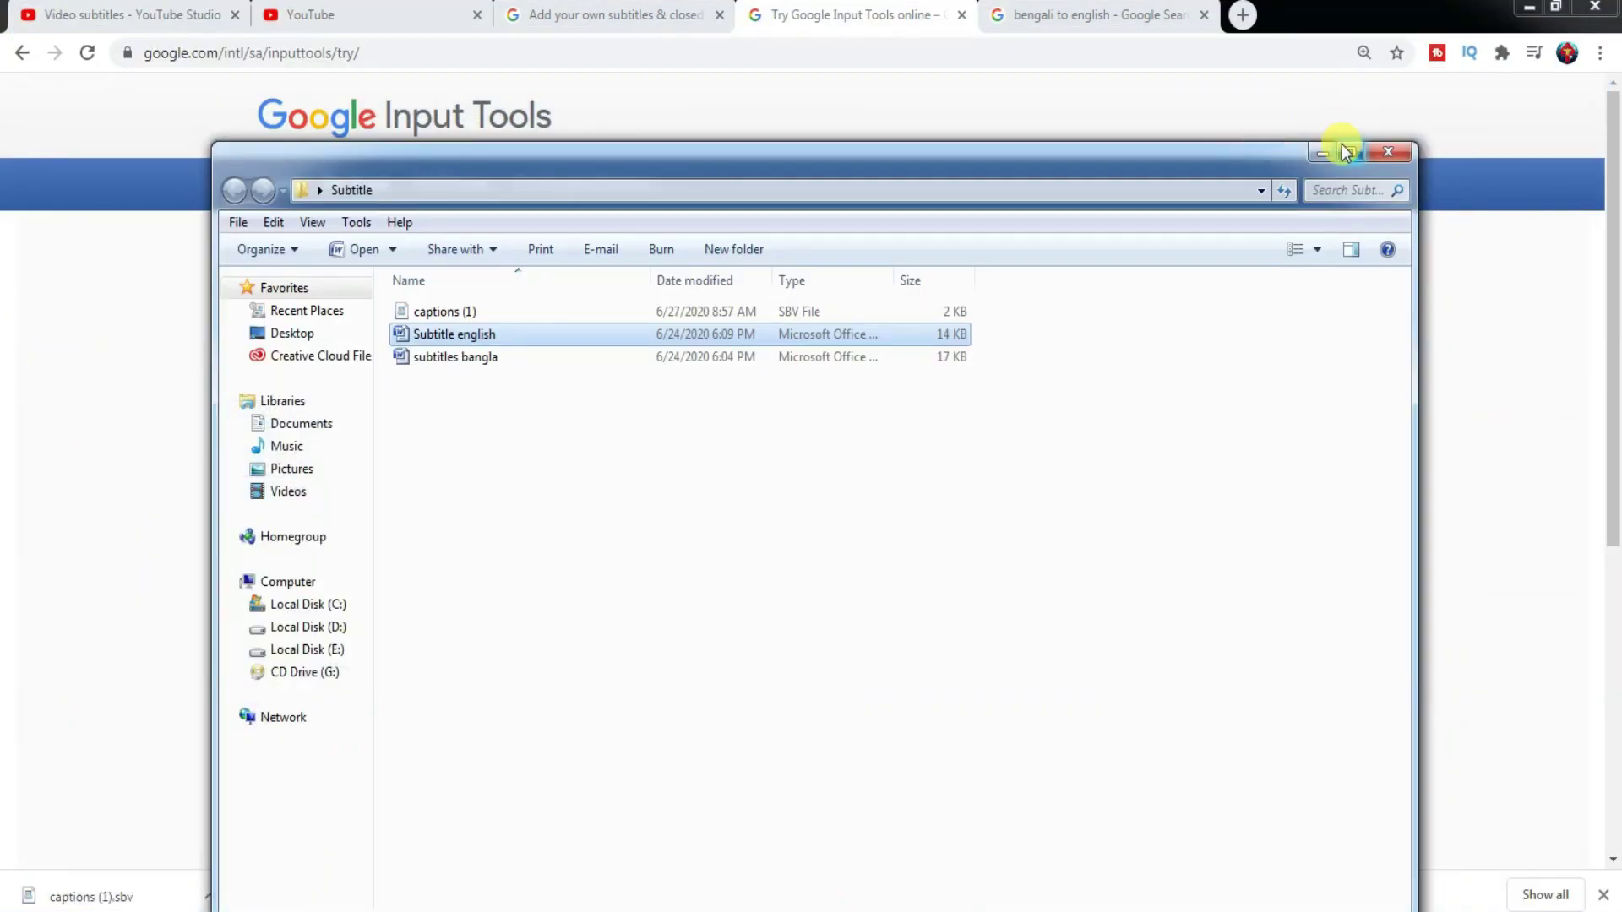
- Back in the YouTube subtitle editor, drag the caption's start to 0:04.0, then back to 0:04.7
left_click(1324, 152)
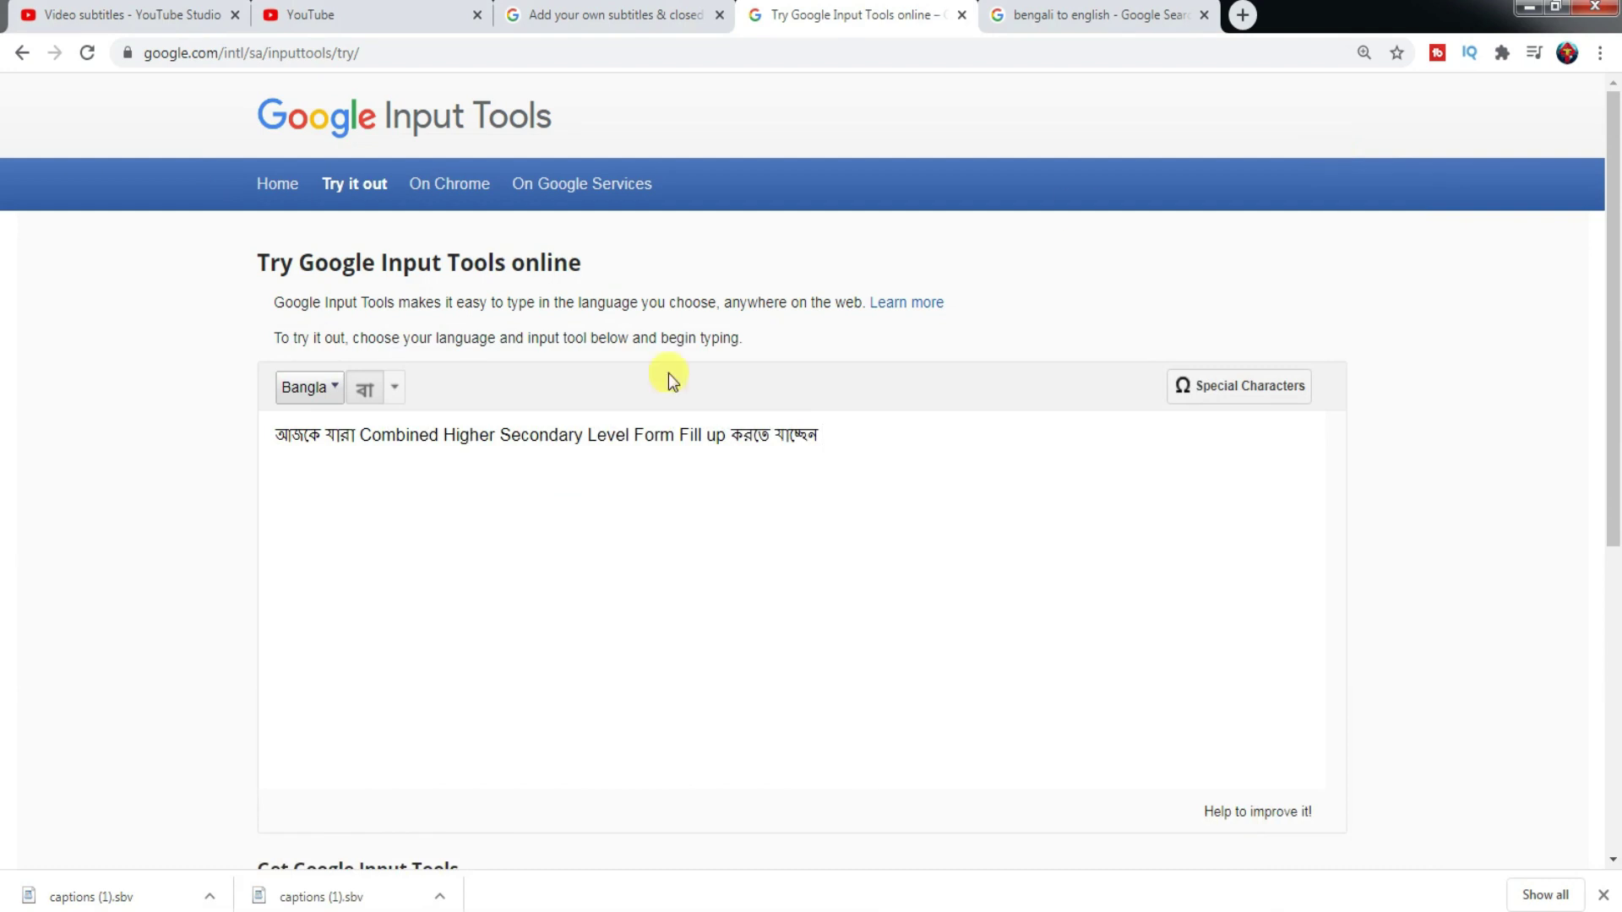
left_click(377, 22)
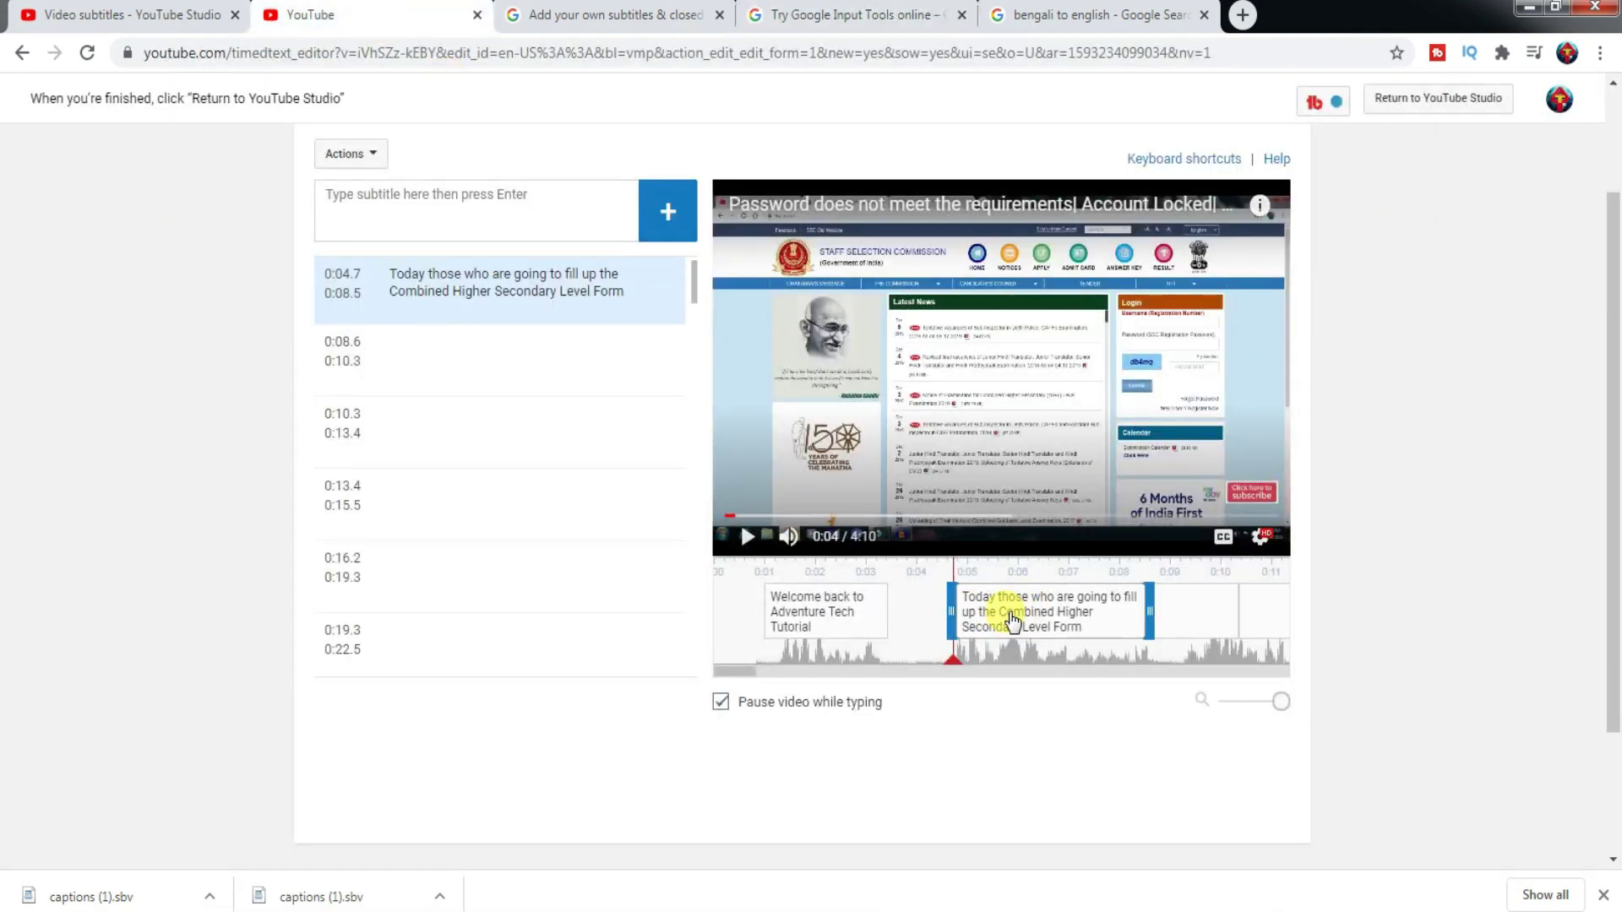
mouse_move(955, 618)
left_click_drag(955, 618, 937, 669)
mouse_move(921, 608)
left_click_drag(917, 609, 949, 608)
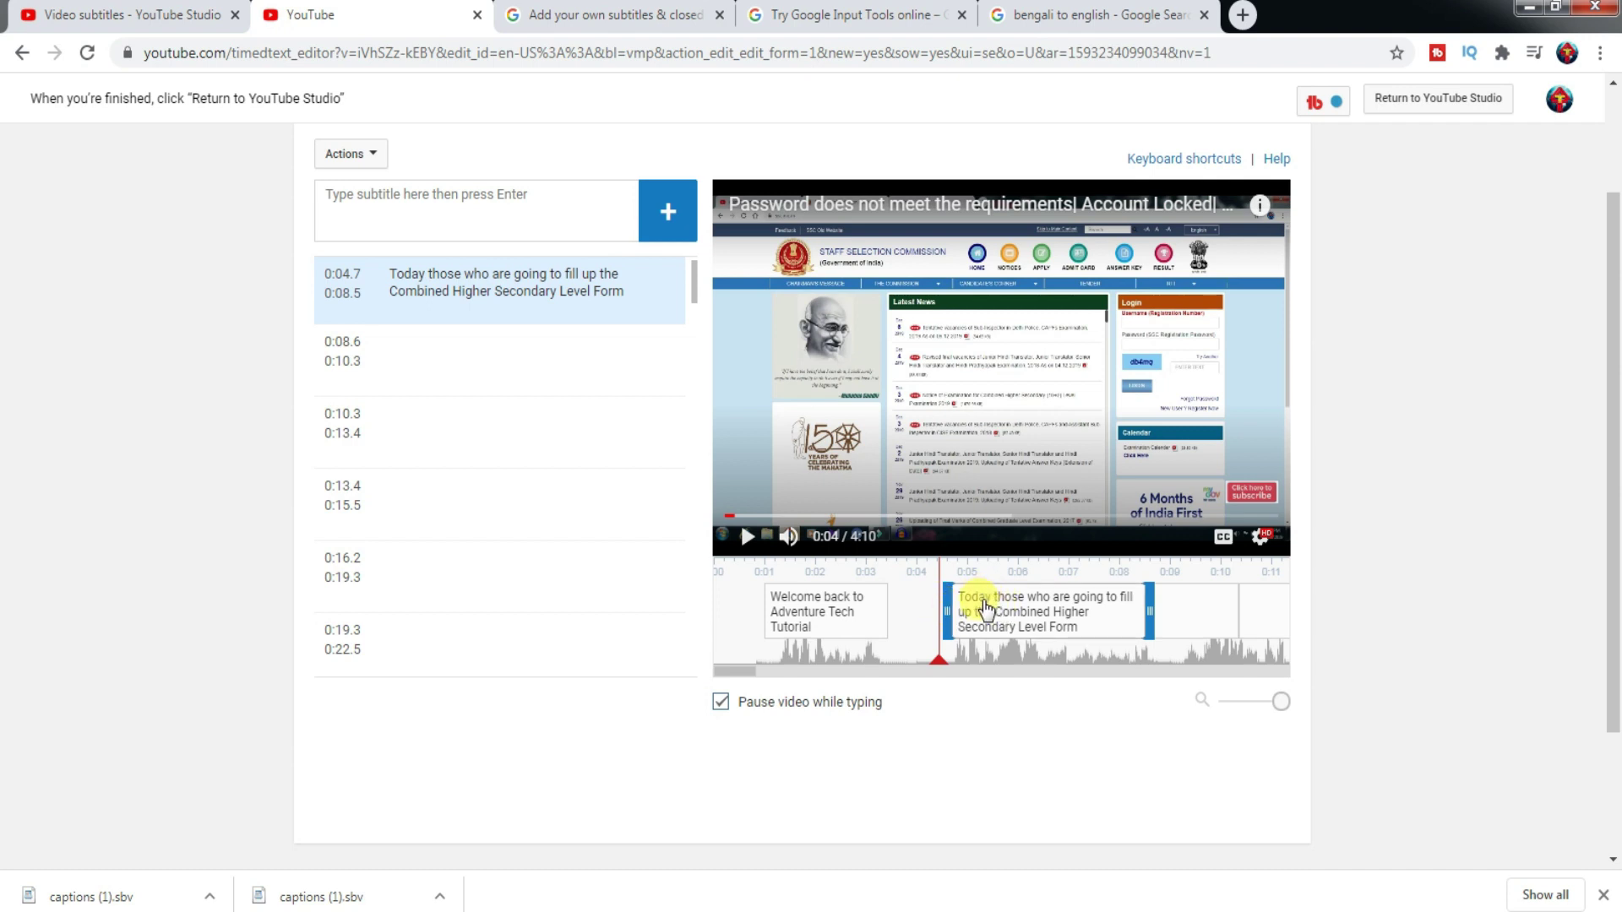
- Preview the caption at 0:05 and select its 0:04.7 start time in the subtitle list
left_click(985, 606)
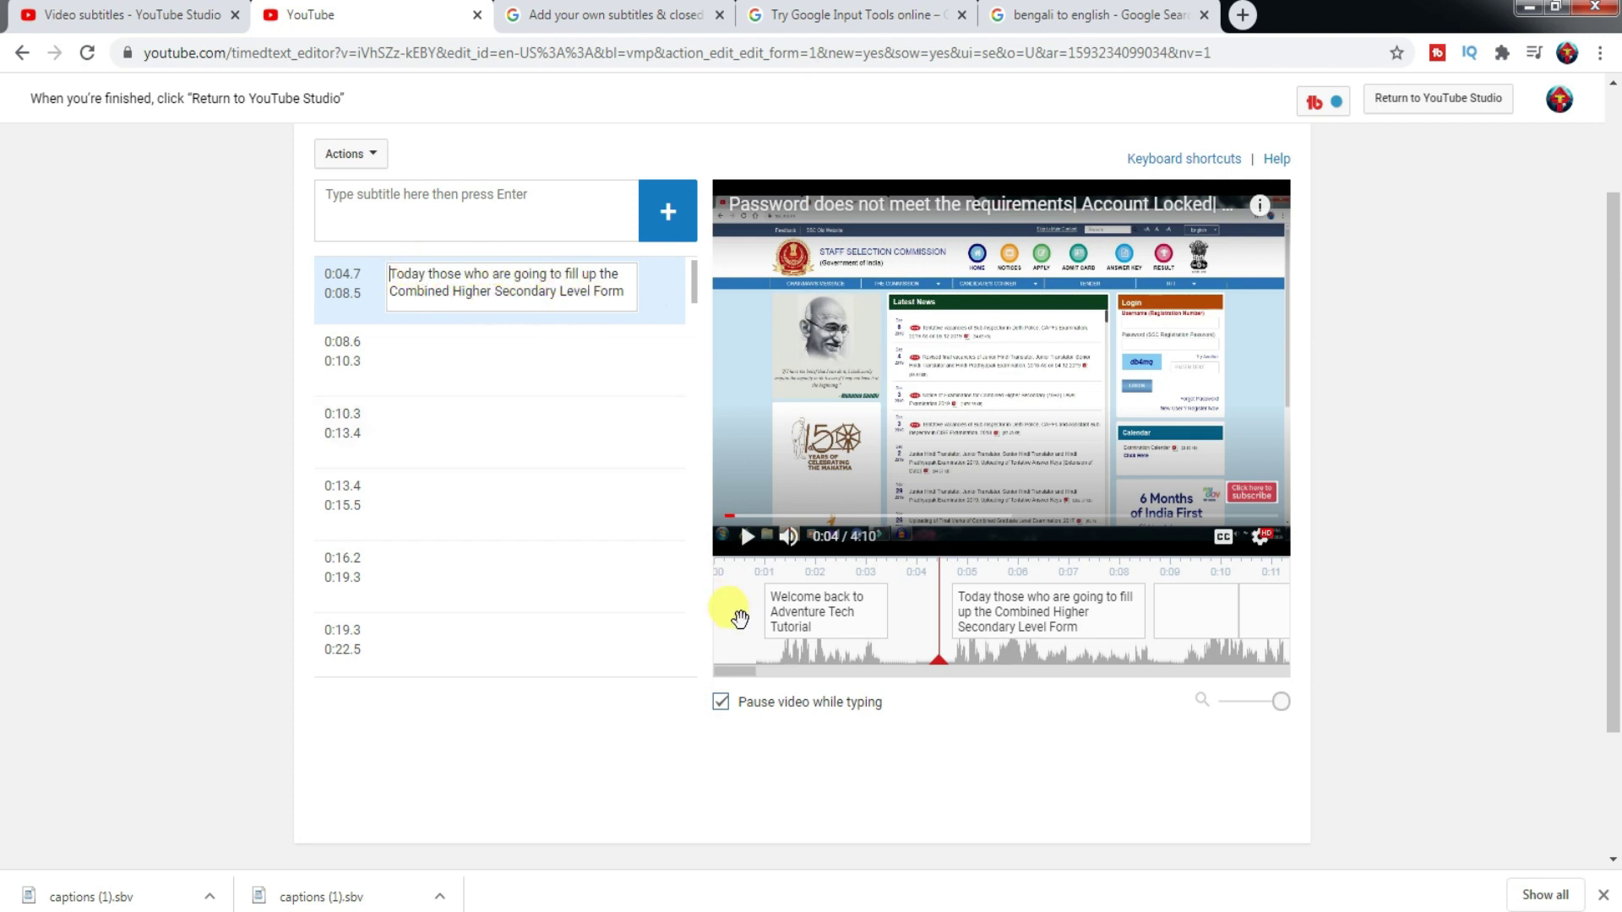
left_click_drag(936, 667, 990, 671)
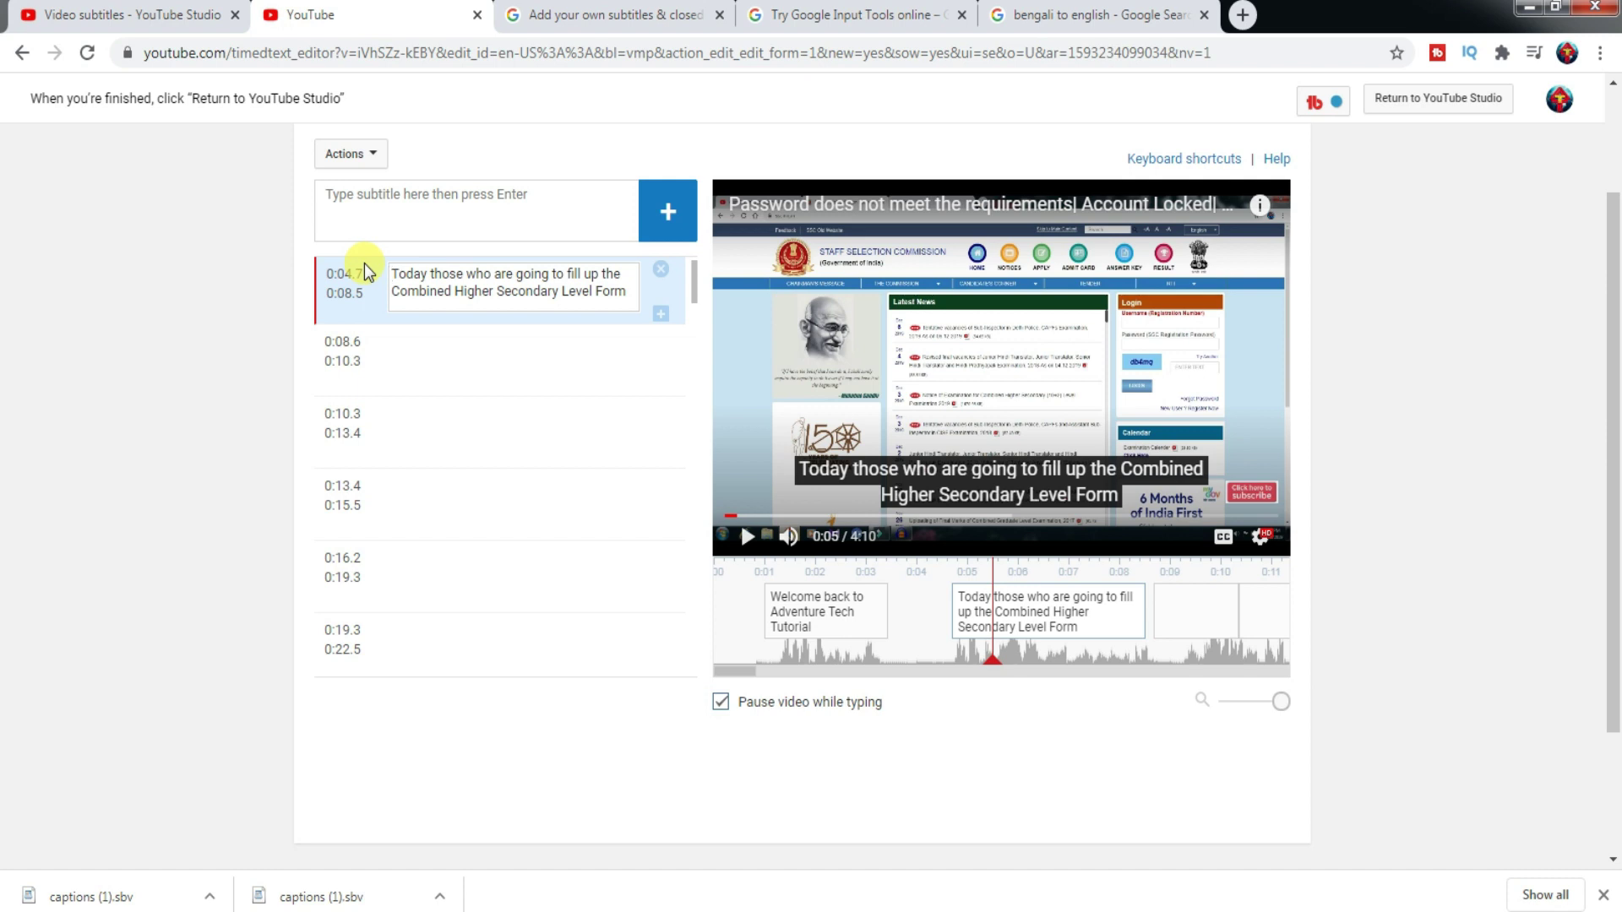
left_click(990, 623)
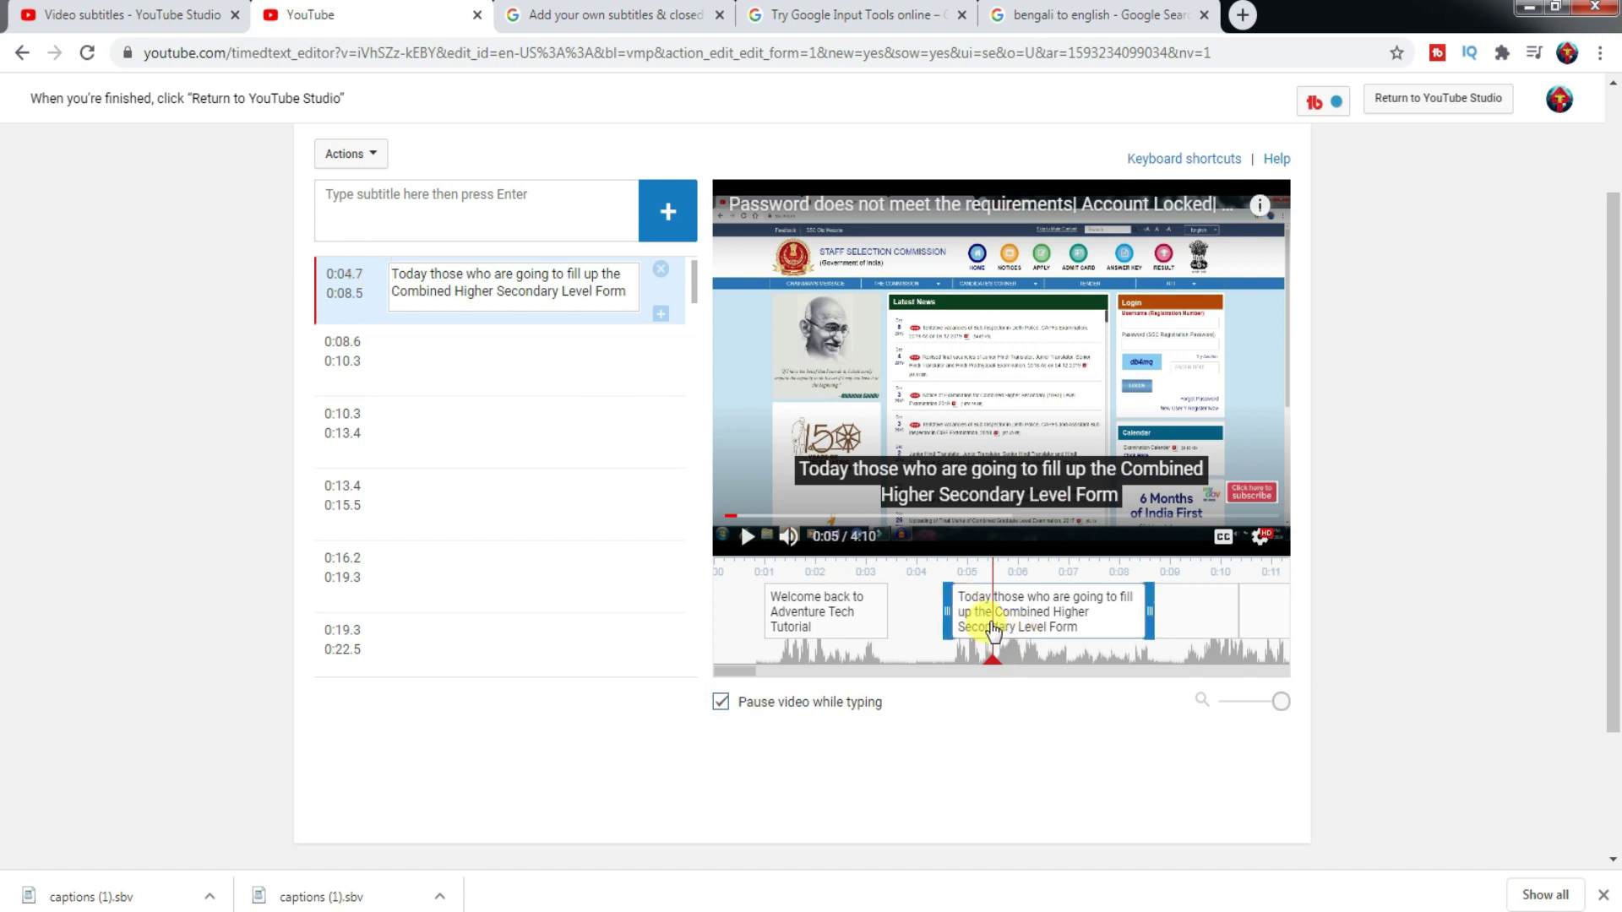
left_click(348, 272)
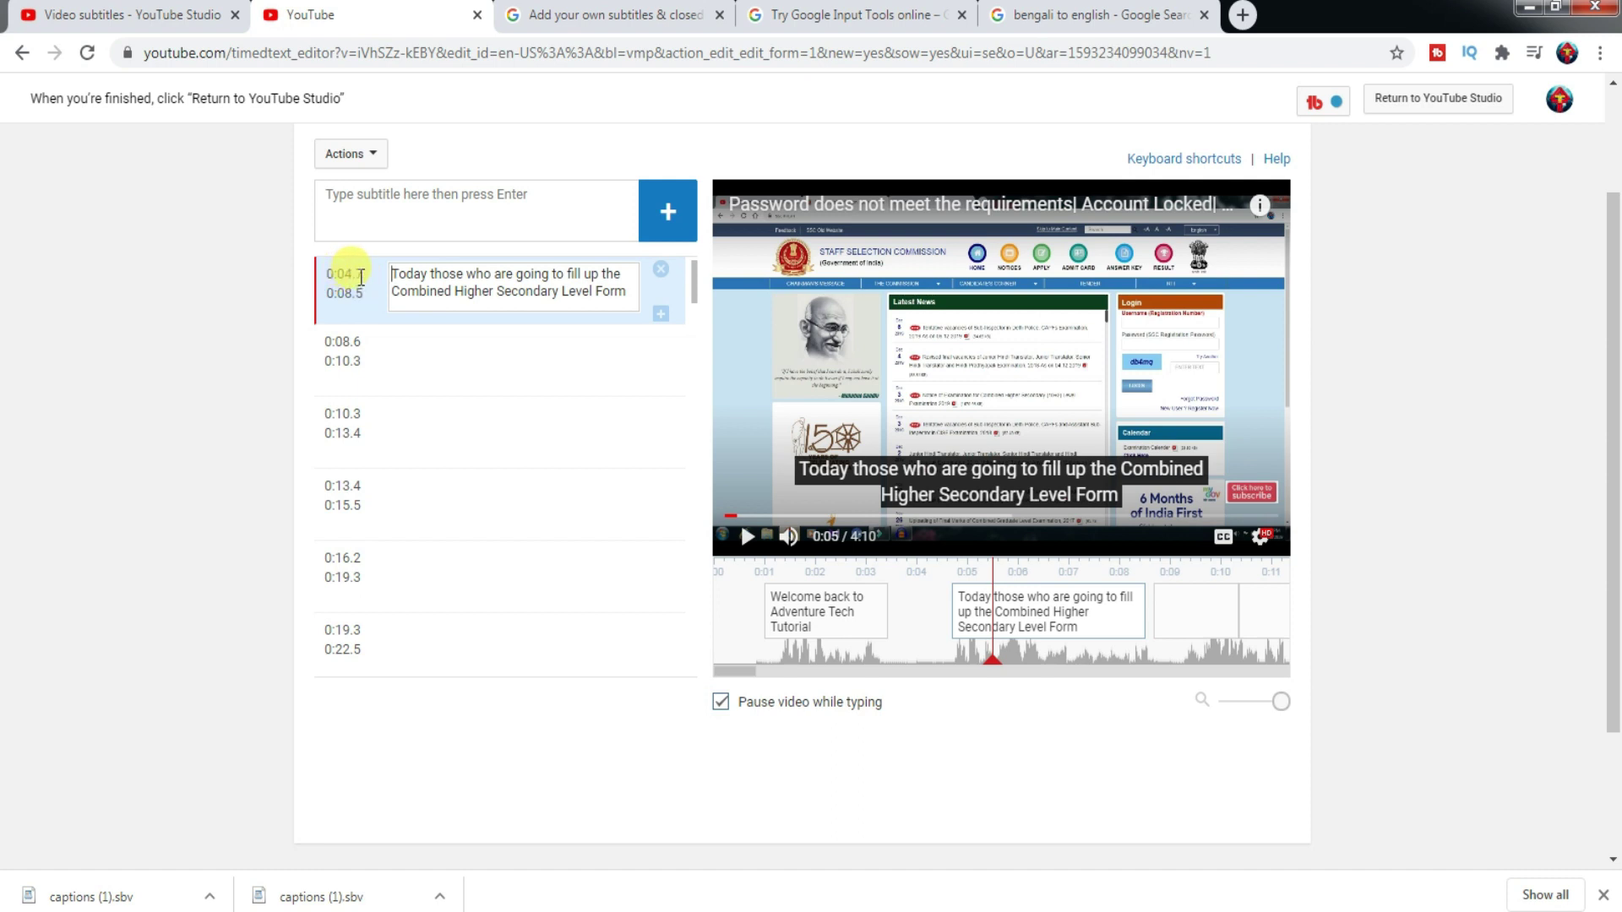
double_click(361, 275)
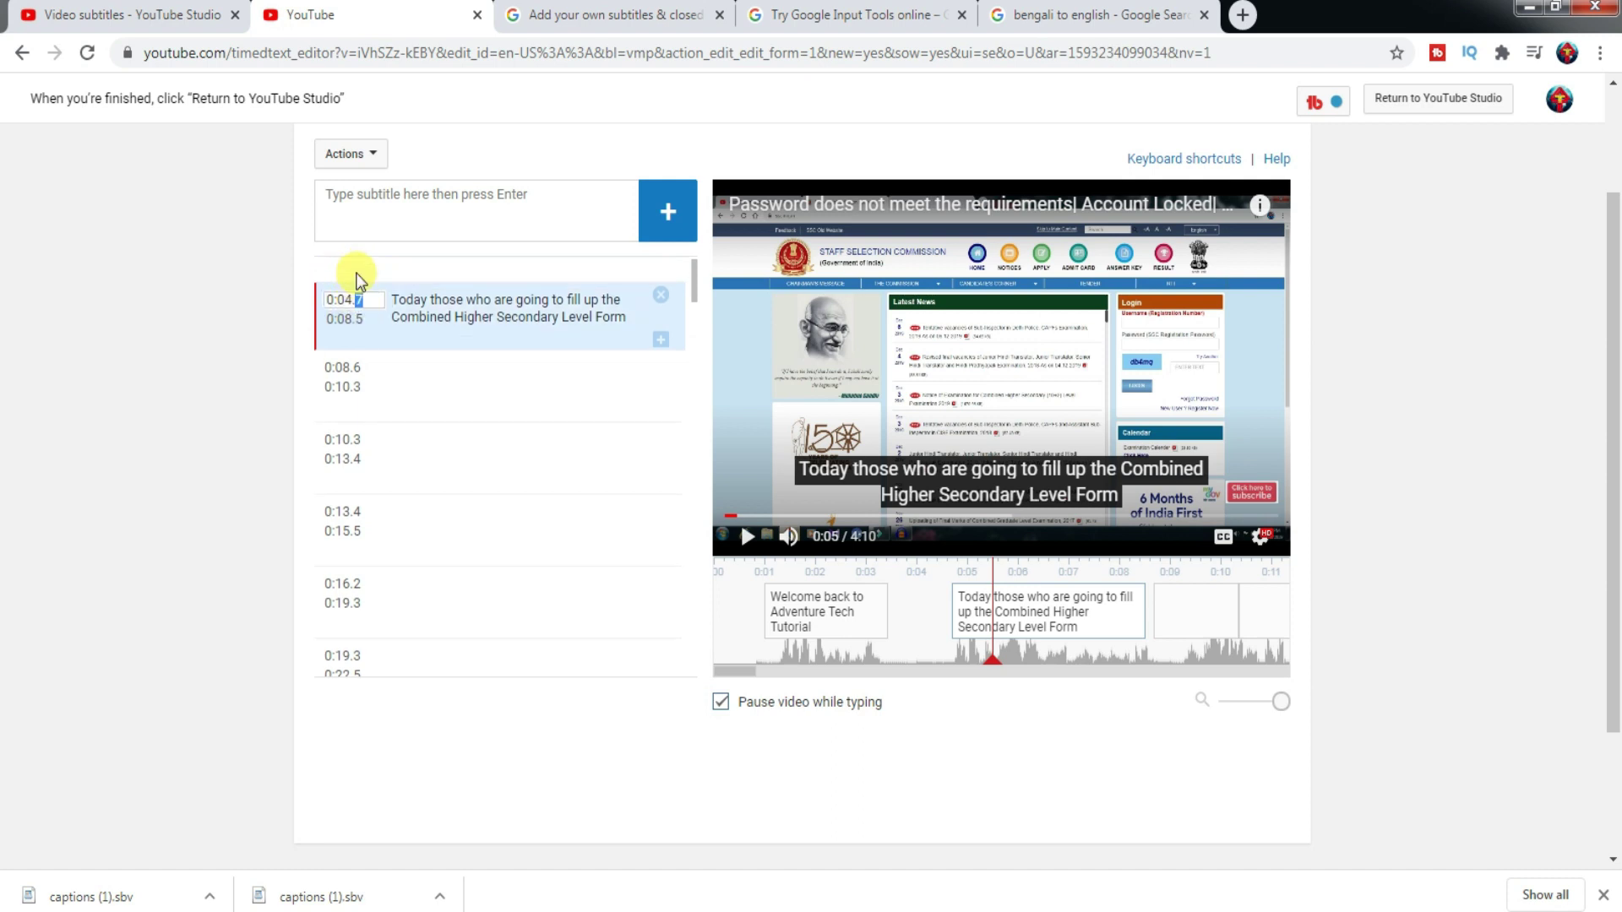
scroll(356, 274, "up", 1)
triple_click(328, 341)
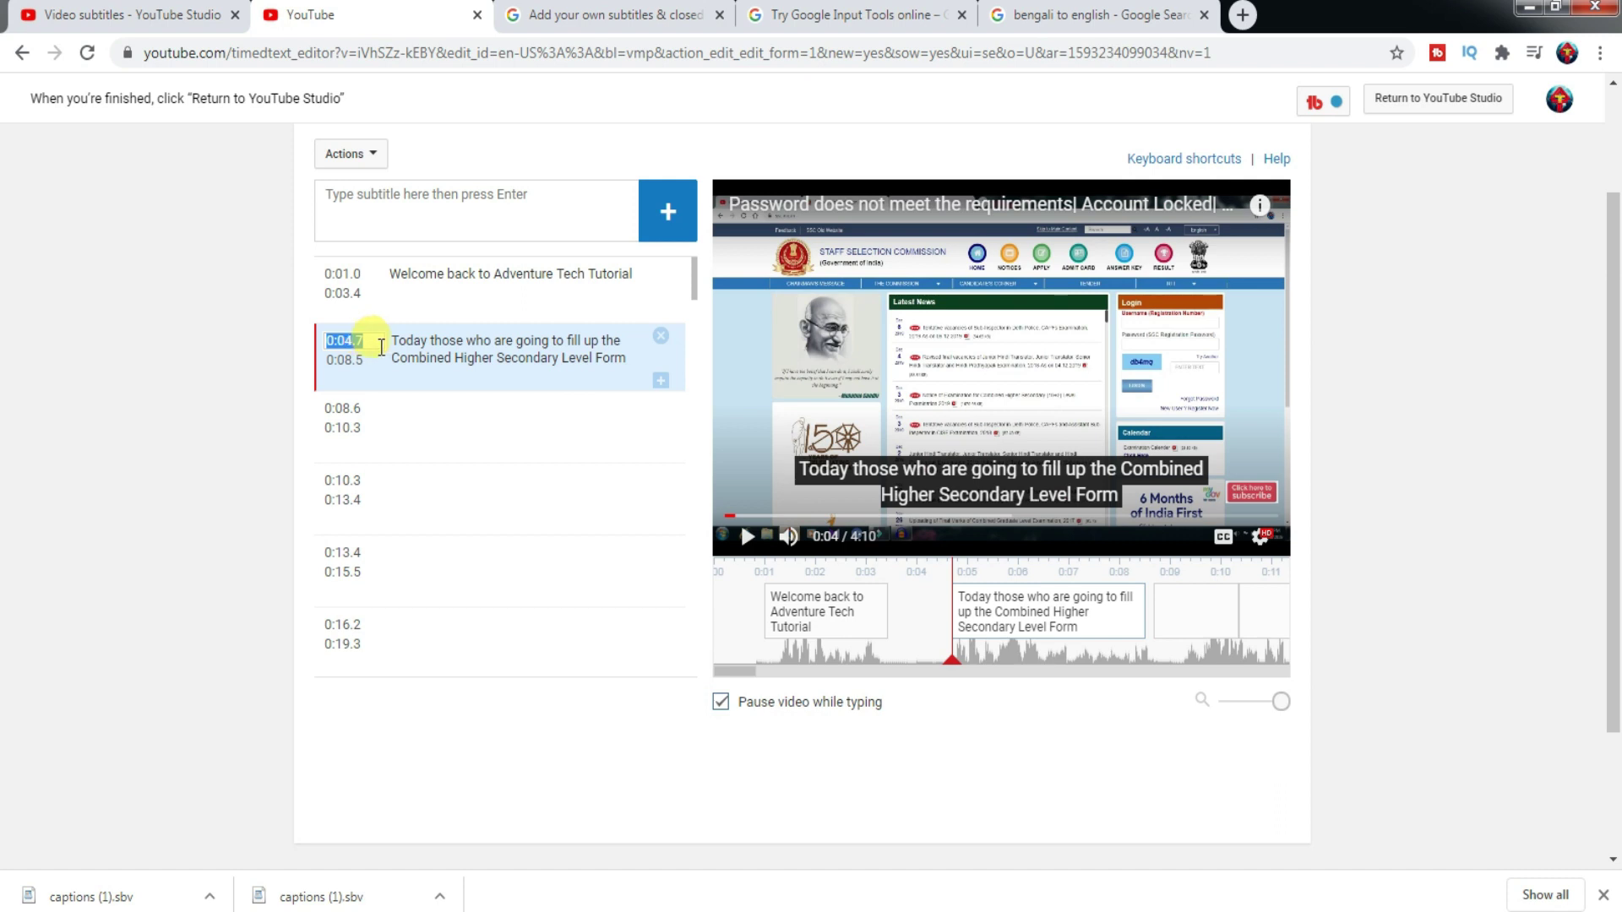
- Edit the caption's start time, replacing its last digit with 7
left_click(378, 365)
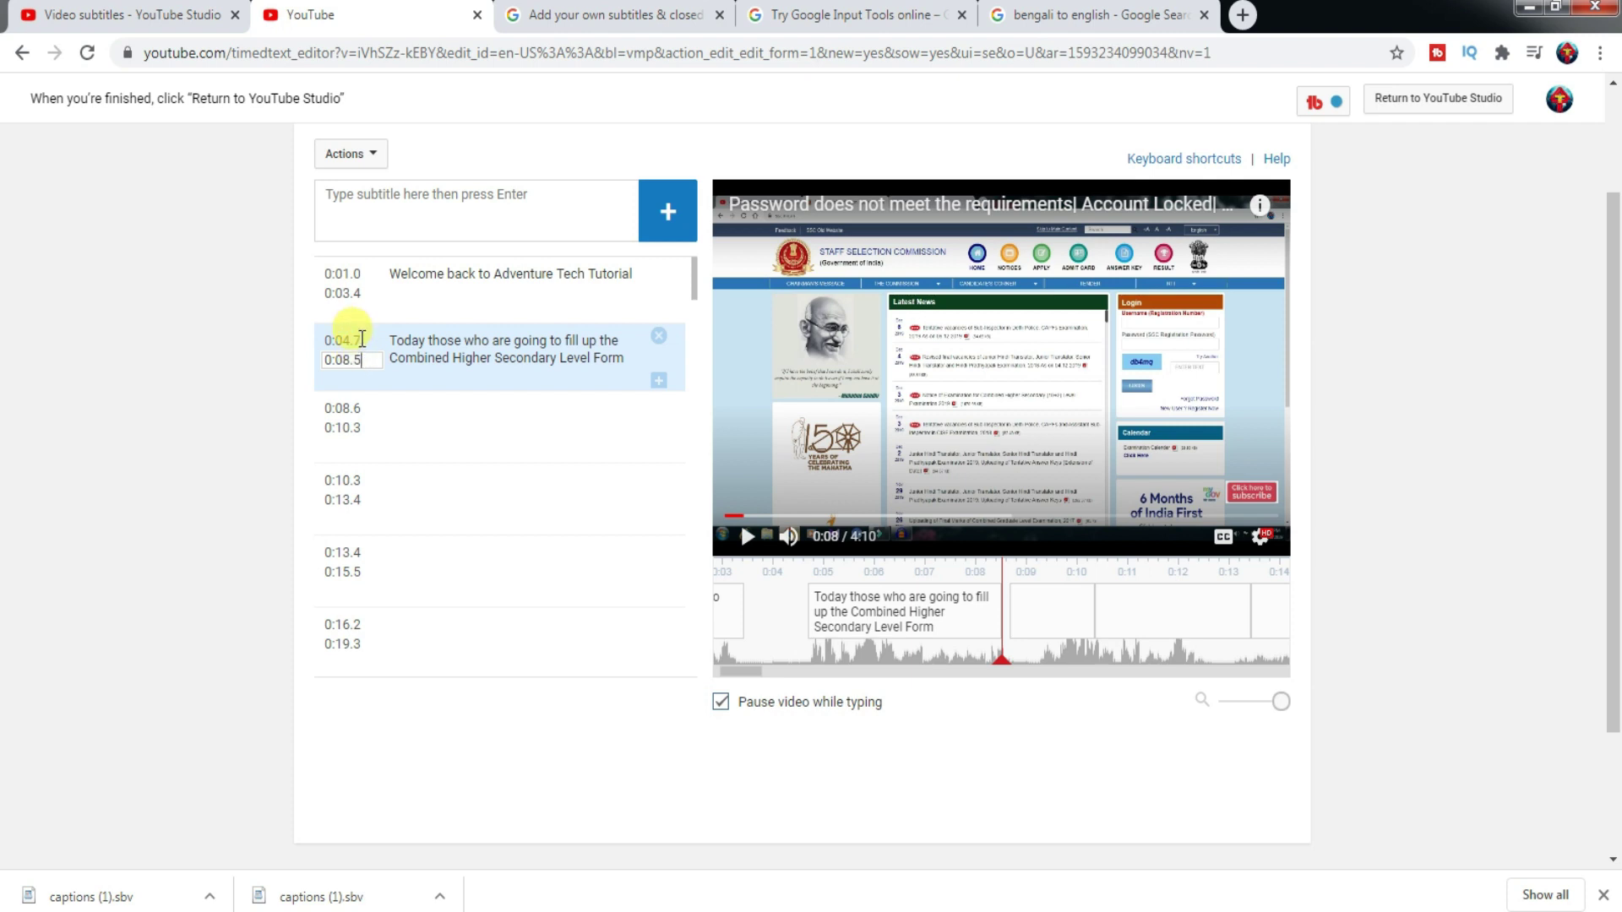
left_click(360, 339)
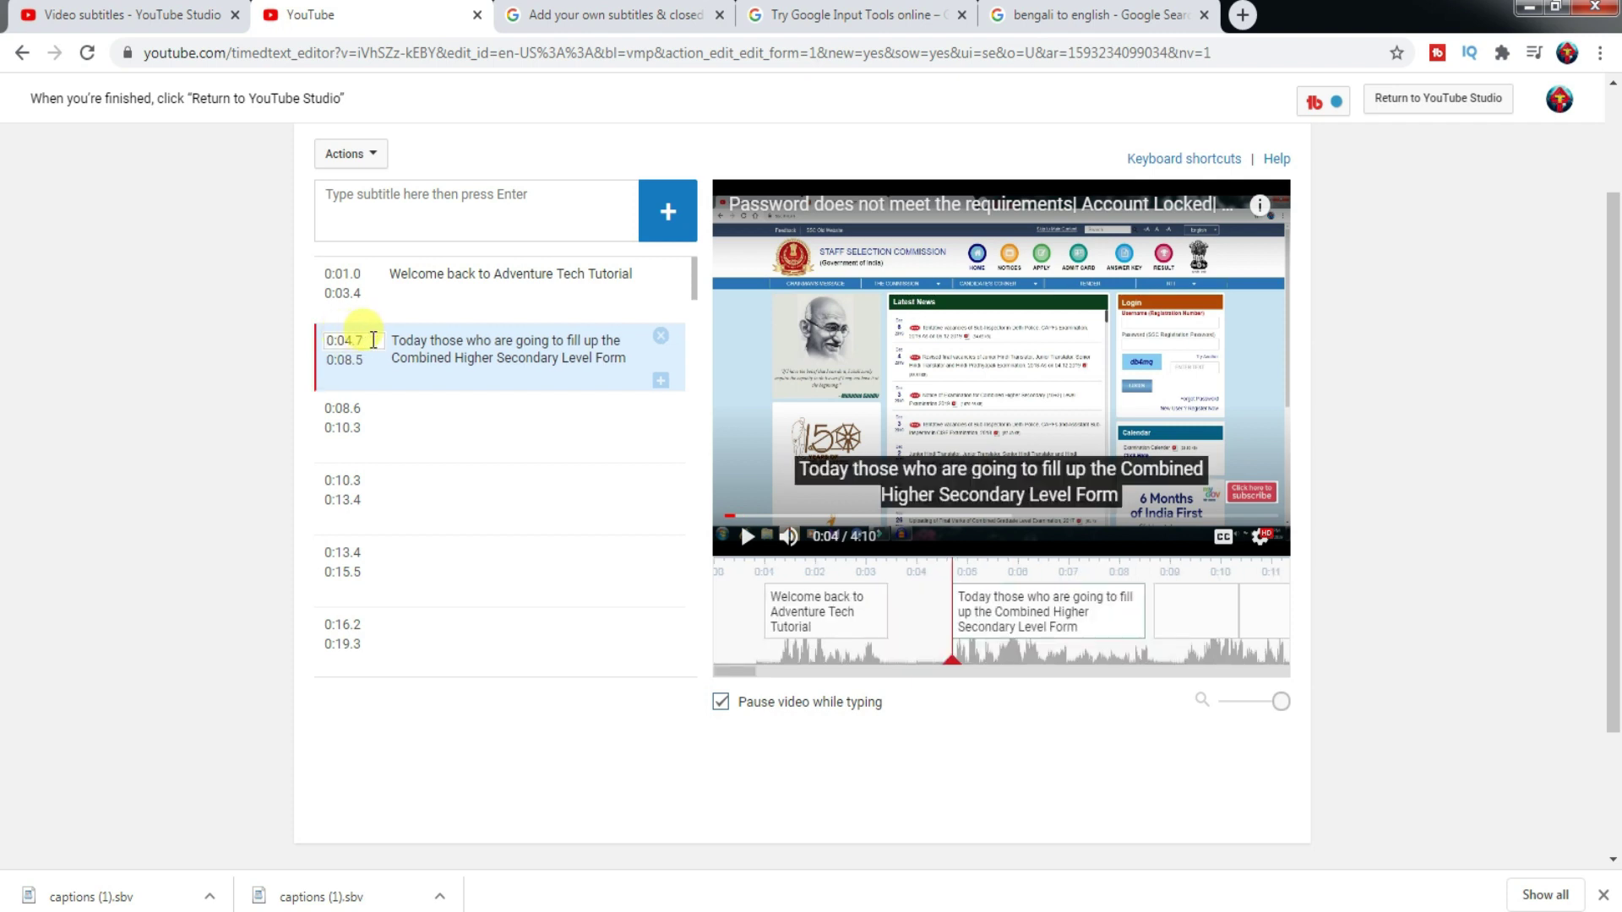
key("BackSpace")
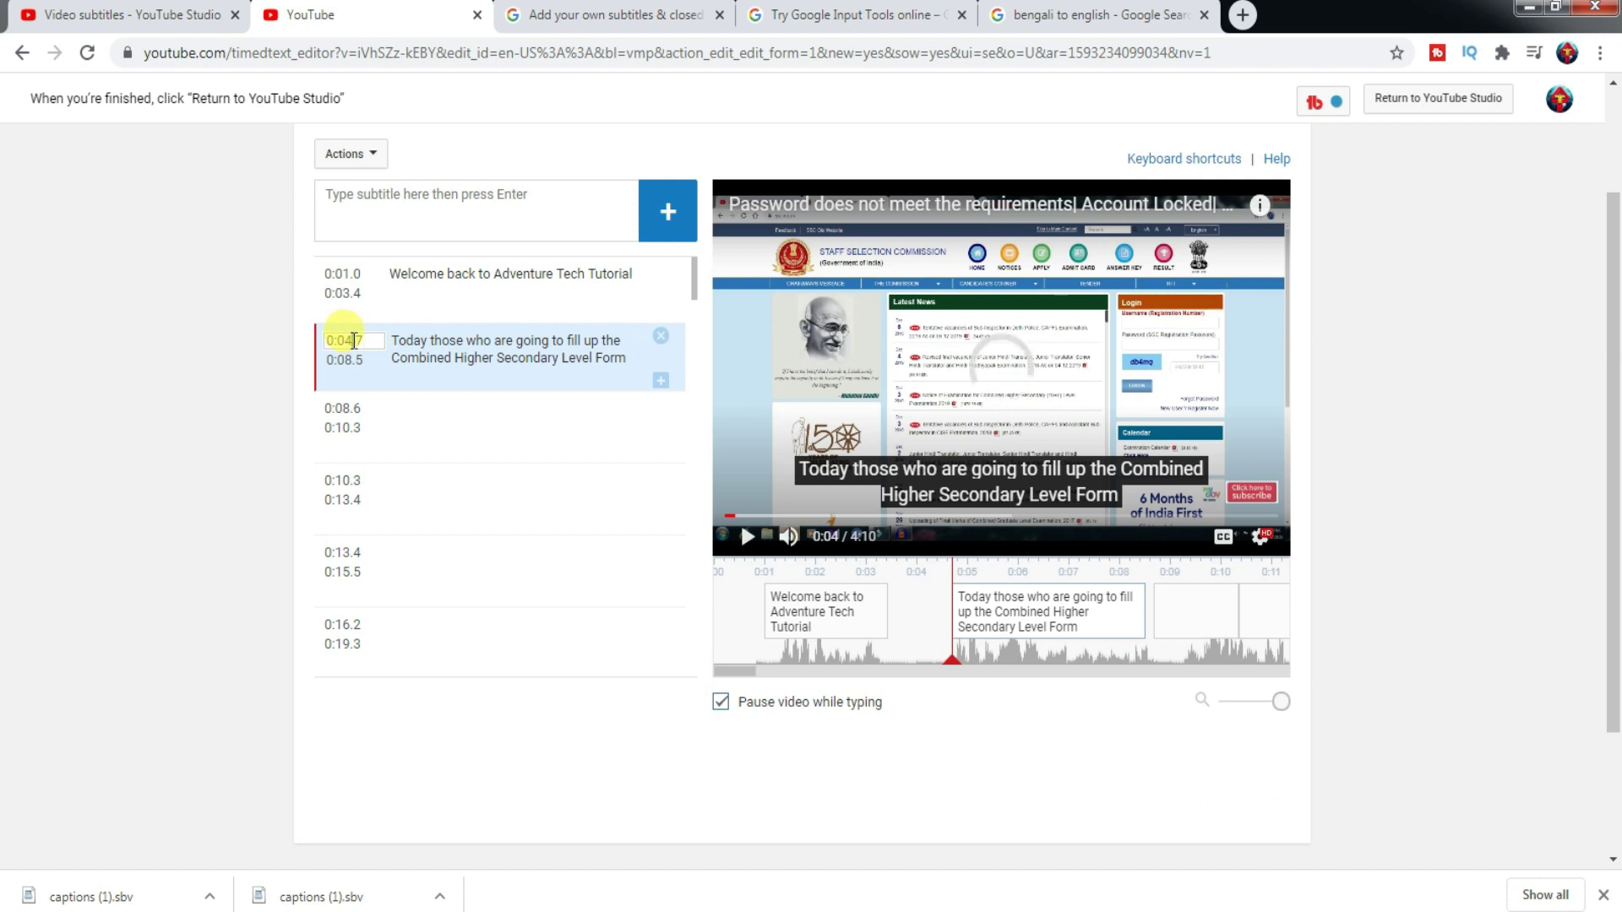
type("7")
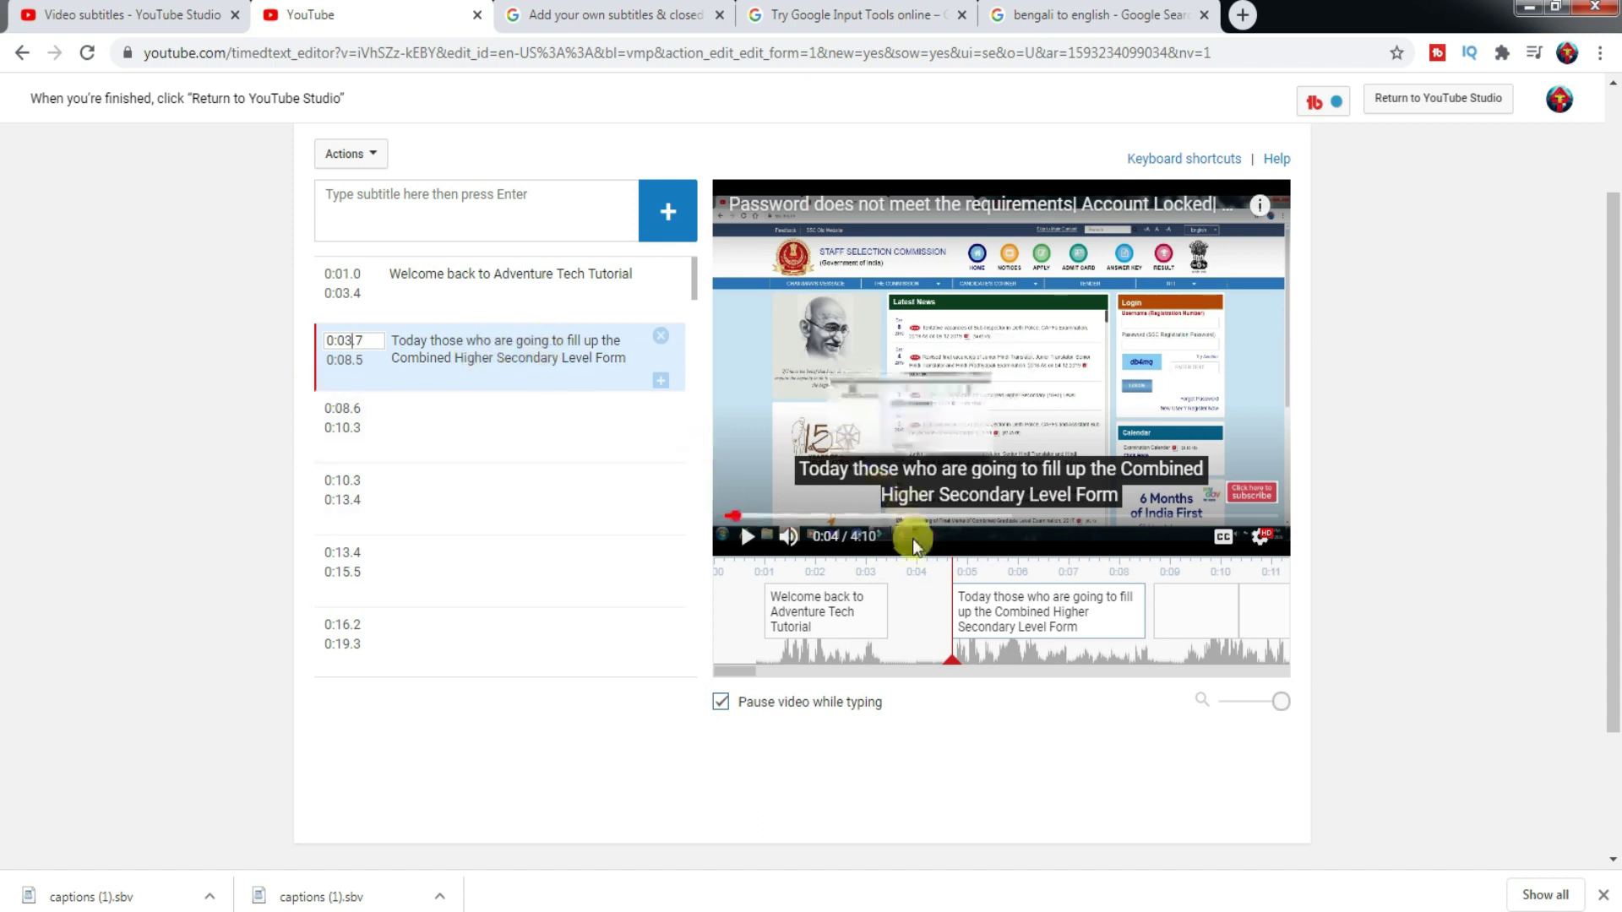
- Check that the caption now runs 0:03.7–0:08.5 by selecting its timeline block and scrubbing to about 0:06
mouse_move(963, 609)
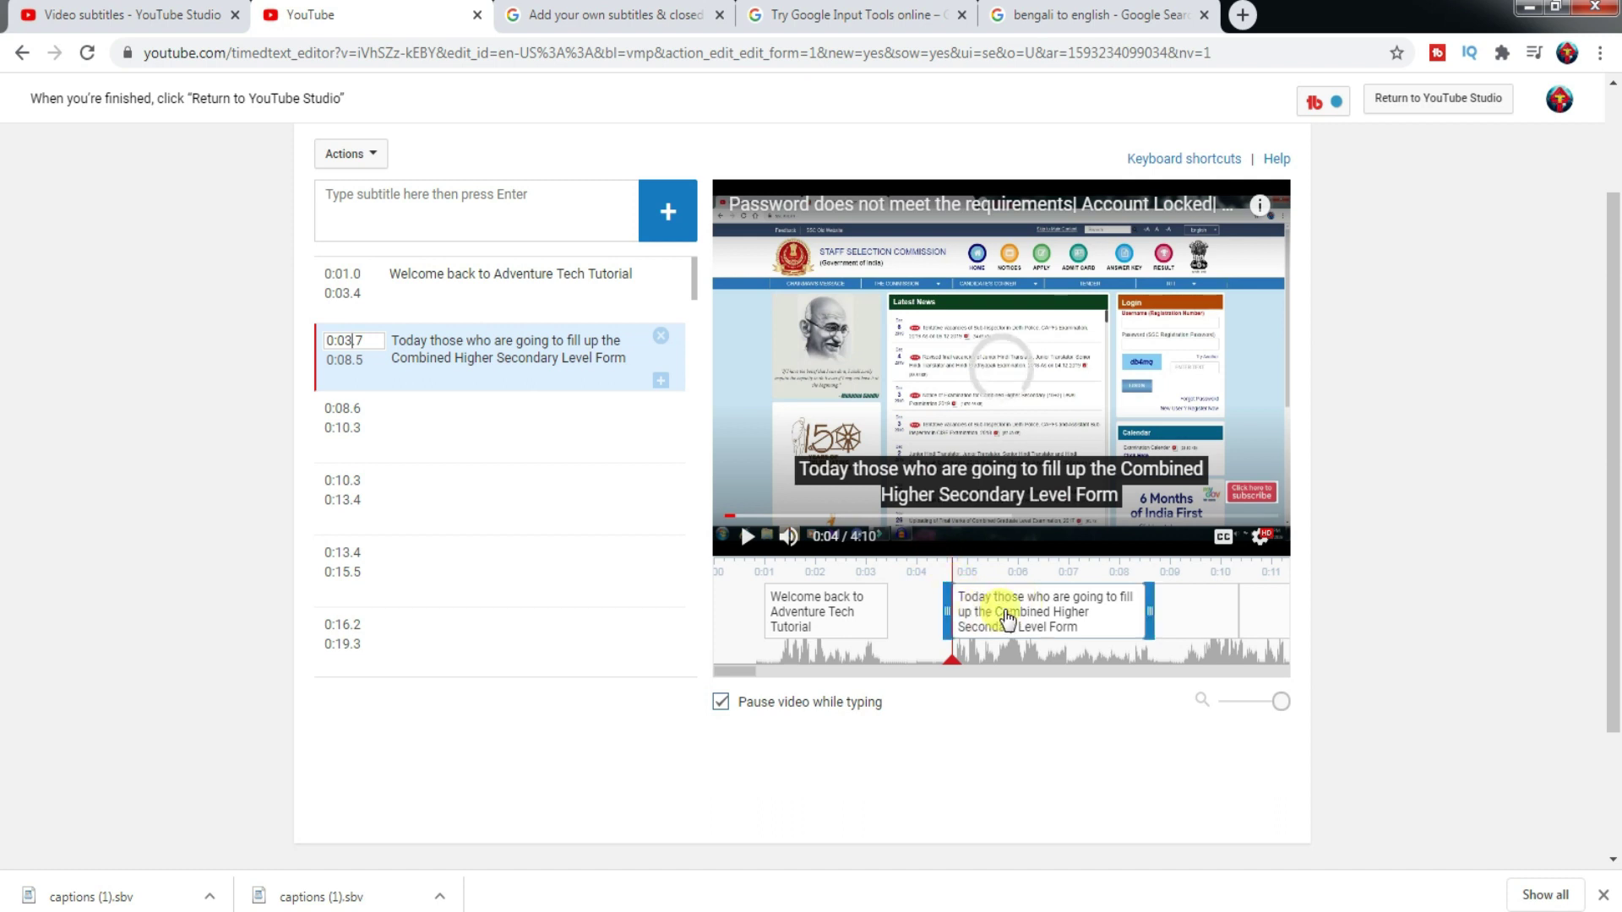
left_click(519, 353)
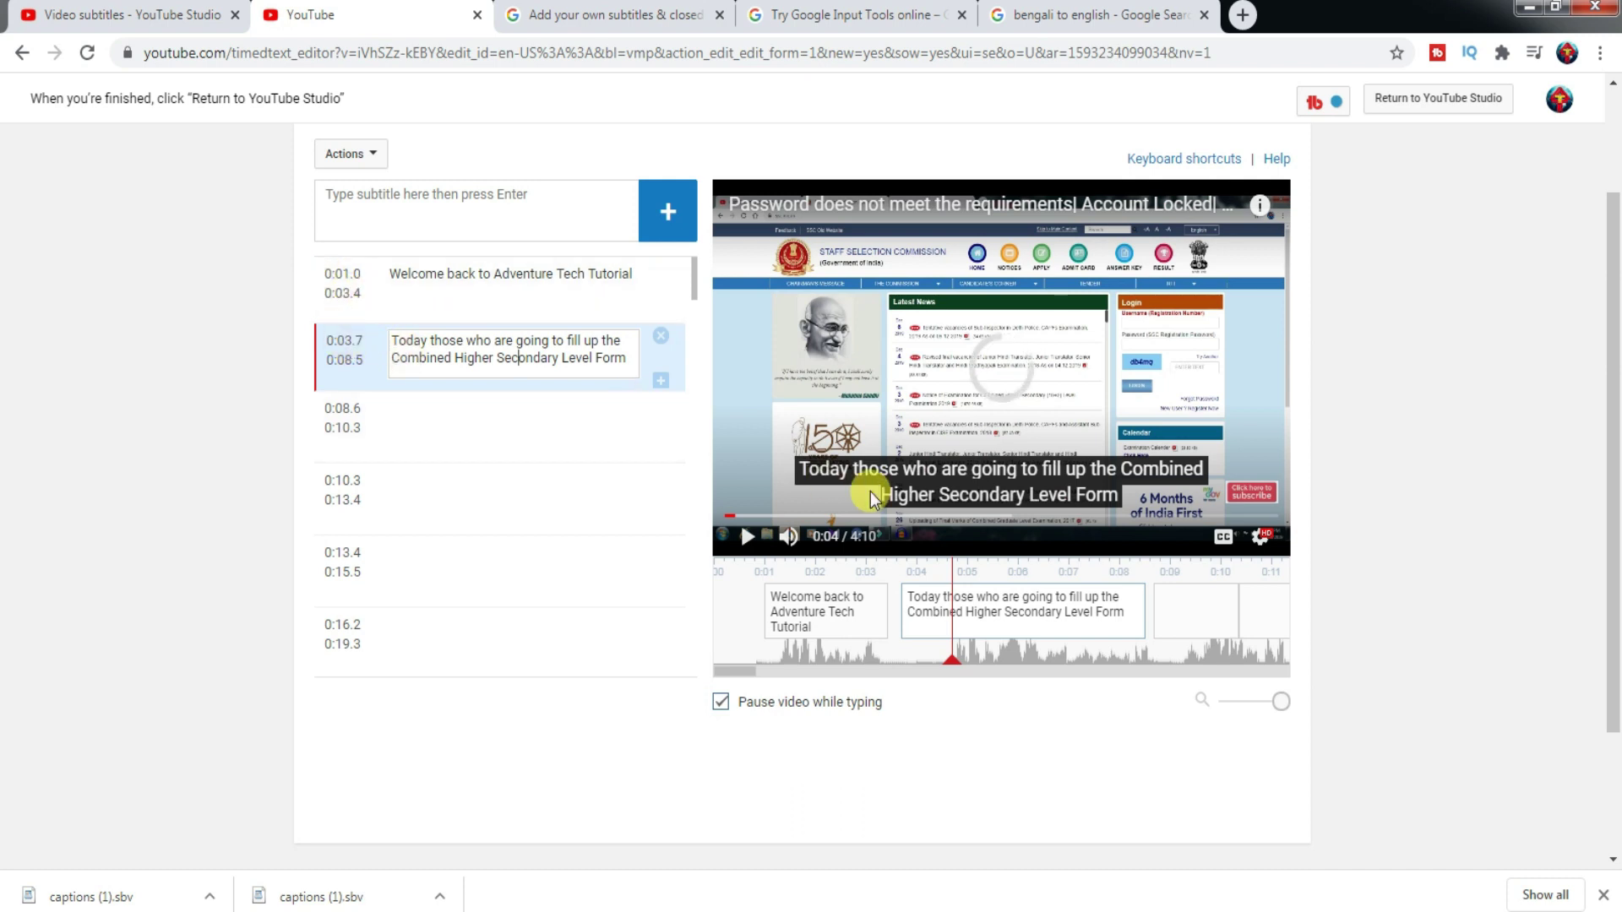
left_click(923, 610)
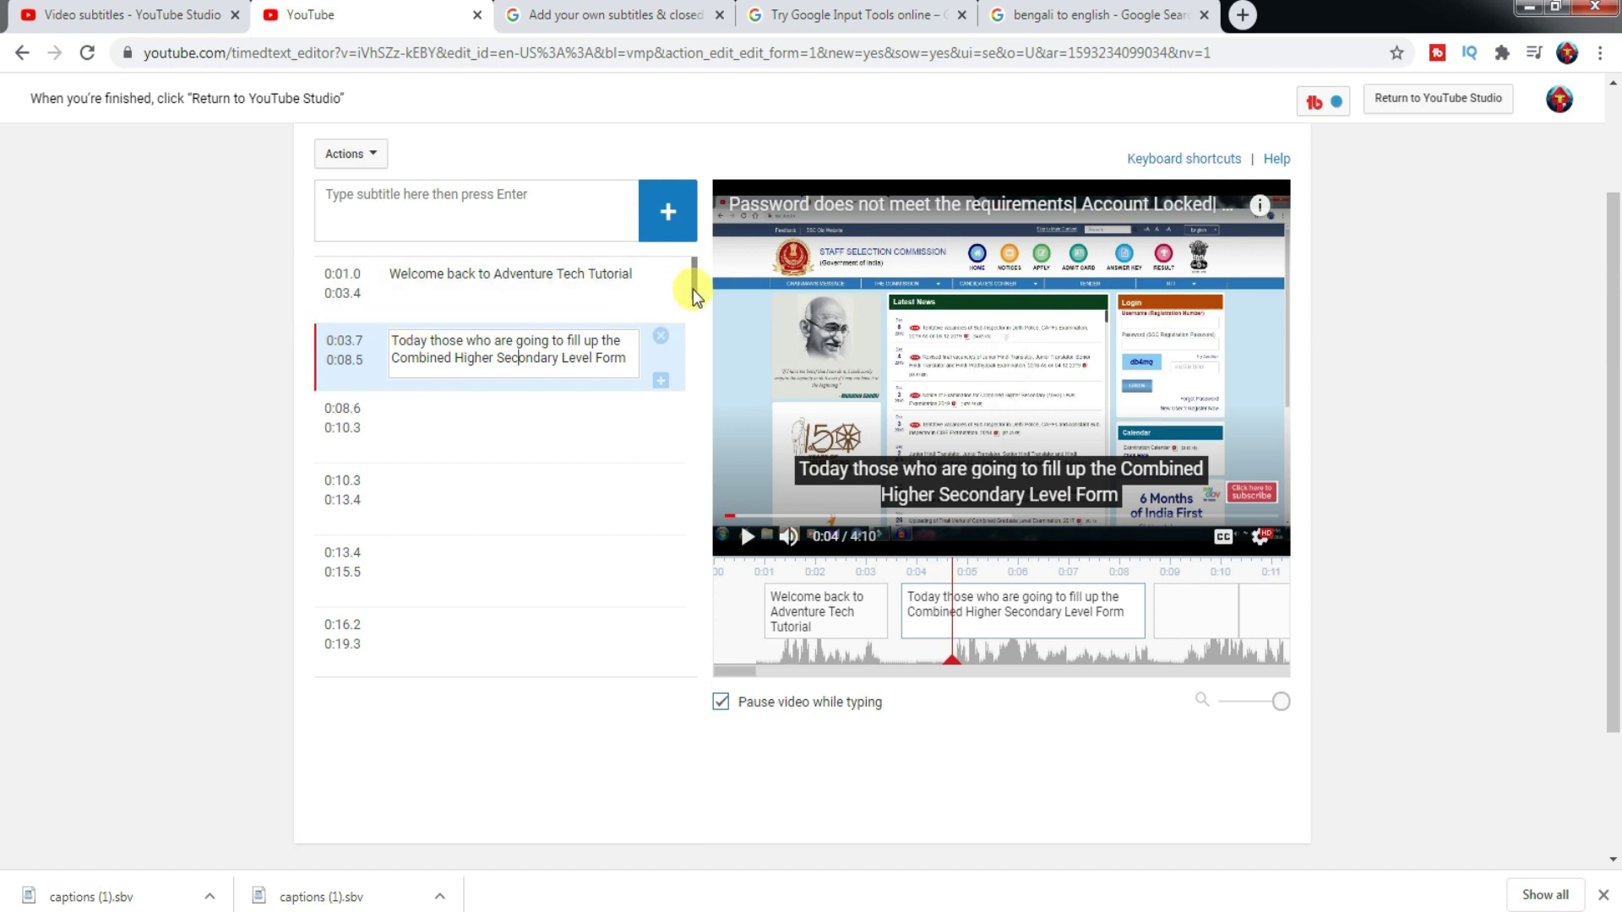
scroll(691, 292, "down", 1)
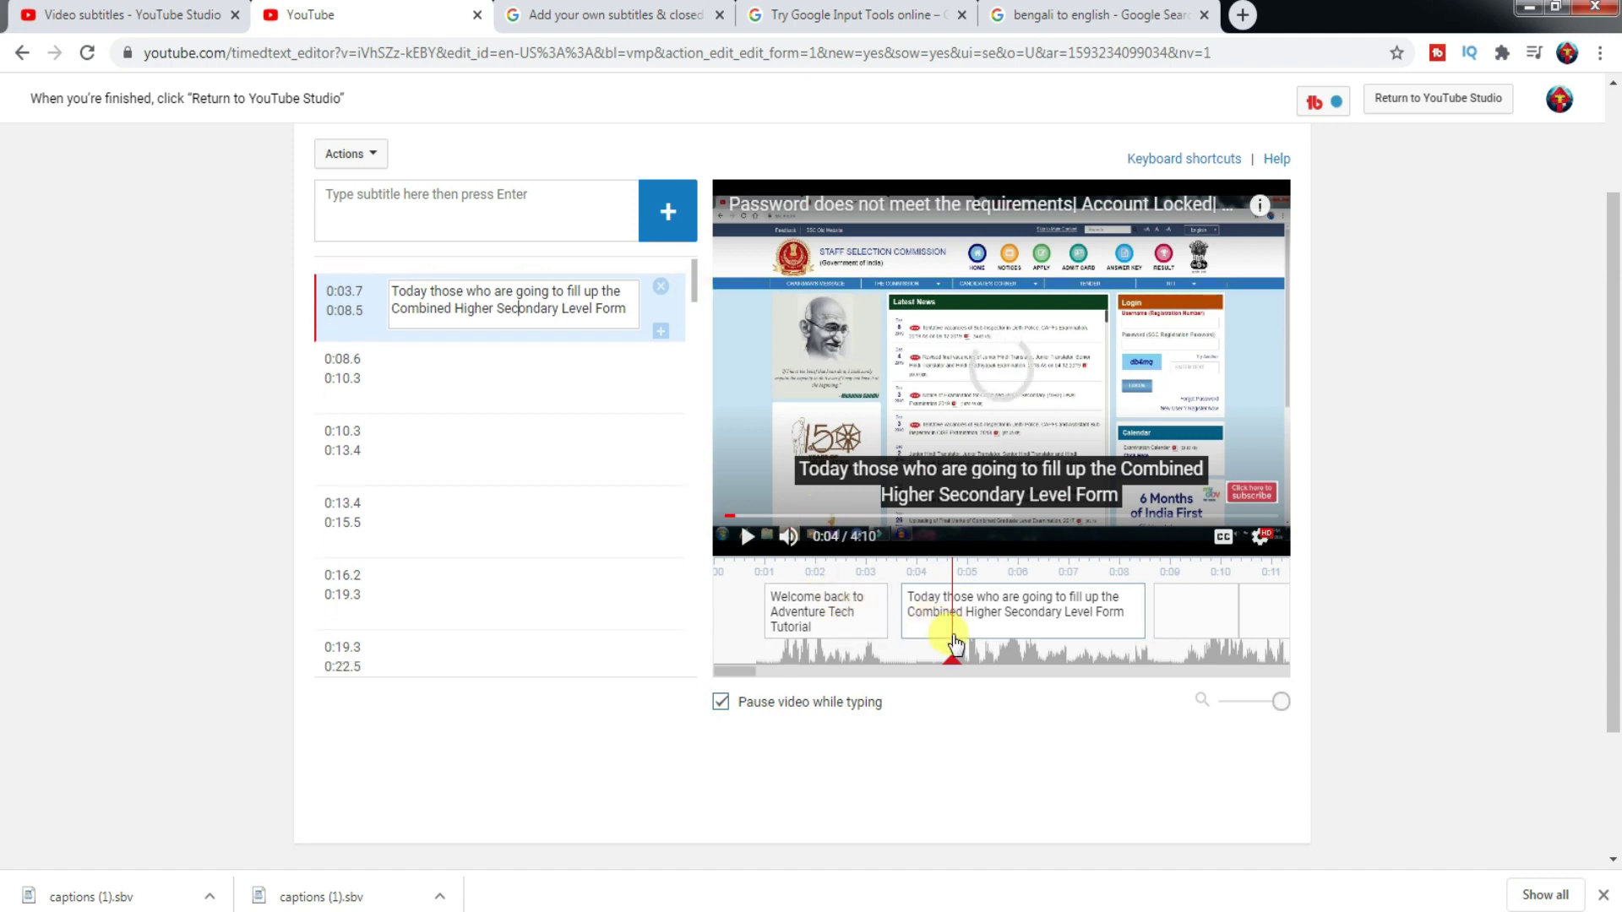
left_click_drag(952, 658, 1336, 699)
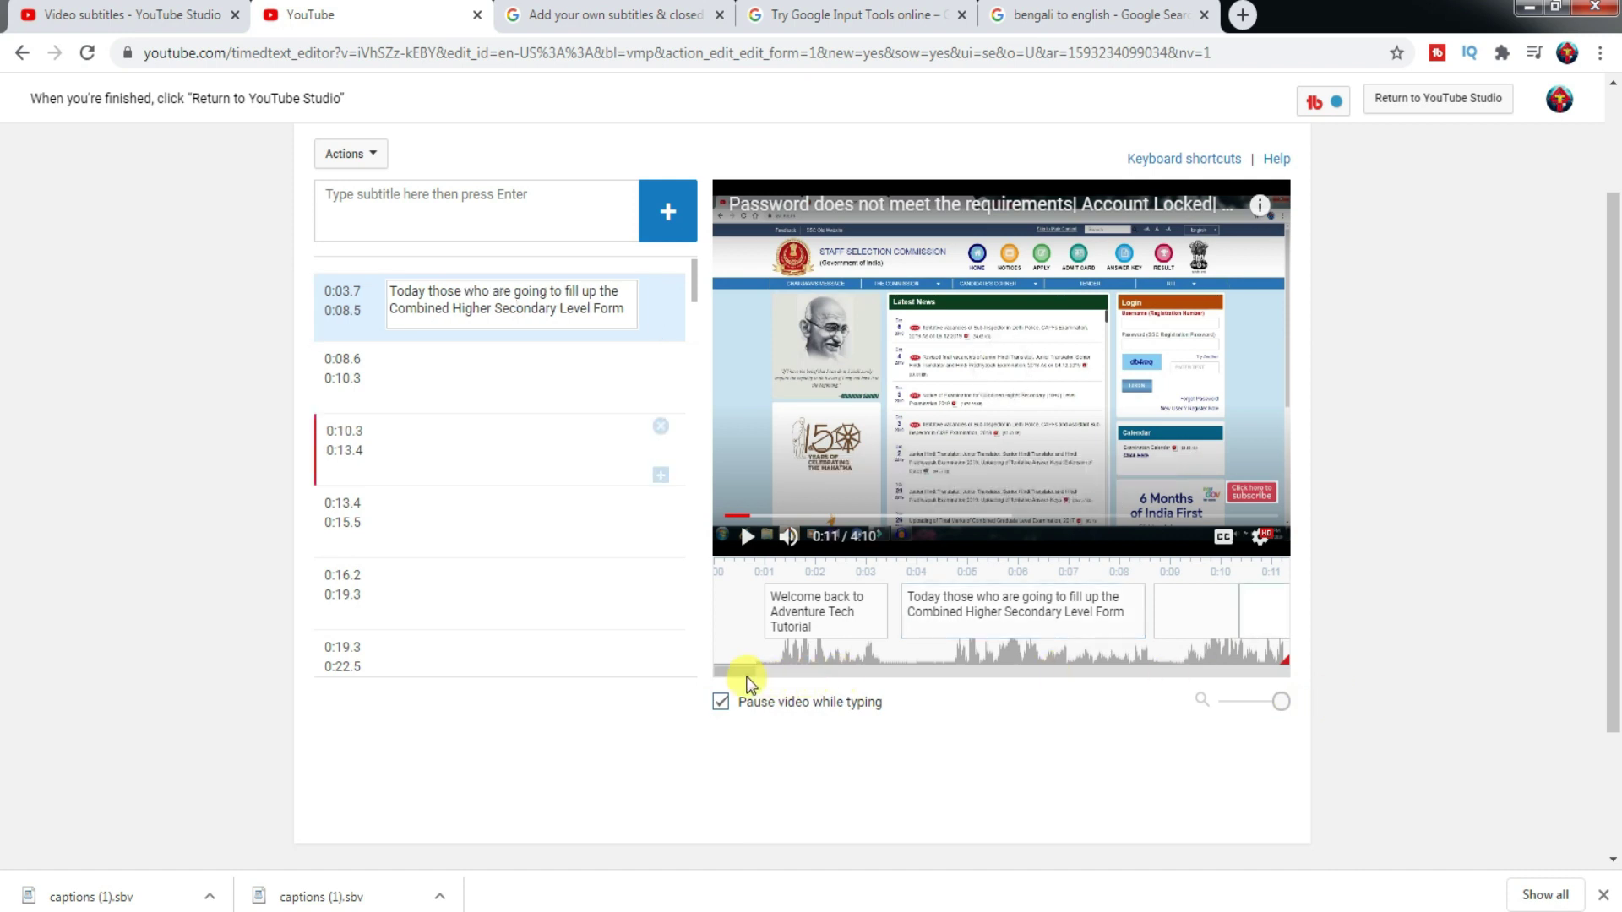
- Select the empty 1:05–1:07 cue on the timeline, with captions auto-timed through 0:28.5
left_click_drag(745, 671, 874, 684)
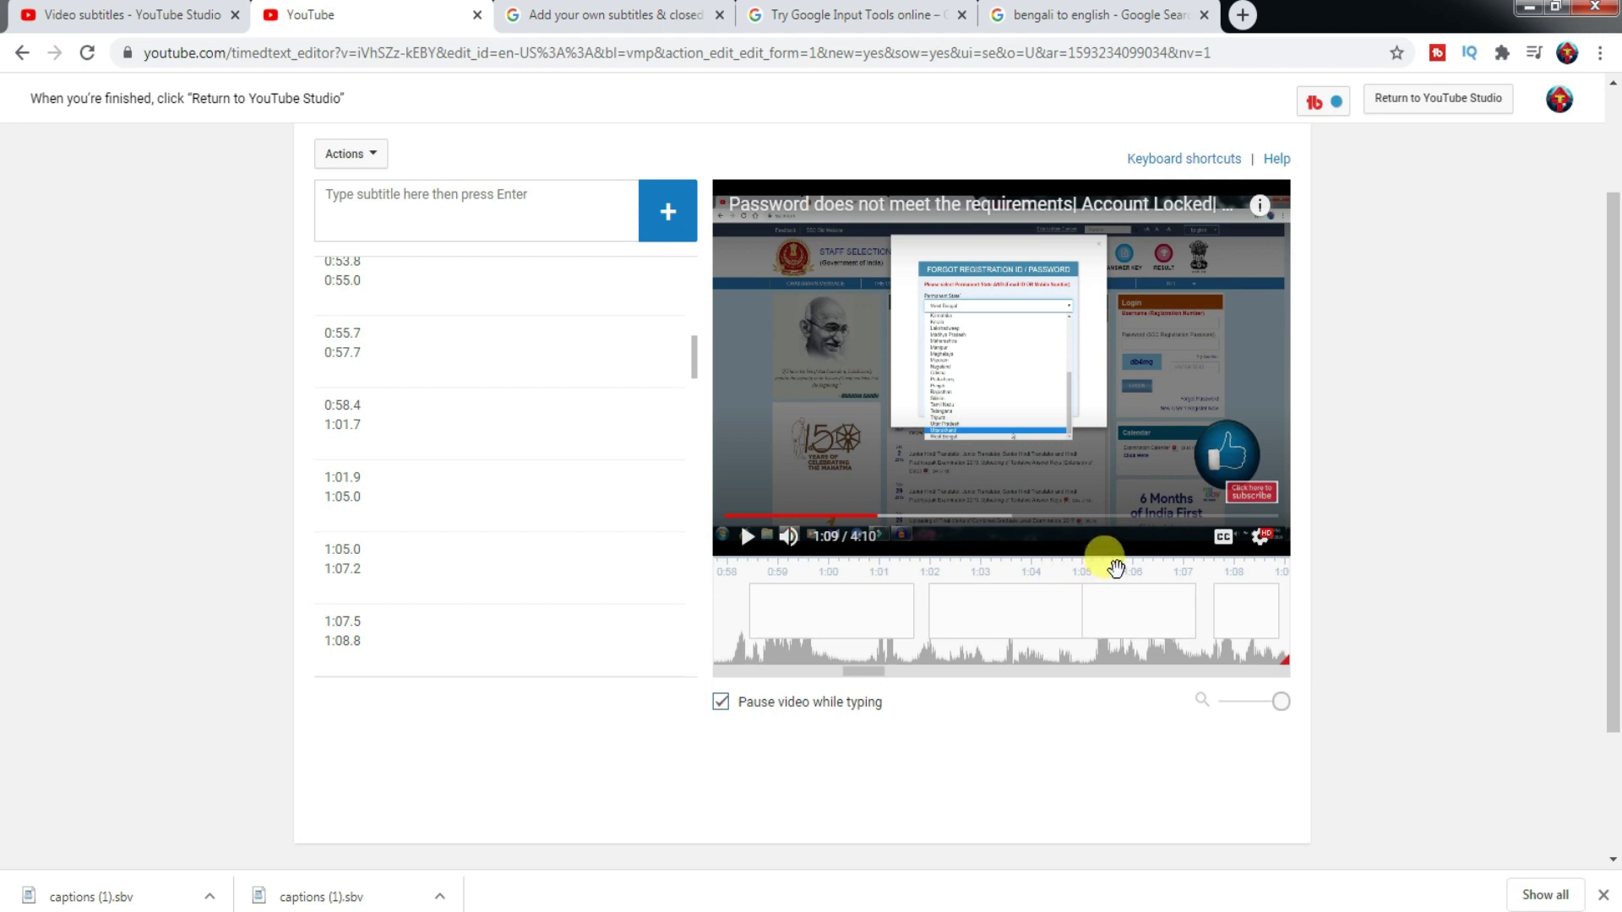
left_click(1132, 629)
left_click(1133, 625)
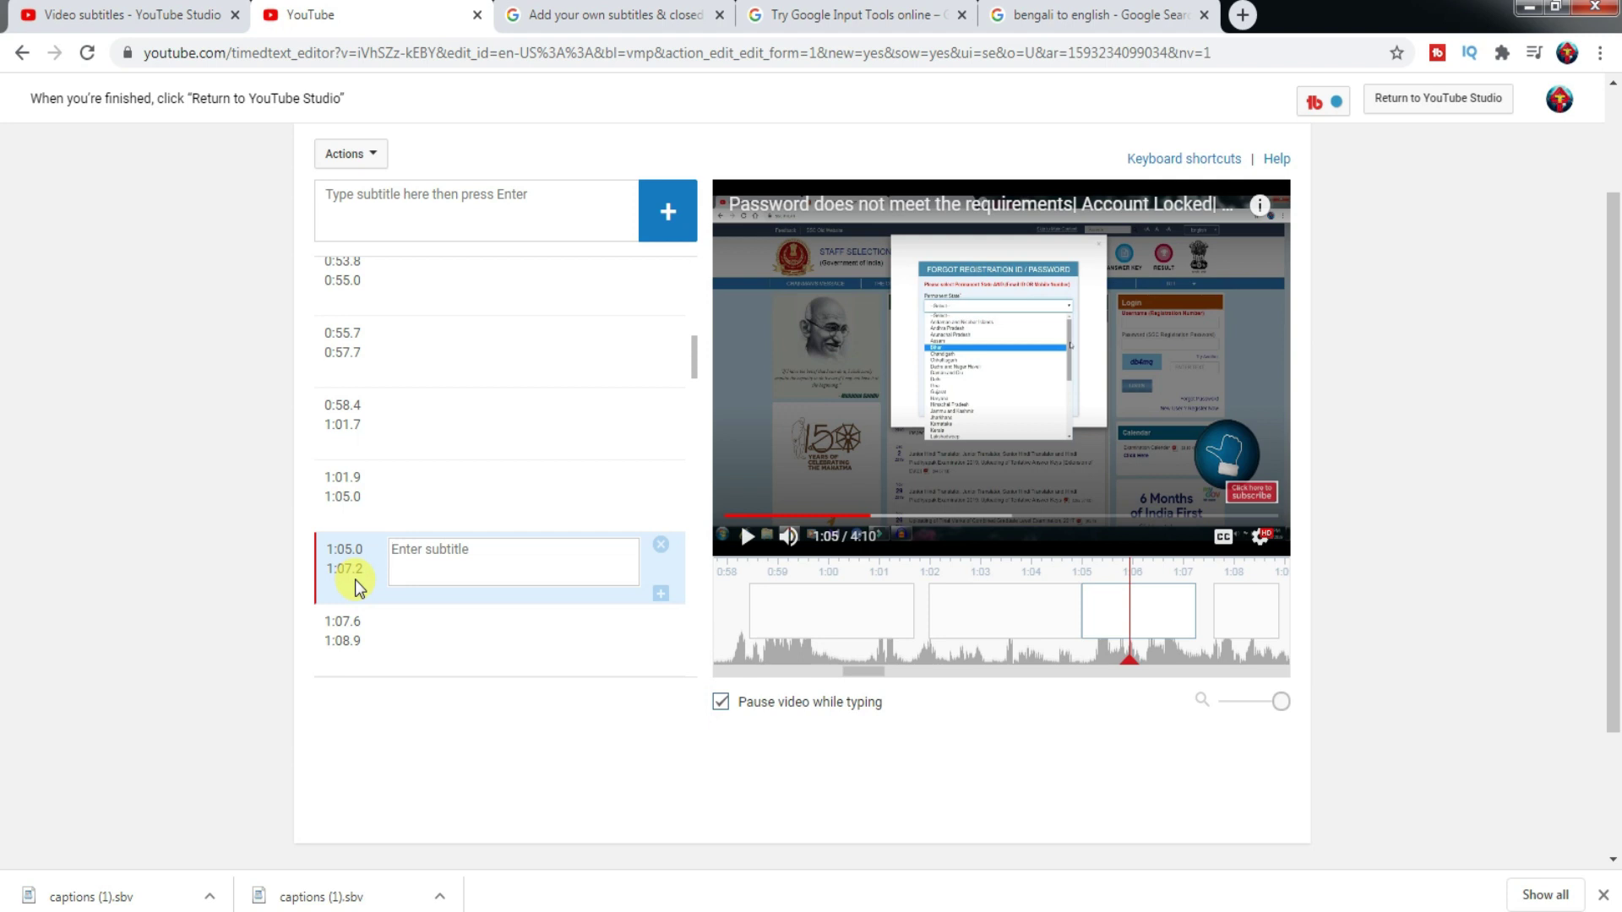
mouse_move(1148, 625)
left_click_drag(879, 673, 830, 671)
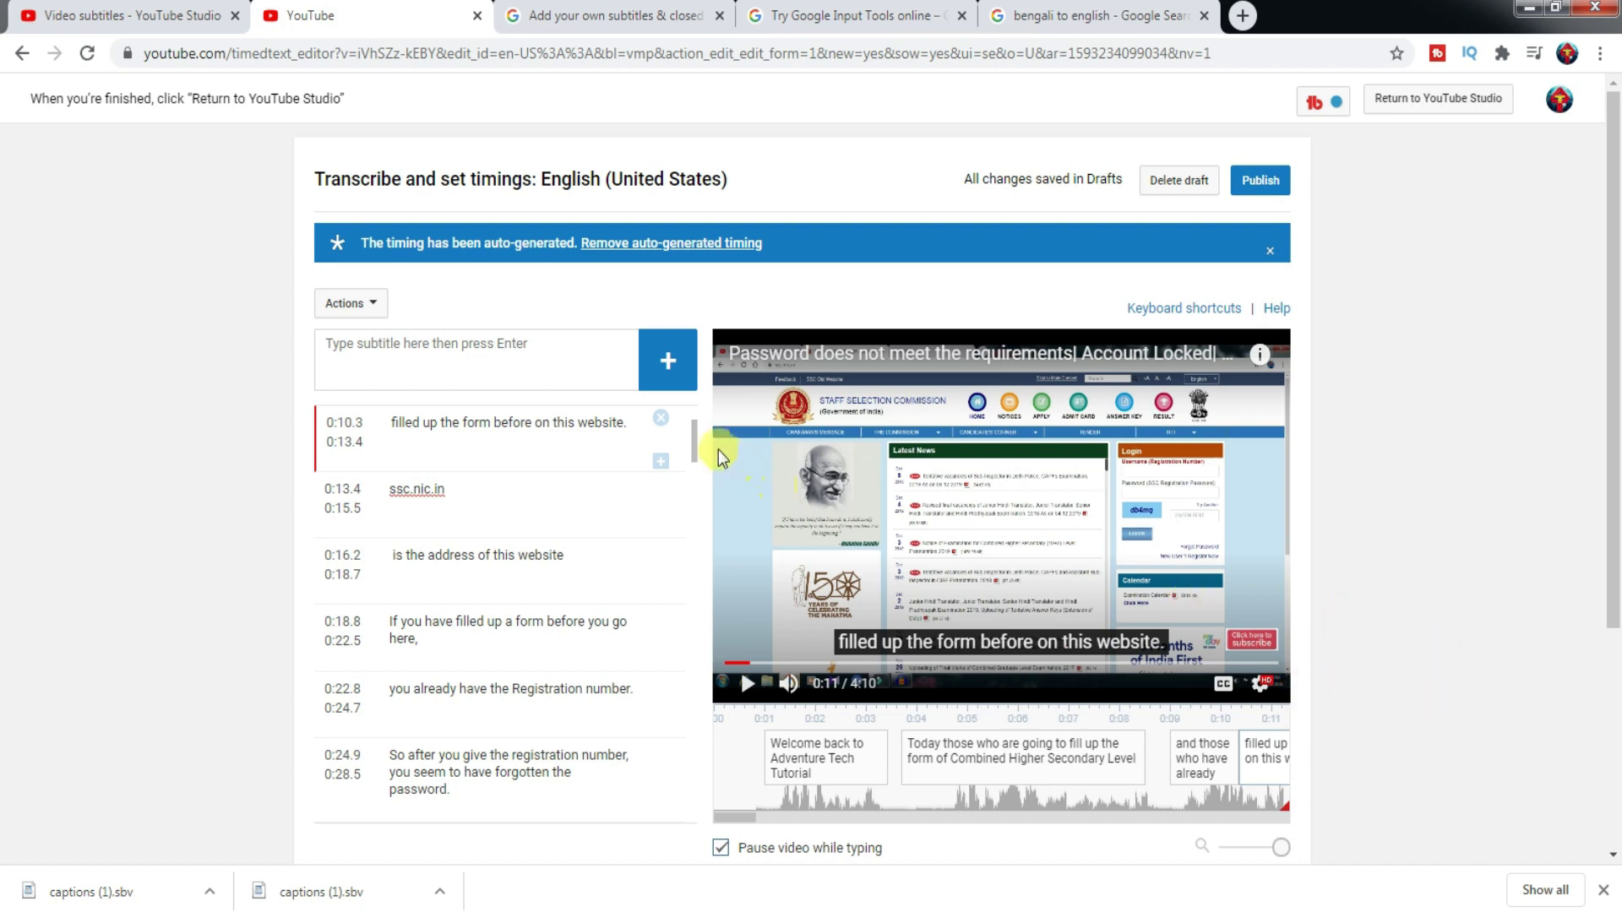
- Play and pause the preview to check caption timing, then publish the English (United States) subtitles
left_click_drag(695, 440, 842, 836)
left_click(747, 683)
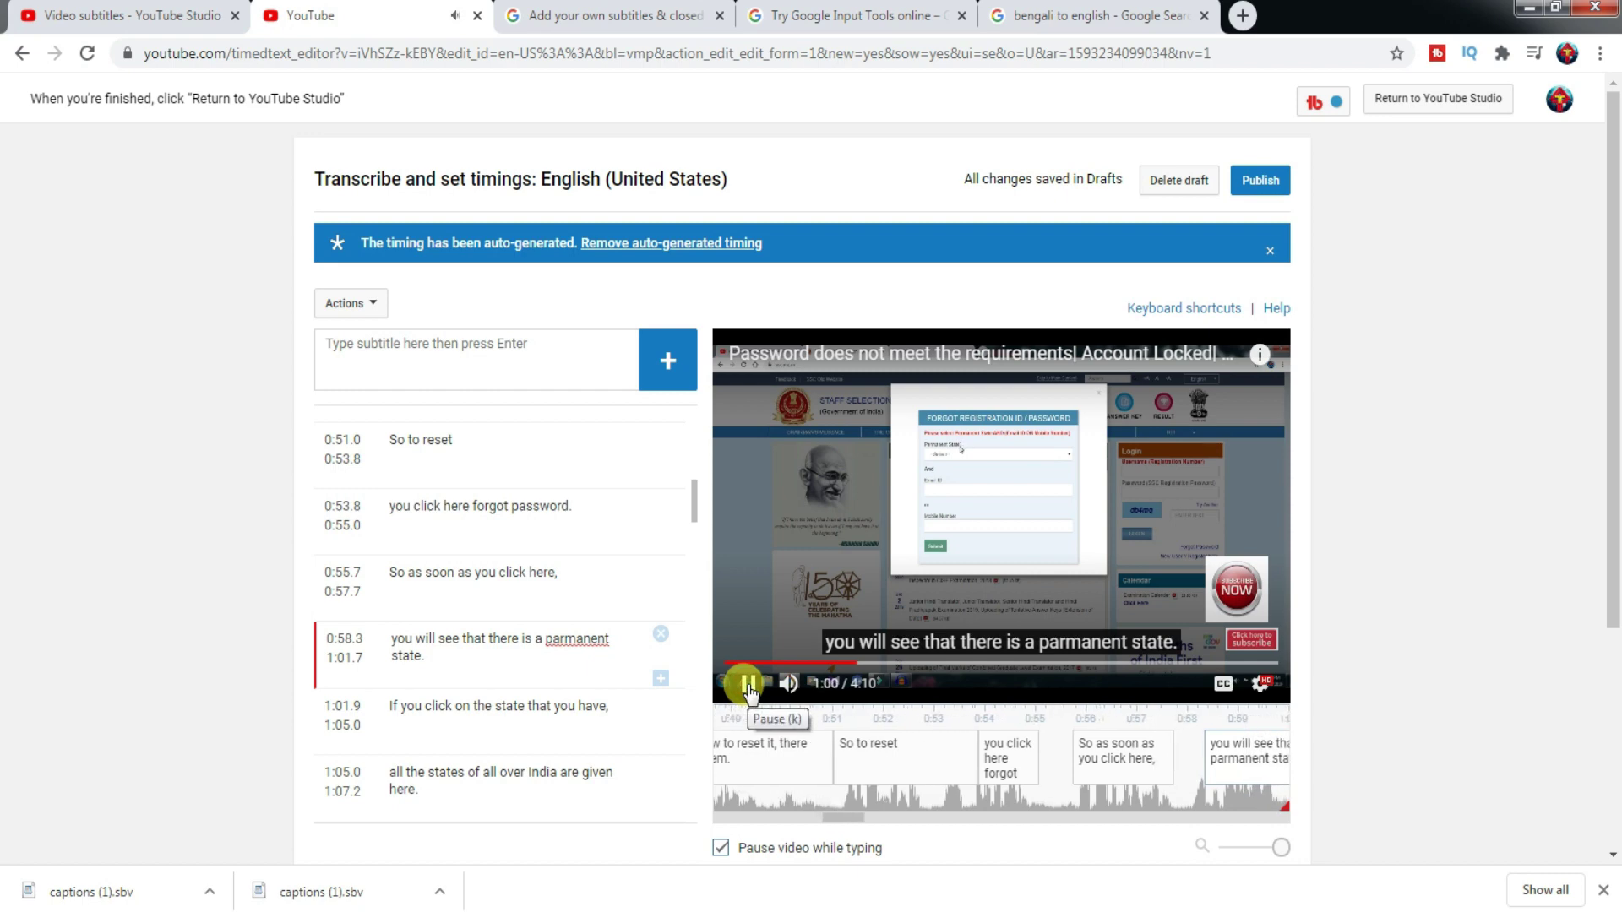
left_click(749, 691)
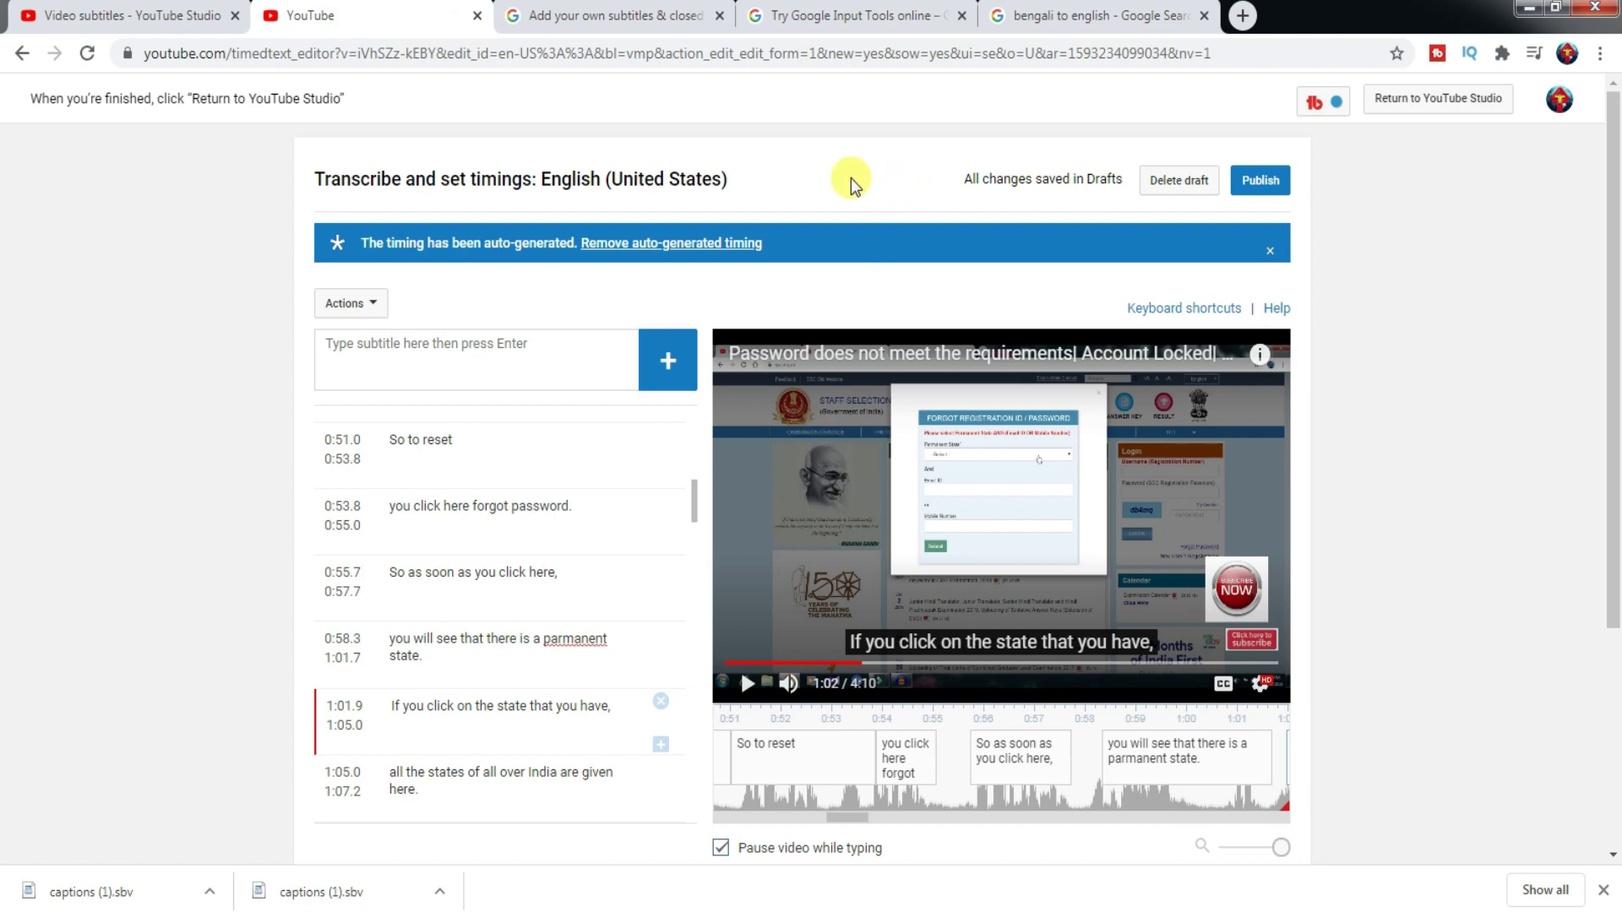
left_click(1259, 188)
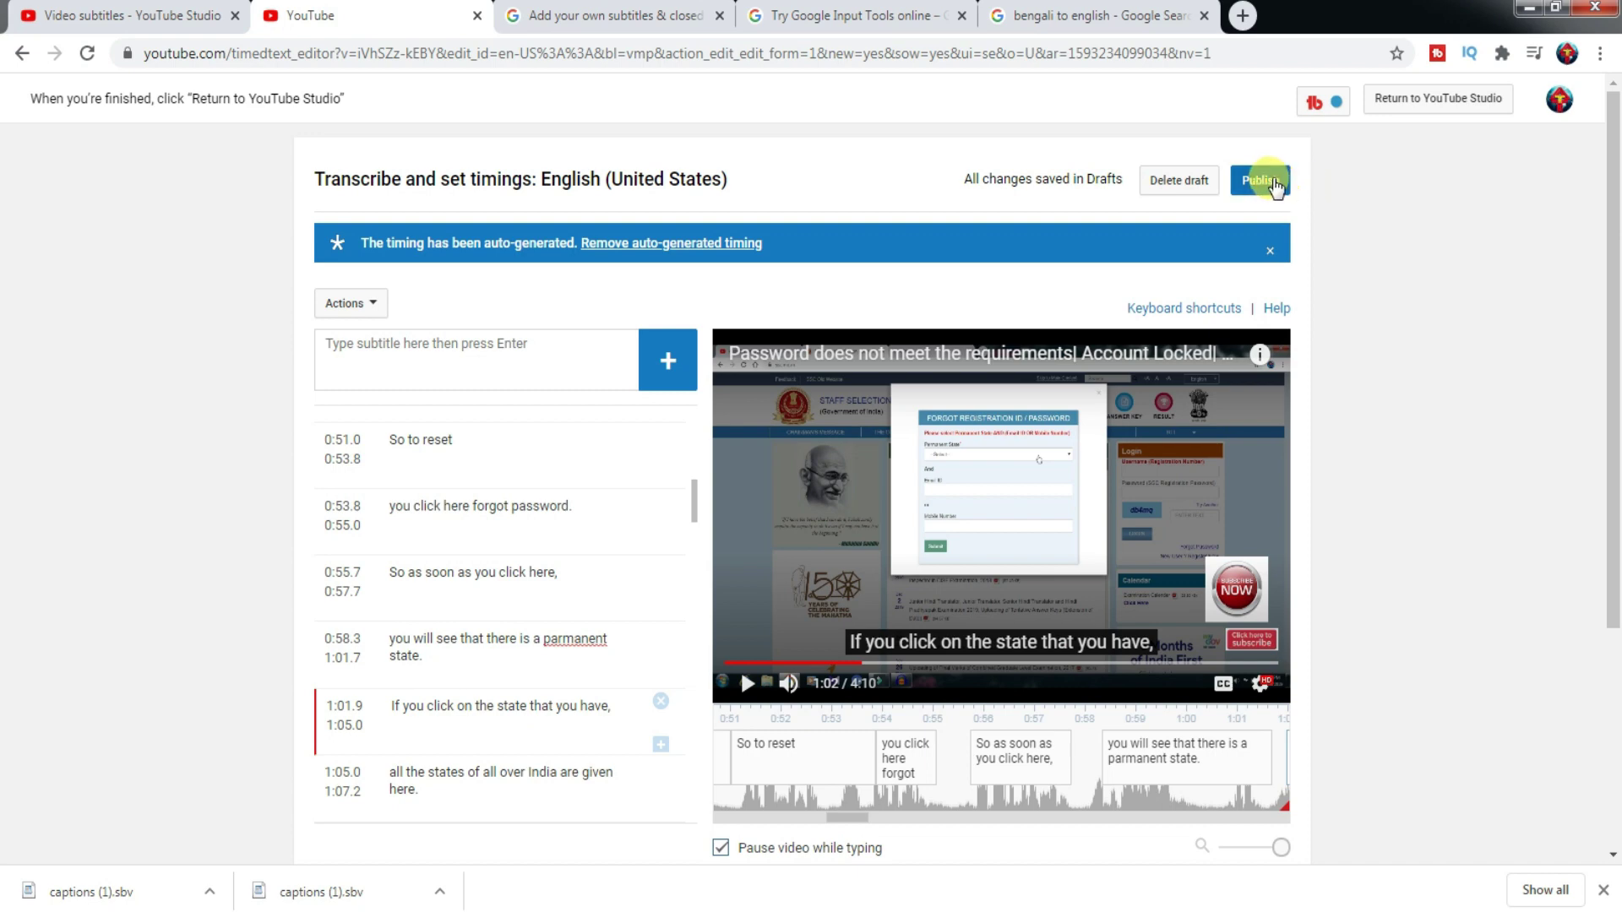
left_click(1266, 187)
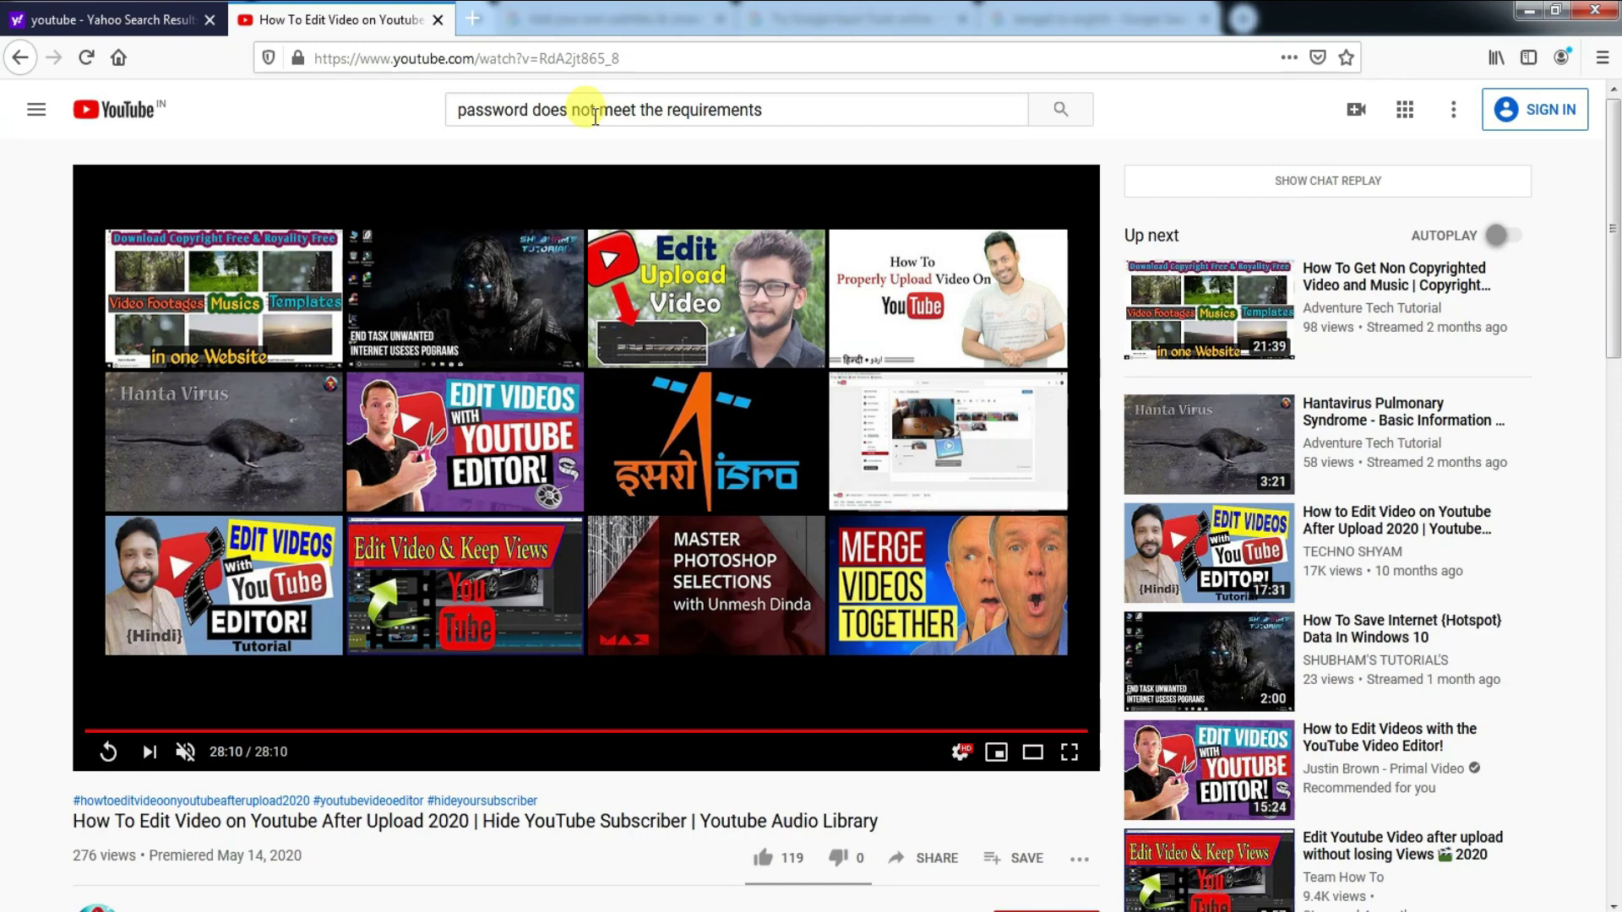
- Search YouTube for 'password does not meet the requirements' and open the top result
left_click(797, 108)
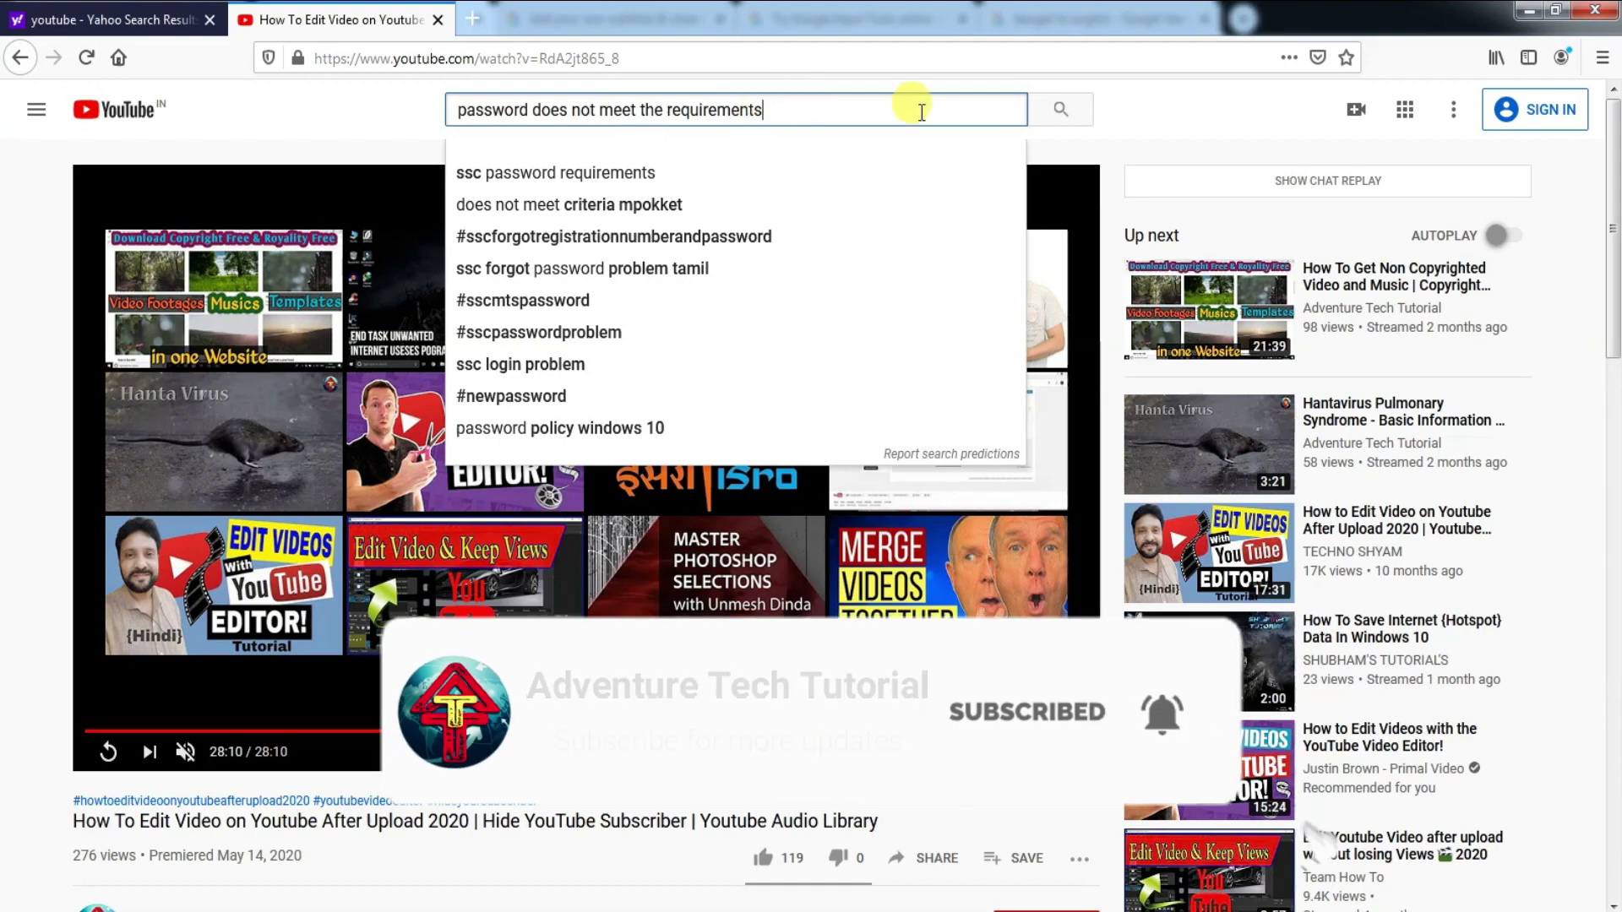
left_click(1059, 112)
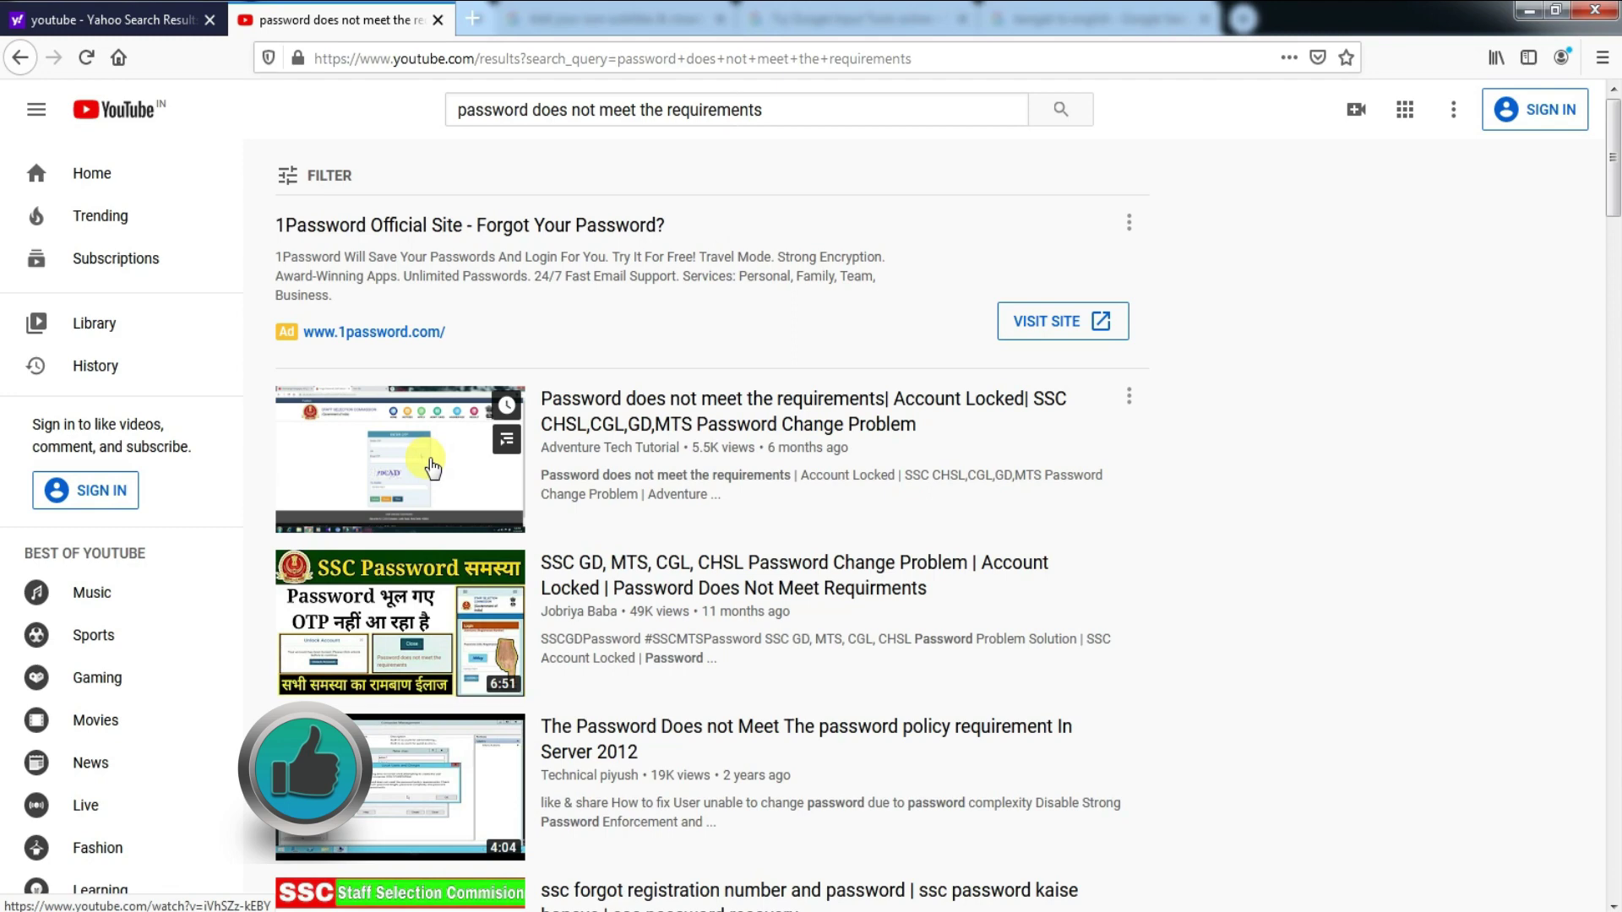
left_click(431, 464)
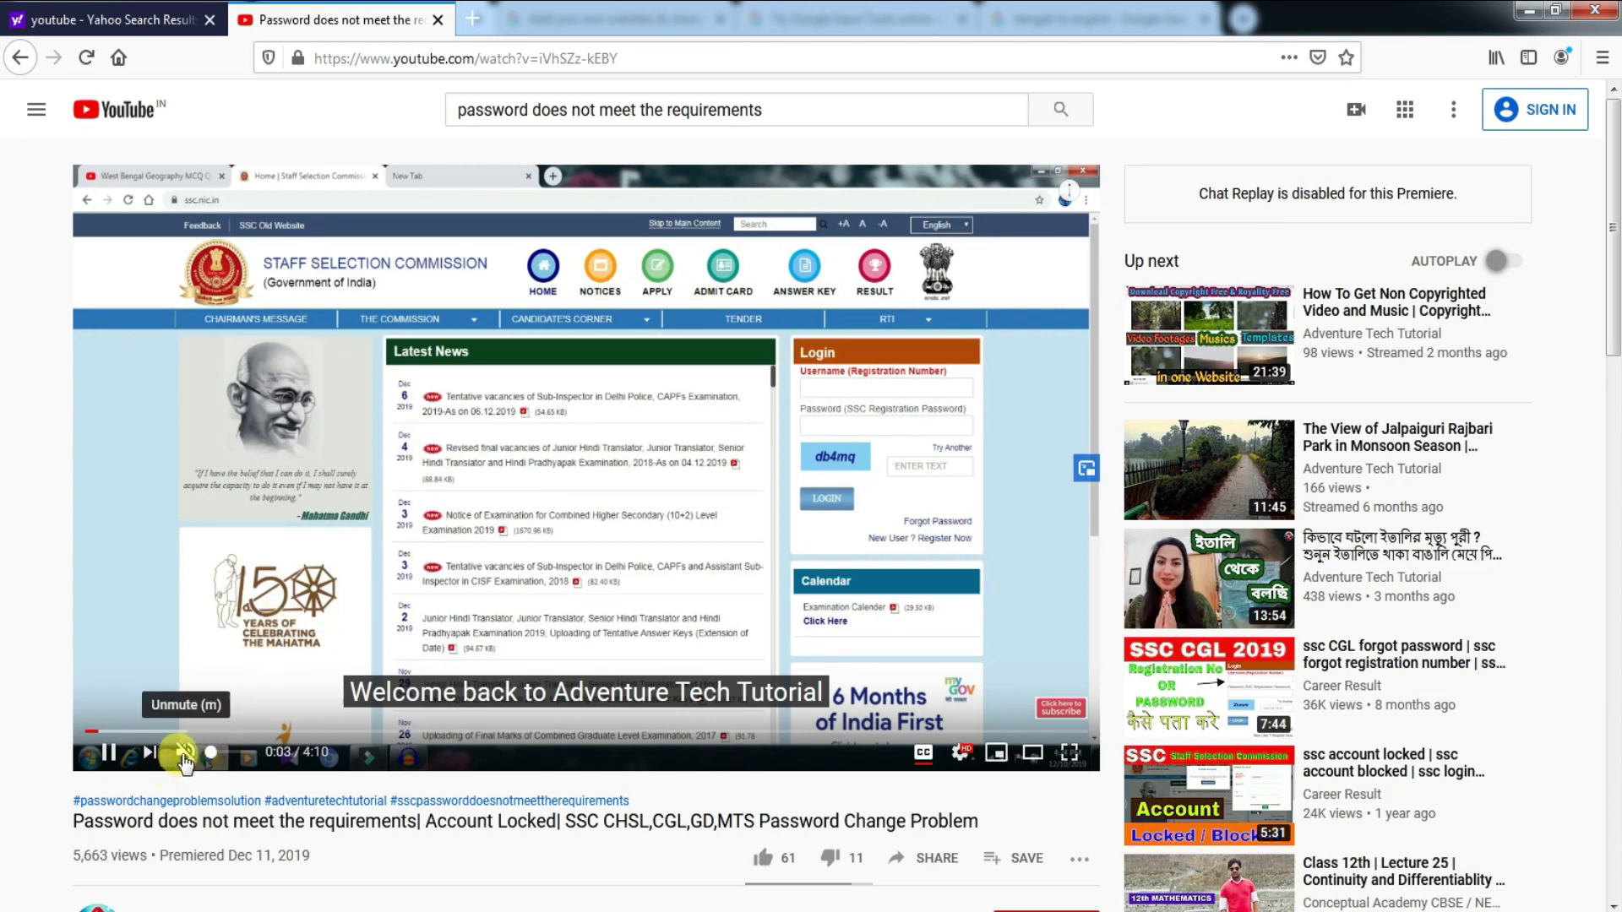
- Unmute the video and scroll down to its 17 comments, including the English-subtitles request
left_click(185, 753)
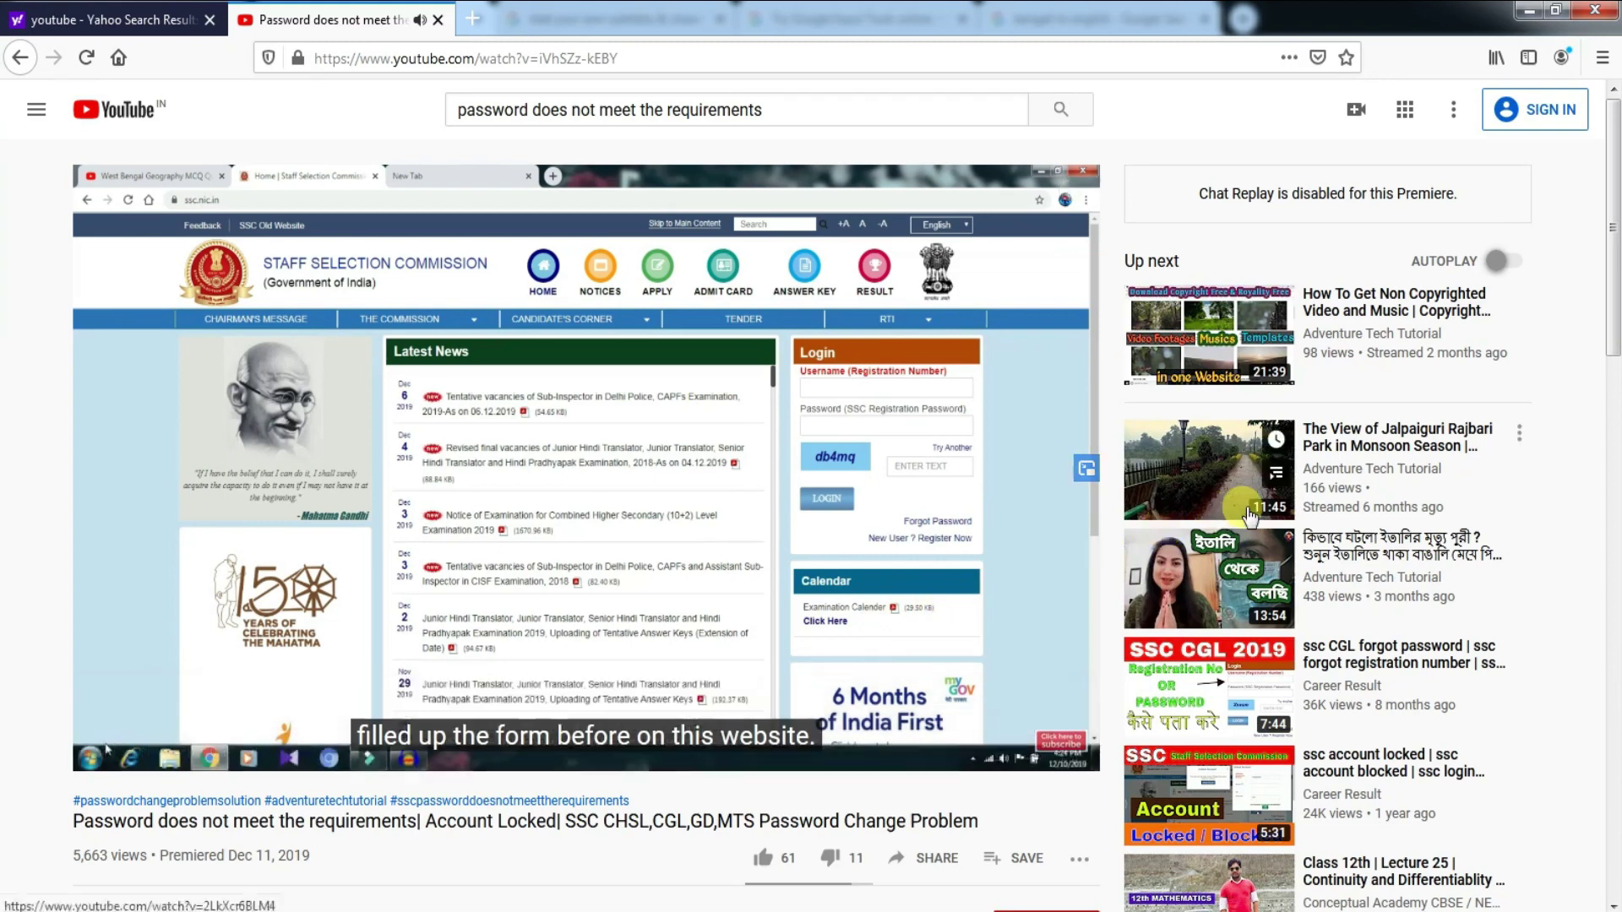
mouse_move(1615, 325)
left_mouse_down()
mouse_move(1615, 385)
mouse_move(1615, 341)
left_mouse_up()
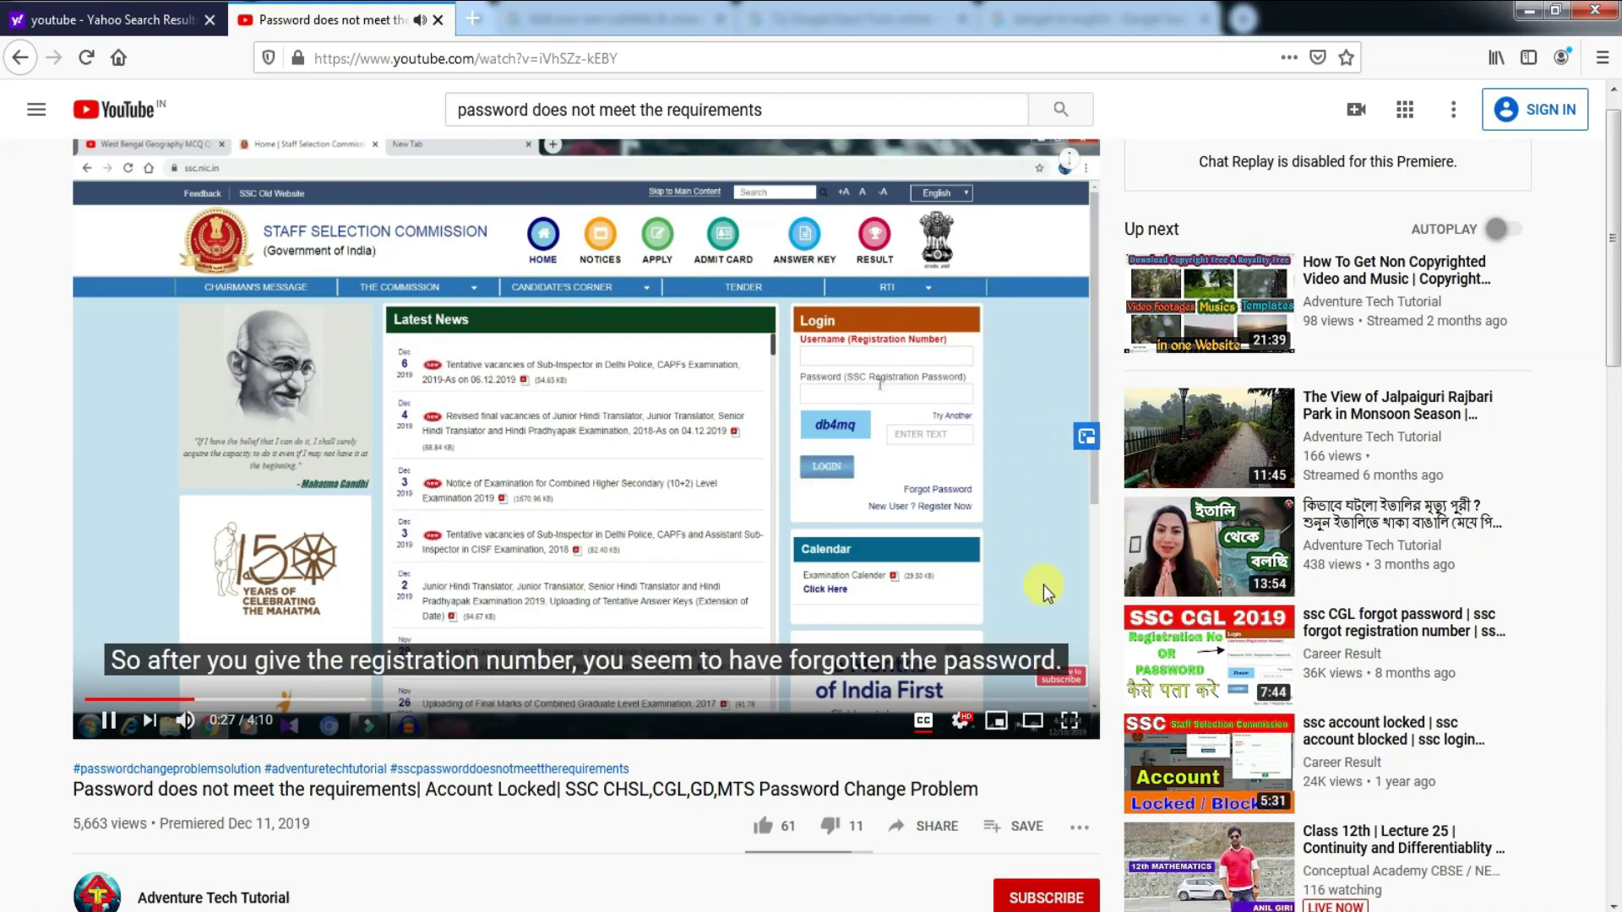
scroll(1066, 732, "up", 1)
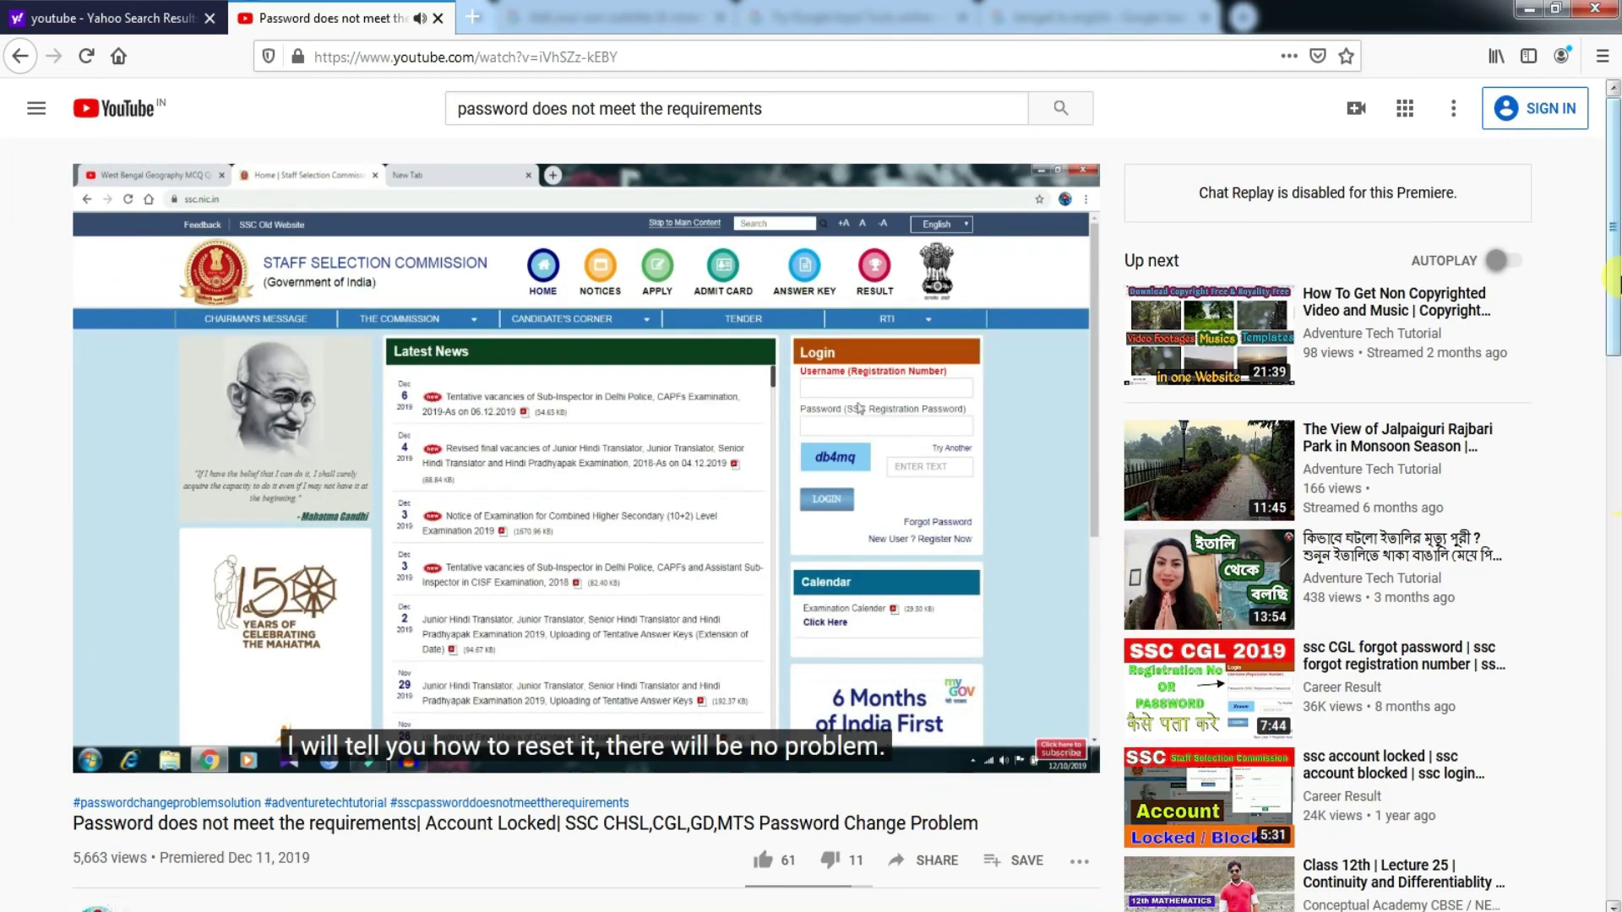
left_click_drag(1613, 288, 1612, 558)
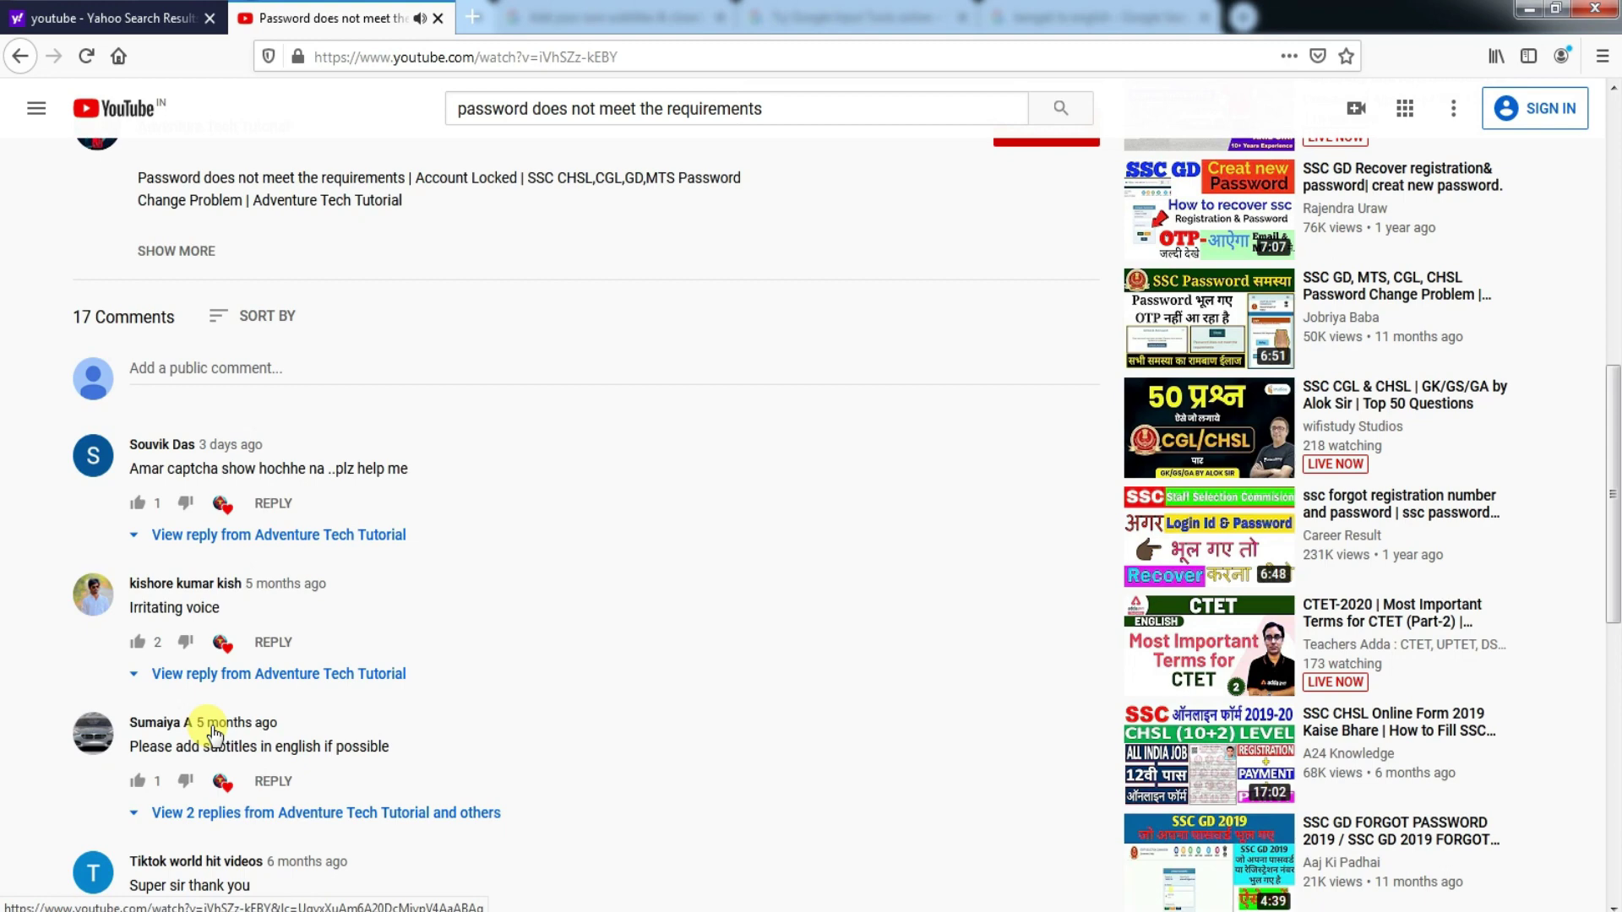
- Scroll back up to the player and lower the volume slightly
scroll(503, 710, "up", 9)
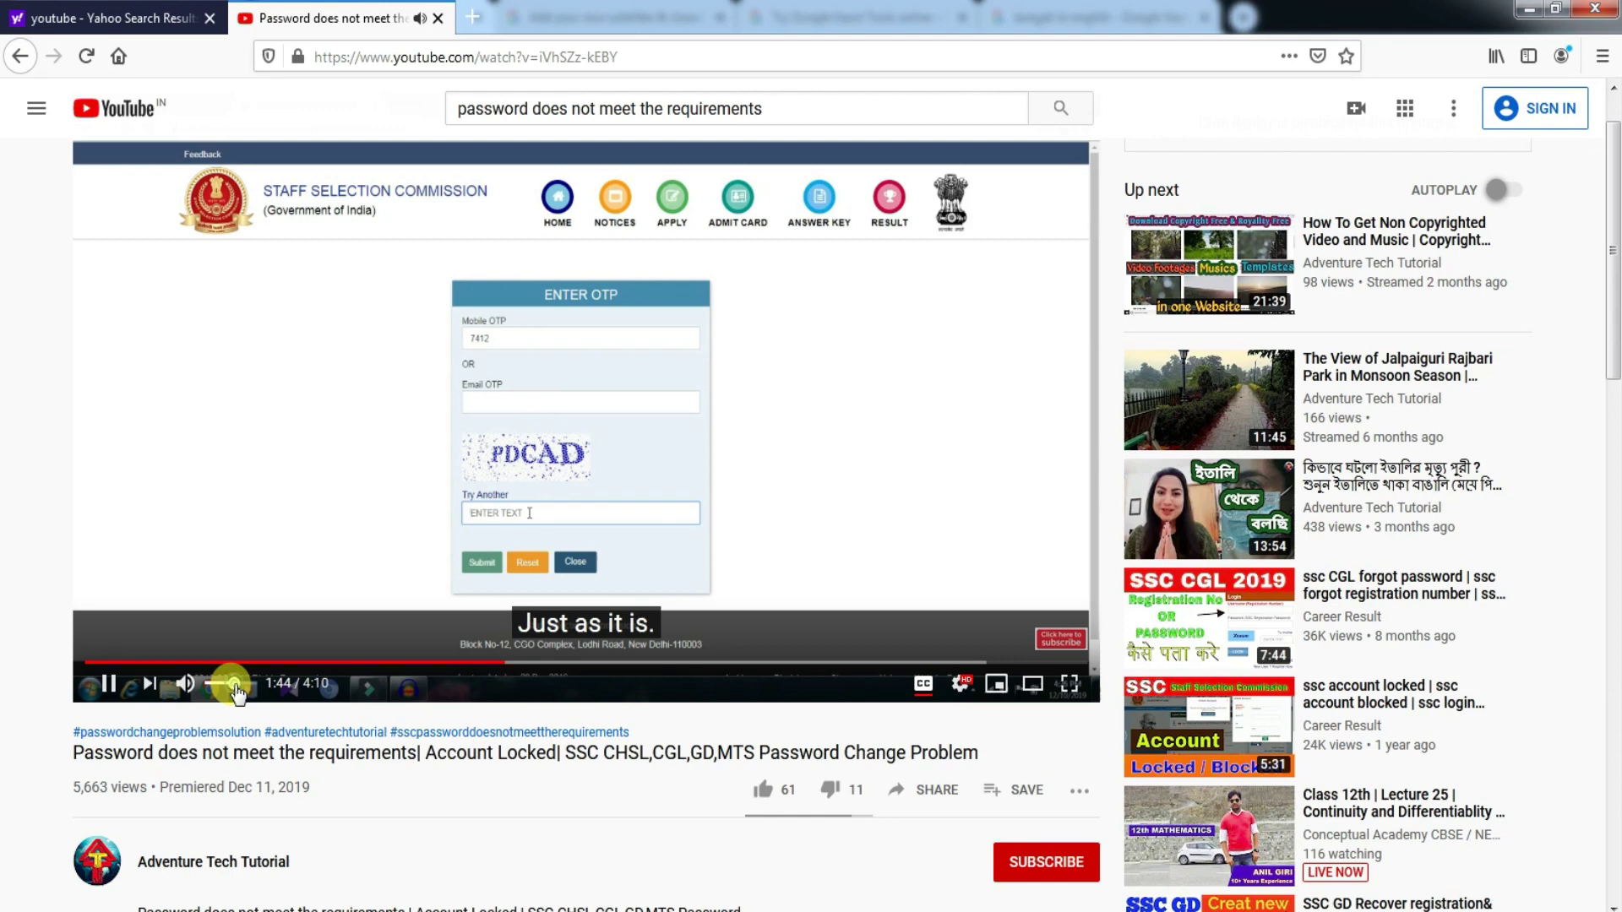
left_click_drag(231, 688, 221, 691)
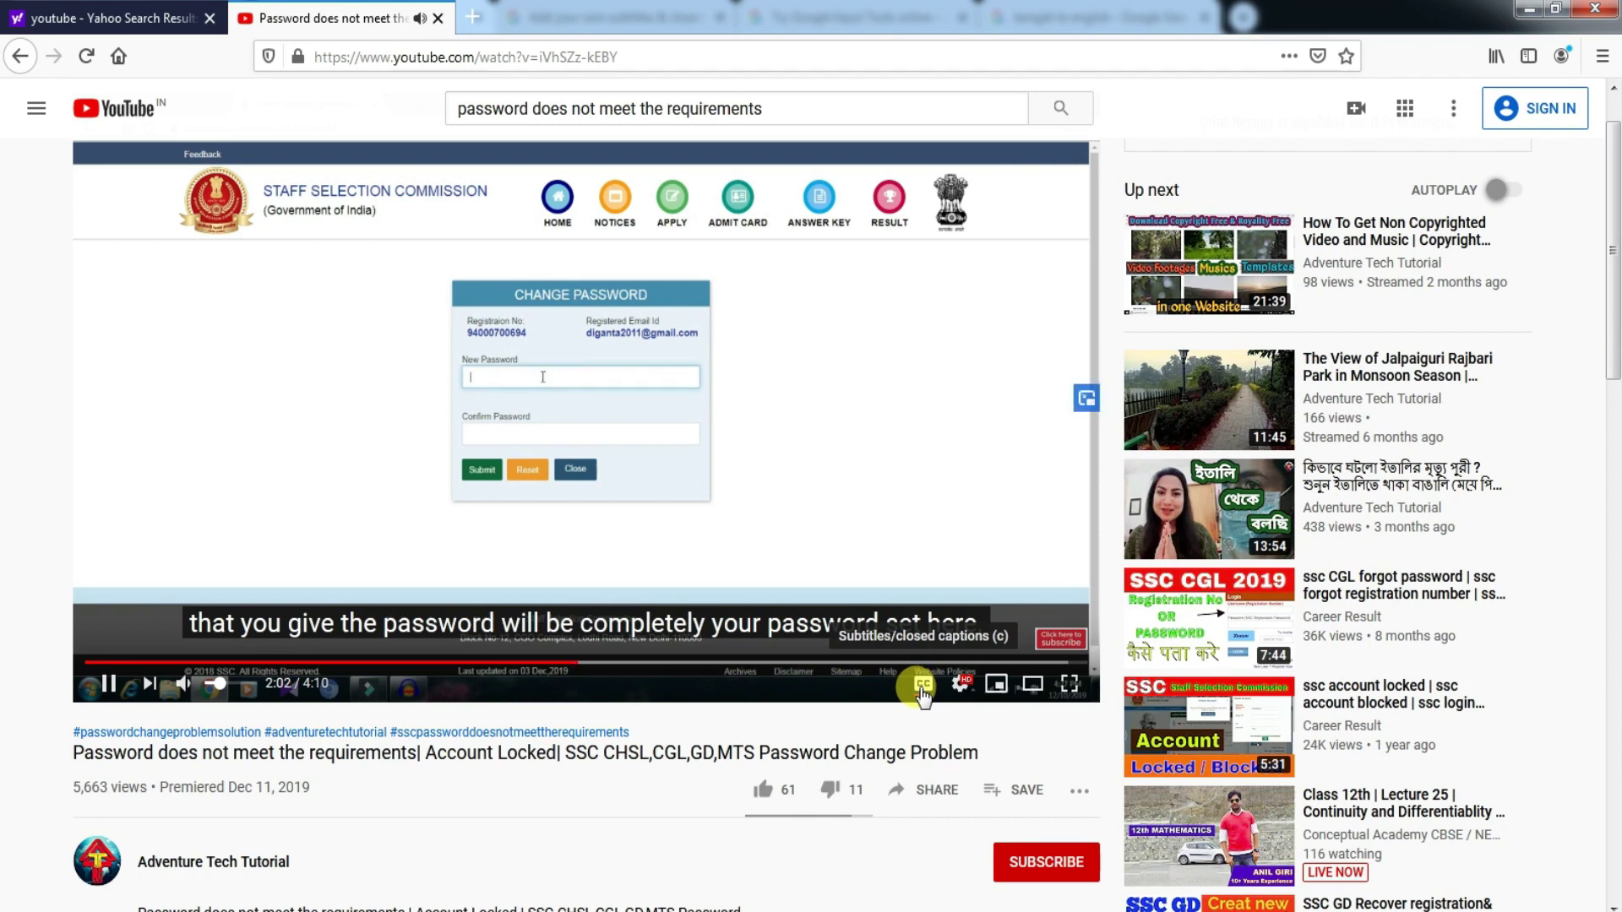
- Toggle captions off and on, then open Settings > Subtitles/CC > Auto-translate
left_click(923, 686)
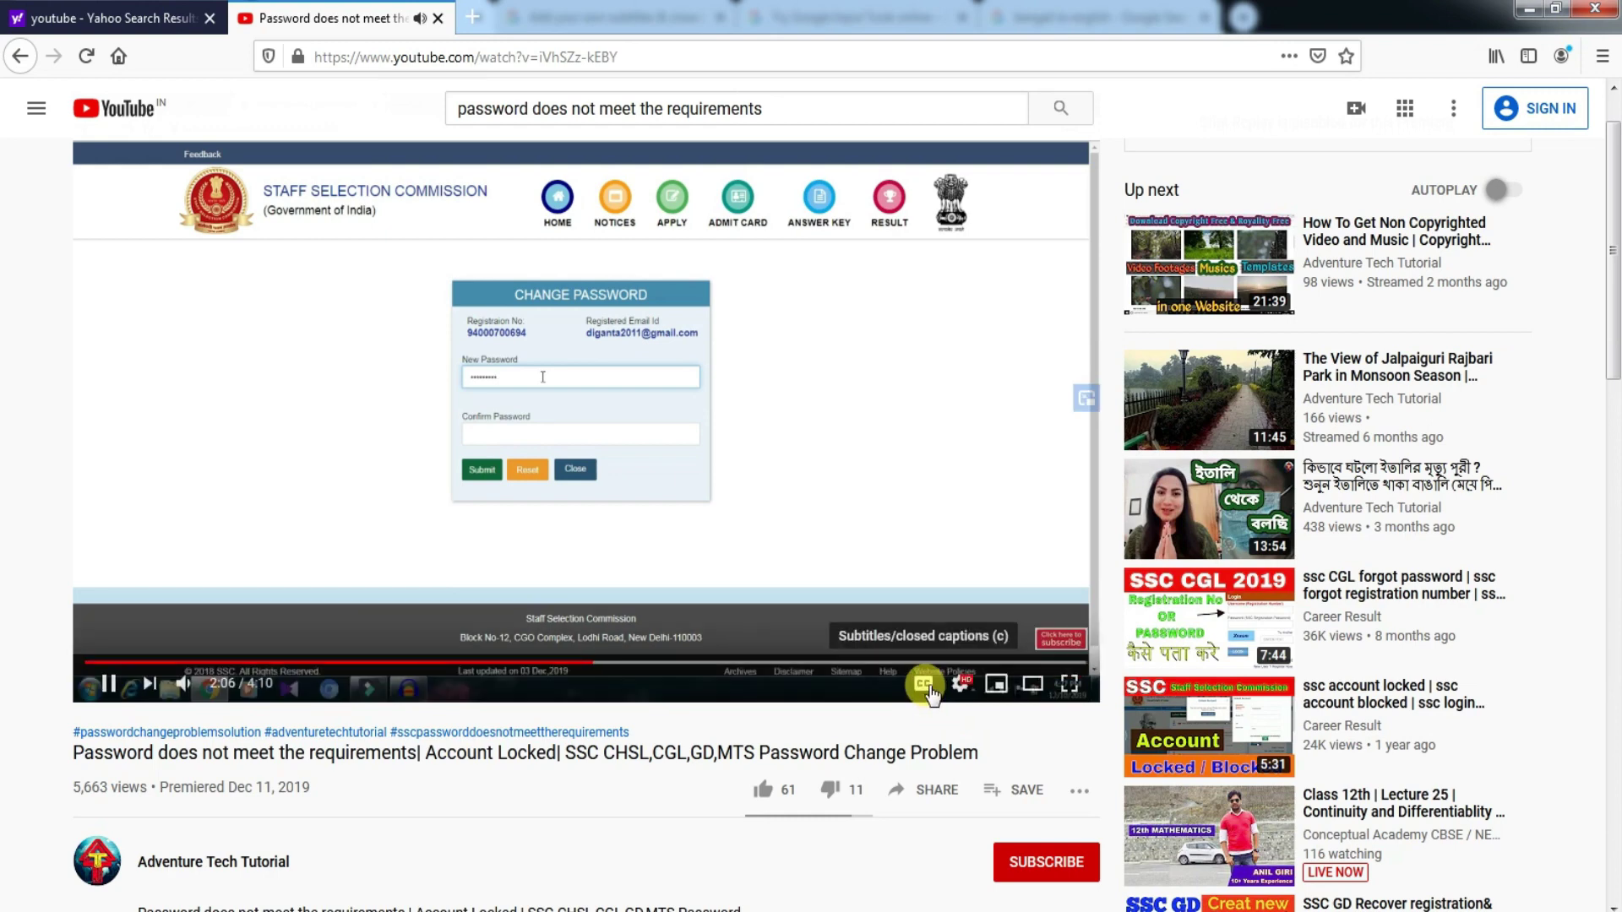
left_click(925, 686)
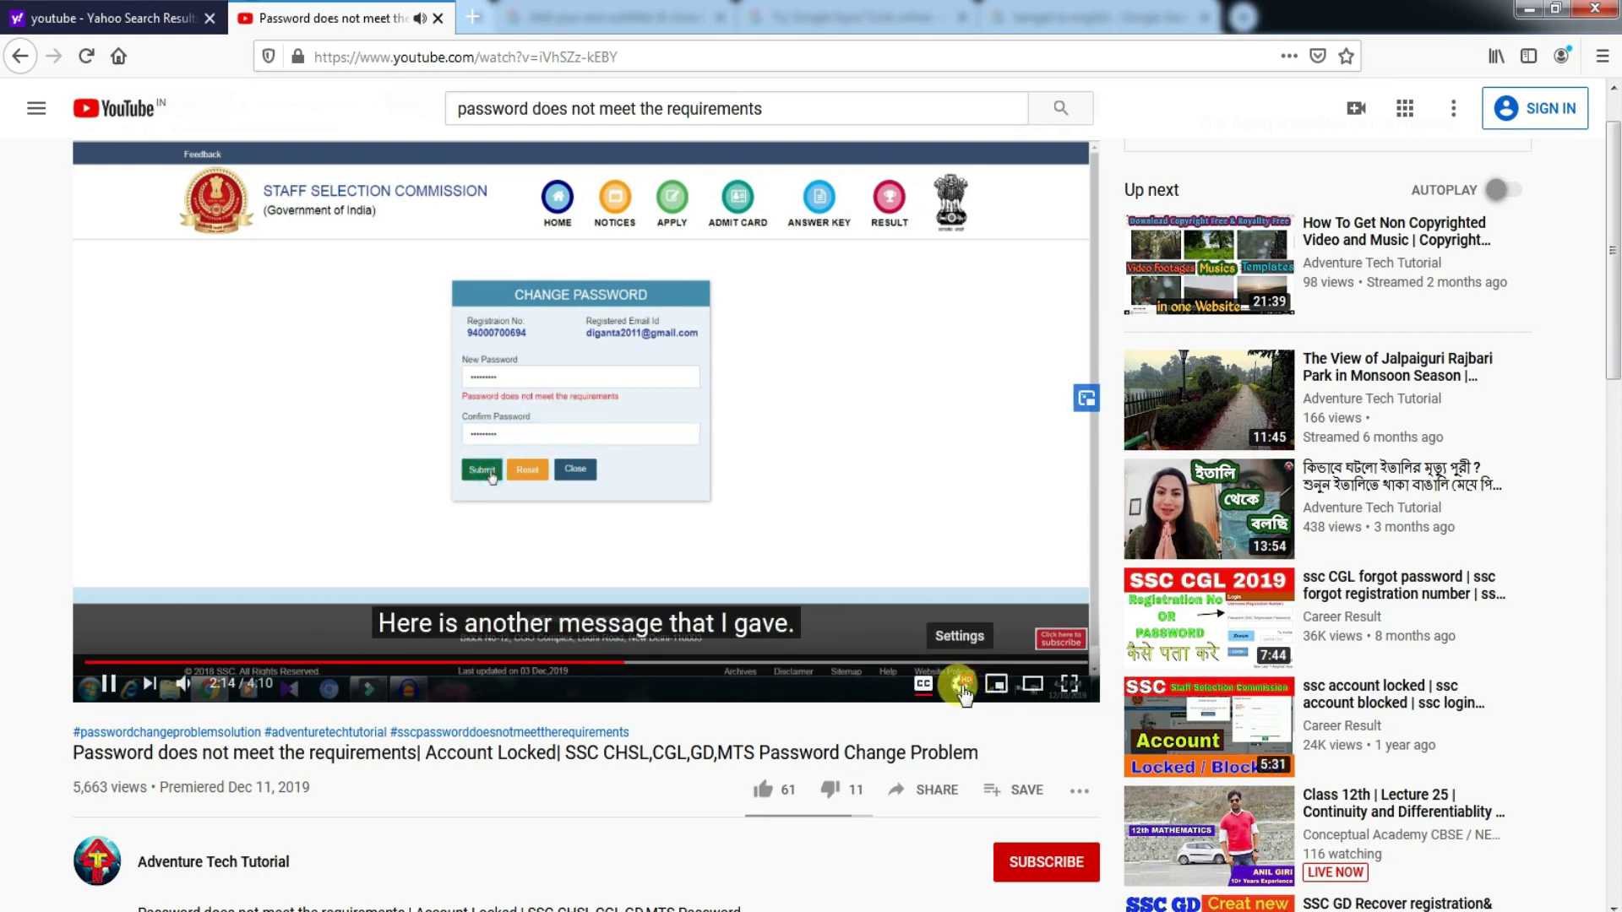
left_click(962, 688)
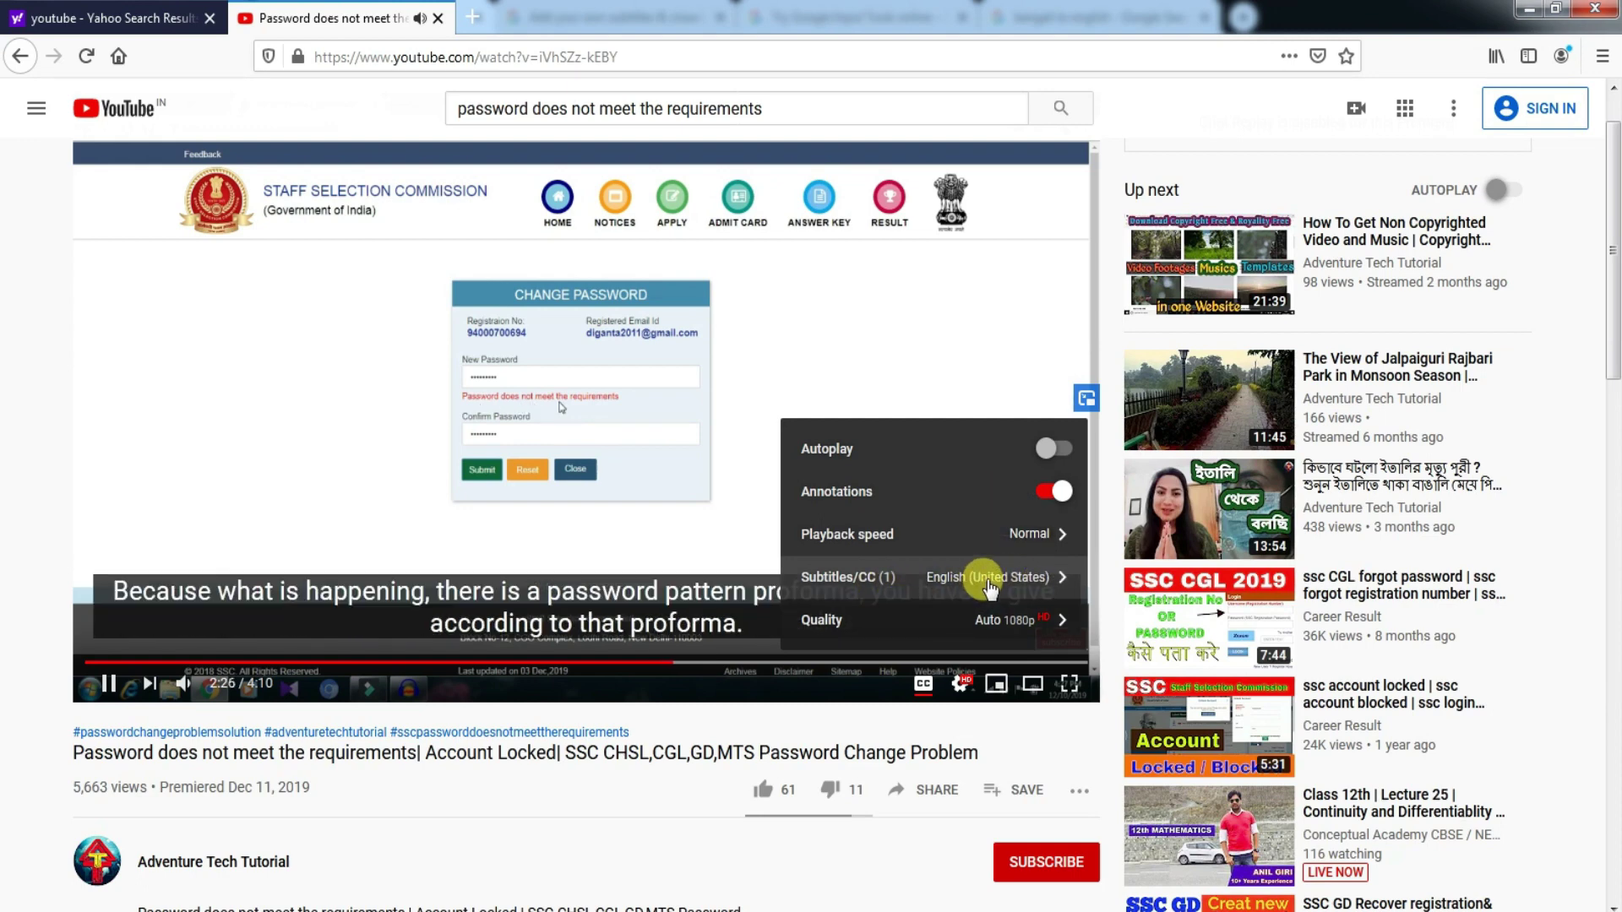
left_click(990, 583)
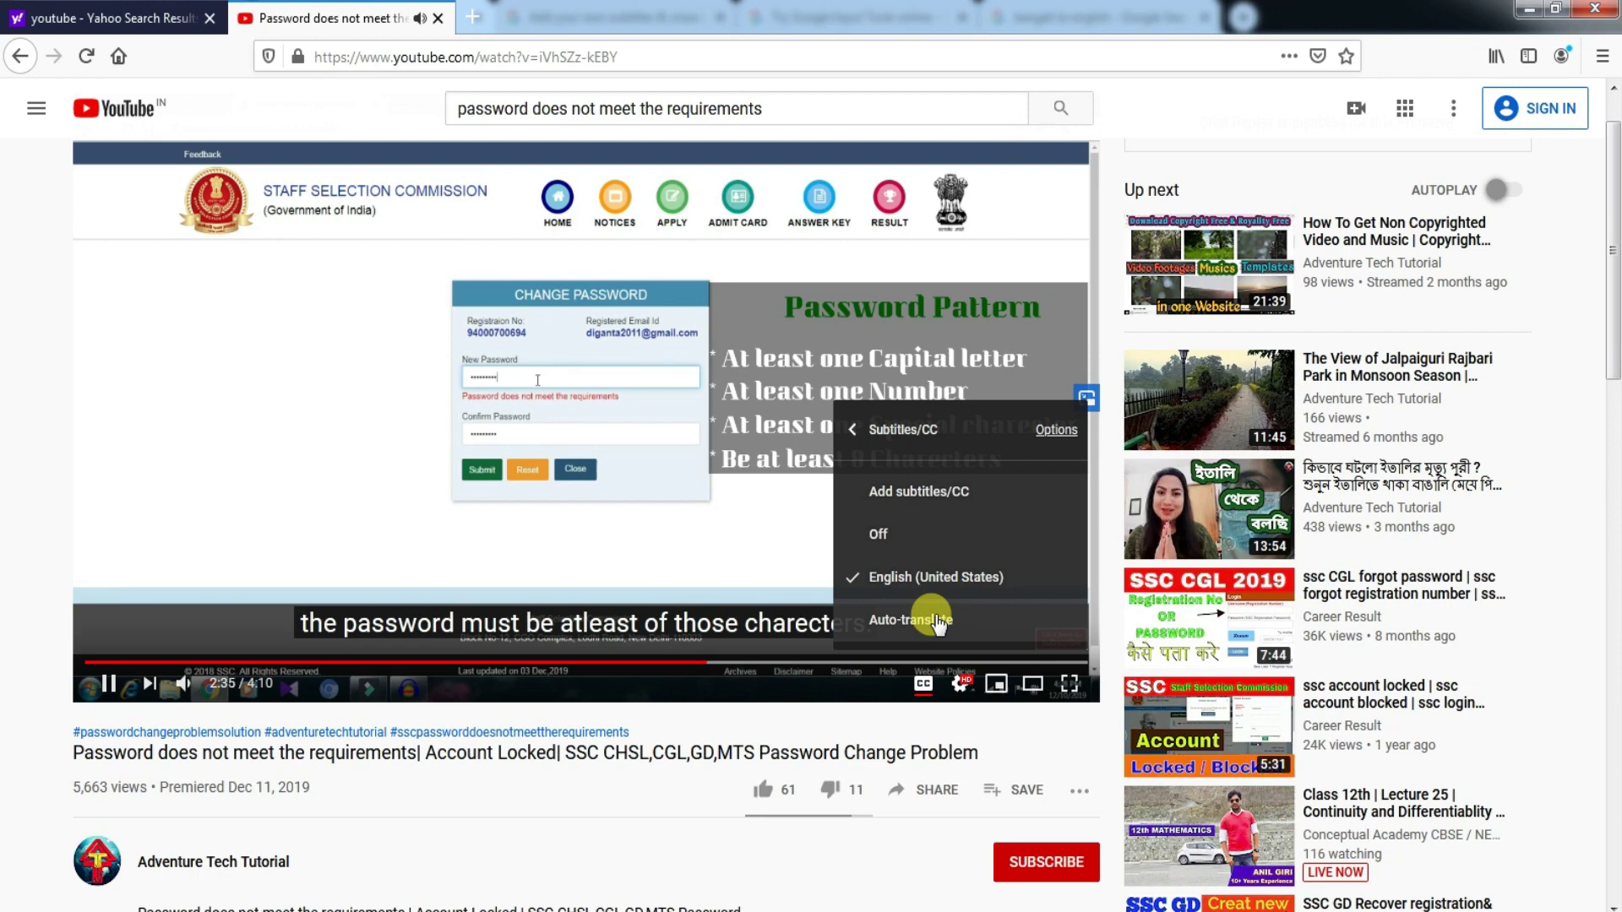
left_click(938, 623)
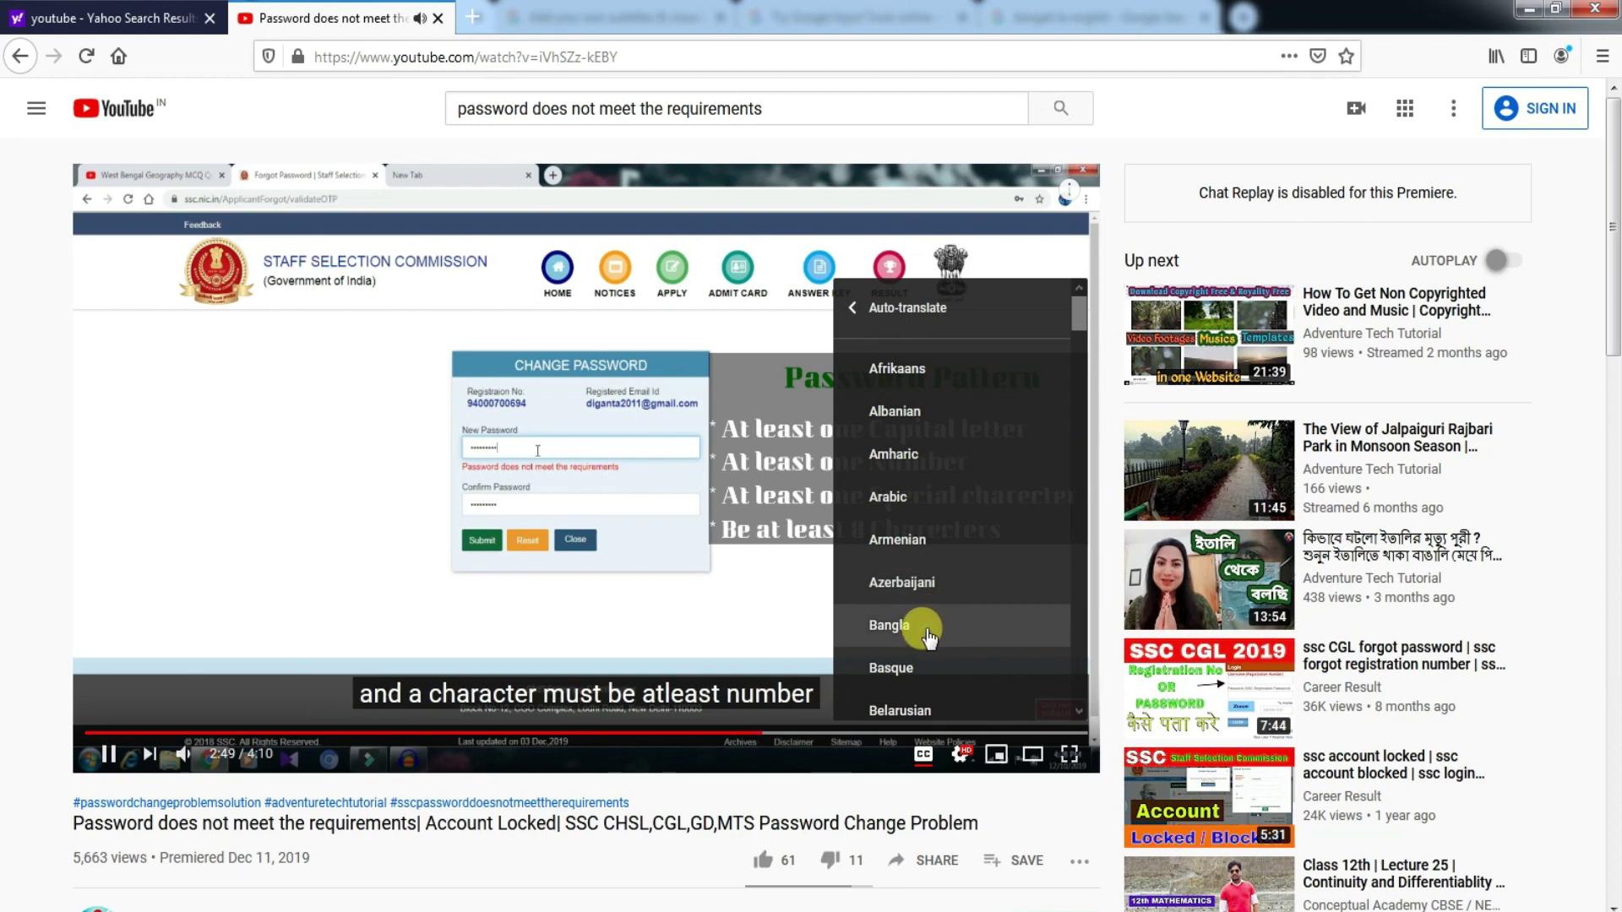
- Choose Bangla as the auto-translate language and watch the translated captions around 3:12
left_click(927, 636)
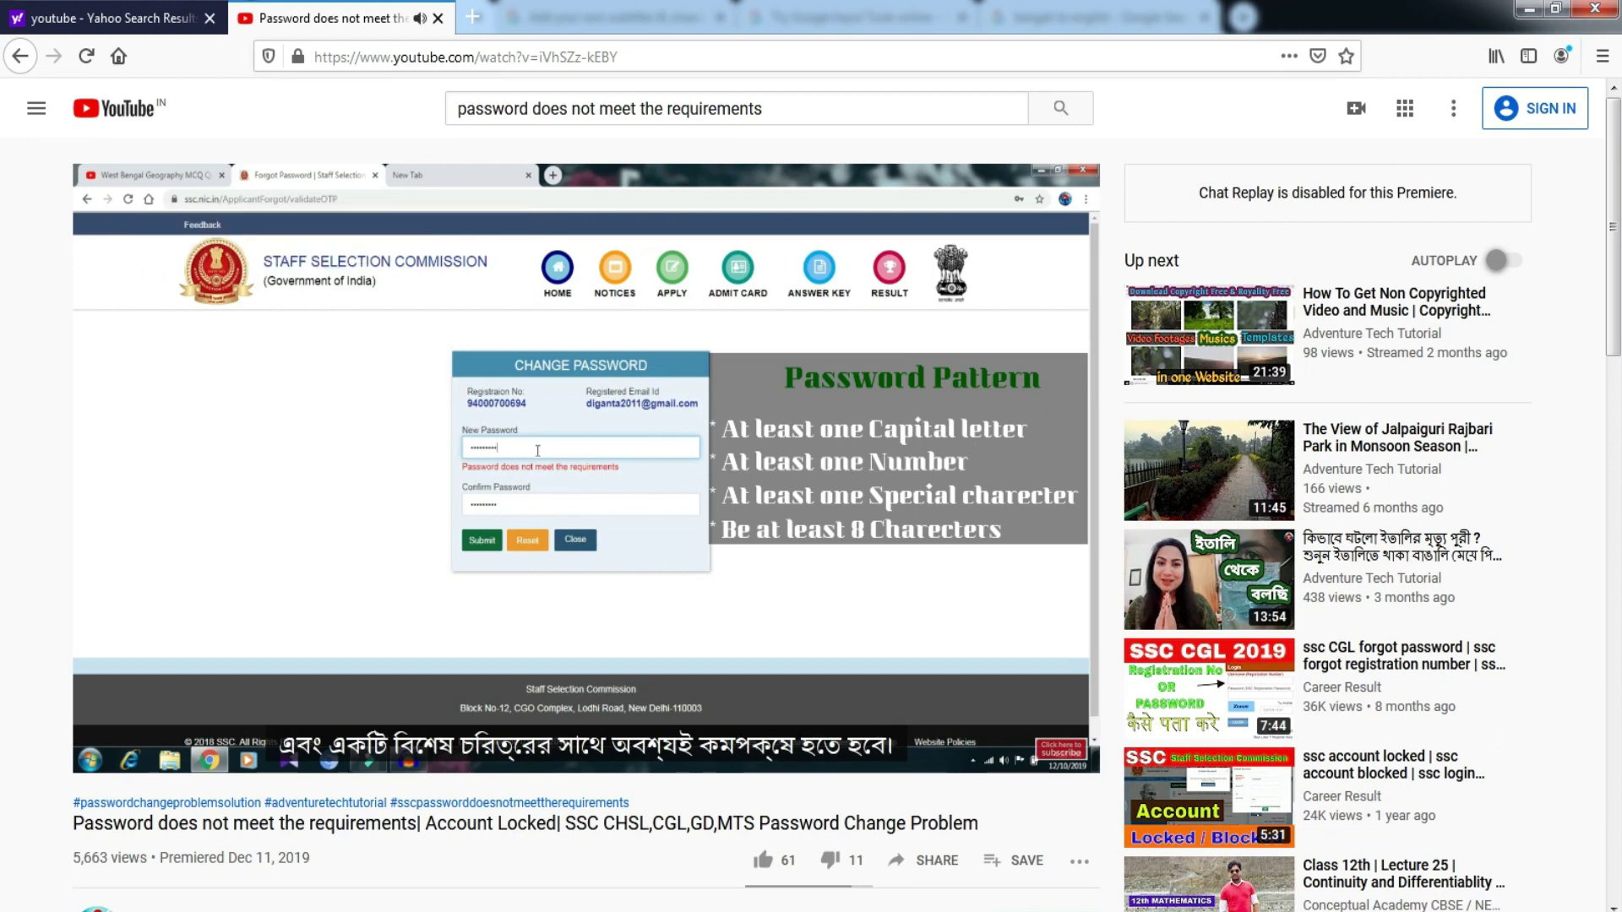
mouse_move(648, 657)
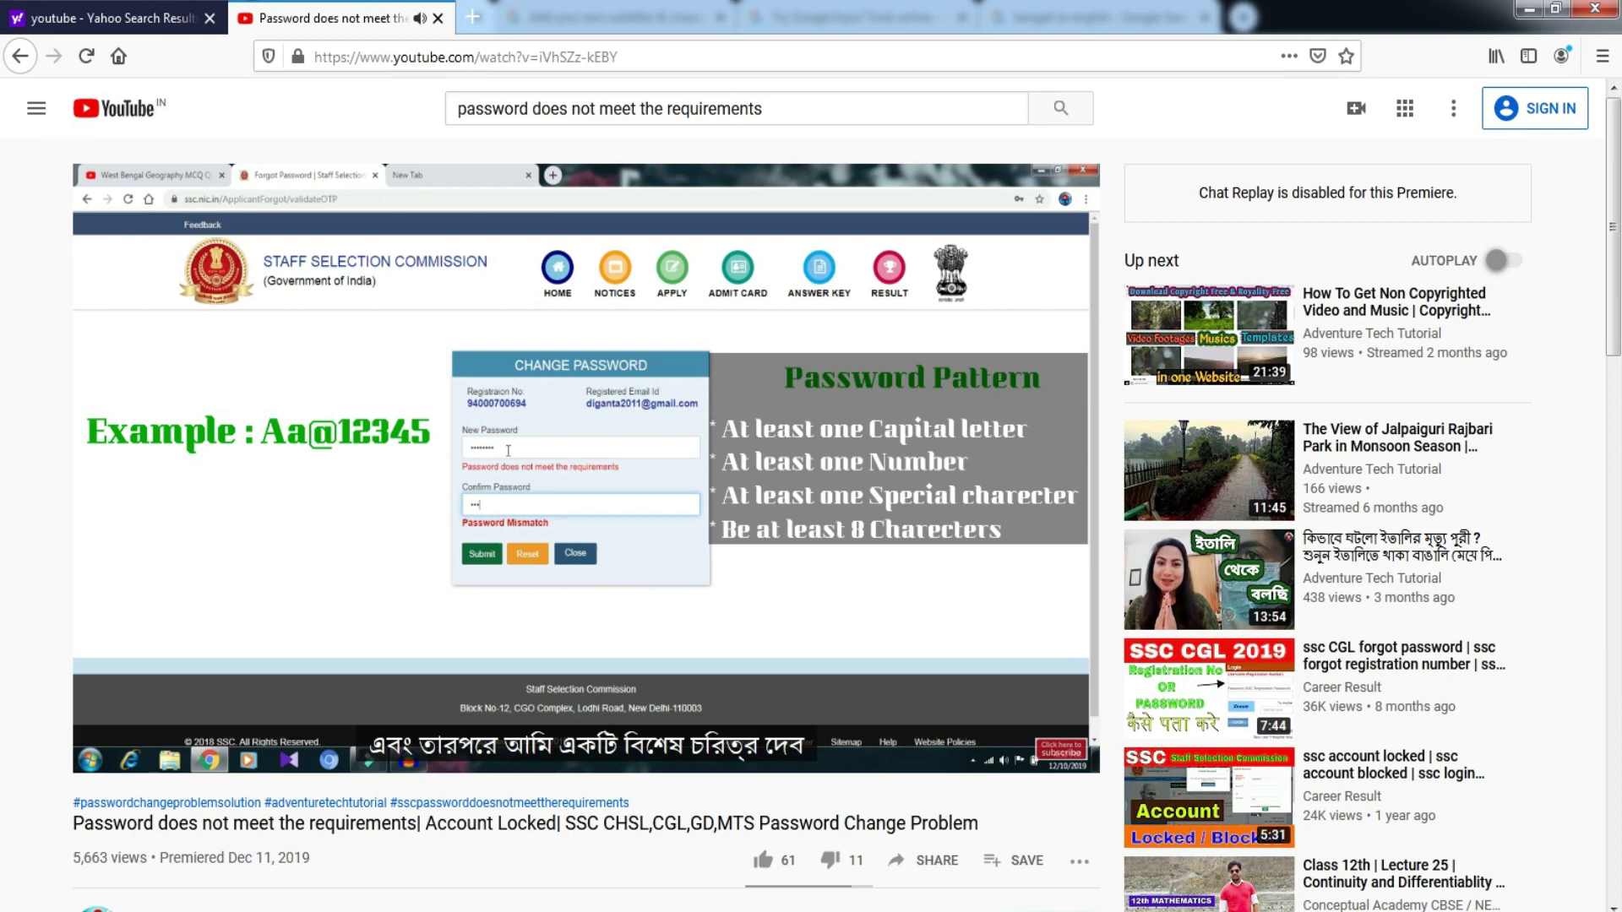
mouse_move(551, 753)
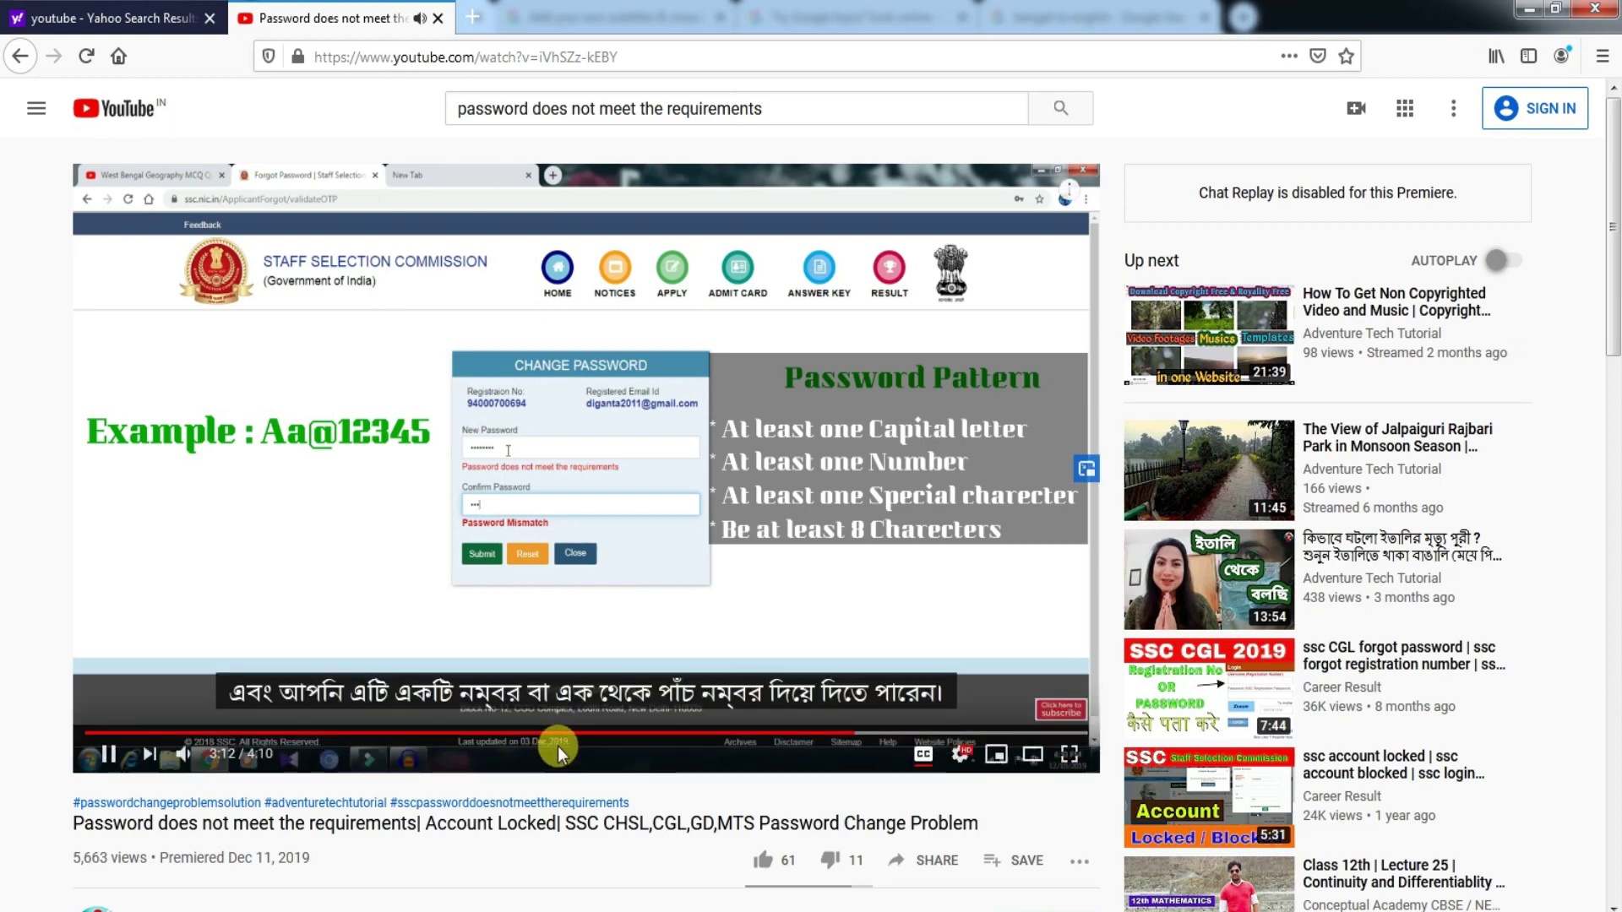
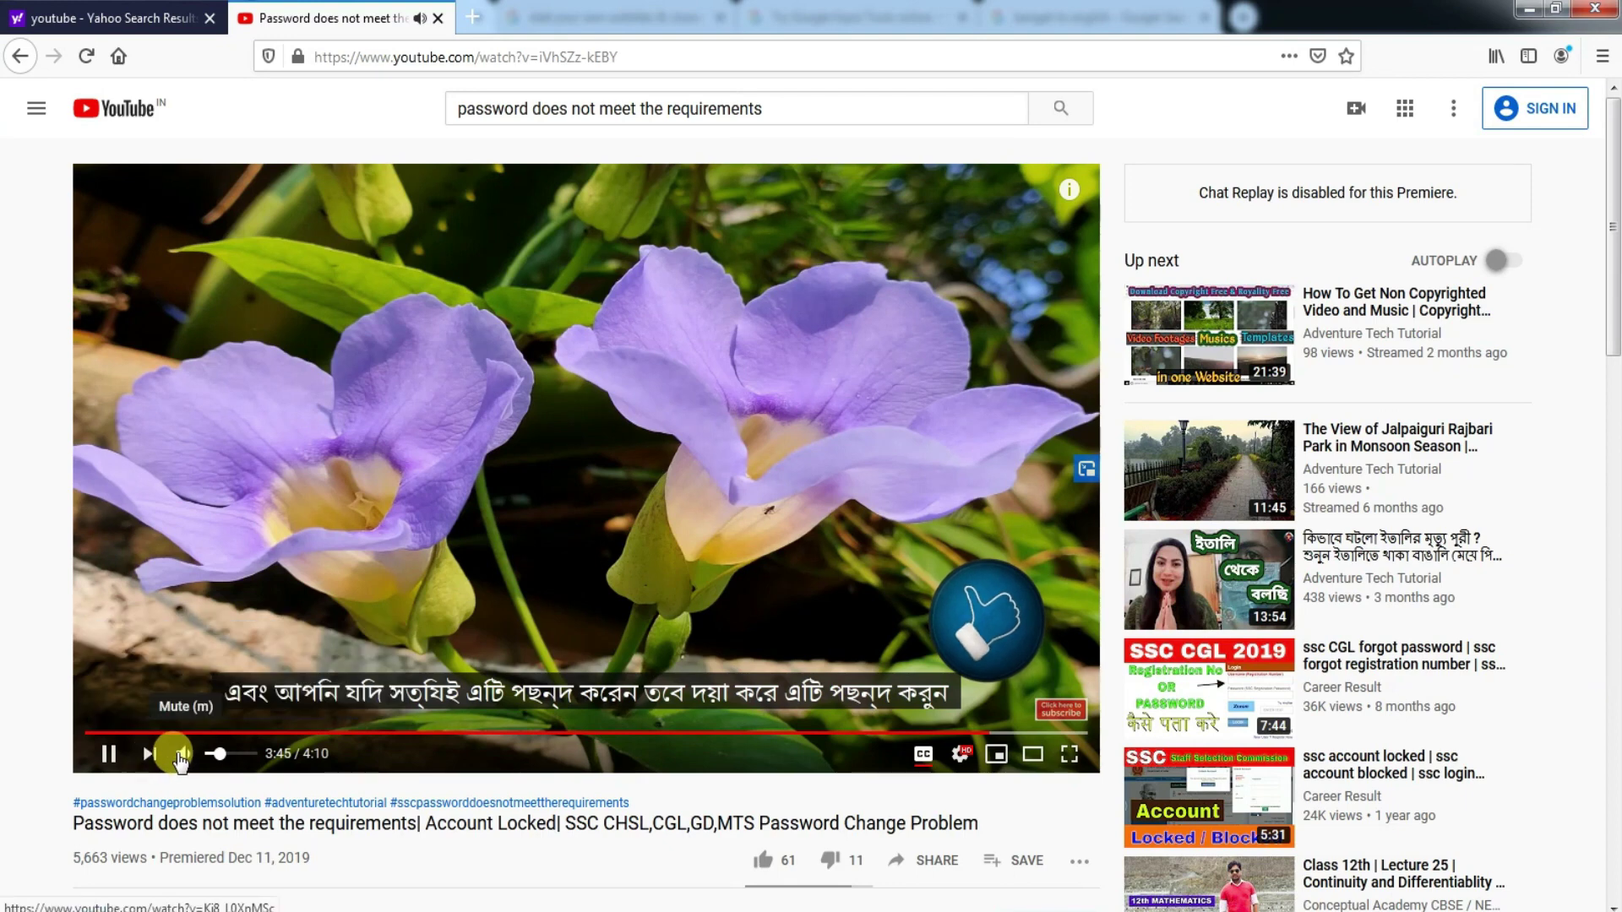
- Pause the Bangla-subtitled video and switch to the YouTube Studio subtitles window
left_click(116, 760)
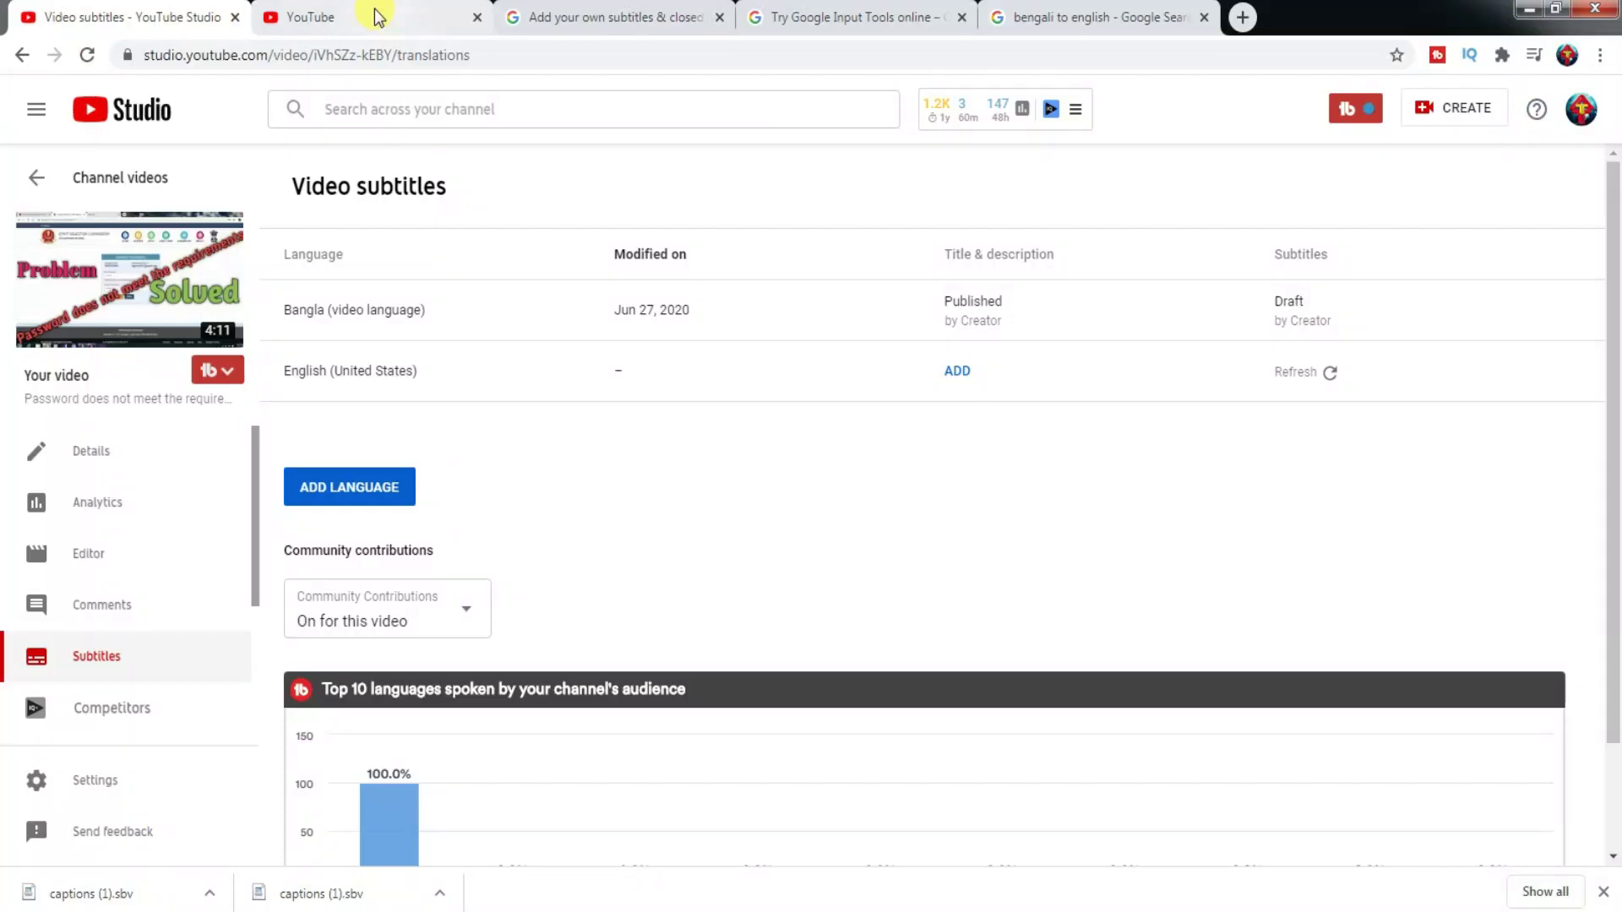
left_click(372, 15)
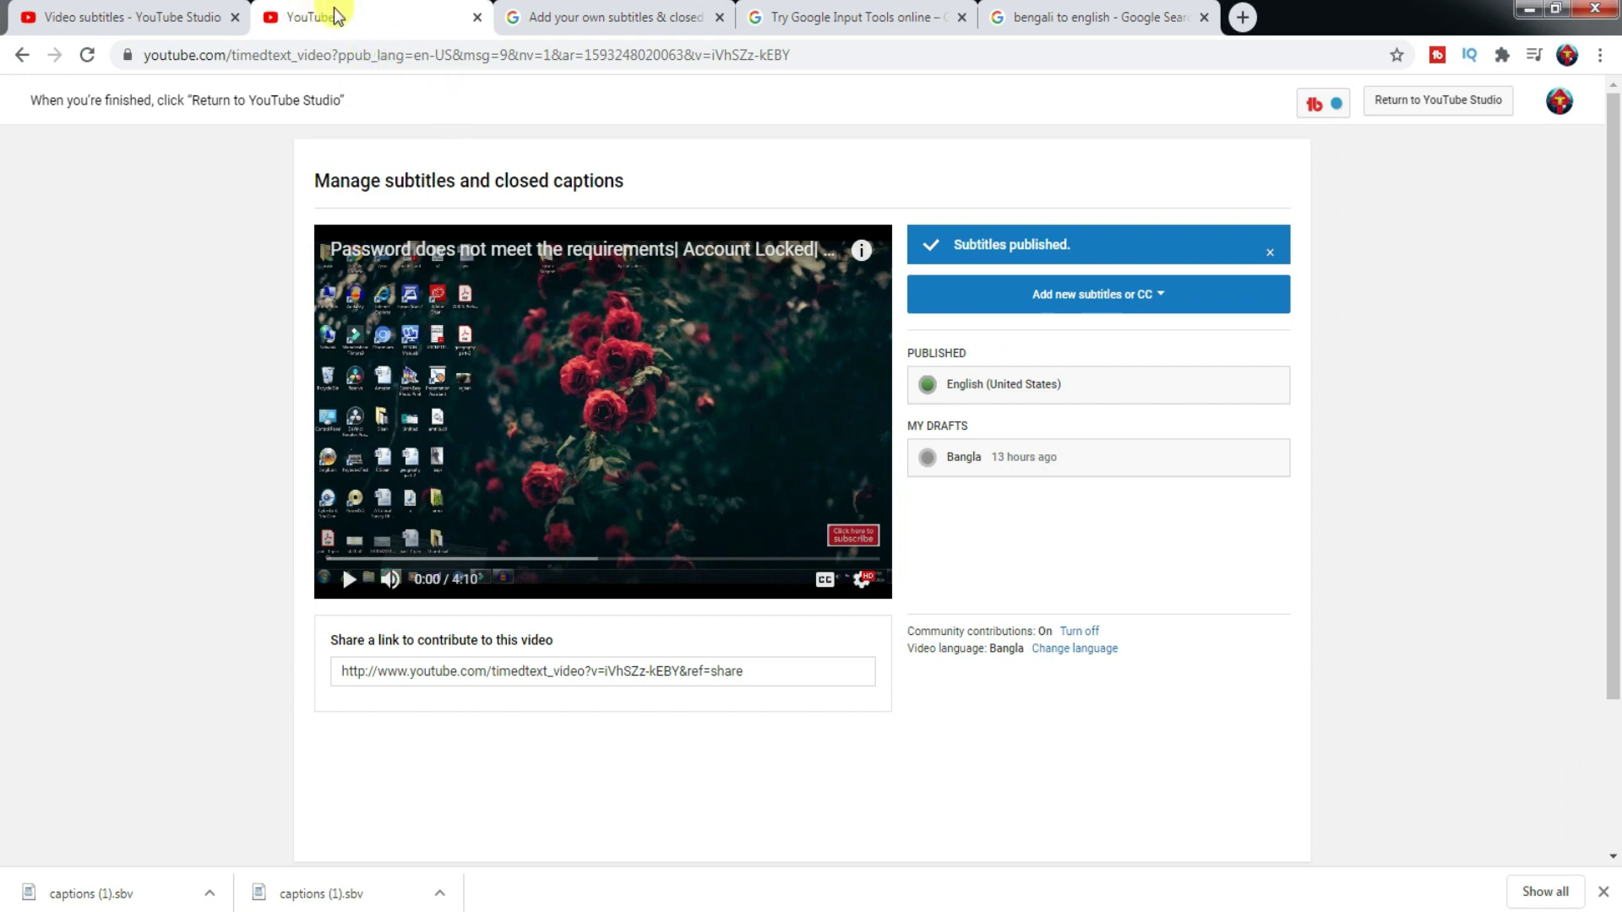
- Return to the Video subtitles tab and open the Bangla row's Draft in the timing editor
left_click(103, 12)
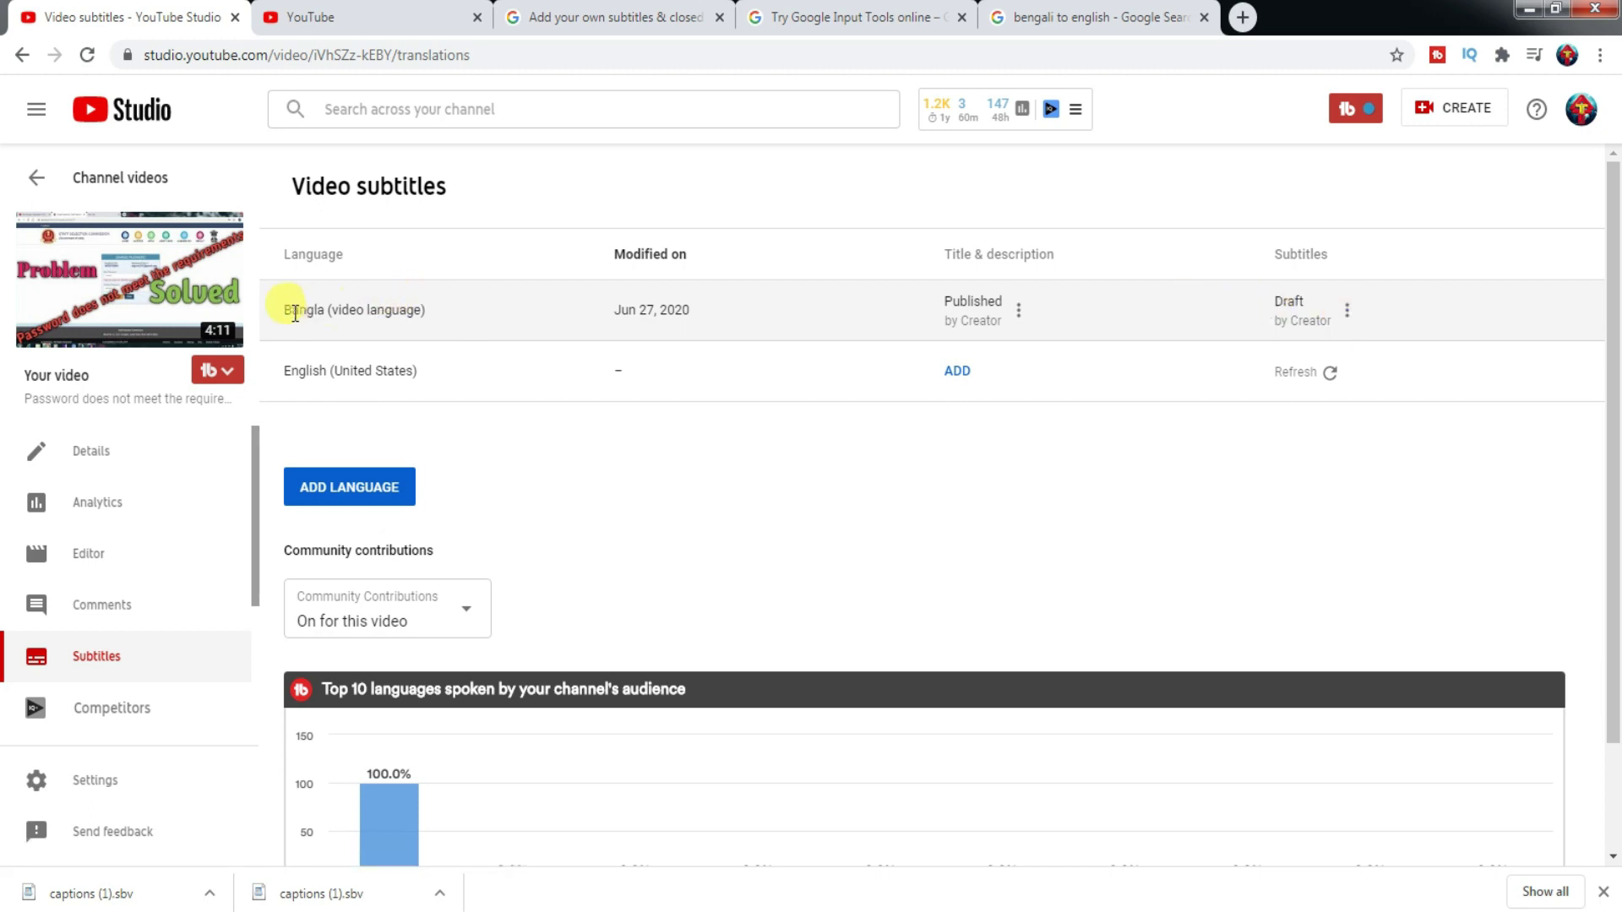
left_click(1296, 316)
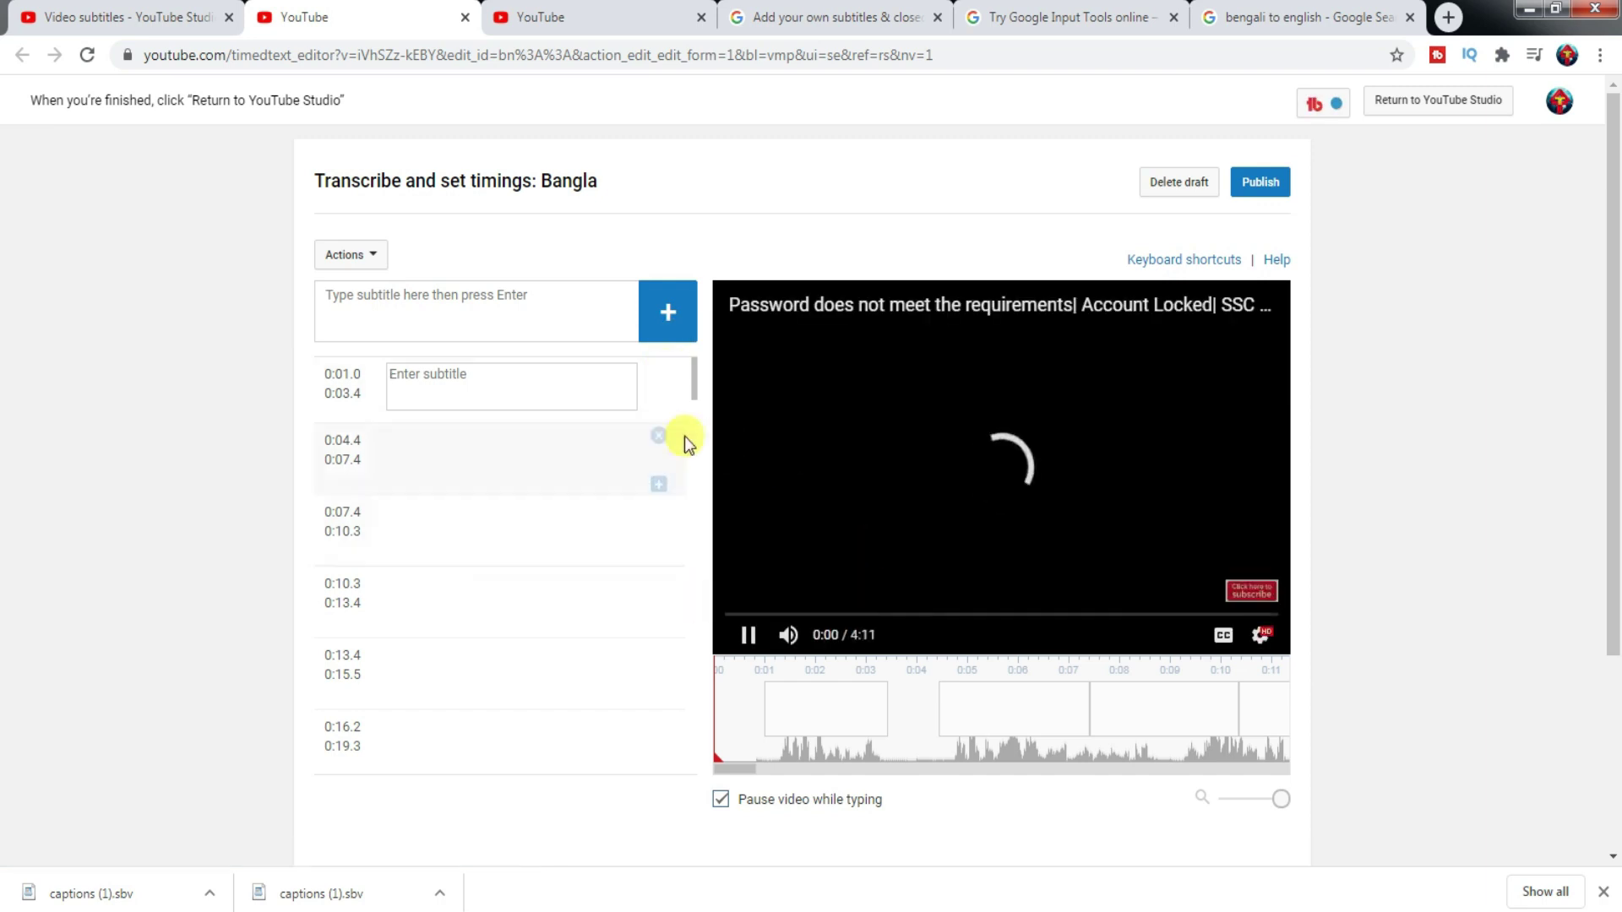
- Pause the Bangla editor's video preview at 0:00
left_click(748, 634)
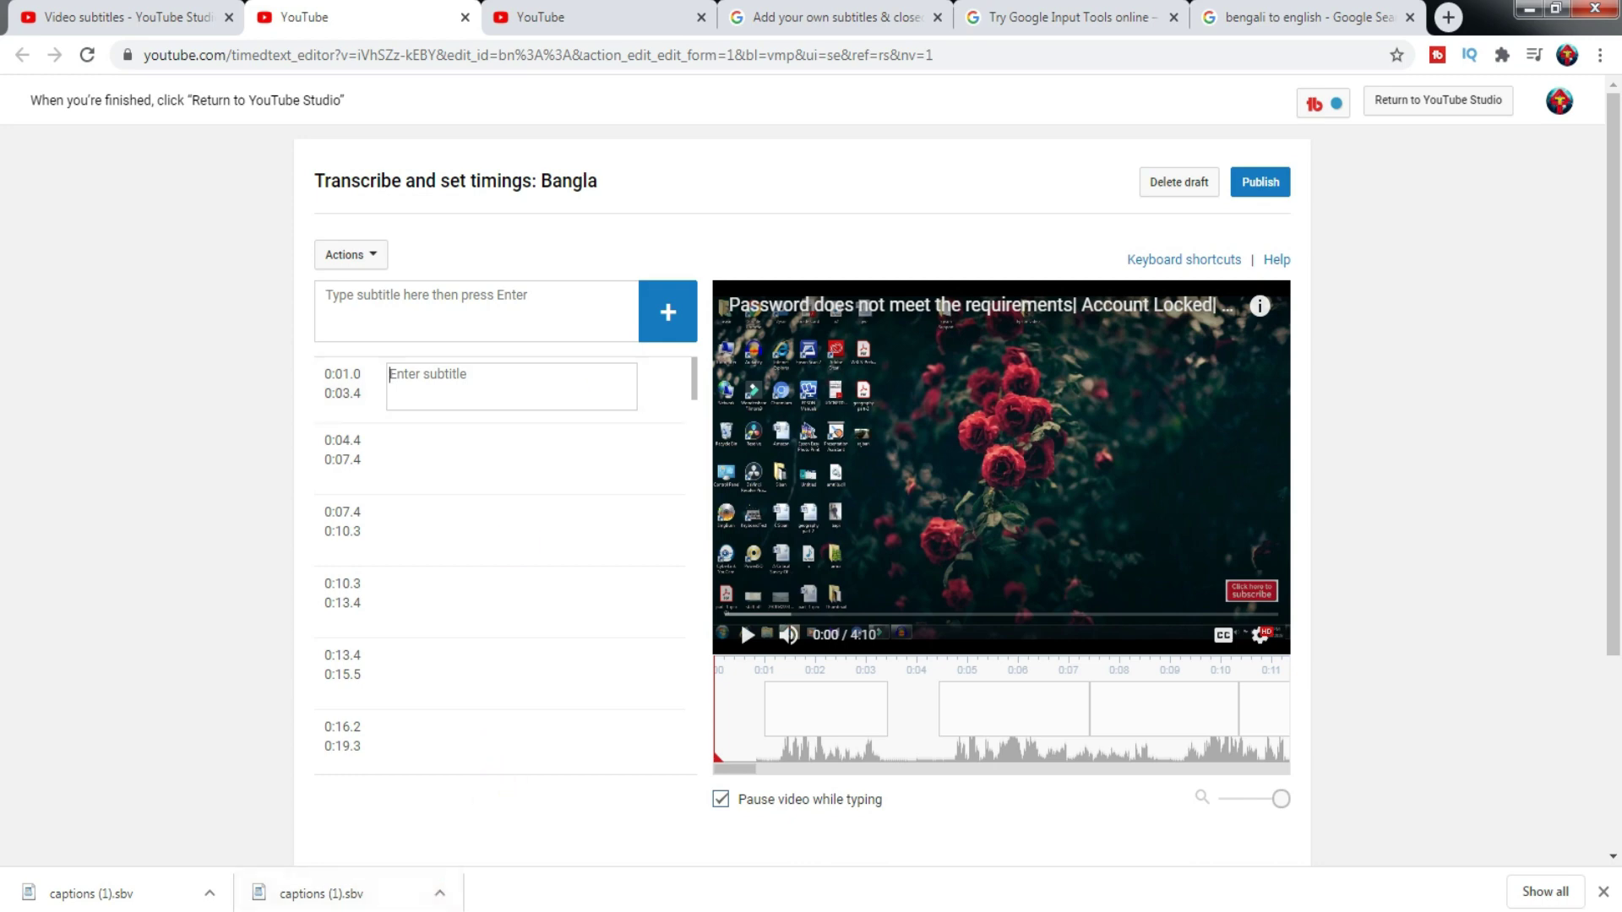
- Review the top of the 'subtitles bangla' Word script, then minimize Word to return to Chrome
mouse_move(439, 897)
left_click(420, 841)
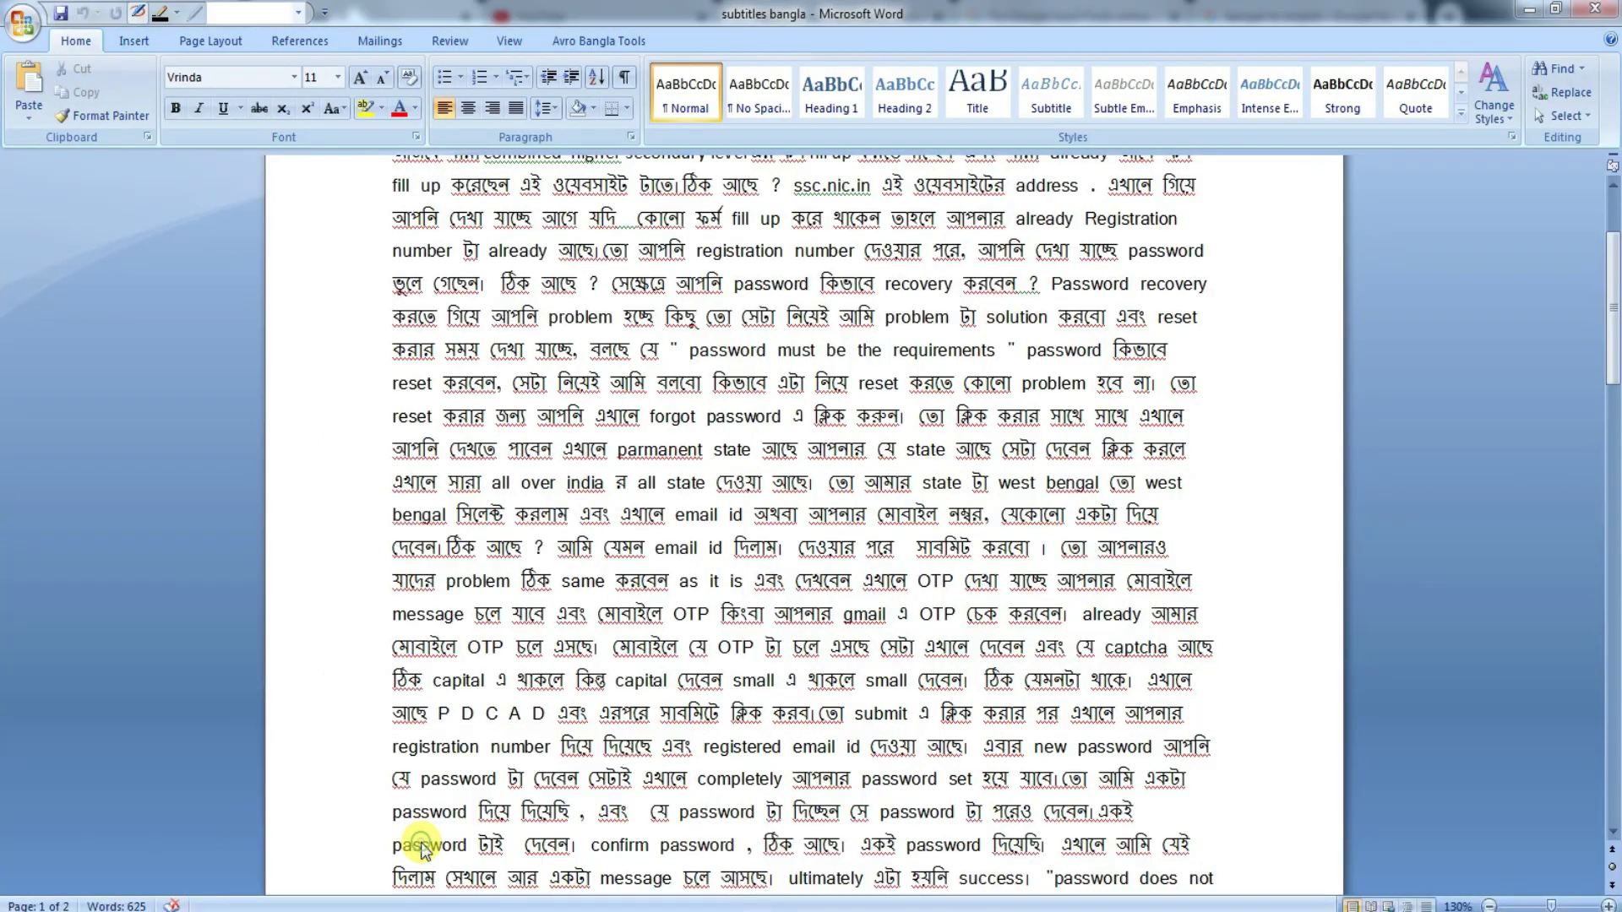
mouse_move(1613, 346)
left_mouse_down()
mouse_move(1614, 241)
mouse_move(1614, 331)
left_mouse_up()
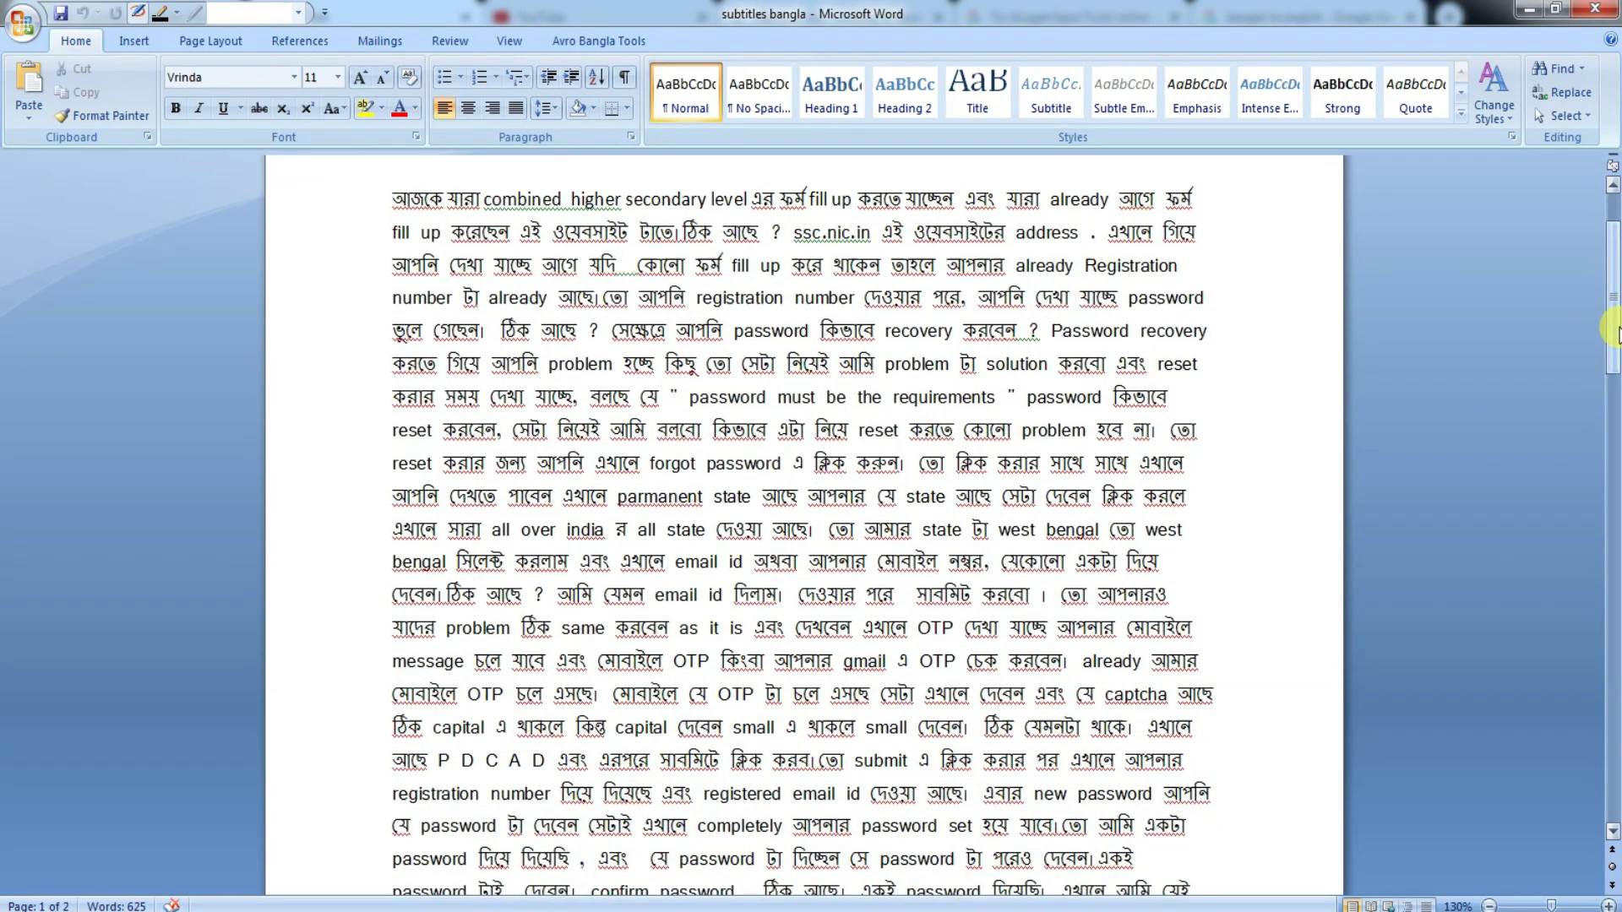
left_click(1526, 8)
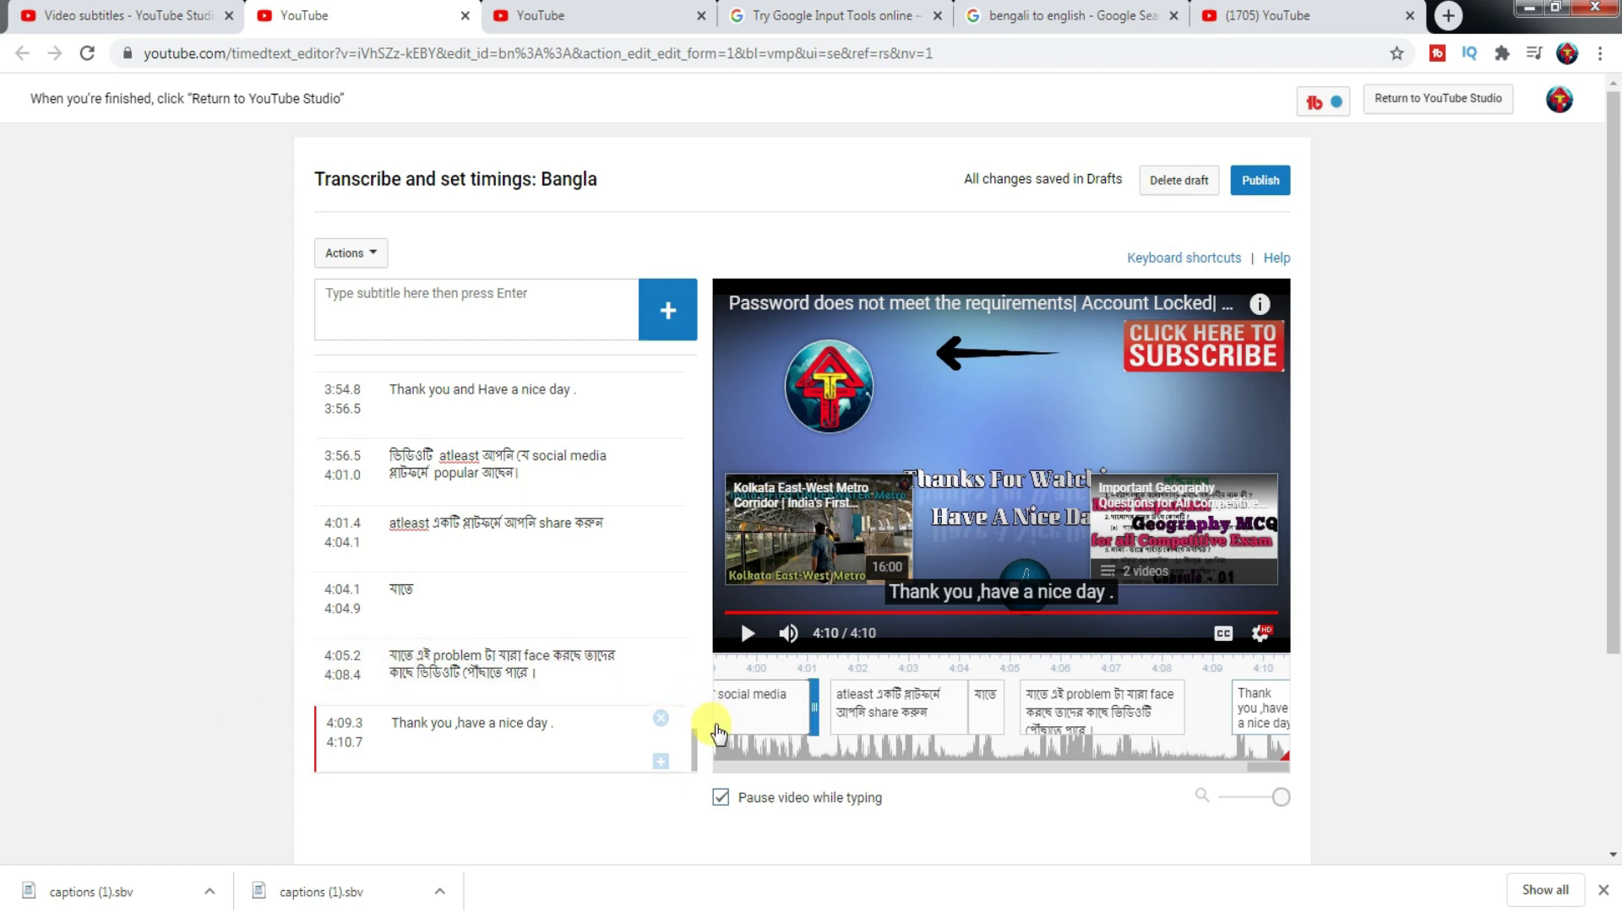
- Scroll back to the top of the Bangla caption list and publish the subtitles
left_click_drag(694, 744, 694, 359)
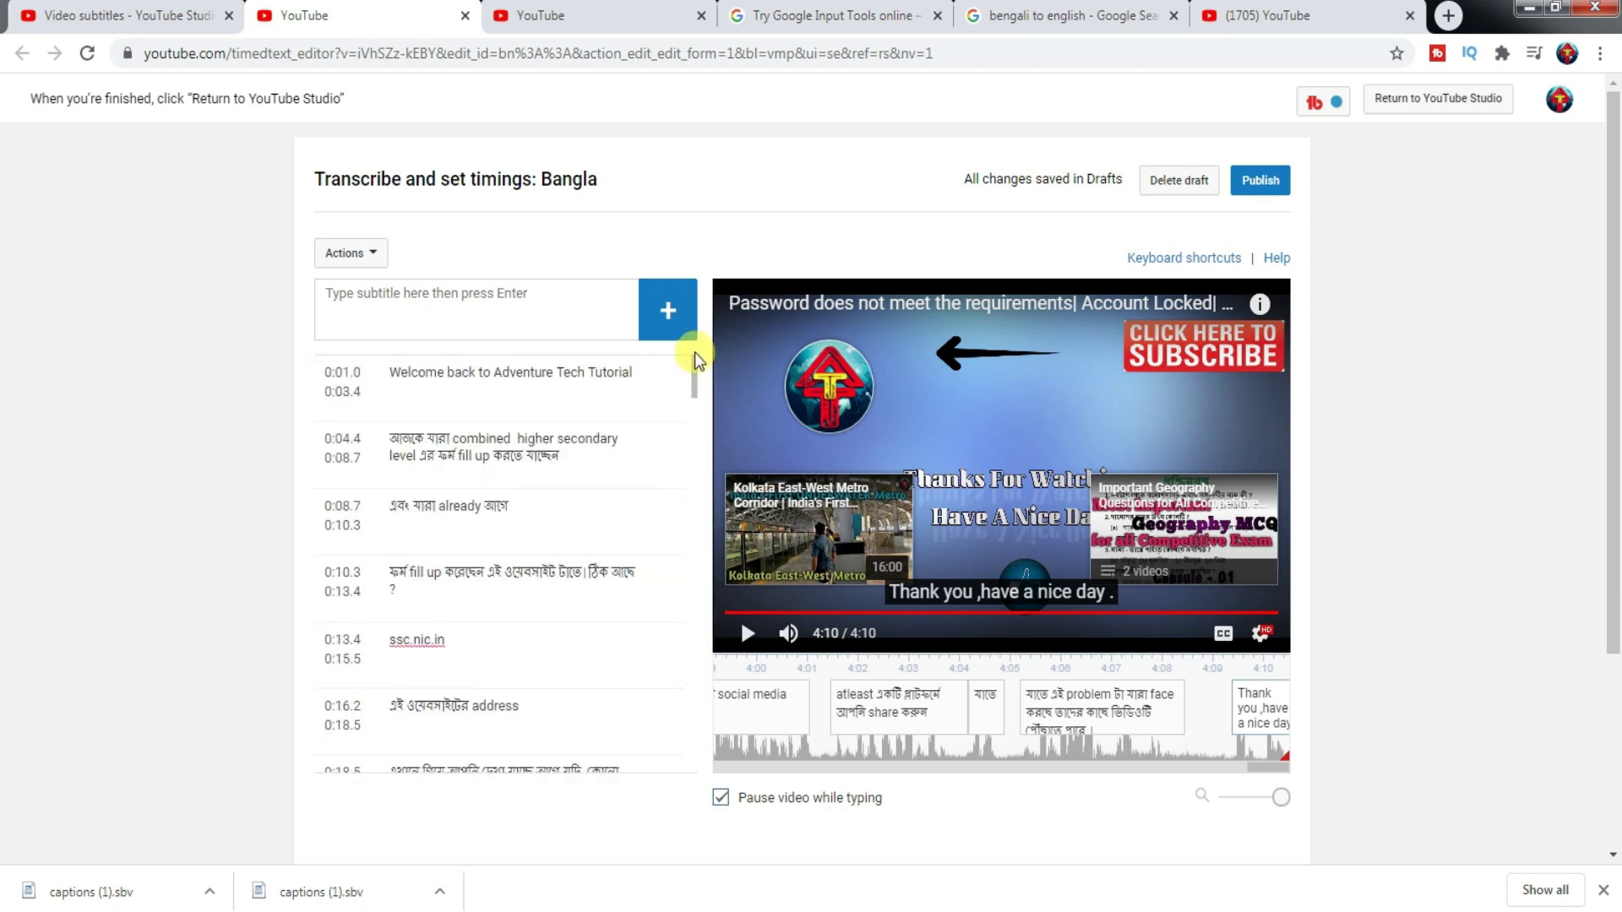
left_click(1261, 184)
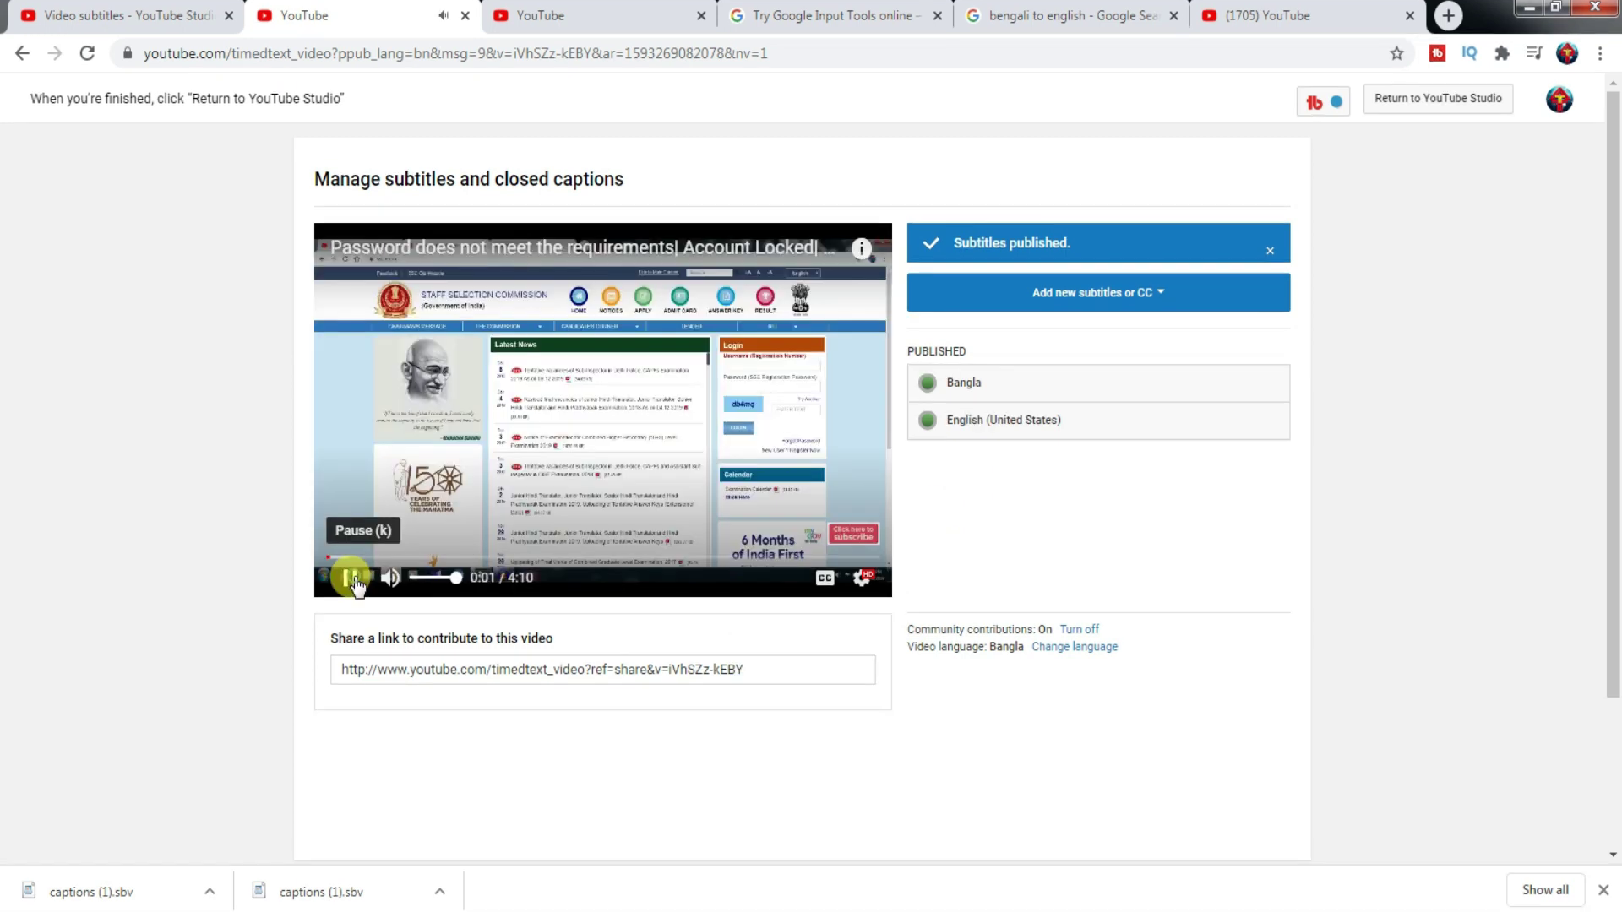
- Search YouTube for 'password does not meet the requirements' and open the Account Locked SSC video
left_click(349, 571)
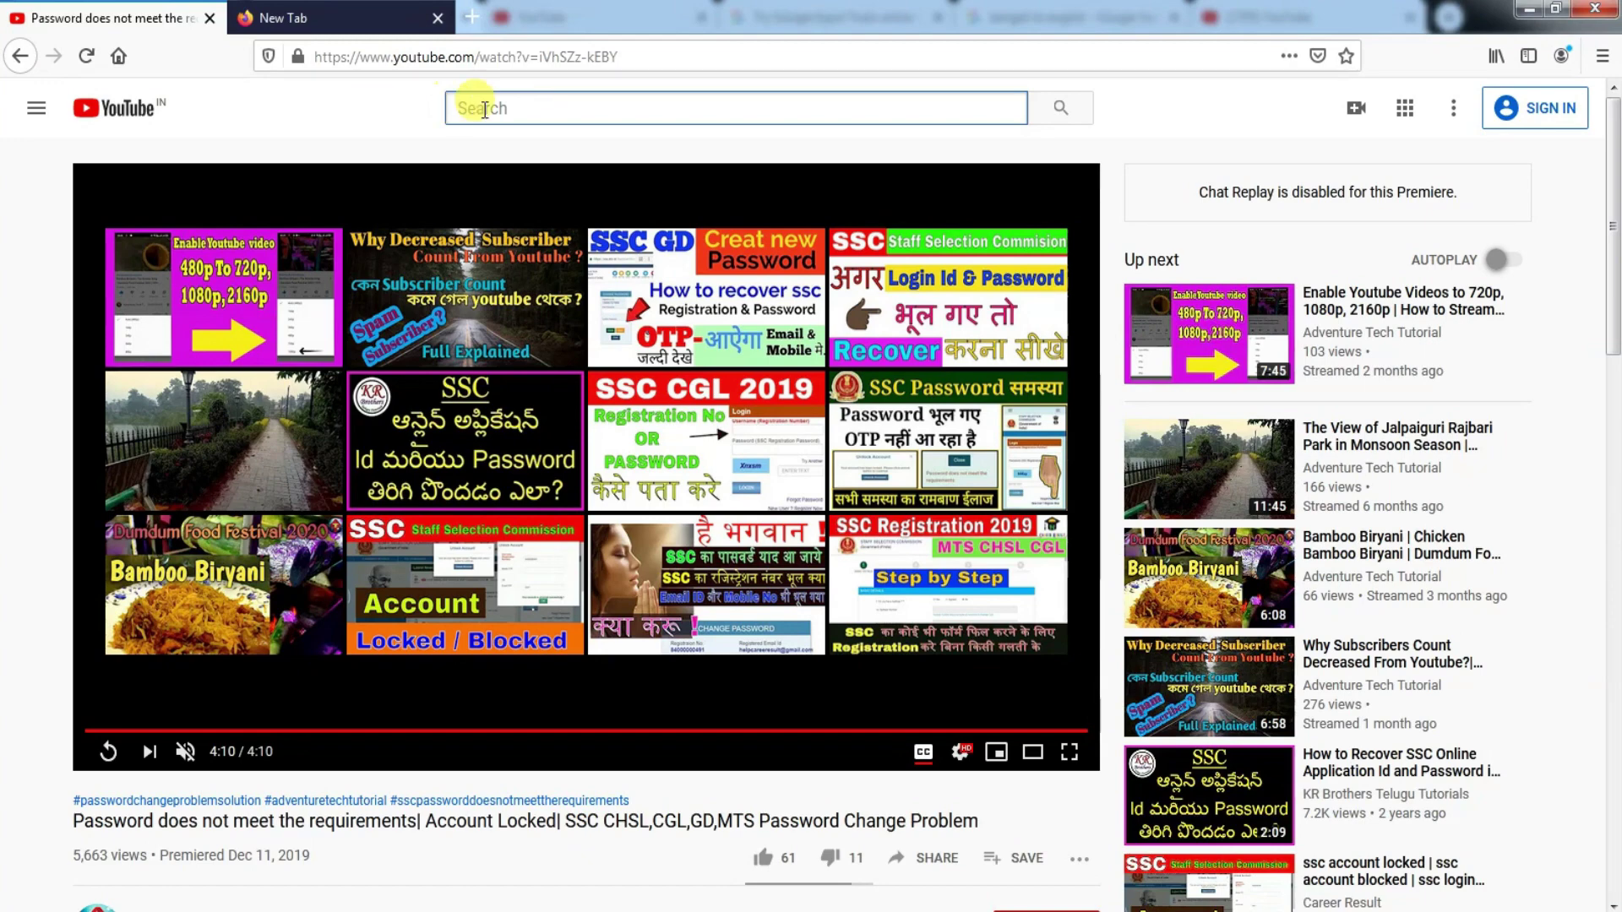
type("pa")
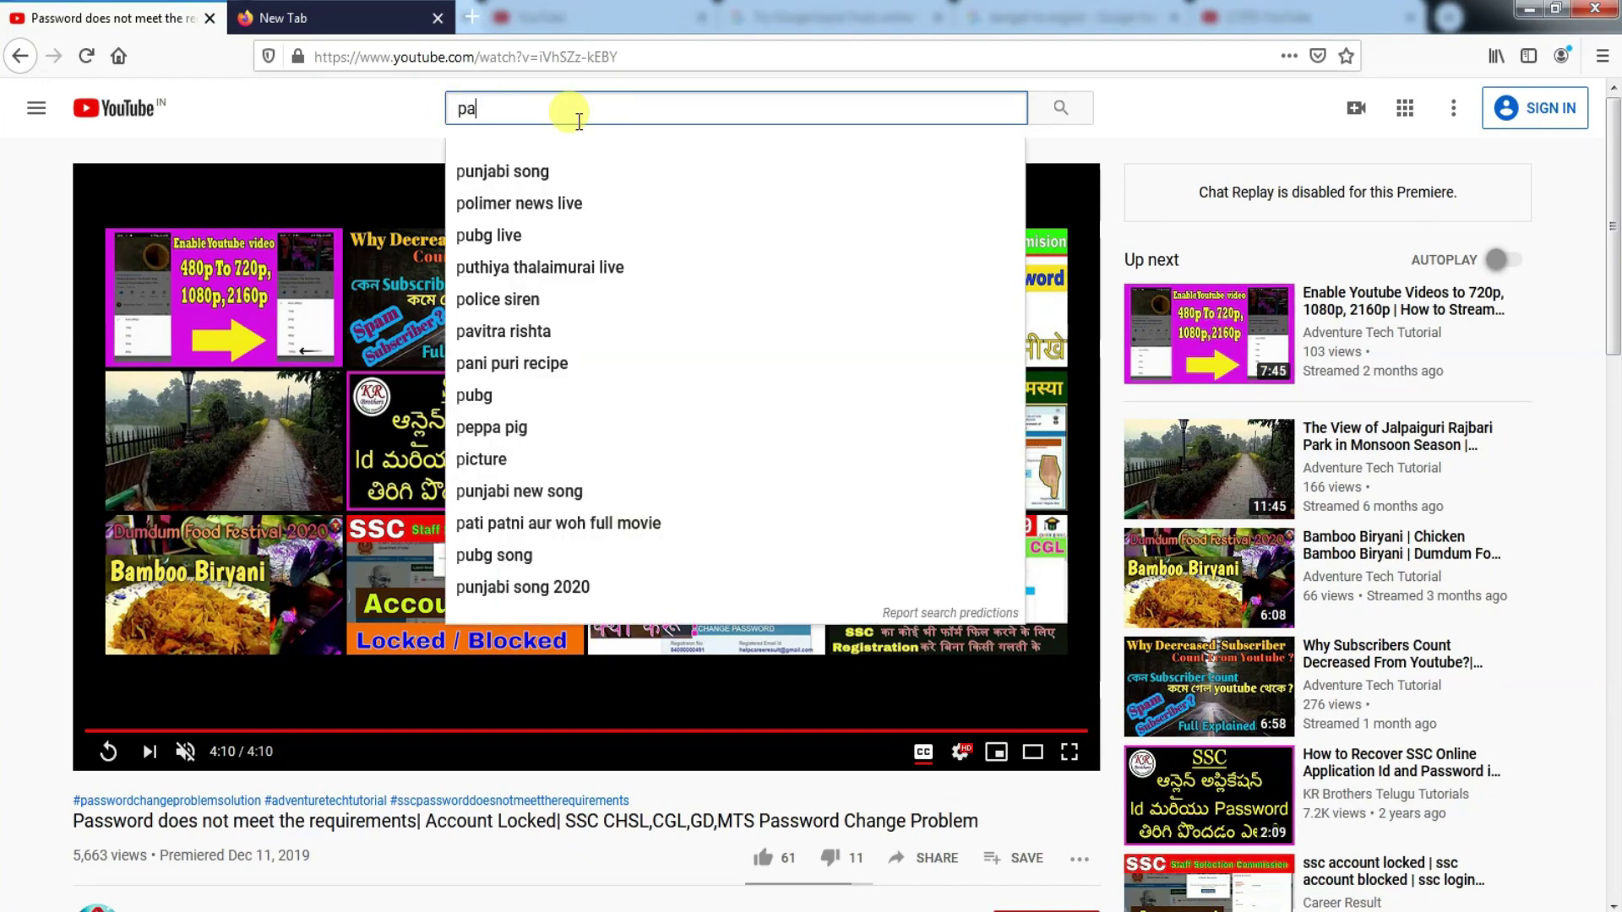
type("ssw")
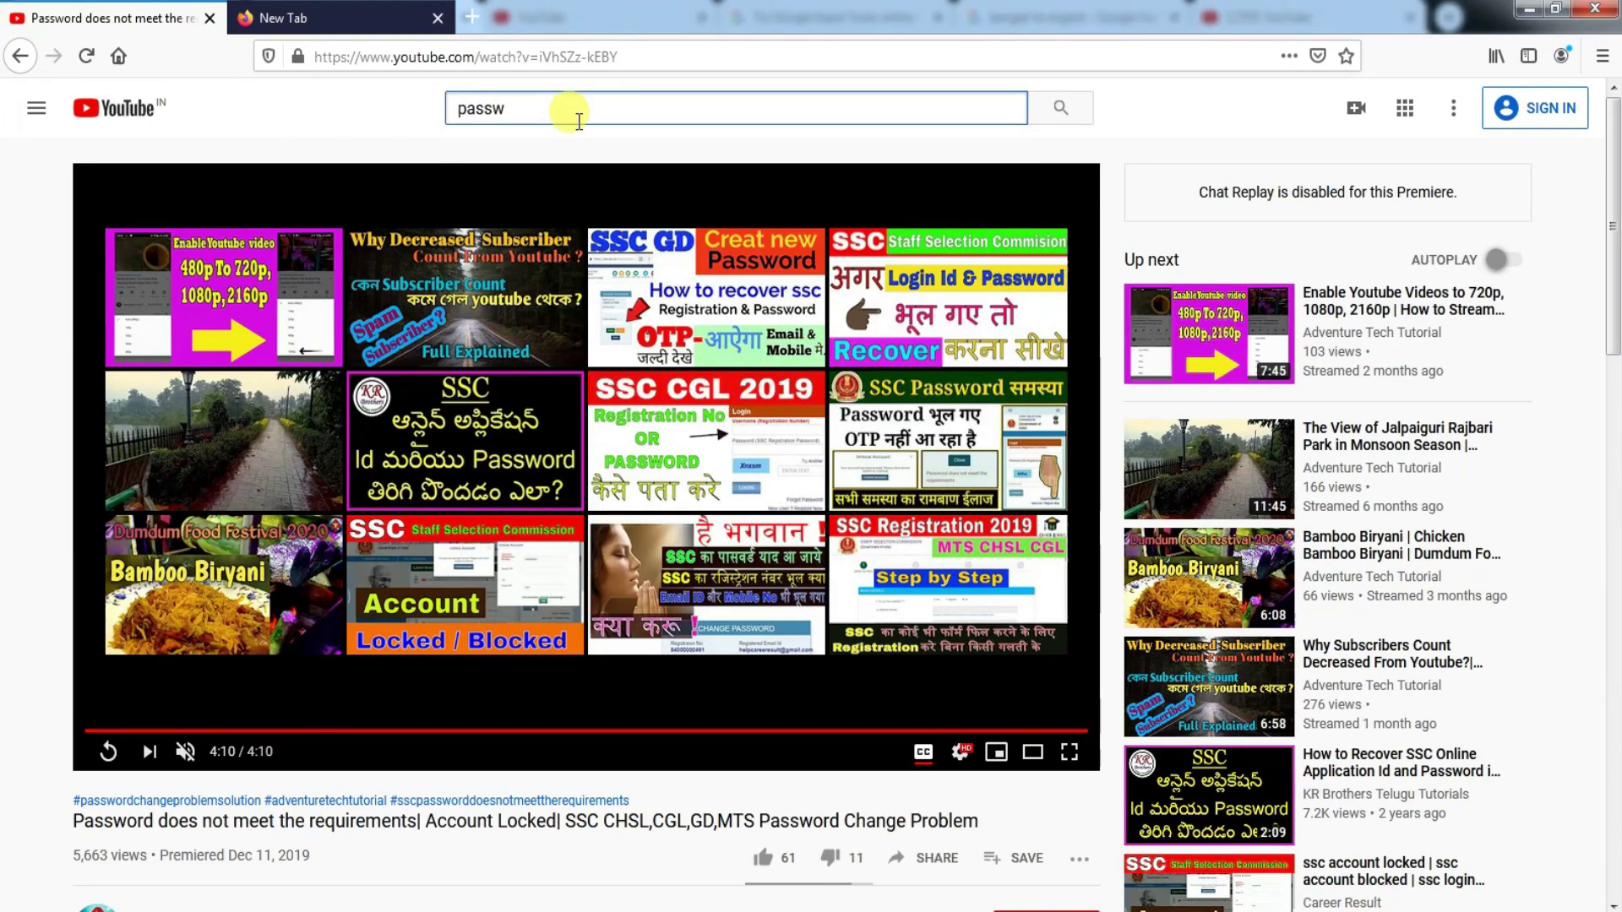
type("ord")
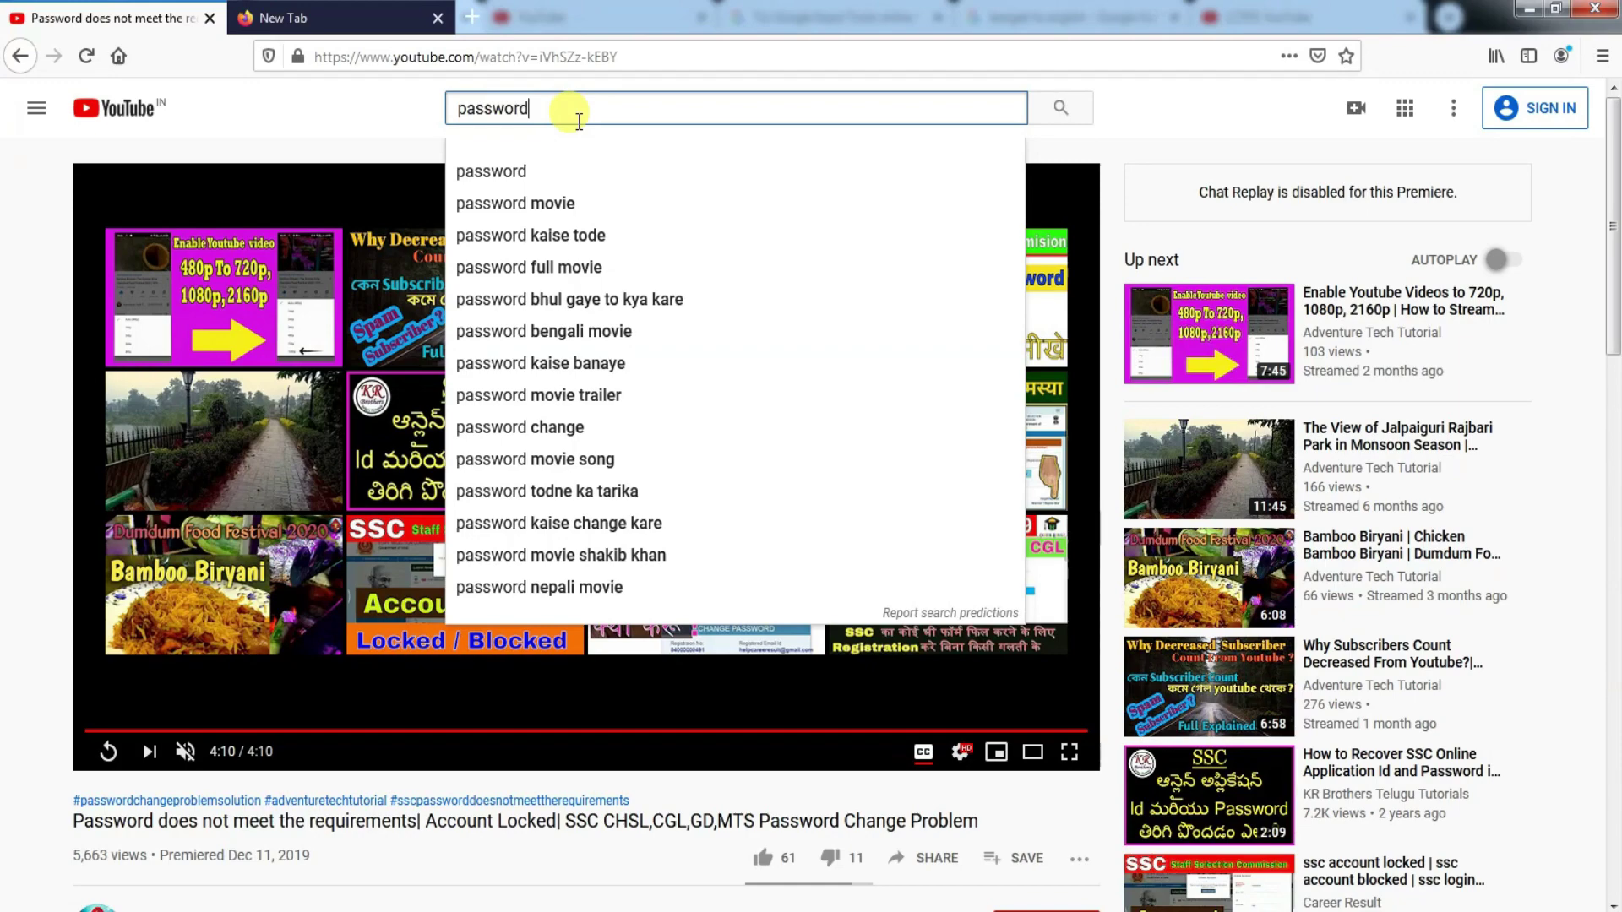
type(" d")
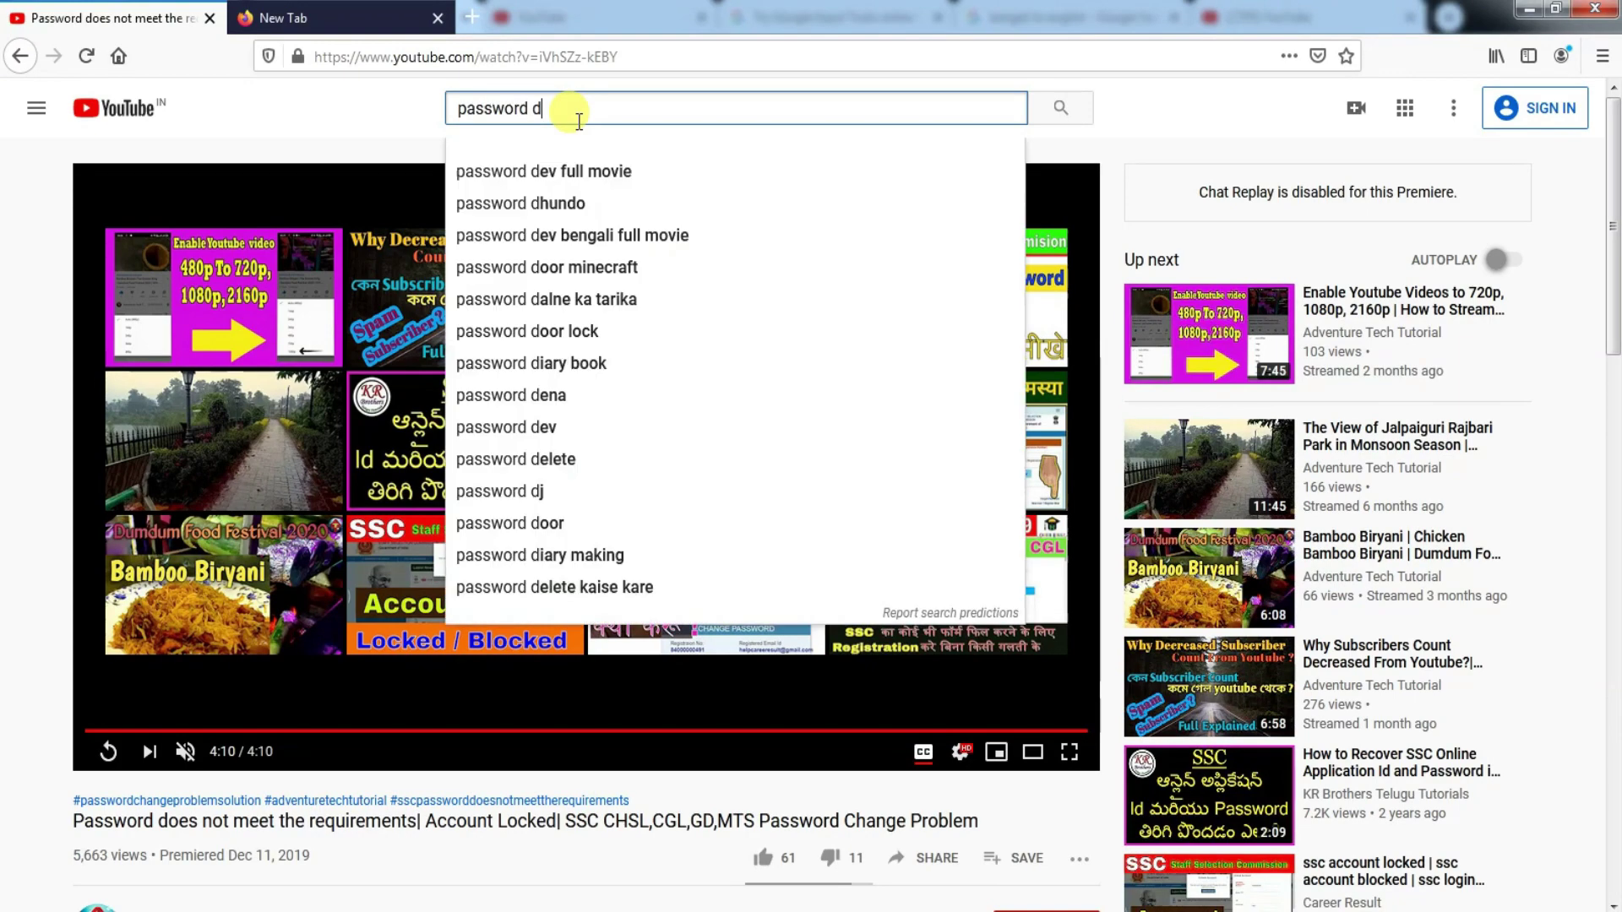
type("oes")
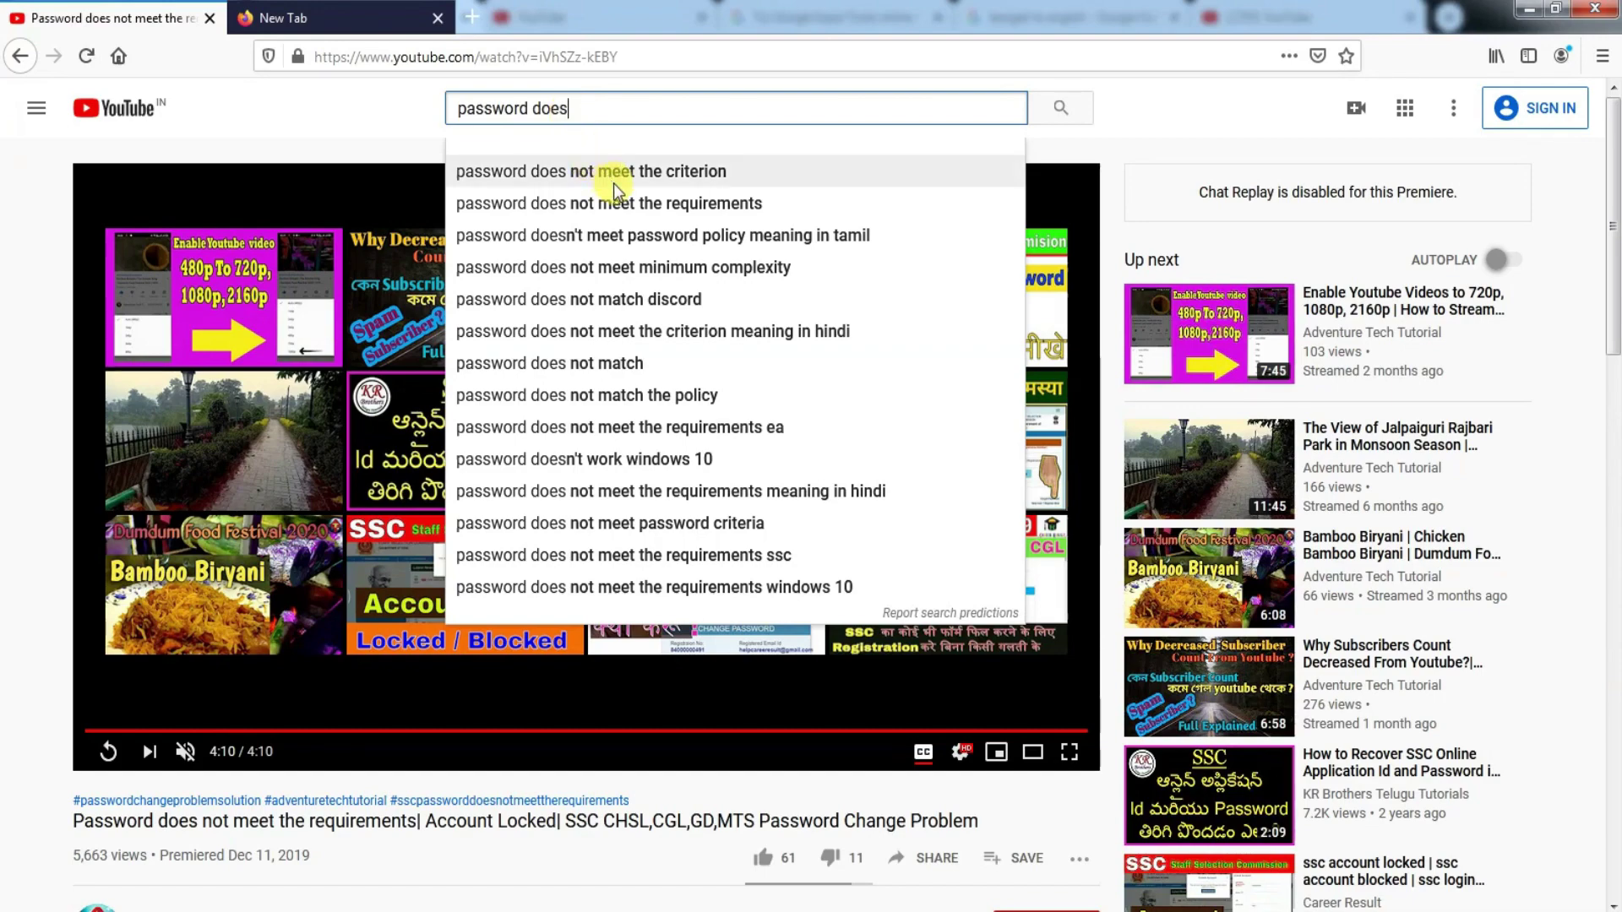
left_click(627, 205)
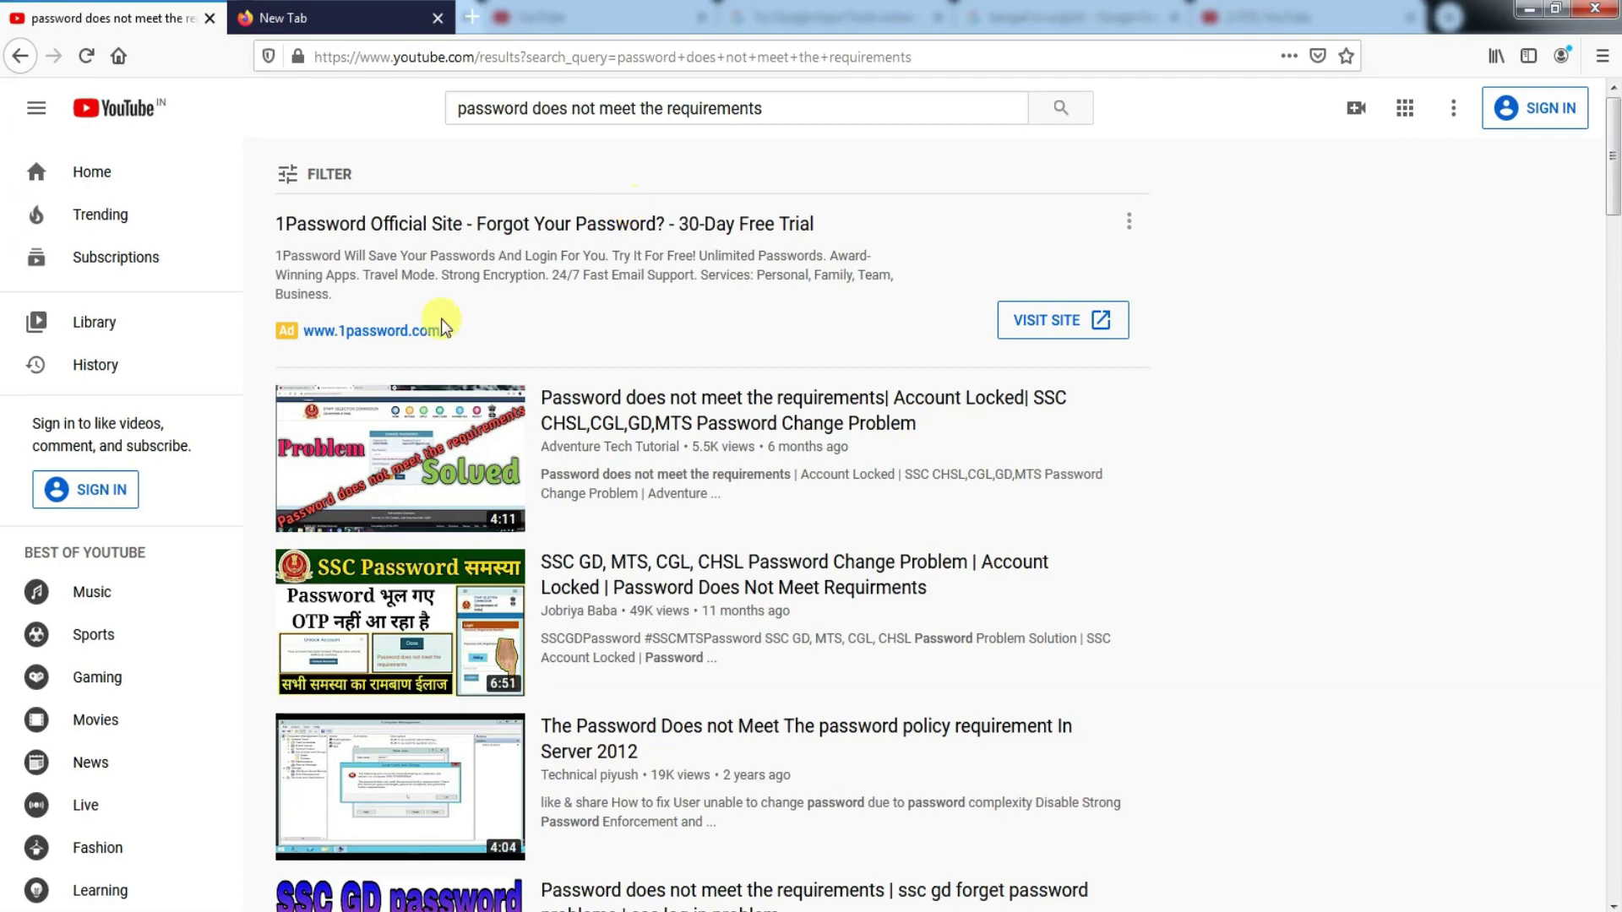
left_click(409, 475)
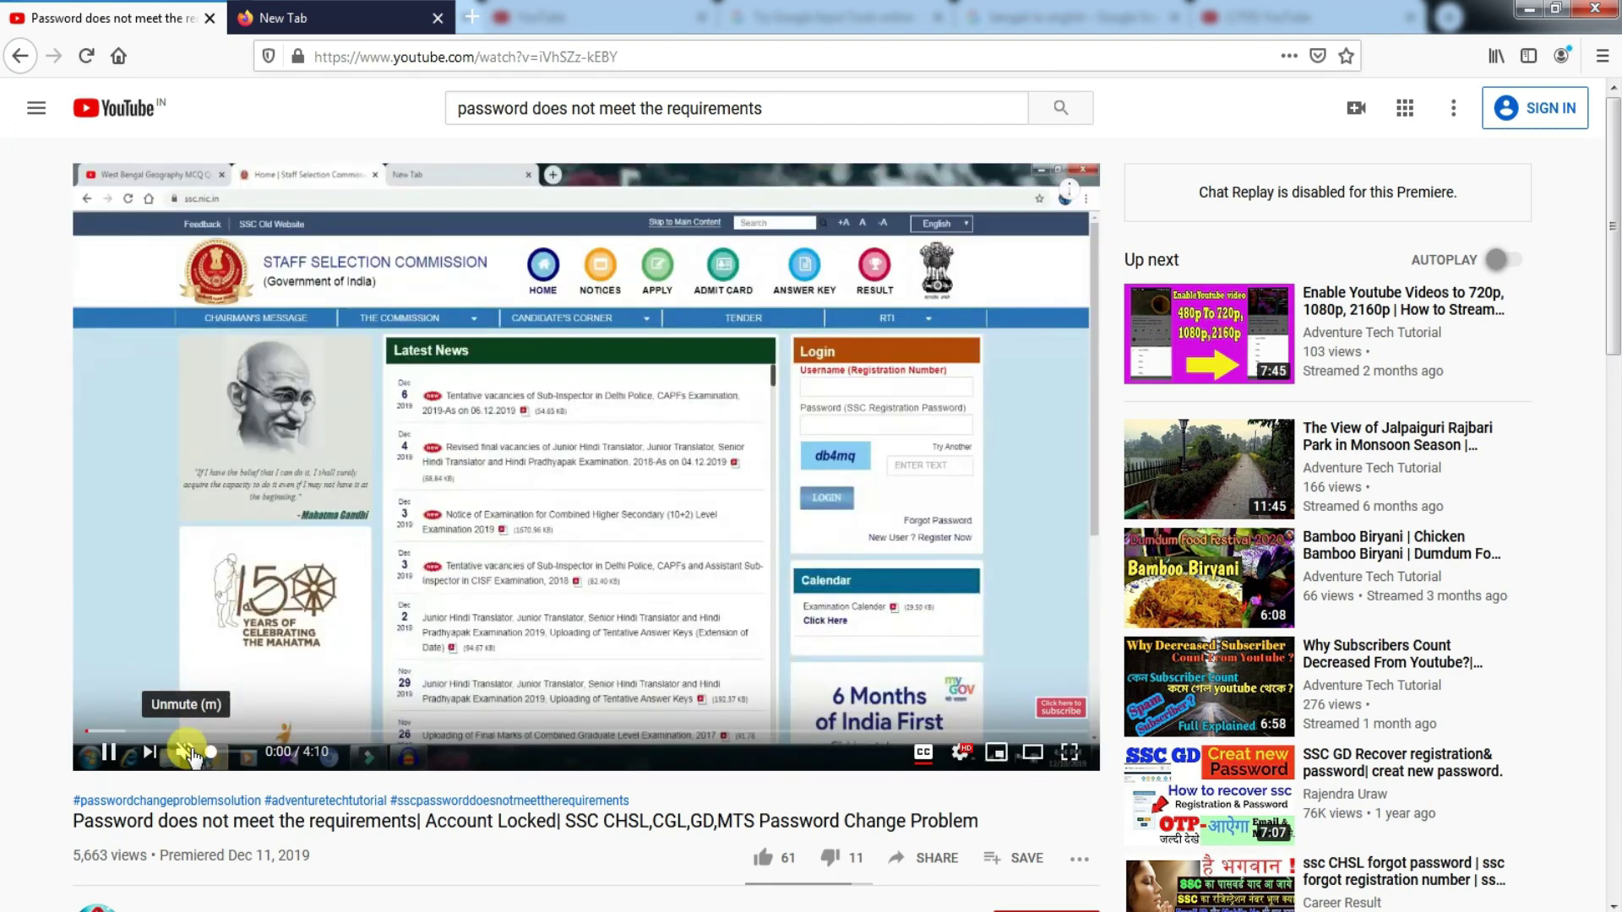
- Unmute the video, set its subtitles to Bangla, and pause playback
left_click(186, 752)
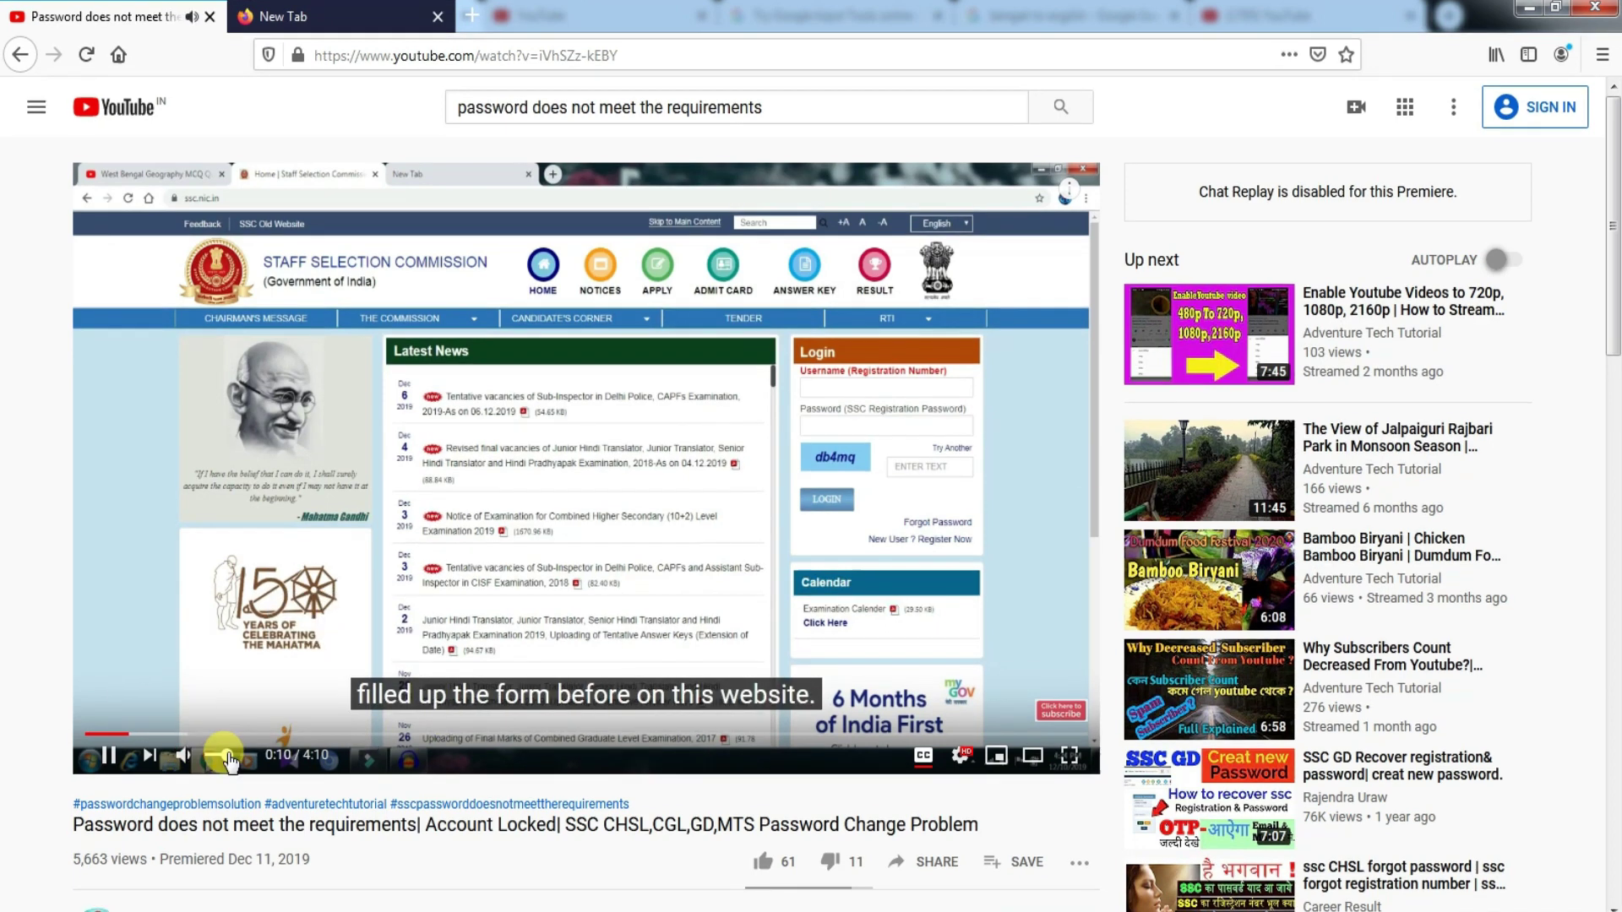
left_click(963, 754)
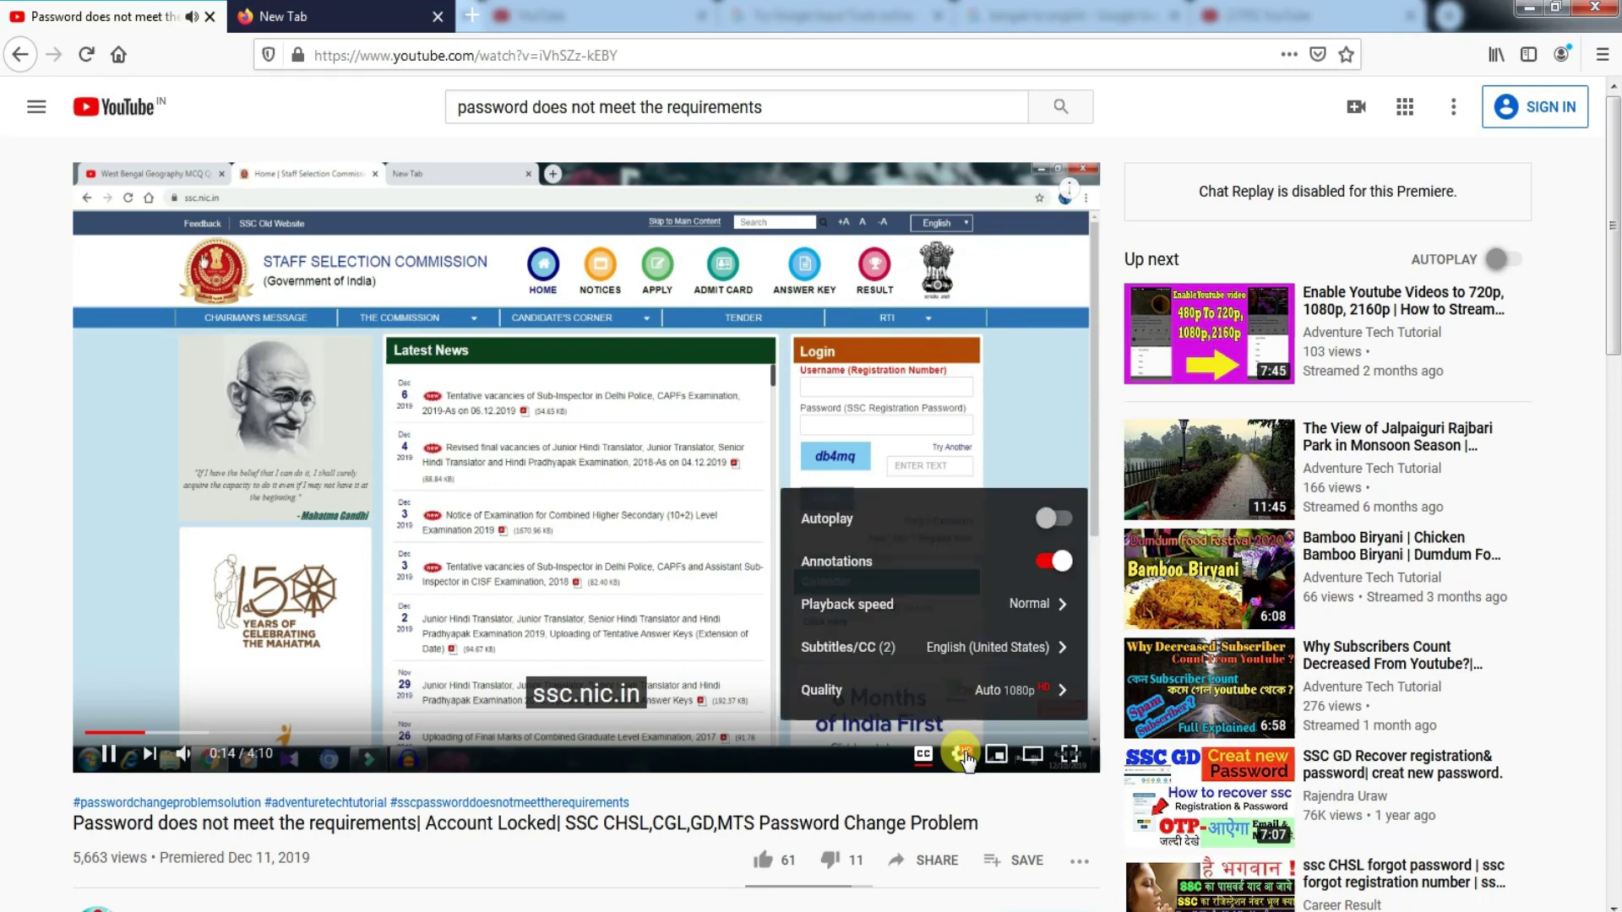
left_click(980, 650)
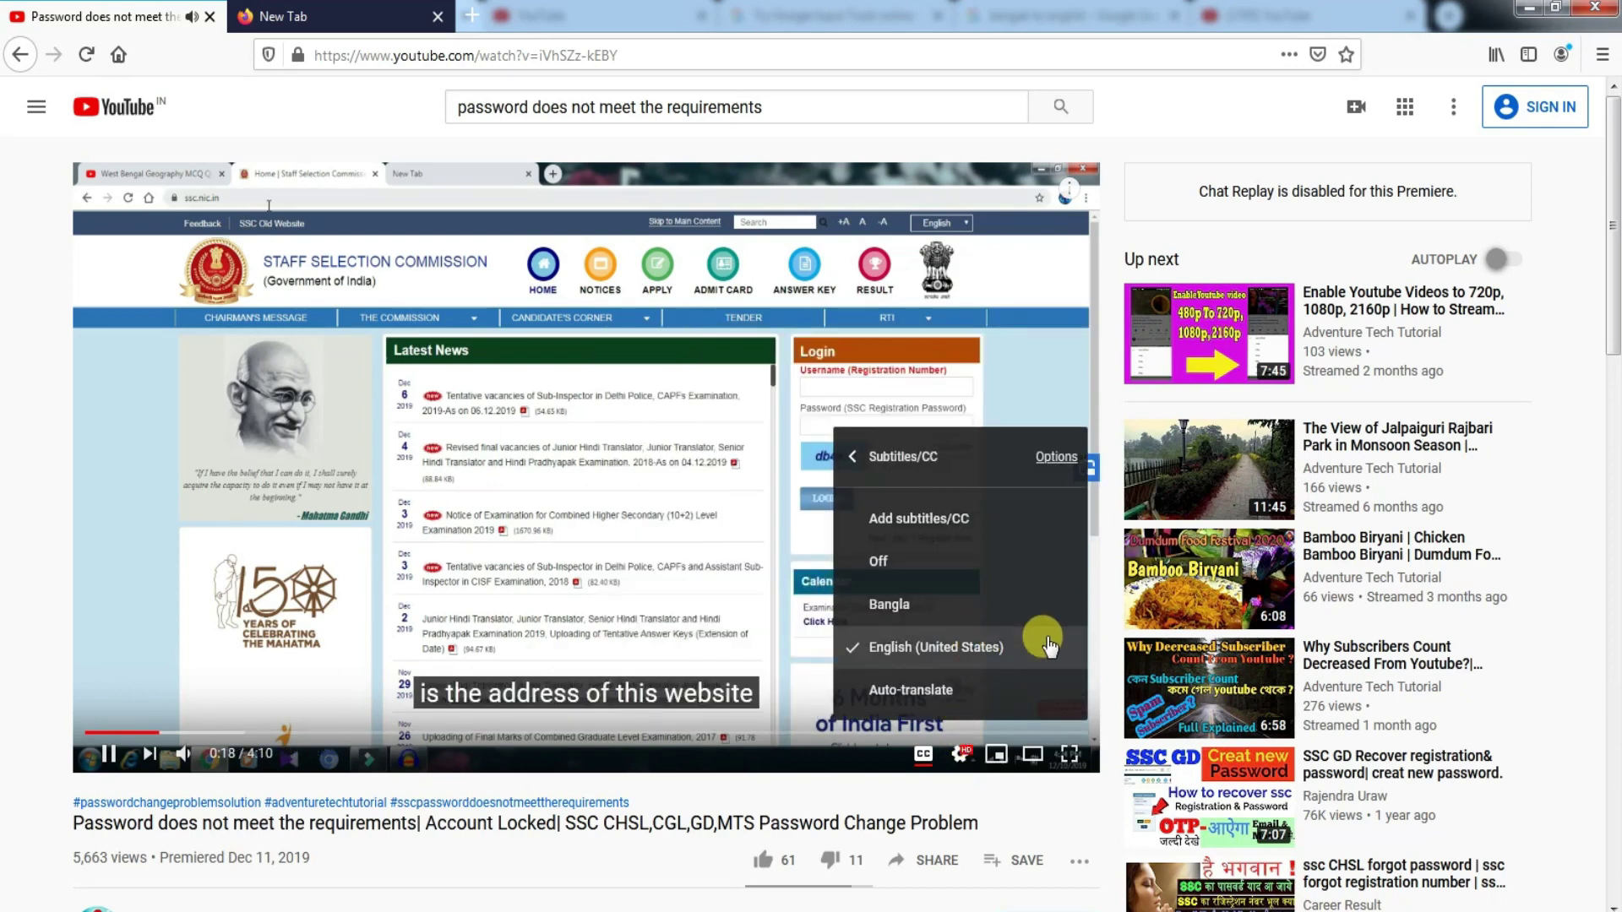
left_click(948, 605)
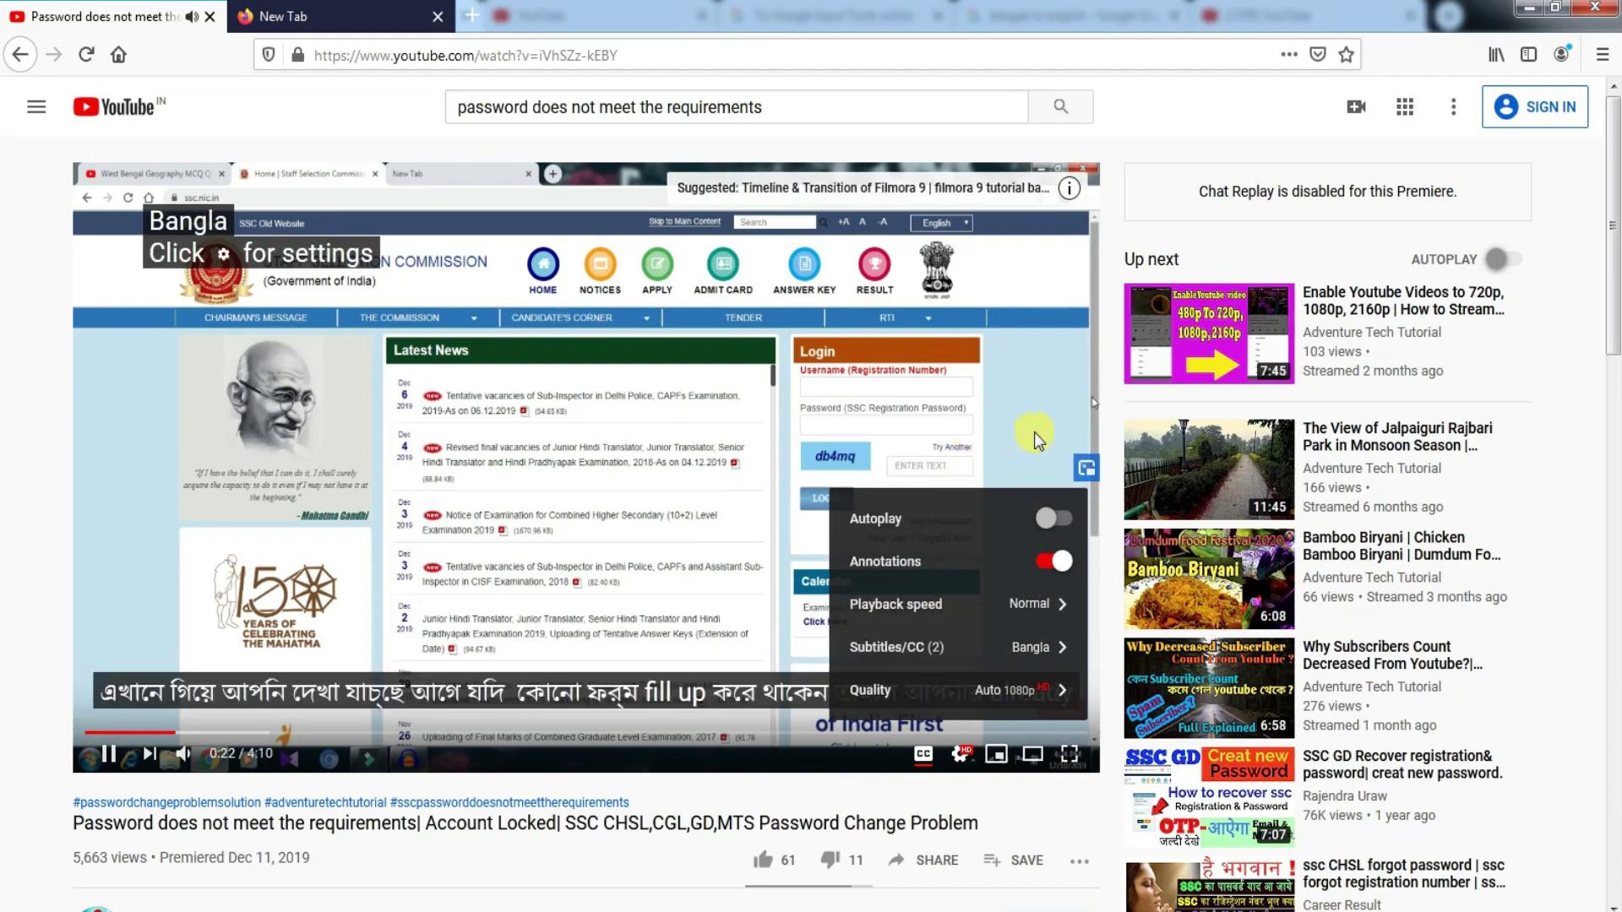
left_click(1092, 409)
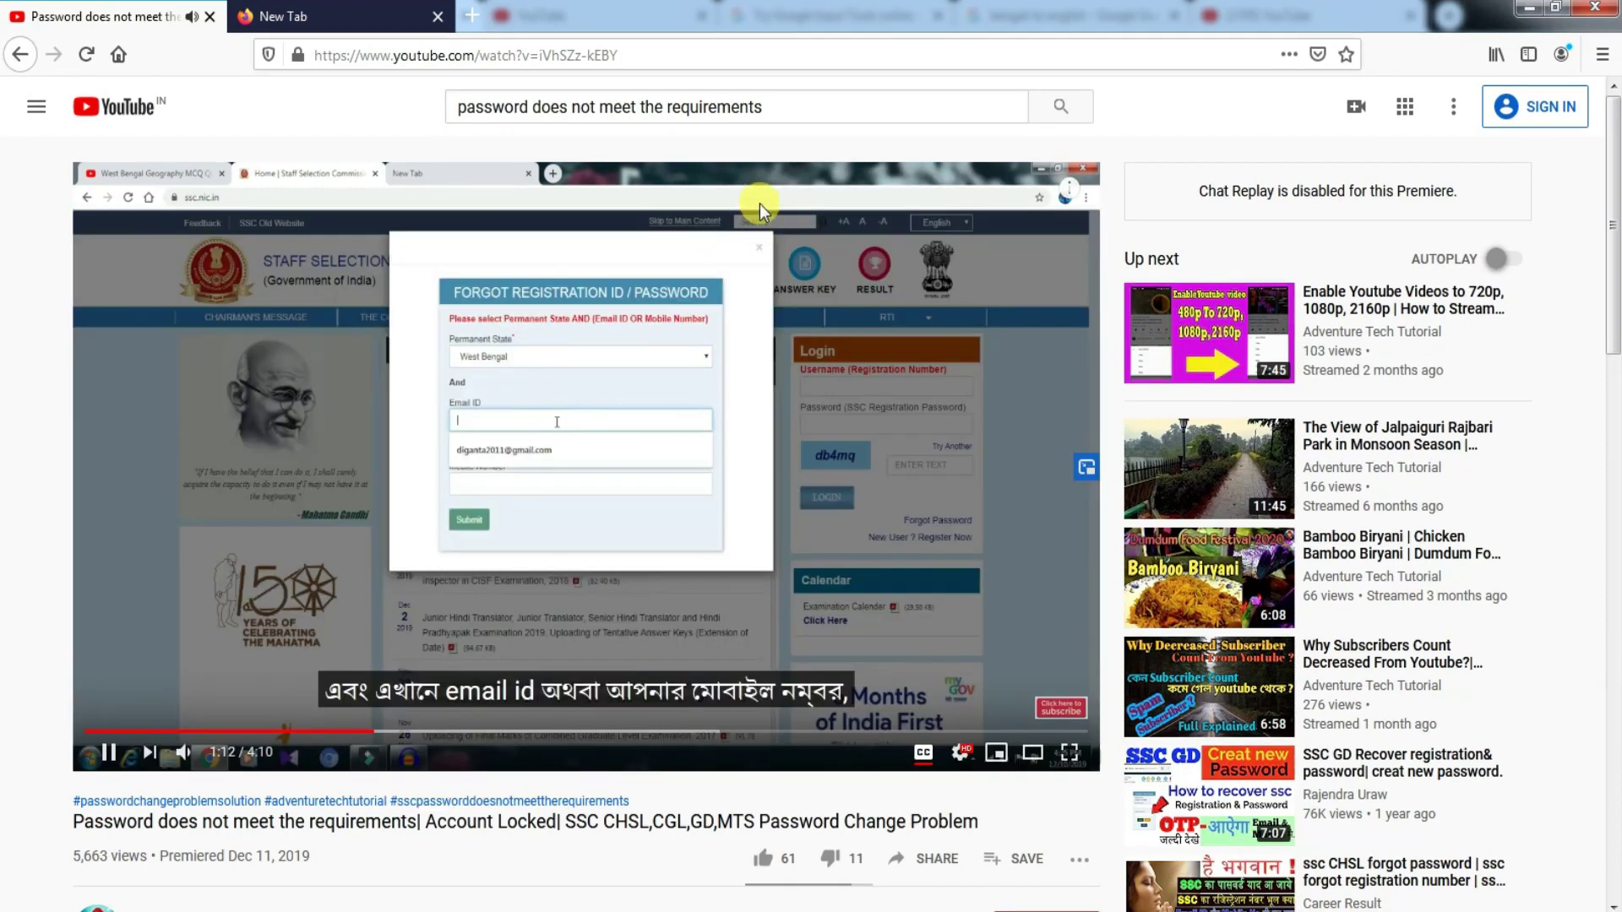
left_click(111, 754)
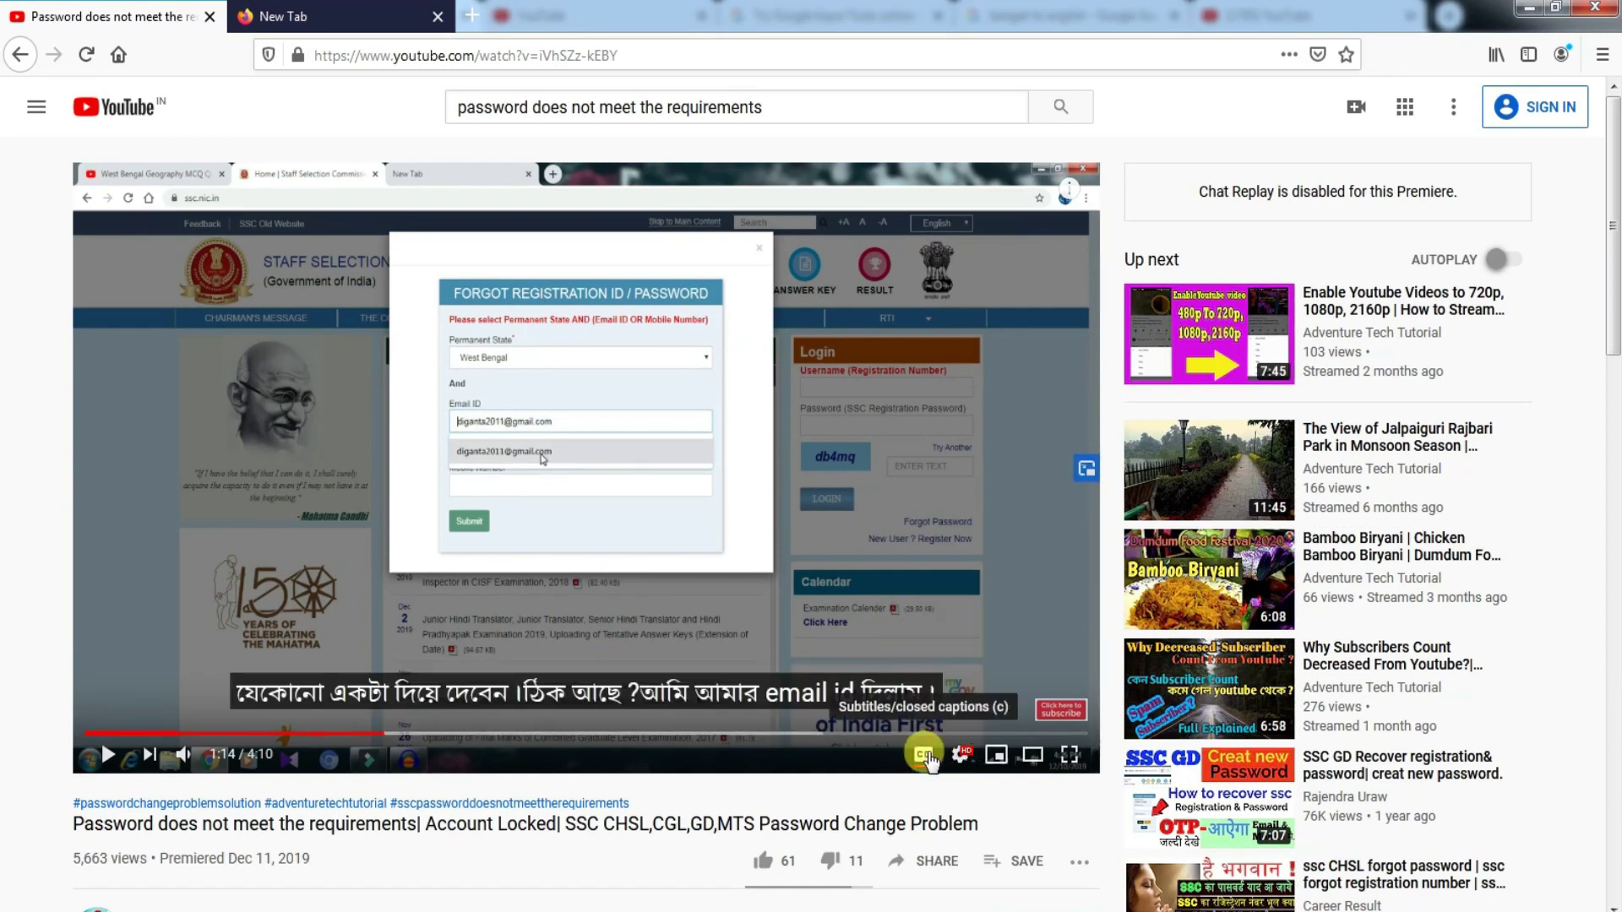
- Toggle the subtitles off and back on, then browse the auto-translate language list
left_click(924, 762)
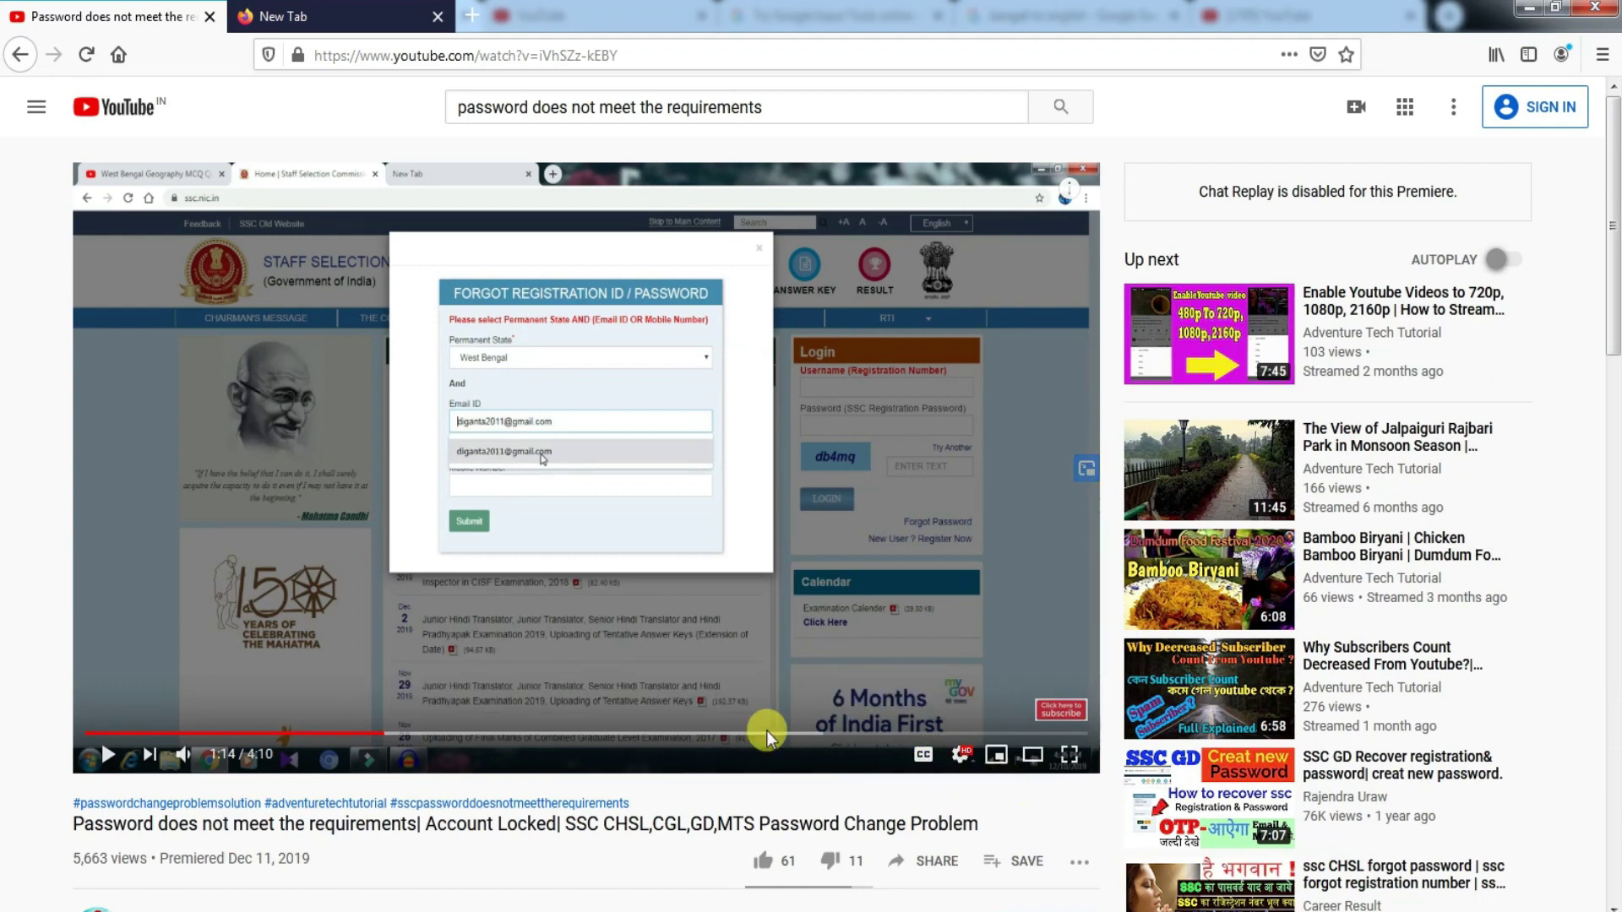
left_click(924, 762)
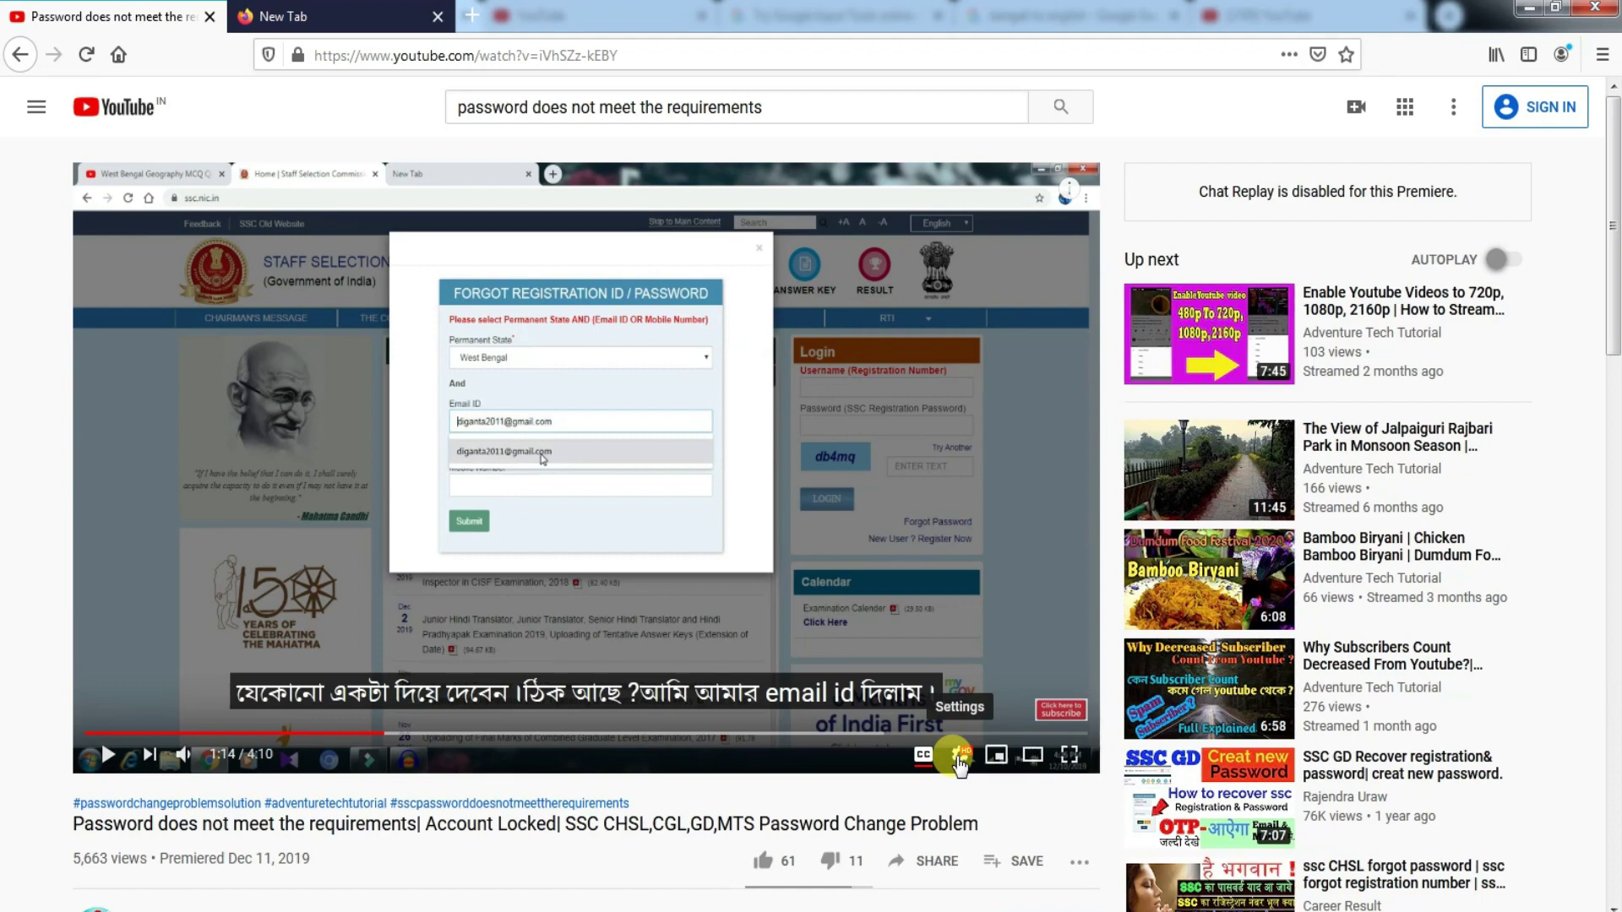
left_click(958, 758)
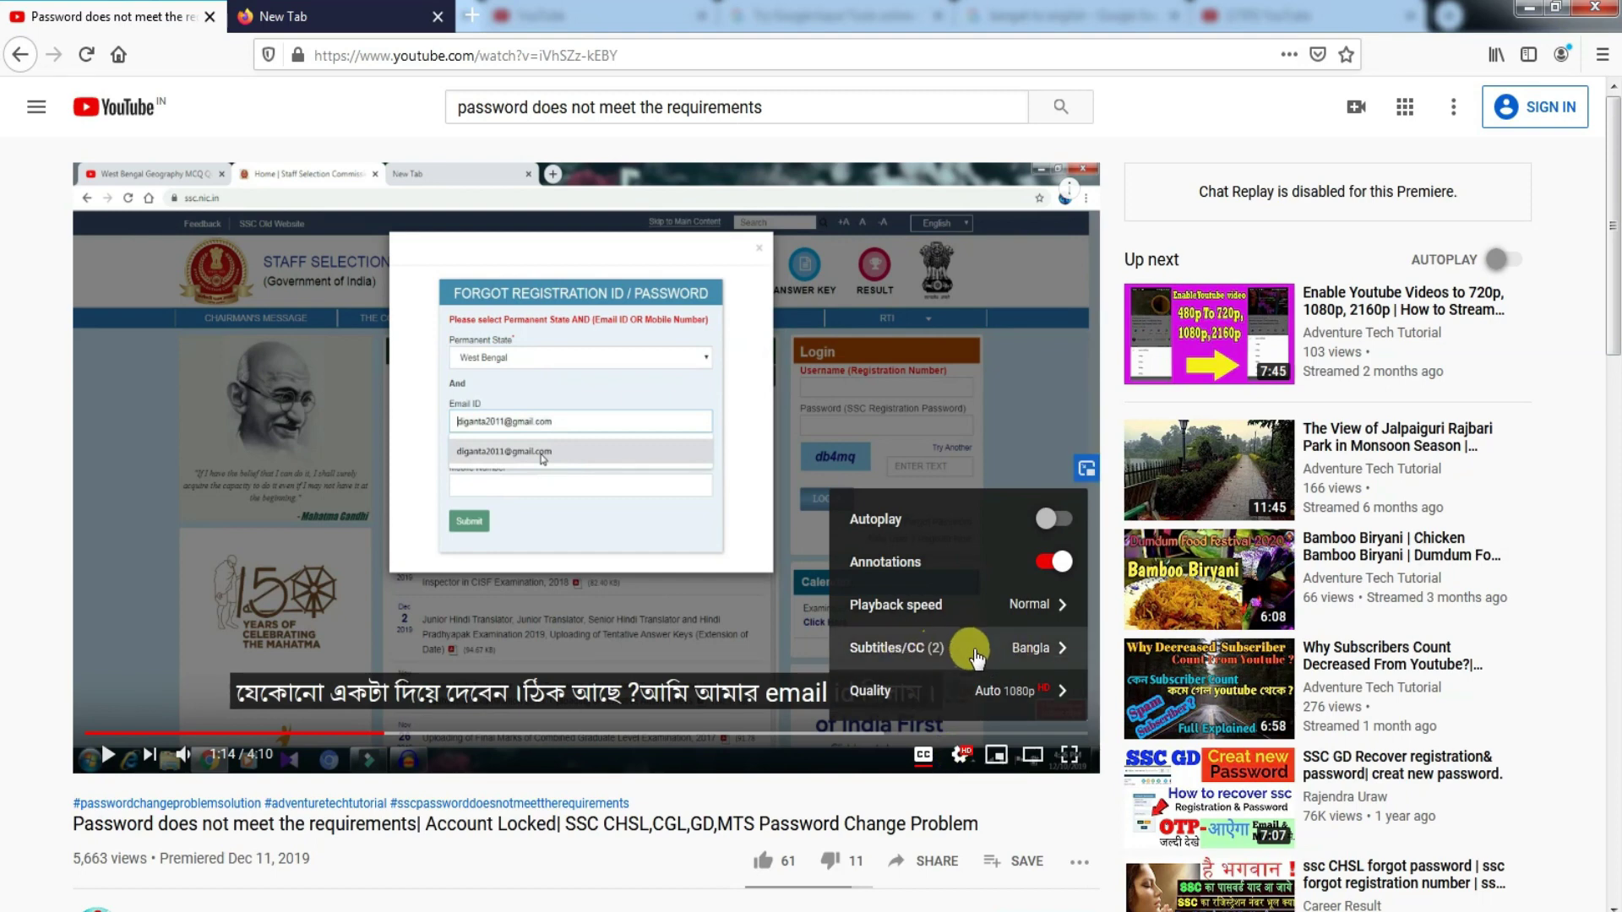
left_click(976, 657)
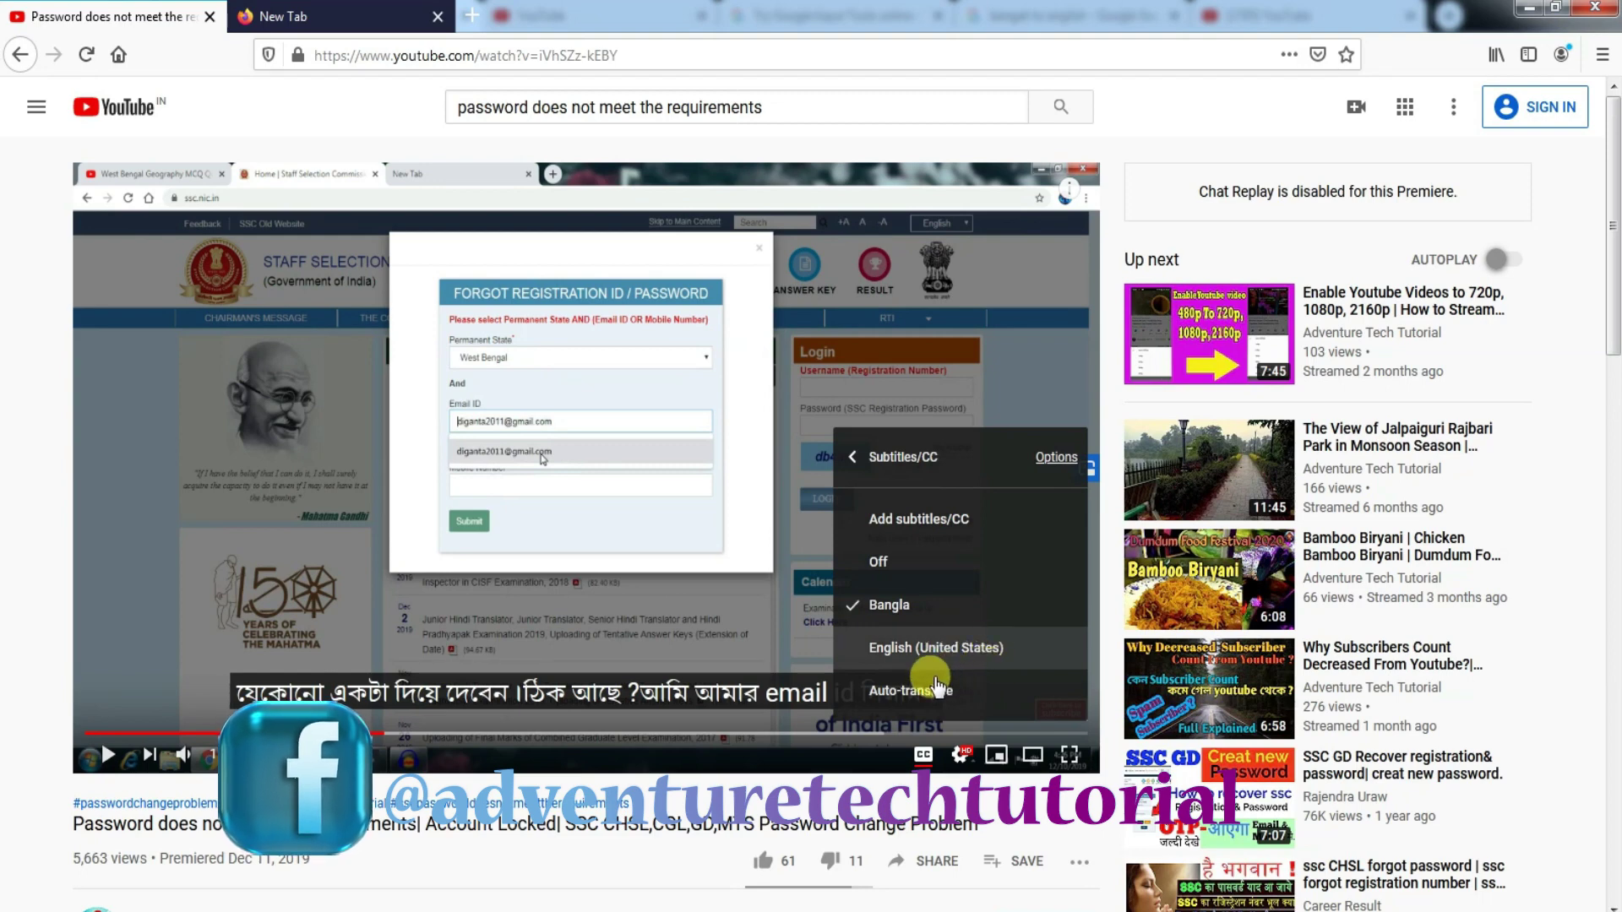
left_click(928, 691)
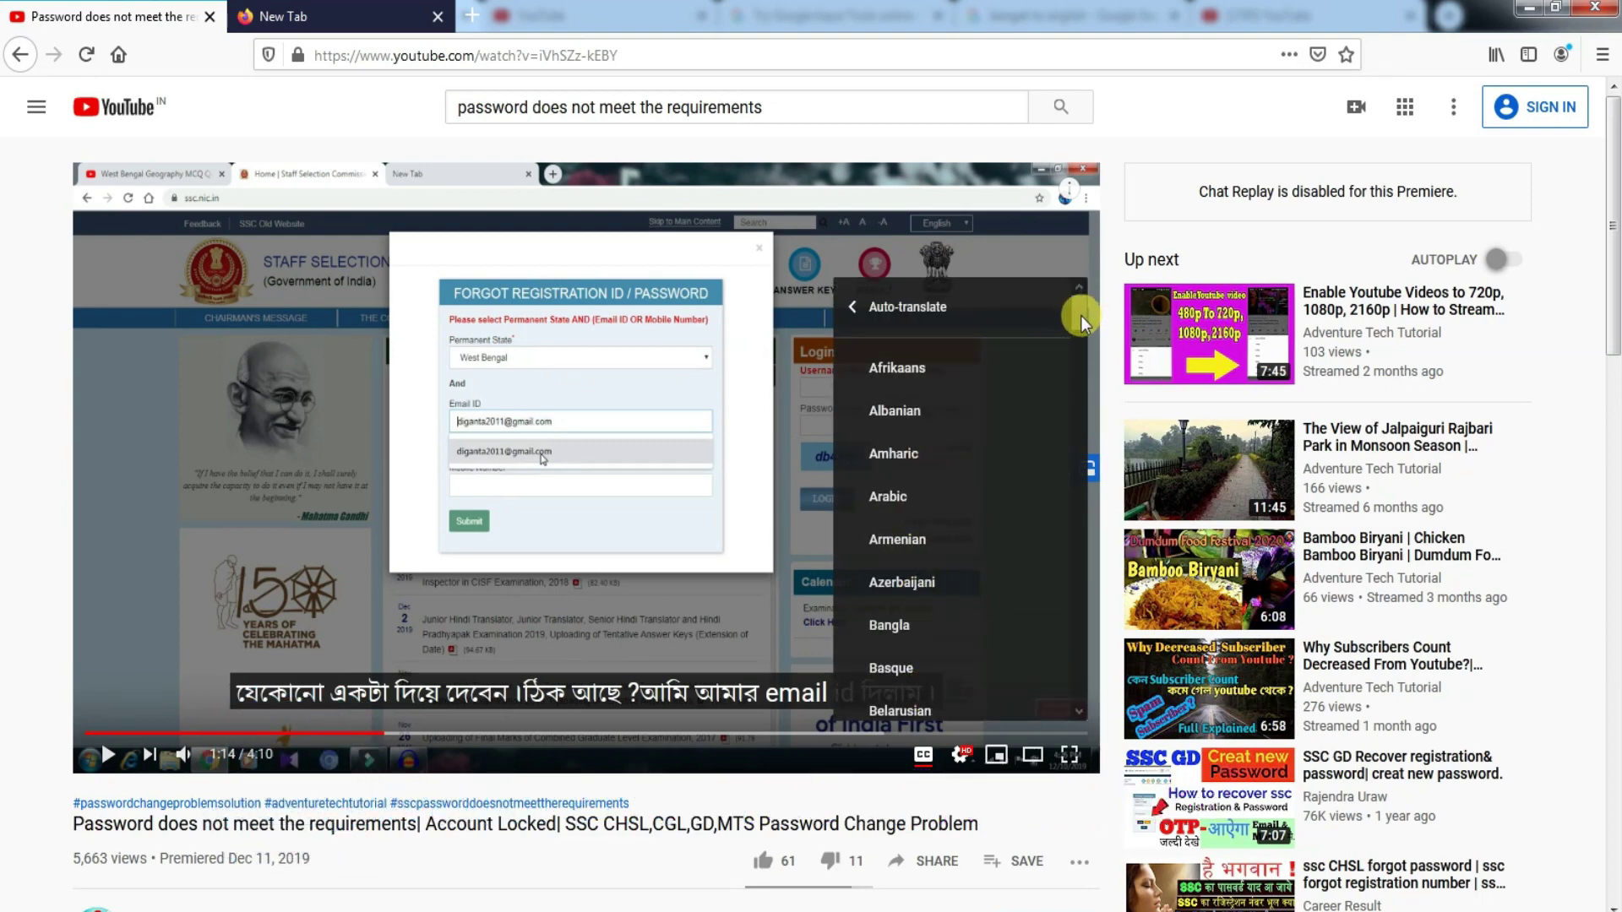
left_click_drag(1081, 317, 1081, 652)
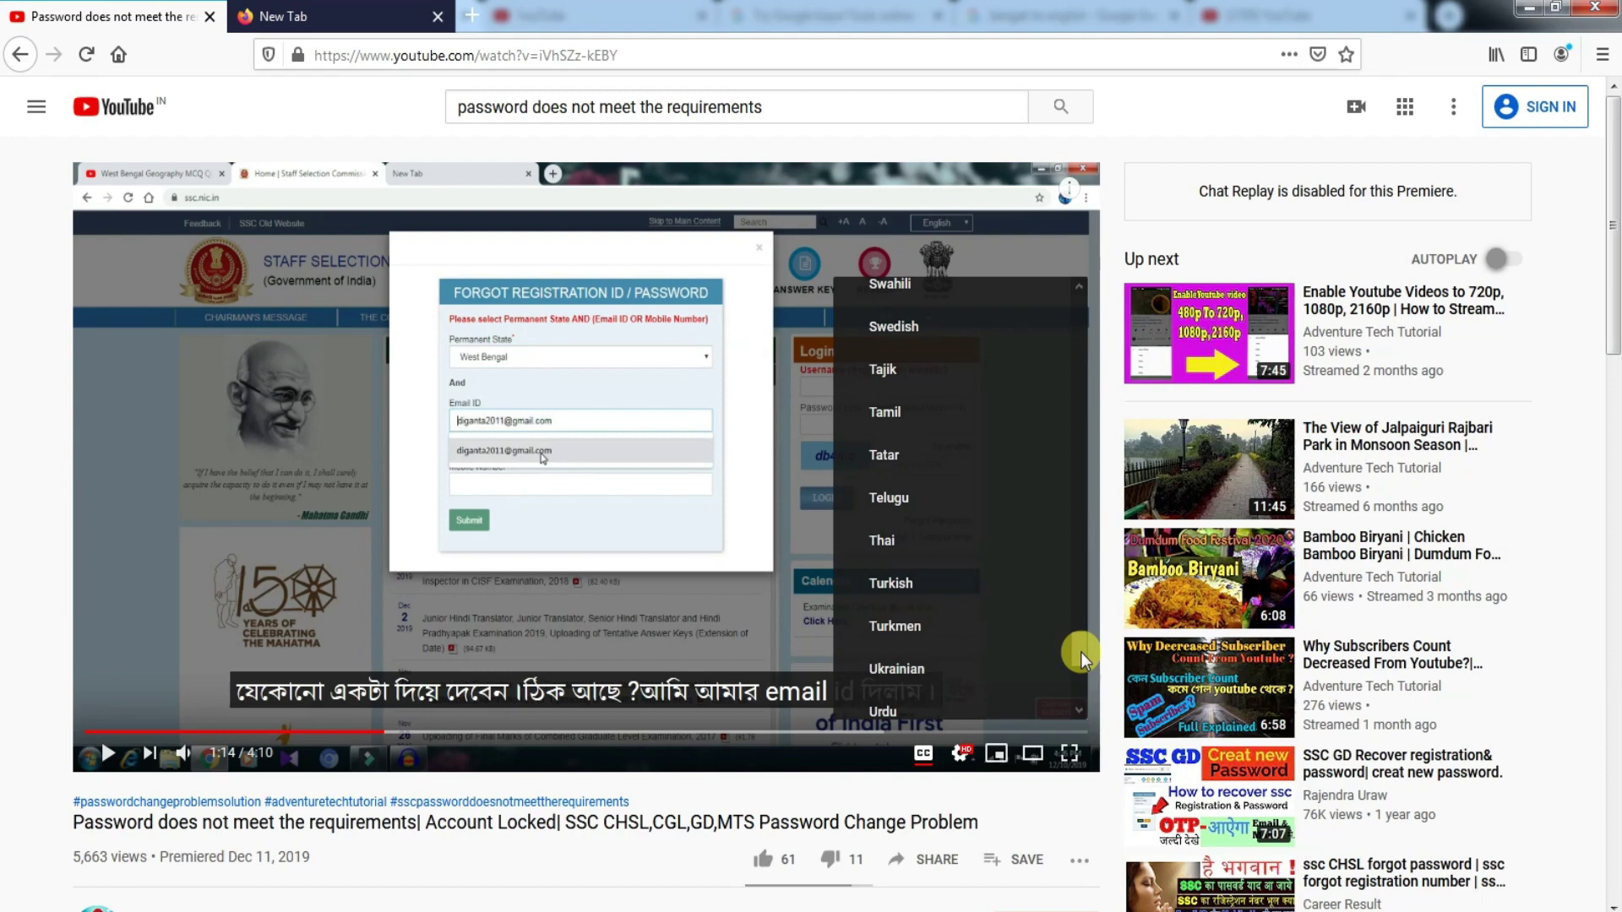
mouse_move(1081, 652)
left_mouse_down()
mouse_move(1123, 308)
mouse_move(1097, 678)
left_mouse_up()
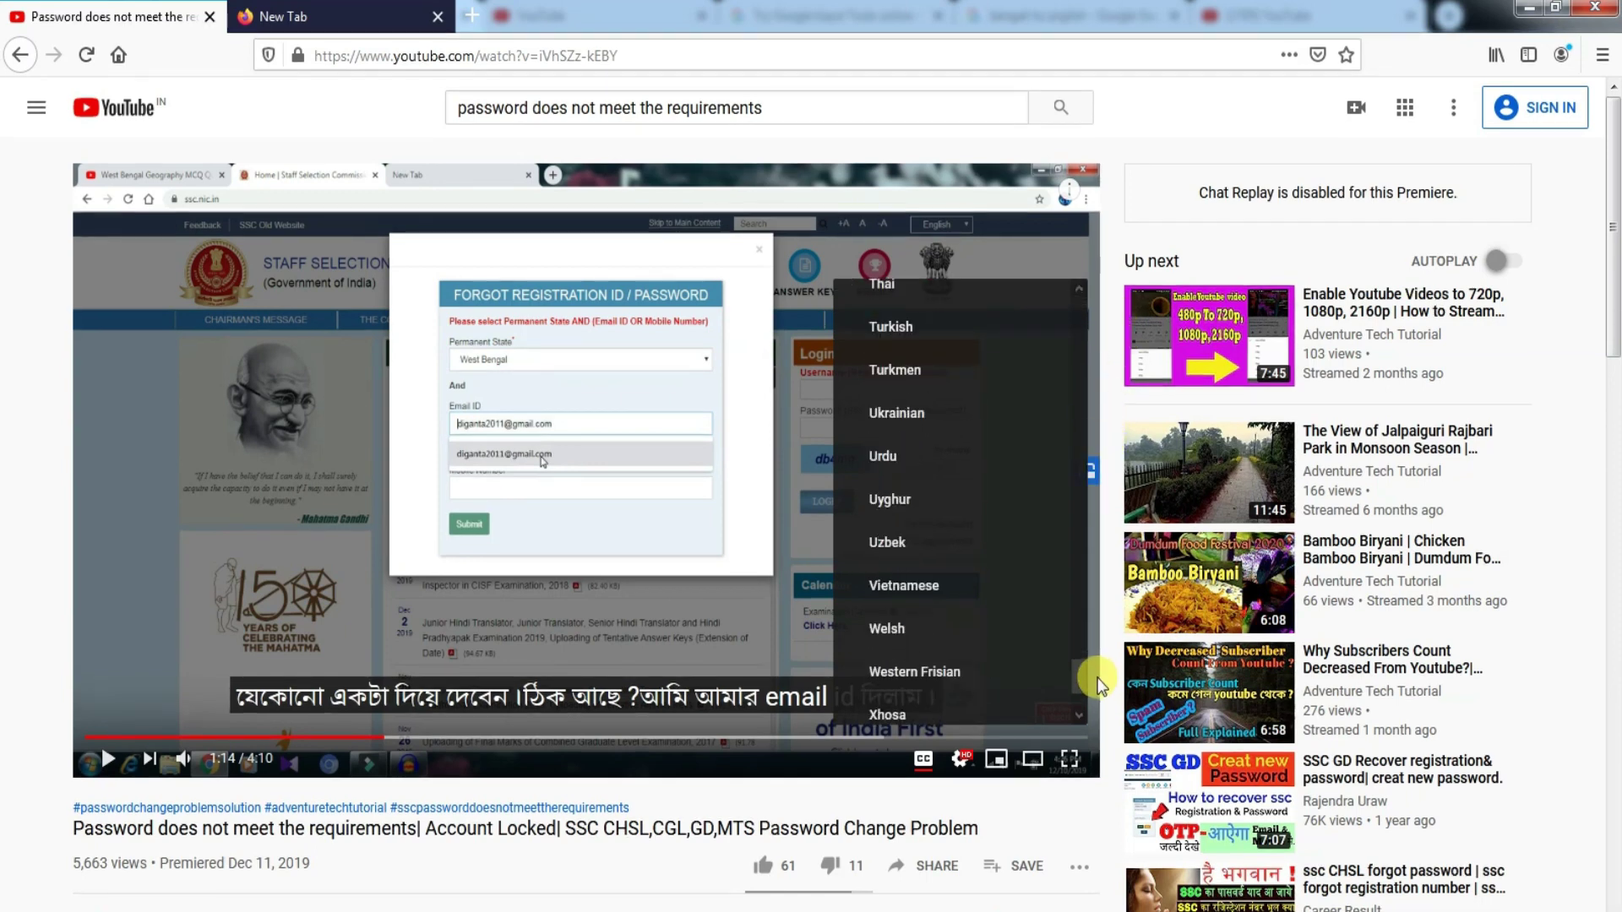
scroll(1024, 721, "up", 1)
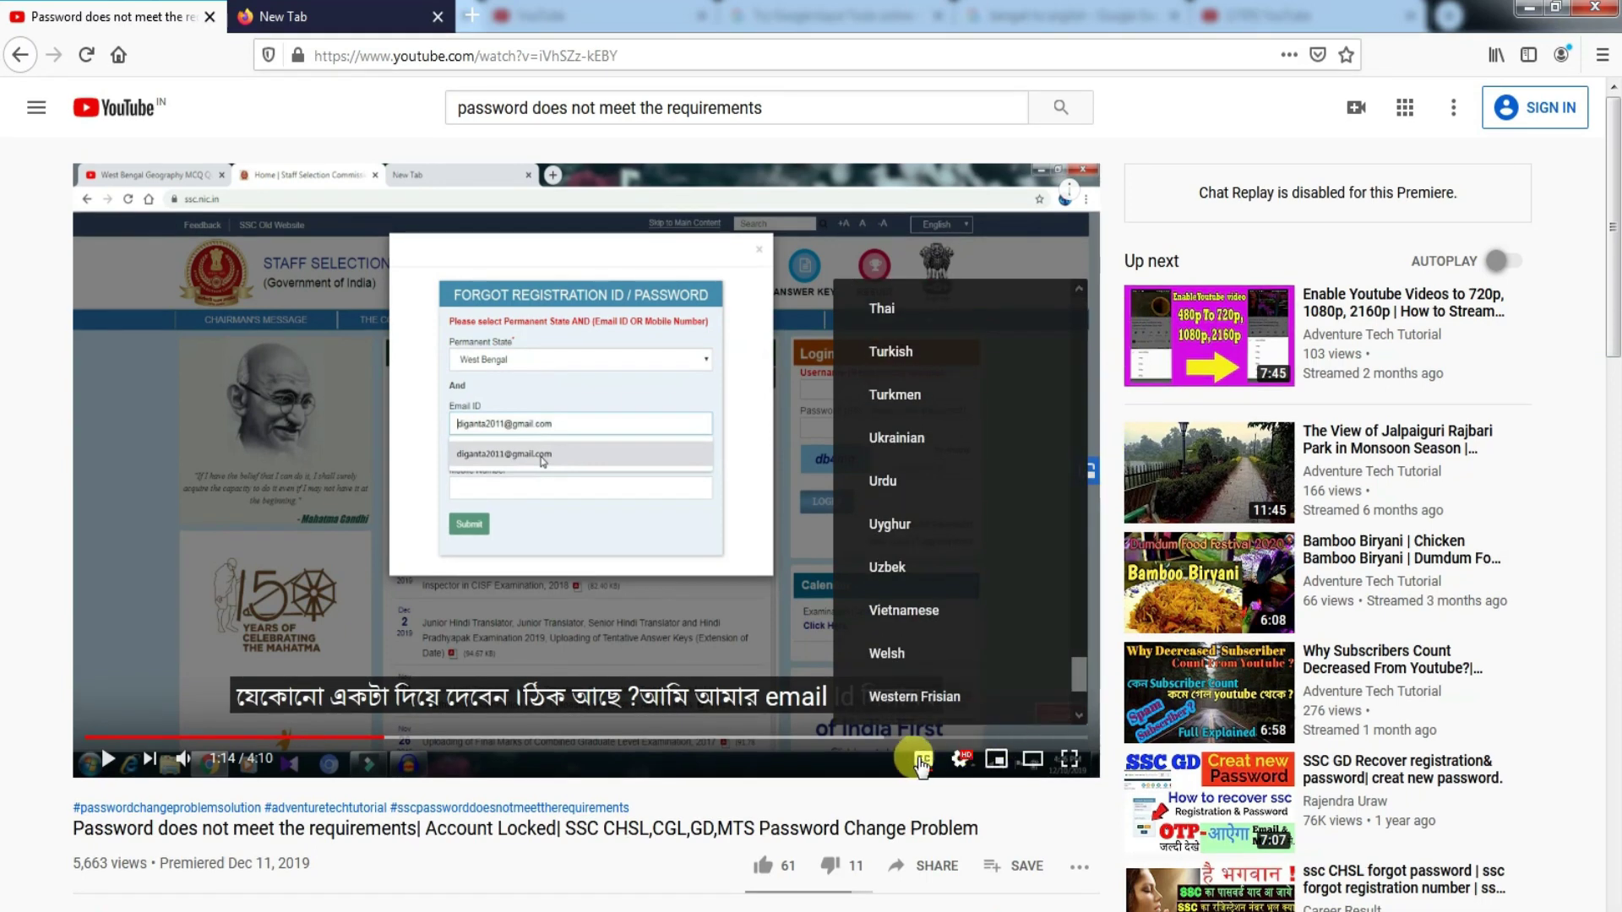
- Switch the player's captions from Bangla to English (United States)
left_click(965, 763)
left_click(964, 760)
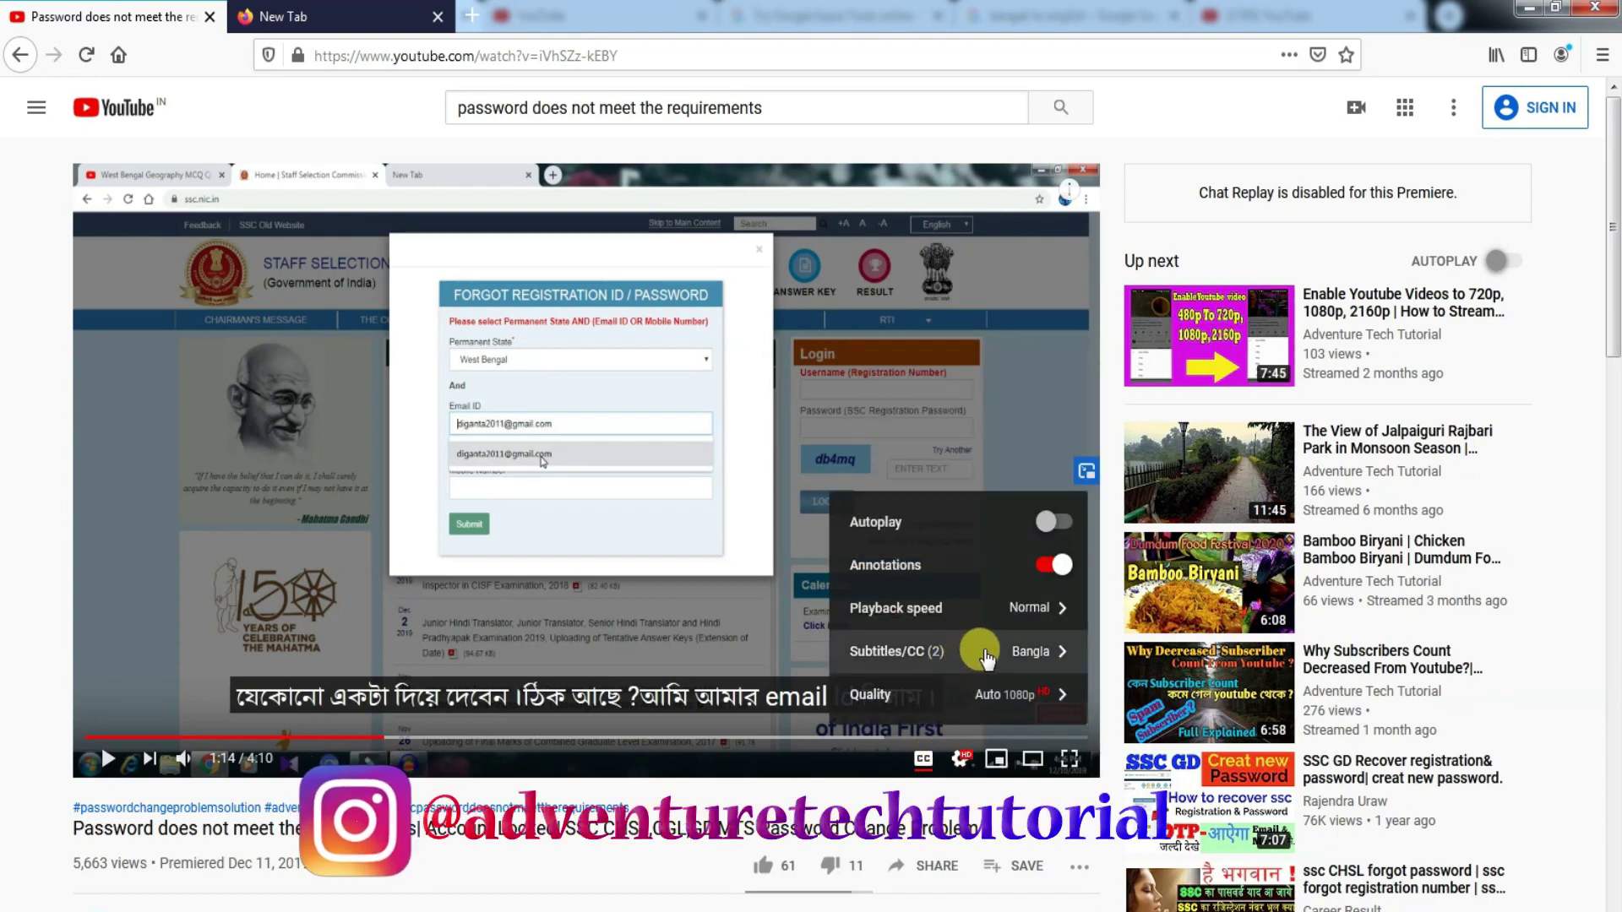
left_click(987, 655)
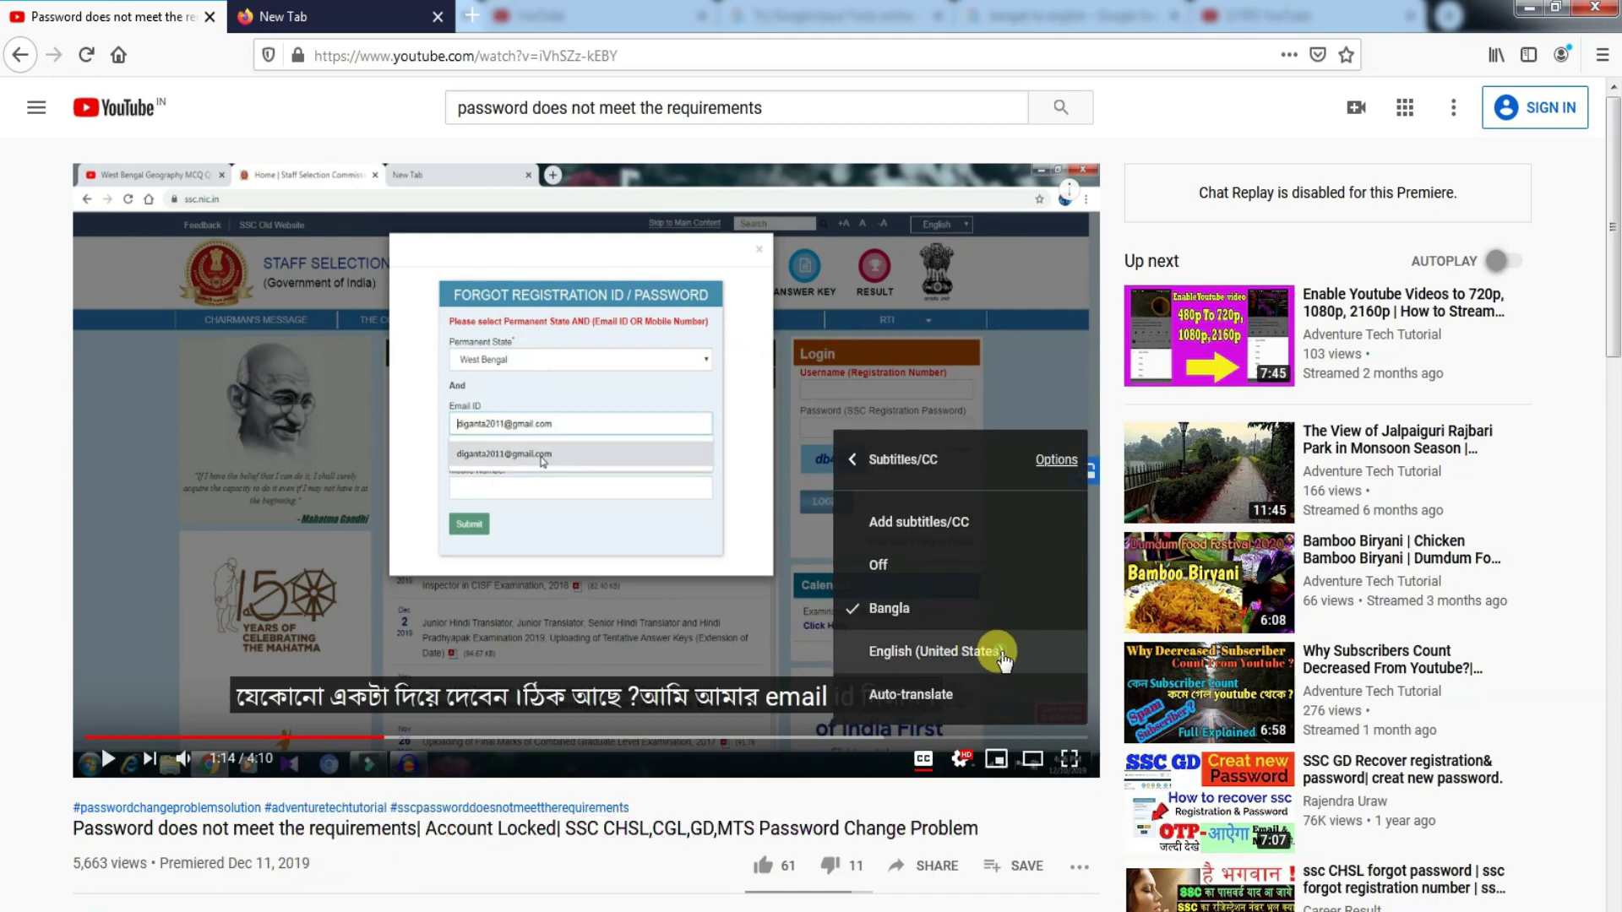
left_click(999, 654)
left_click(693, 602)
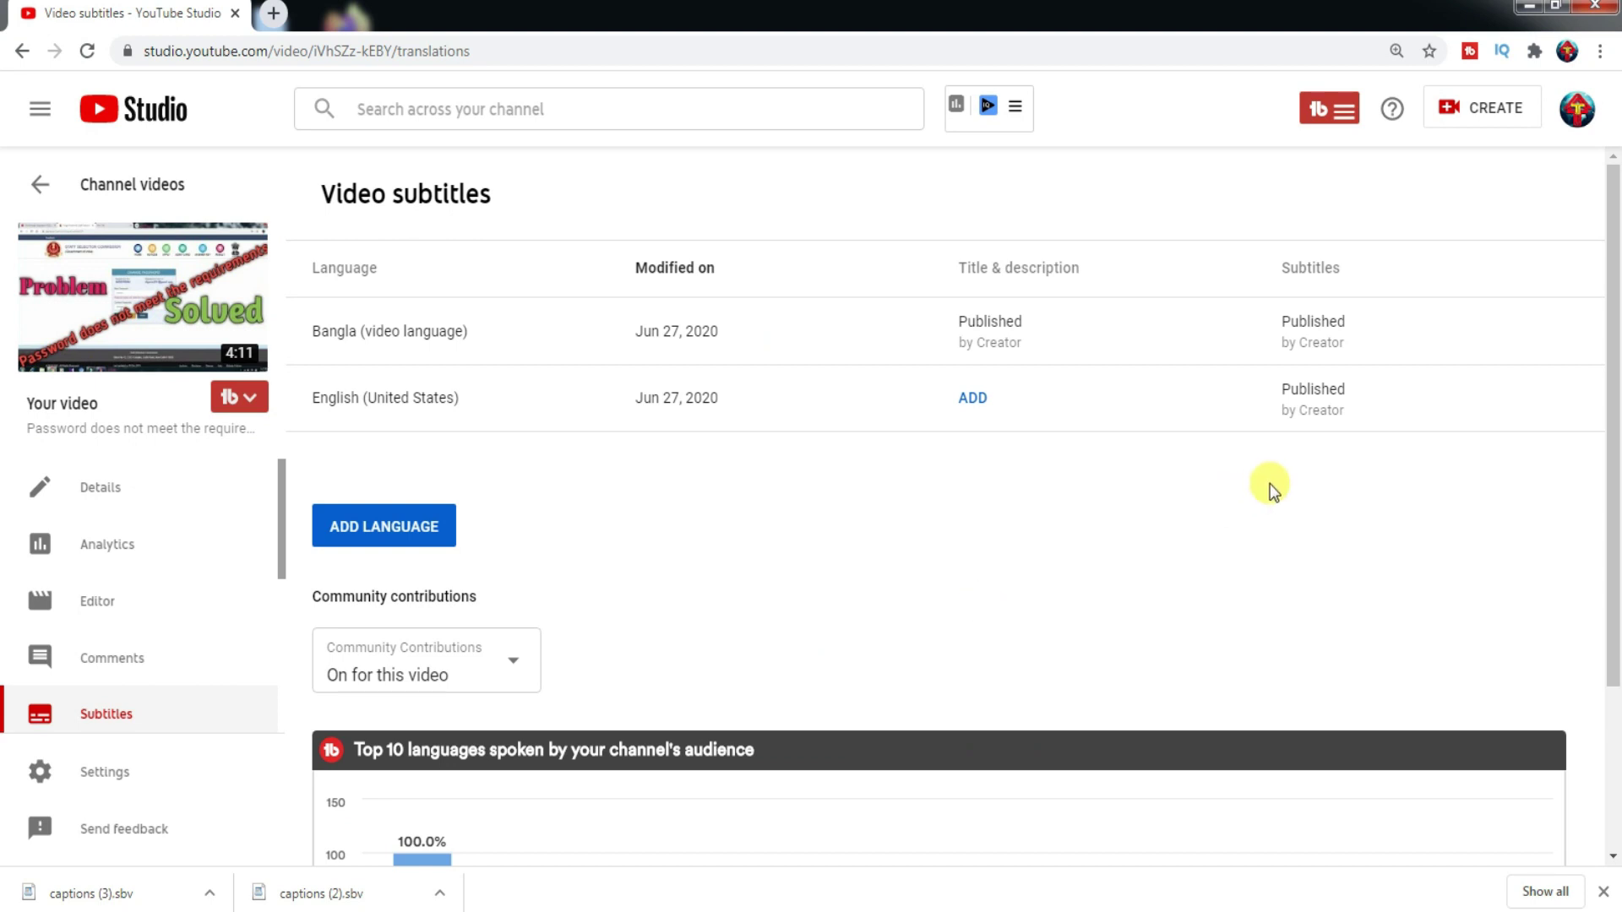
mouse_move(1332, 409)
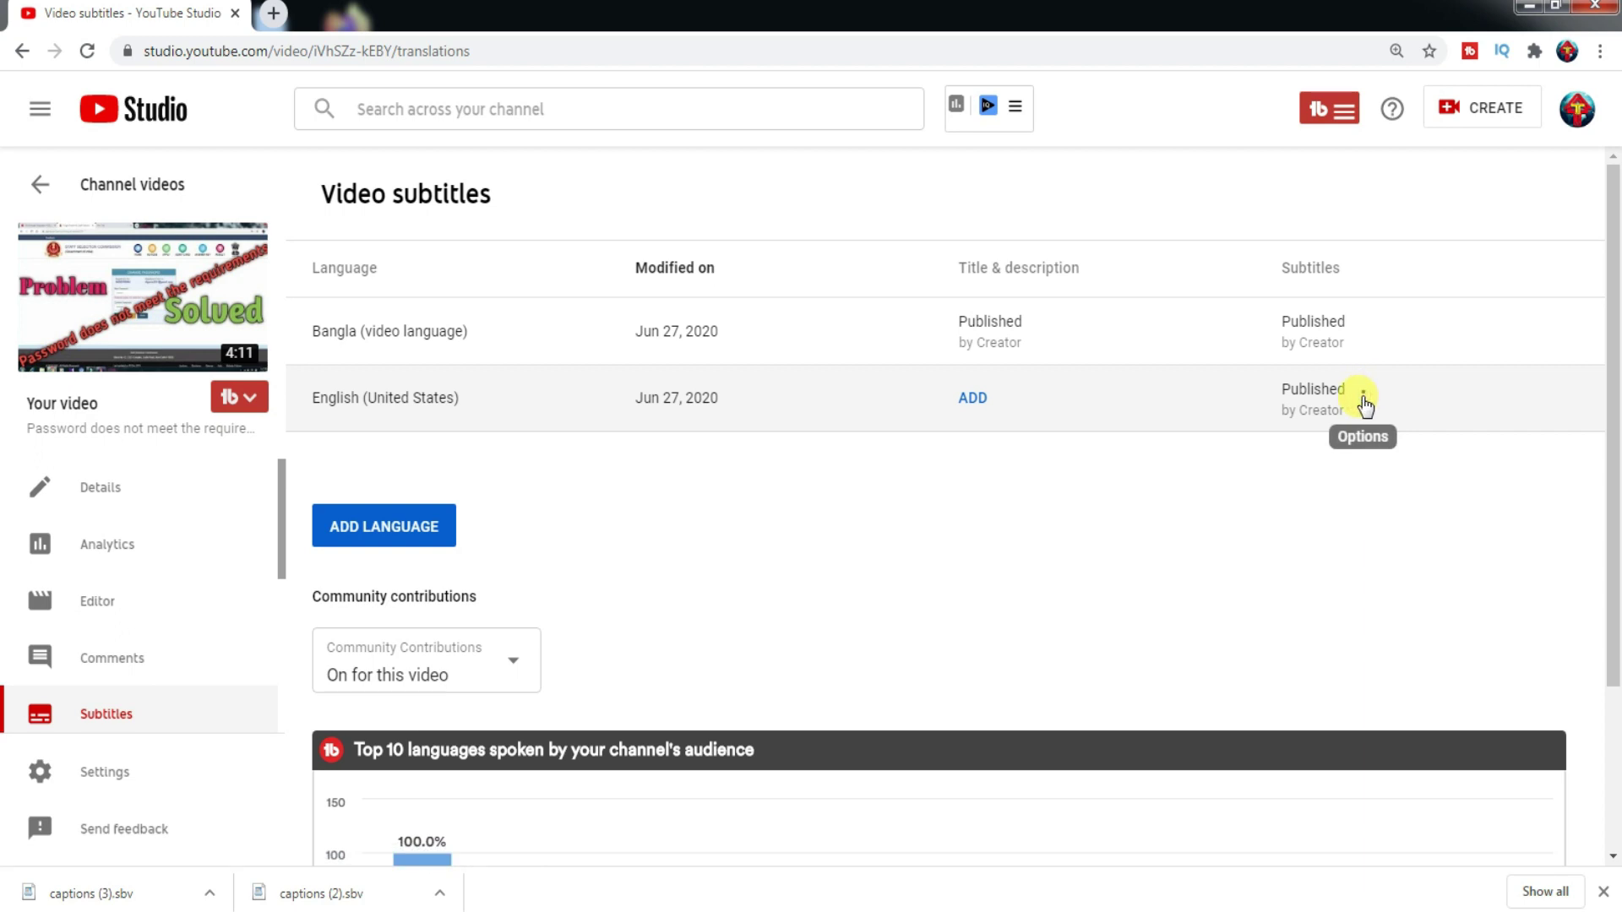
left_click(1363, 397)
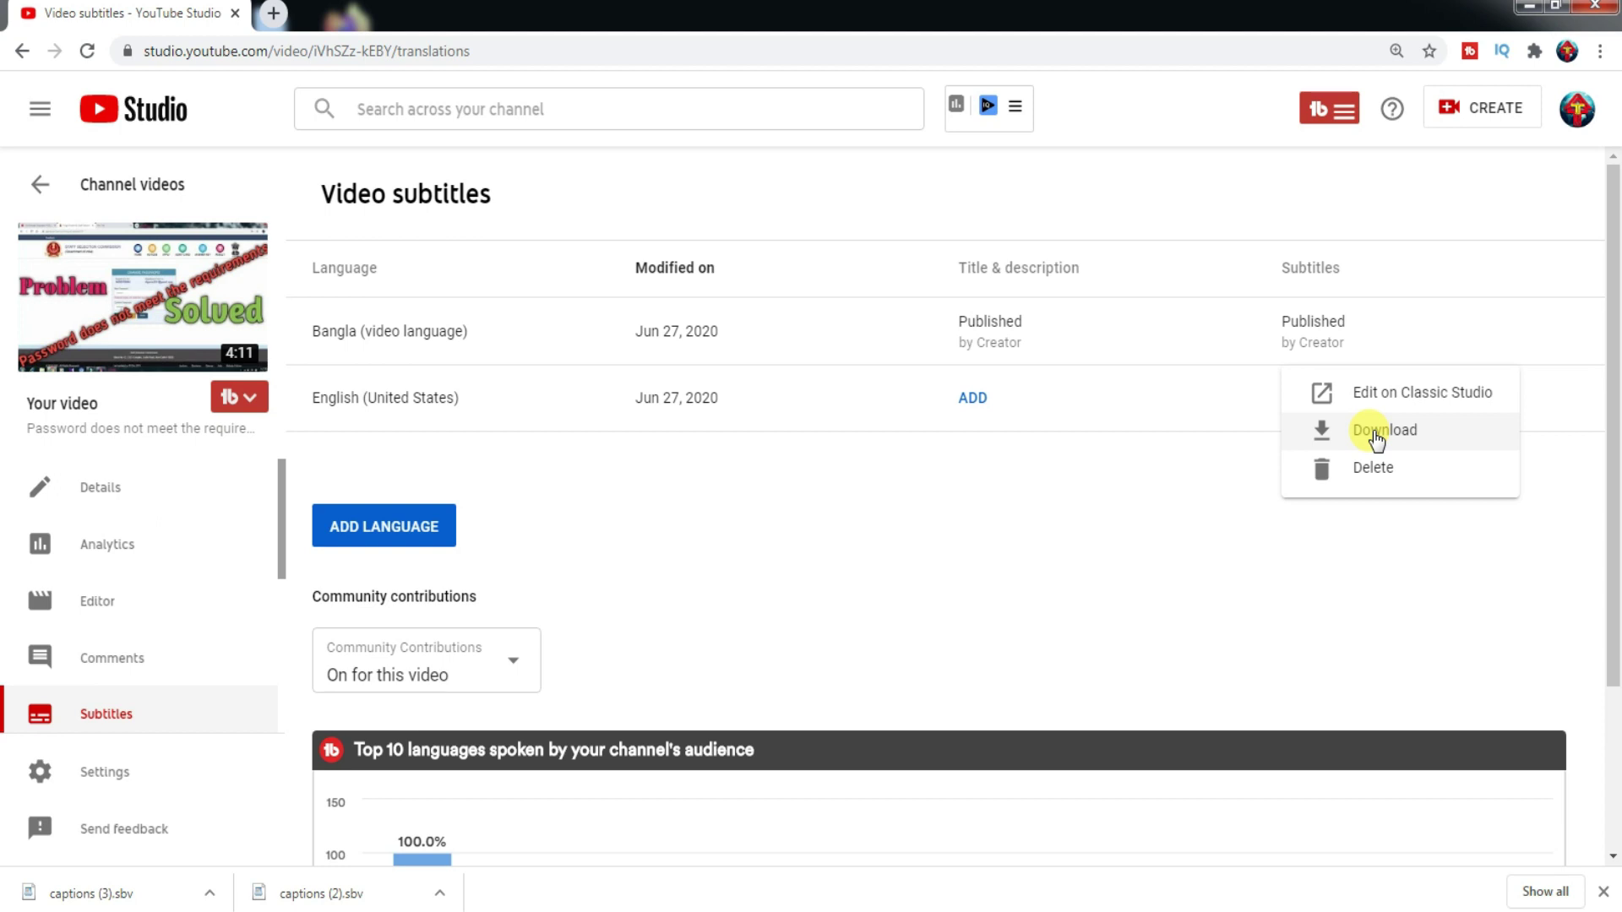
left_click(1080, 522)
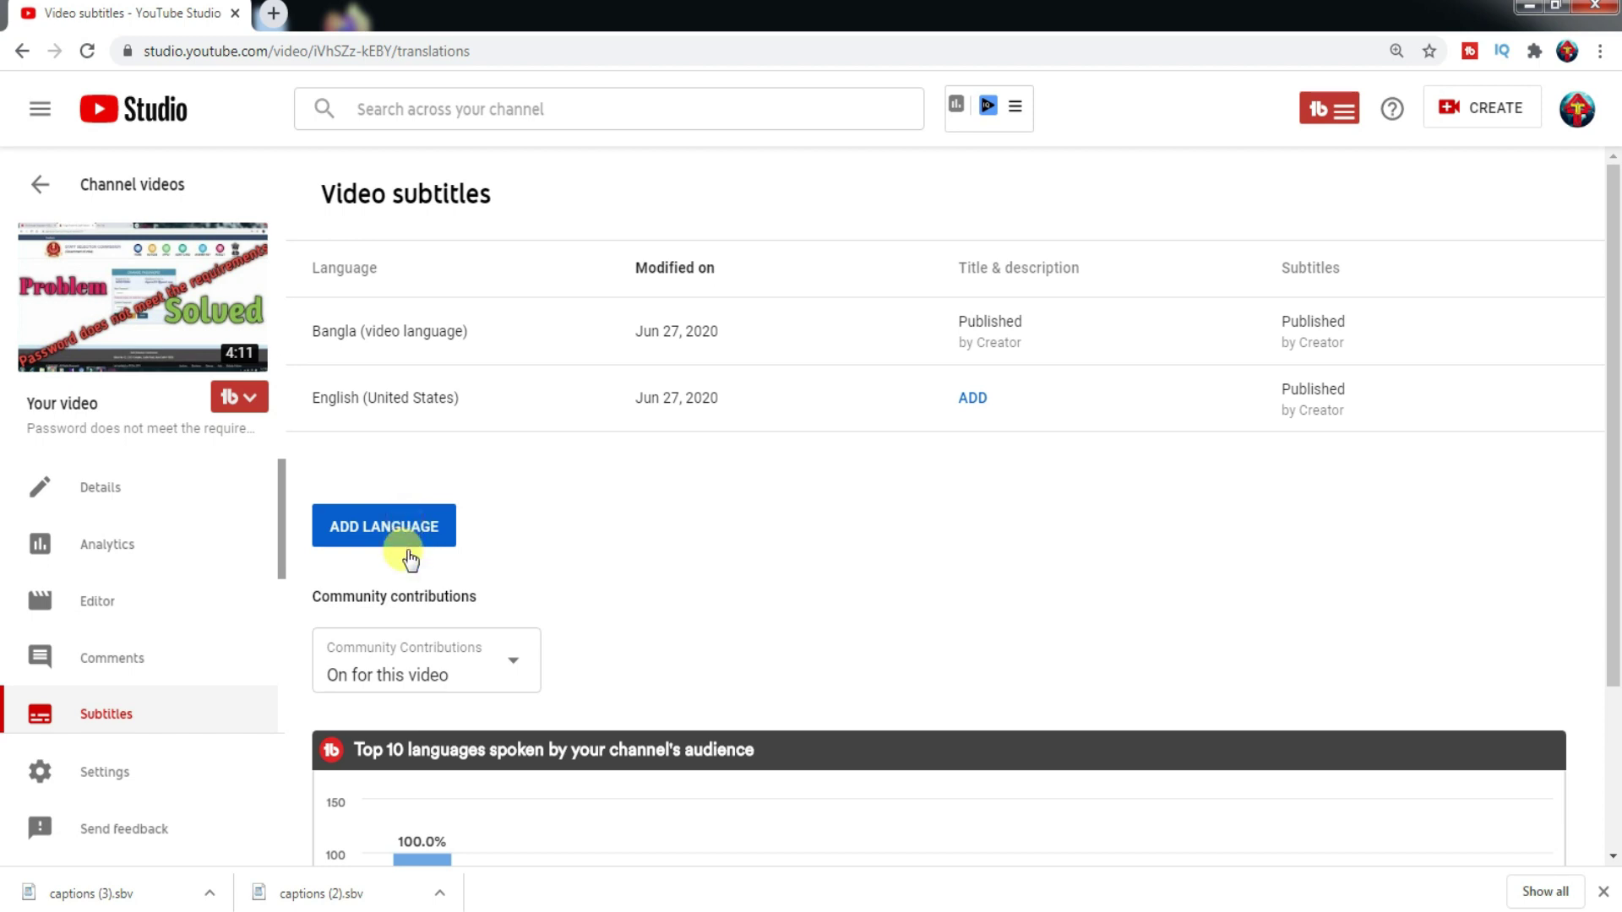
- Add Hindi to the video's subtitle language list
left_click(416, 524)
scroll(539, 344, "down", 20)
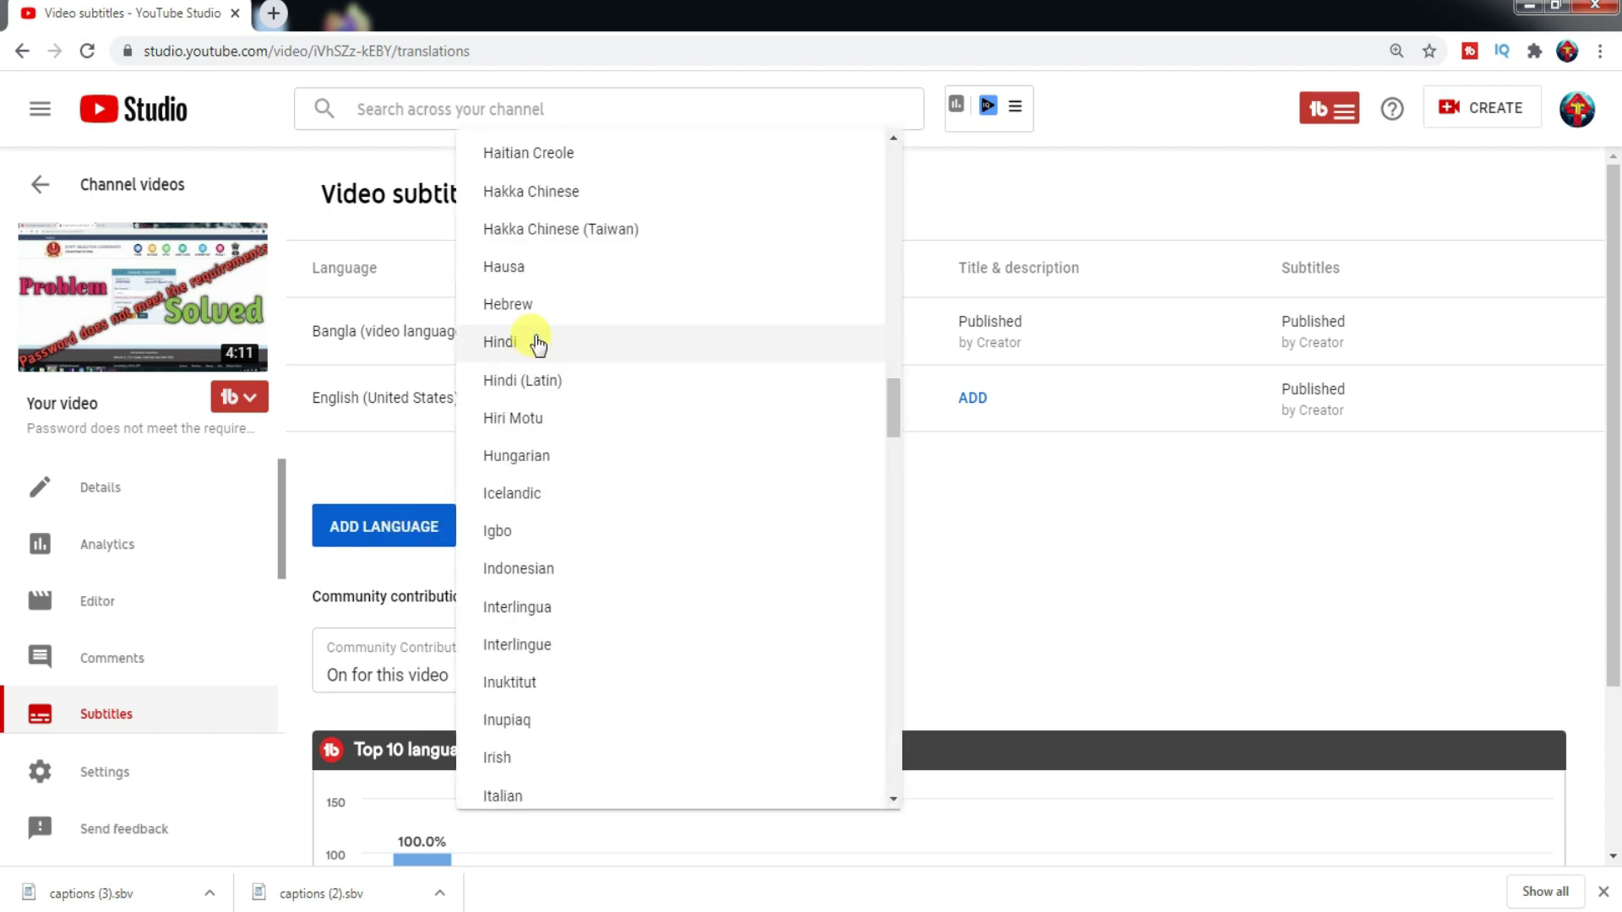
left_click(538, 343)
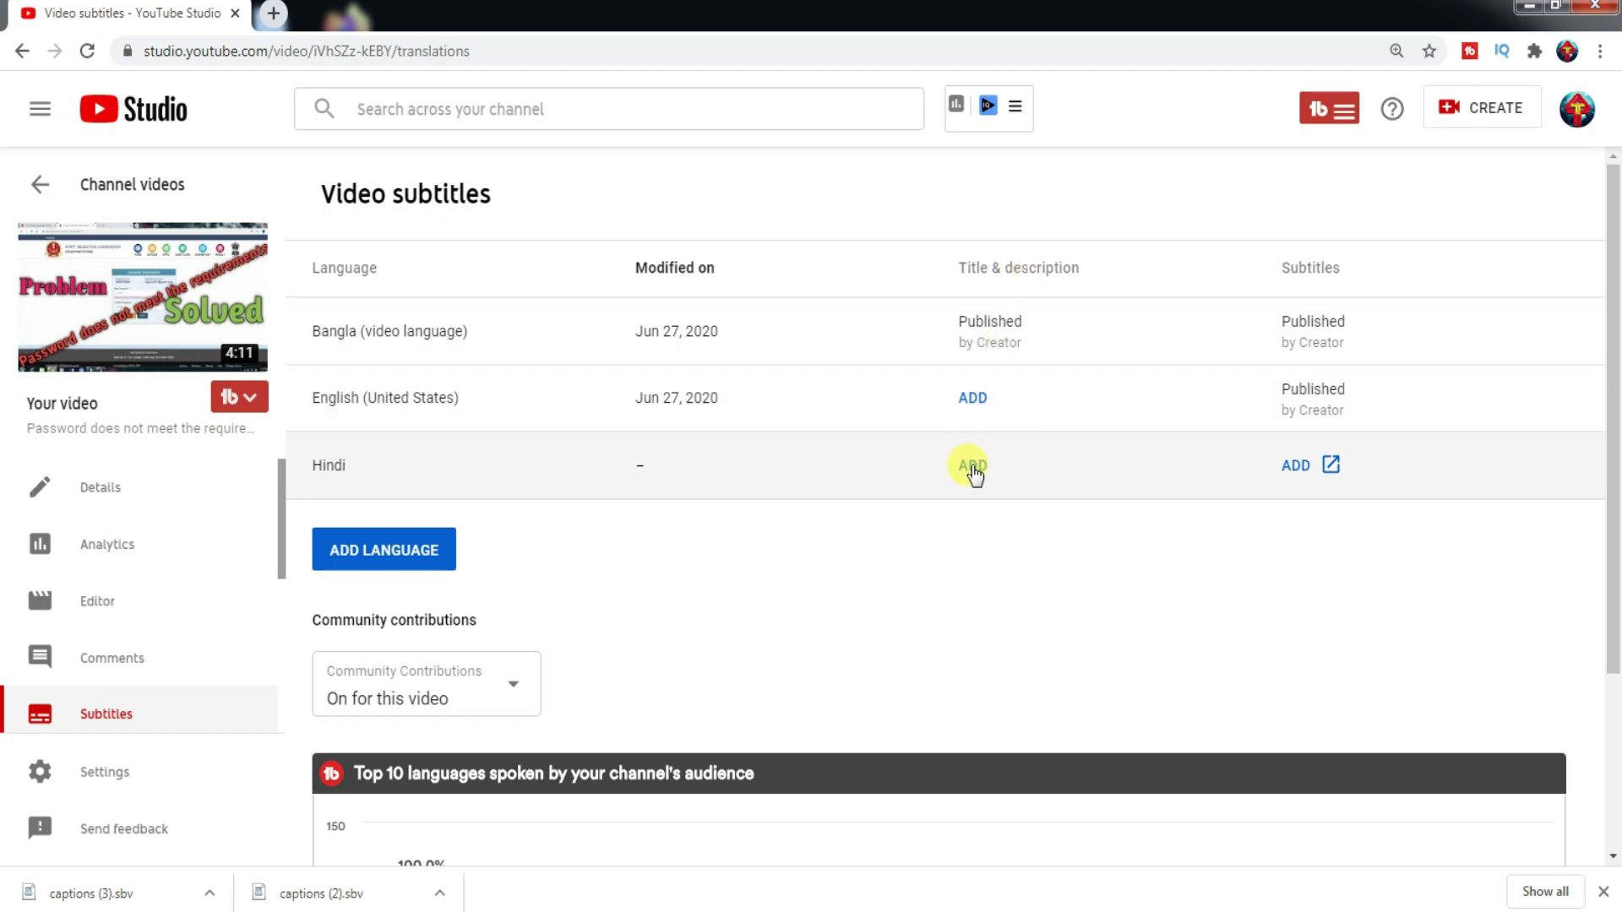
- Open the Hindi title and description translation, then cancel without saving
left_click(971, 465)
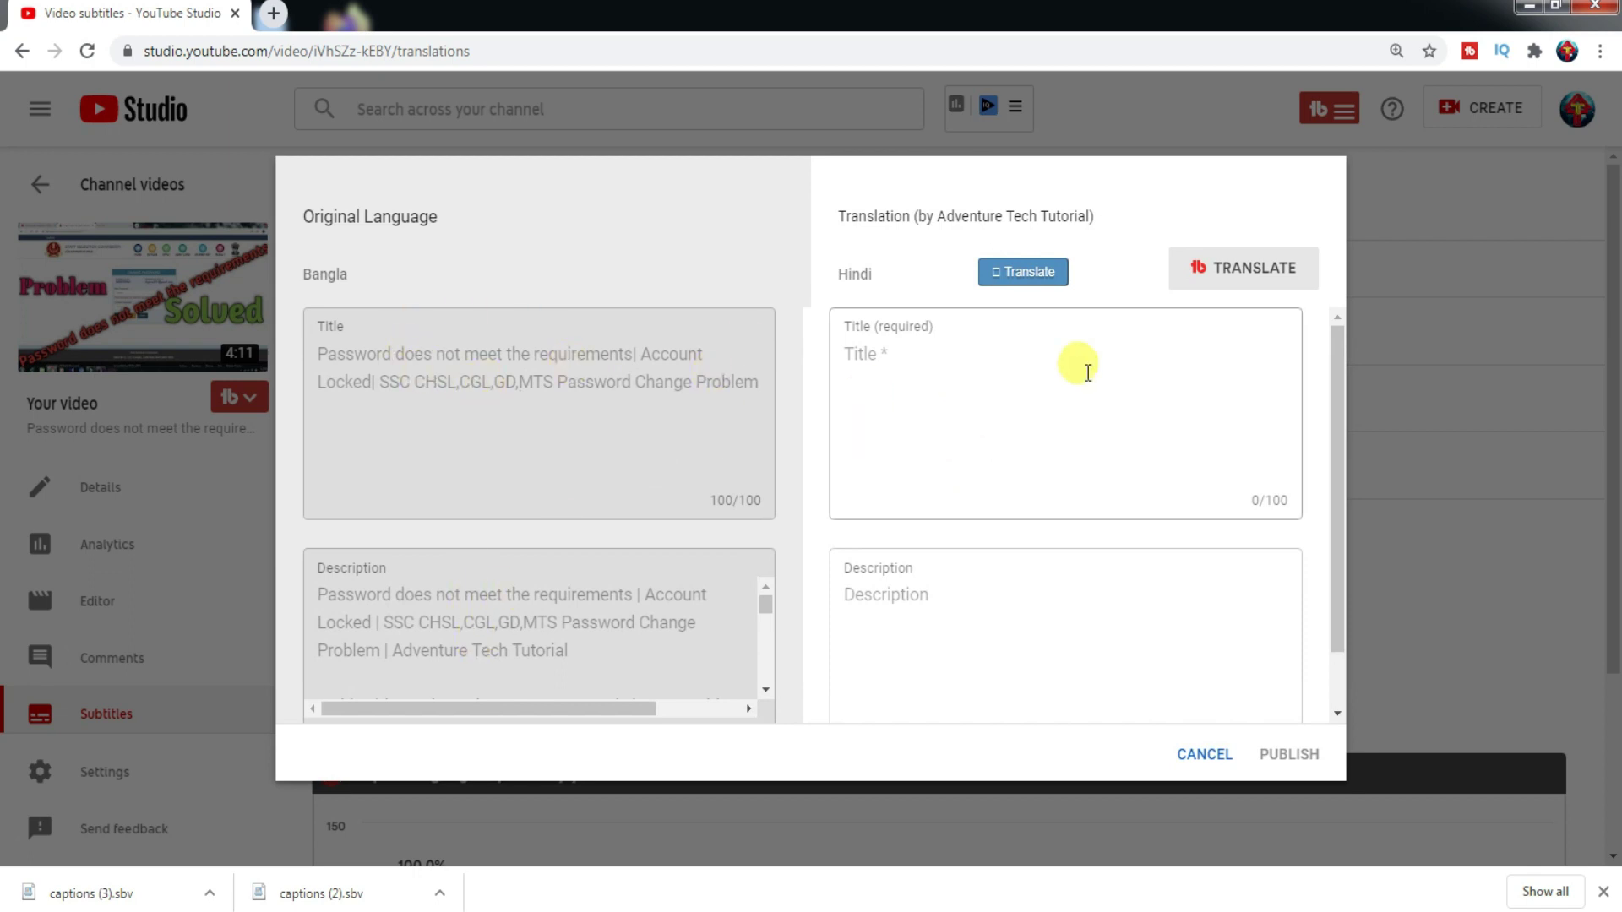
left_click(950, 374)
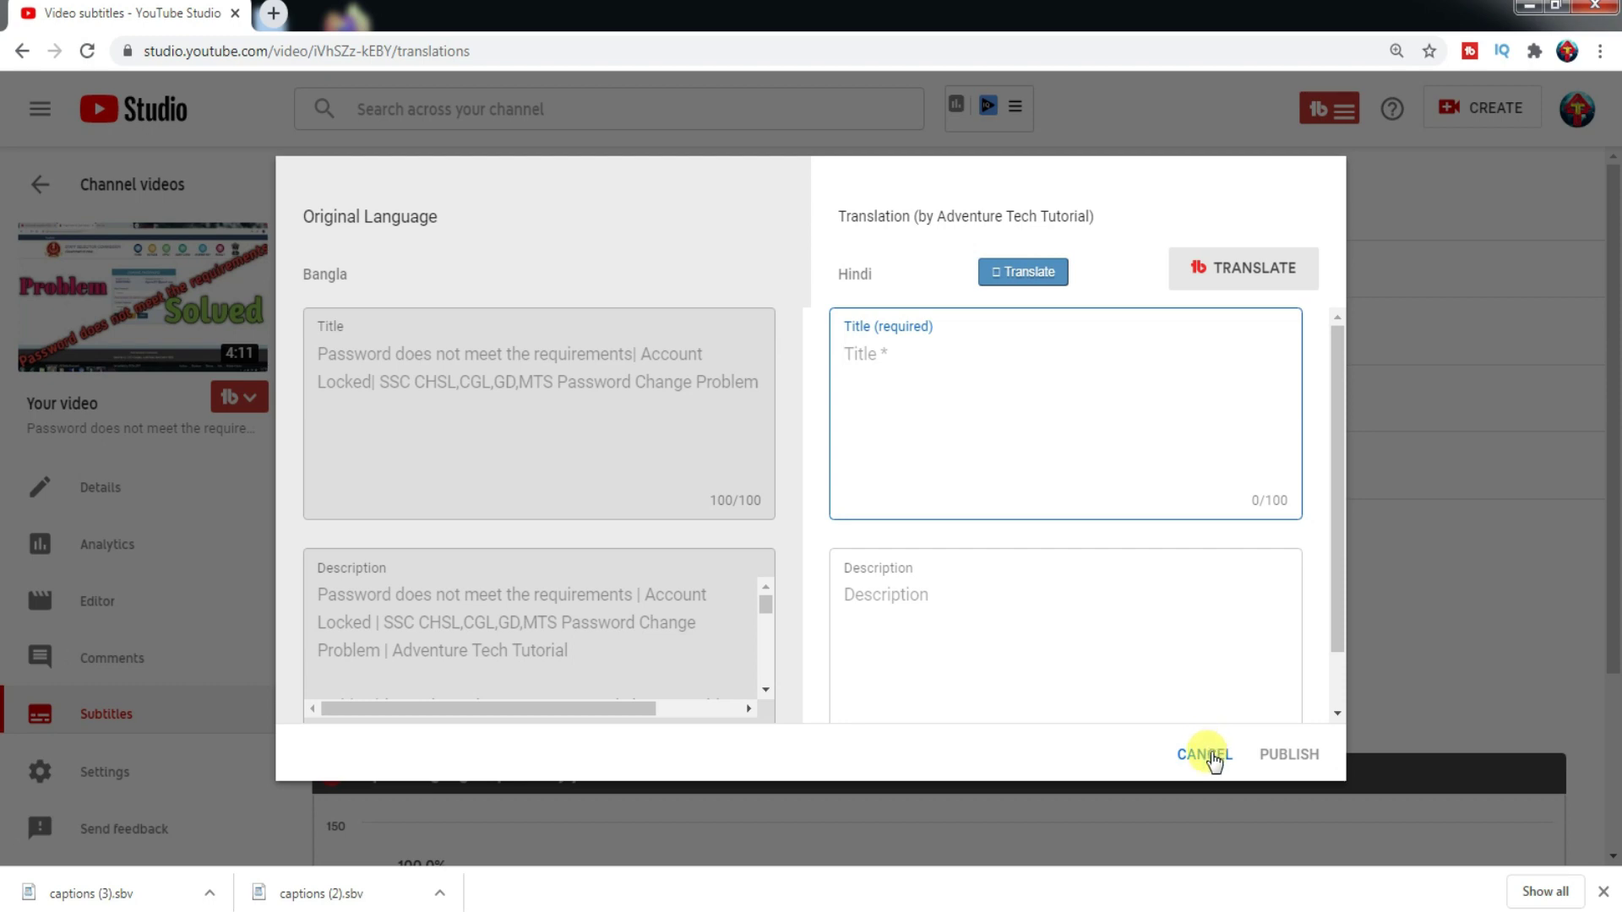
left_click(1210, 756)
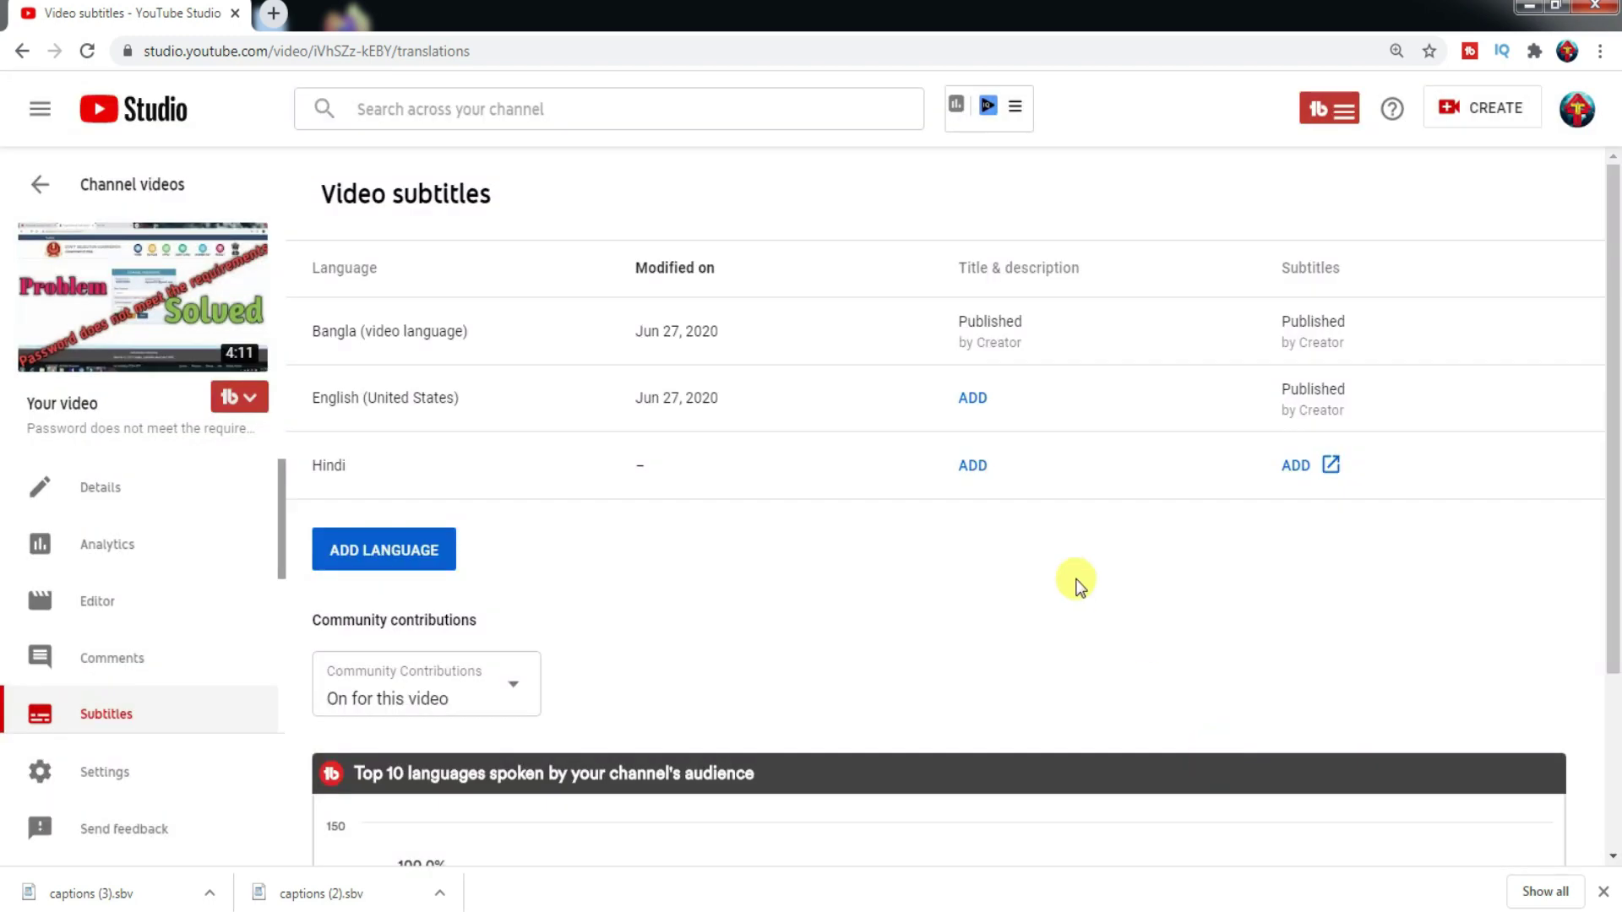
- Create new Hindi subtitles from the Hindi row's Subtitles column
left_click(1293, 470)
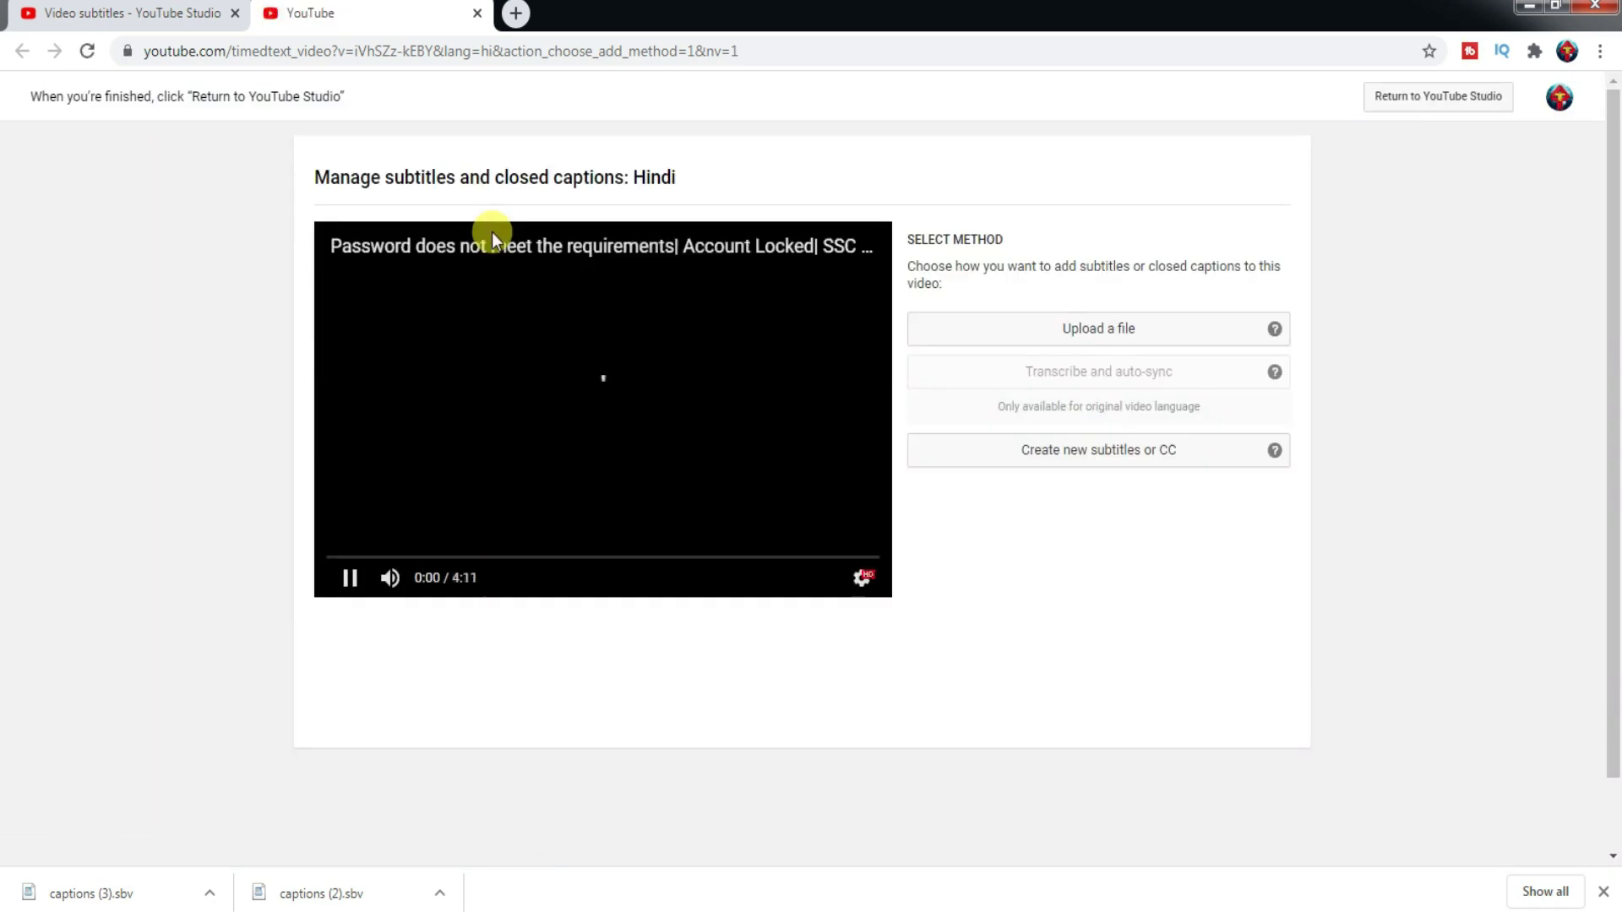
left_click(1140, 452)
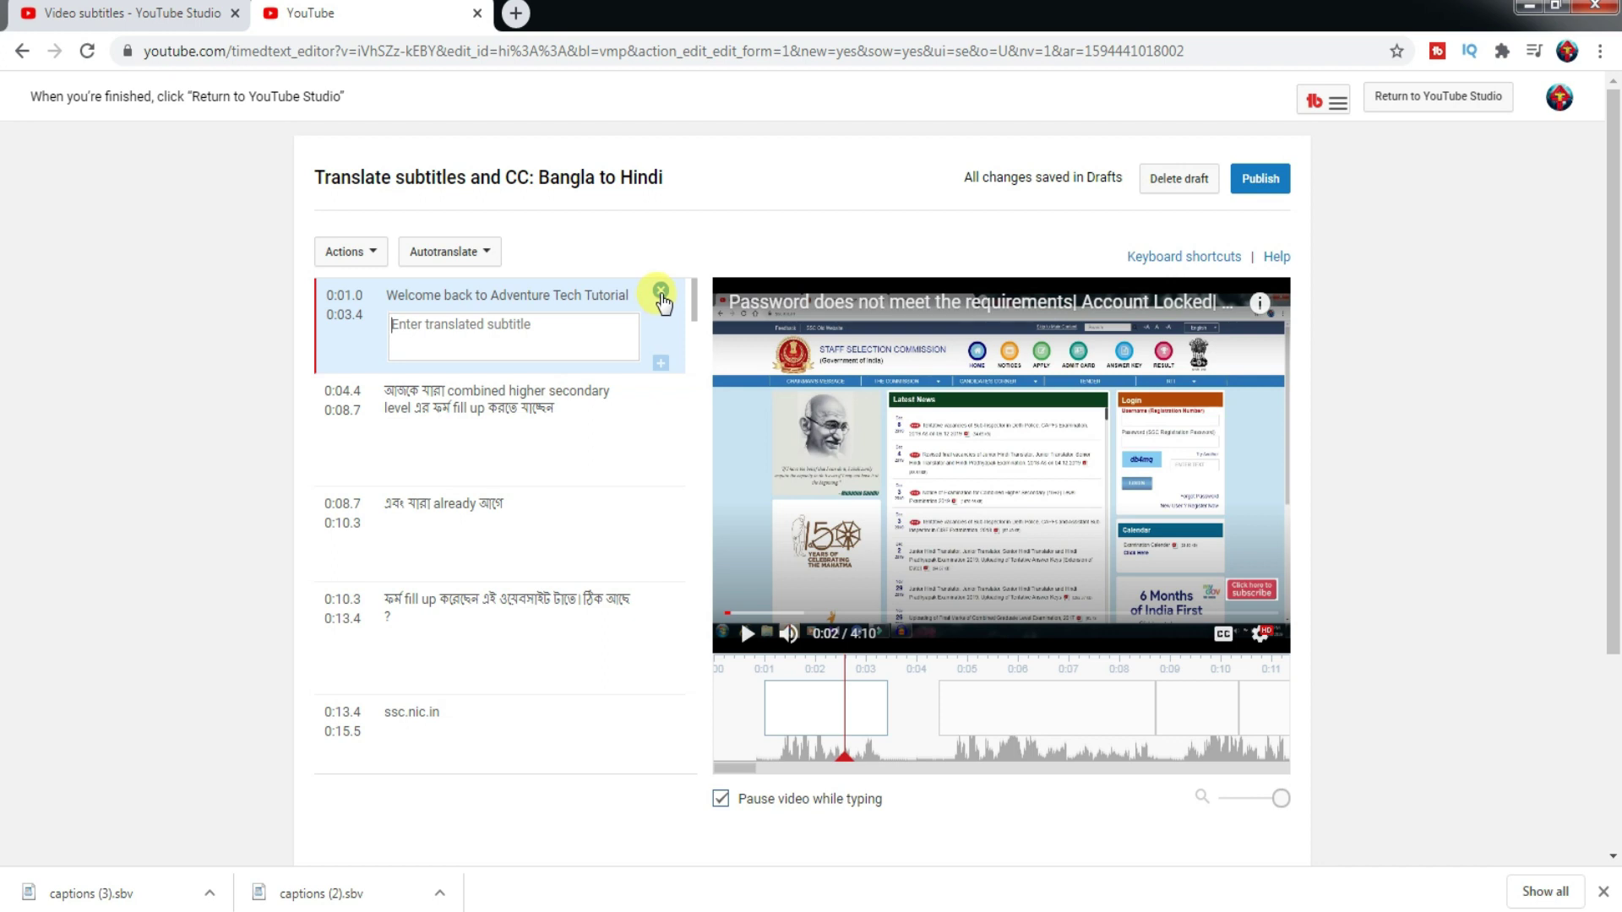
- Delete the 'Welcome back to Adventure Tech Tutorial' line, select the next row, and open the Actions menu
left_click(661, 291)
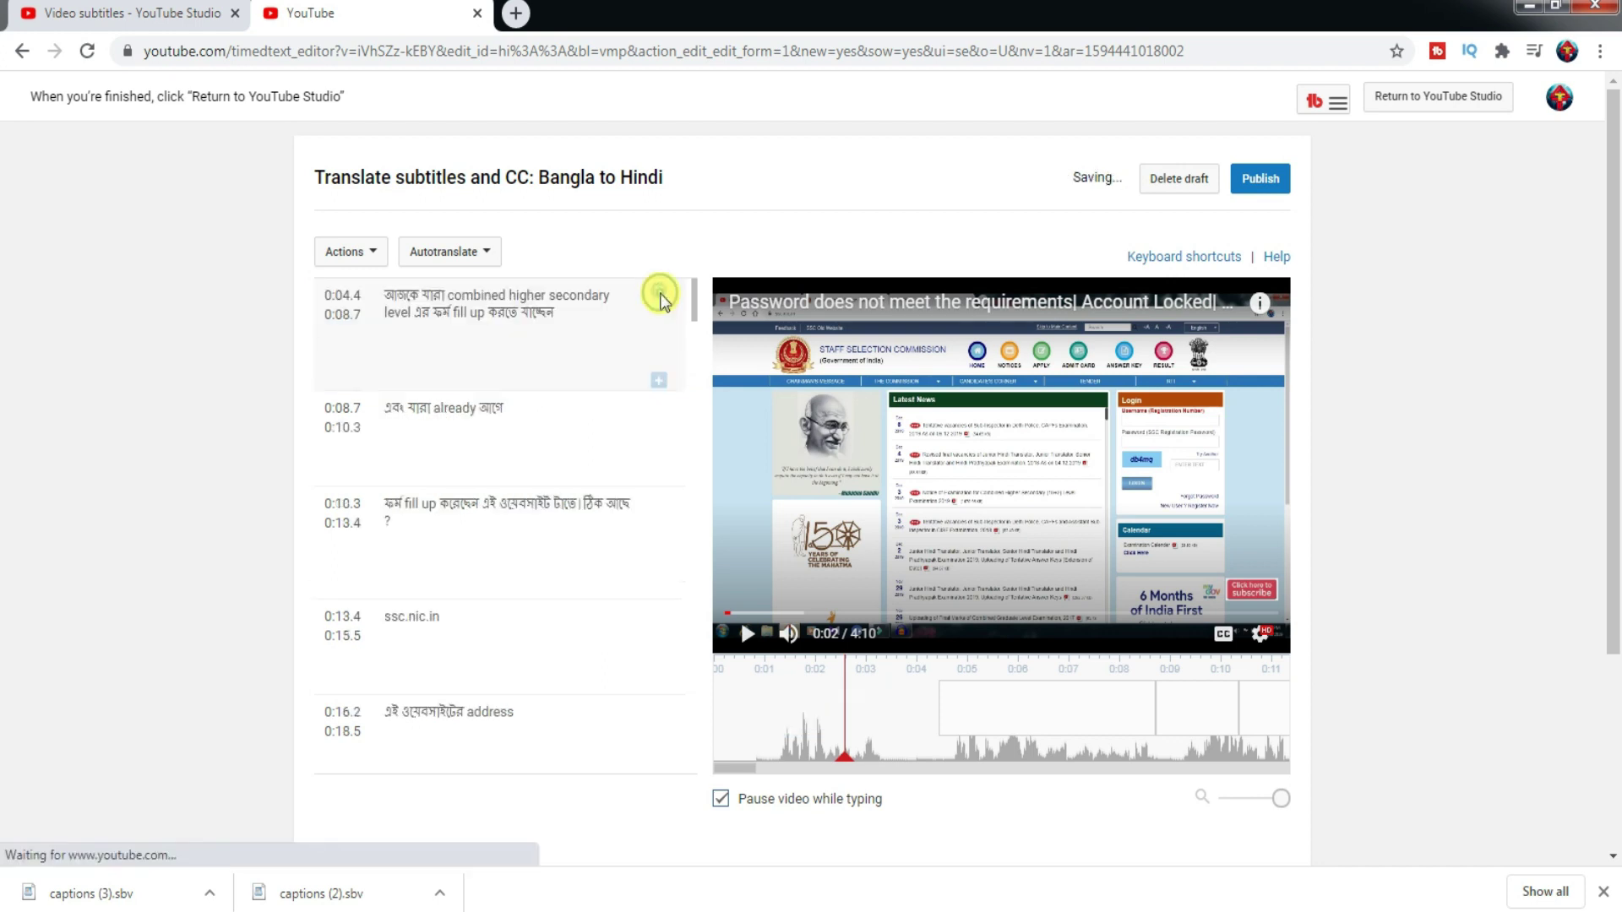
left_click(577, 345)
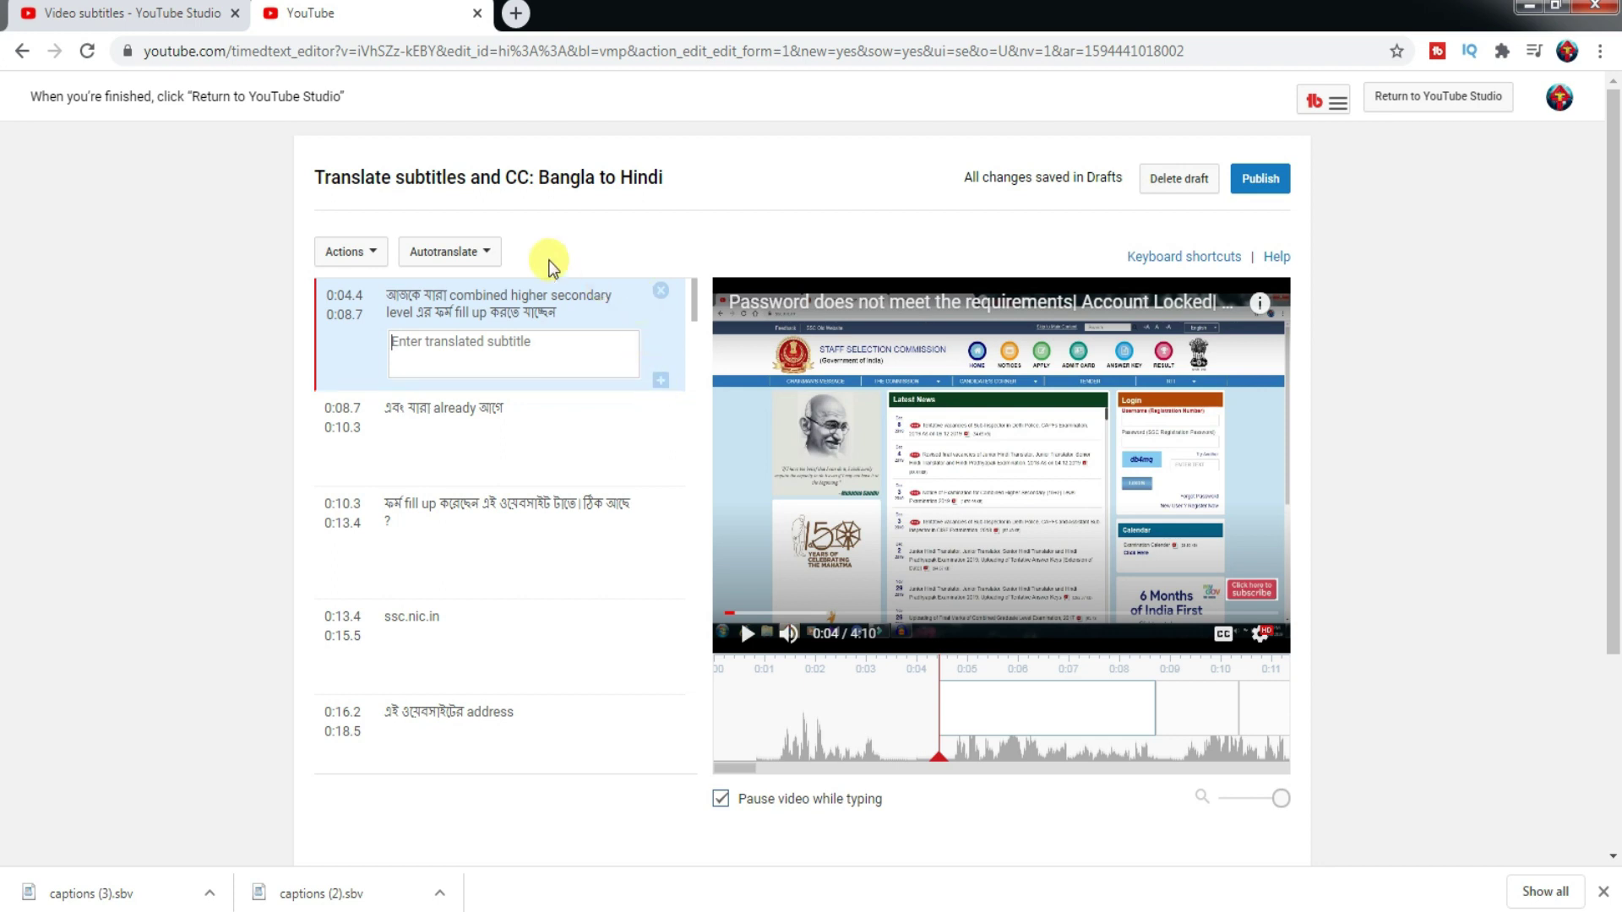
left_click(363, 254)
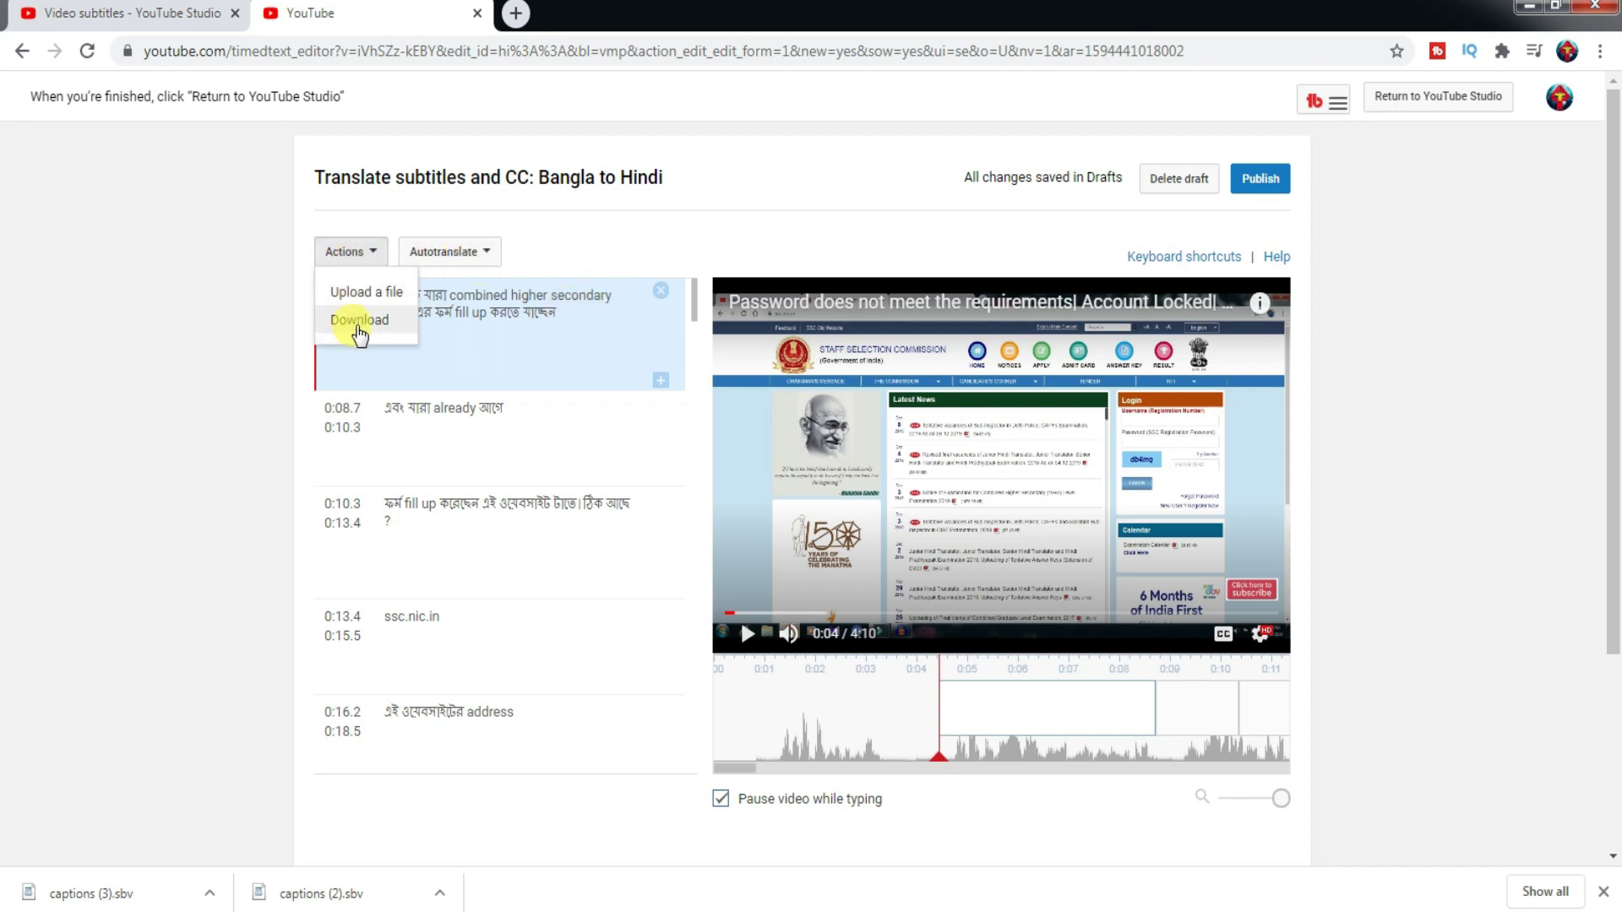